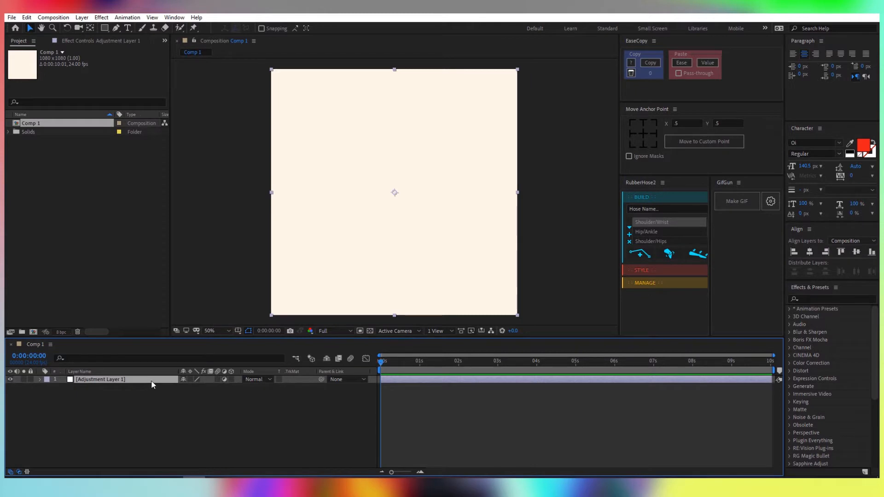
# Rename the adjustment layer to BG and apply the 4-Color Gradient effect to it.
pyautogui.press('Return')
pyautogui.write('BG')
pyautogui.press('Return')
pyautogui.click(822, 299)
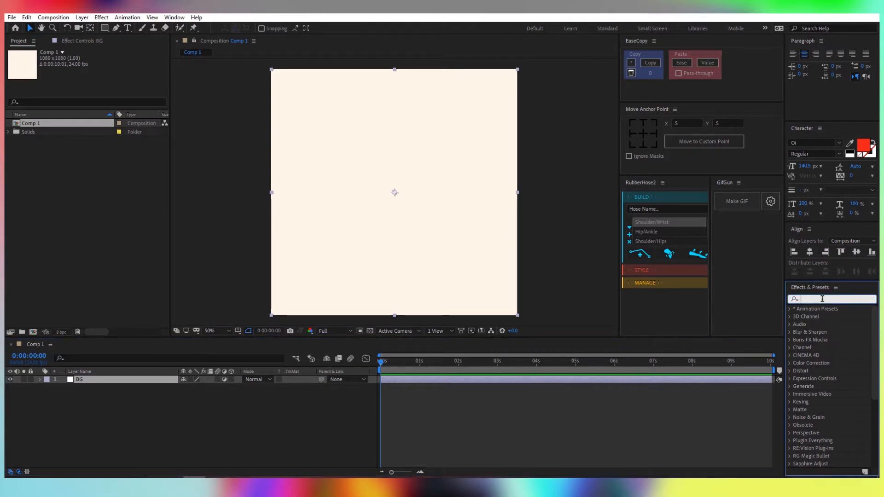
pyautogui.write('4-')
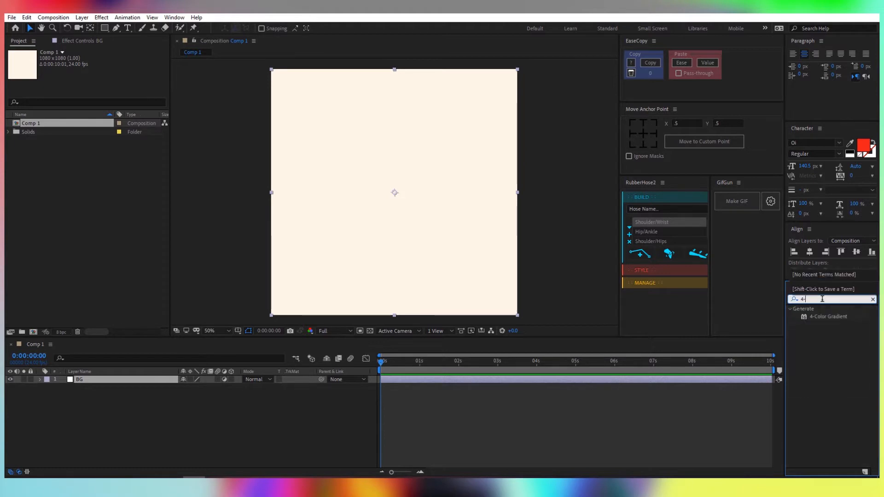
pyautogui.doubleClick(843, 318)
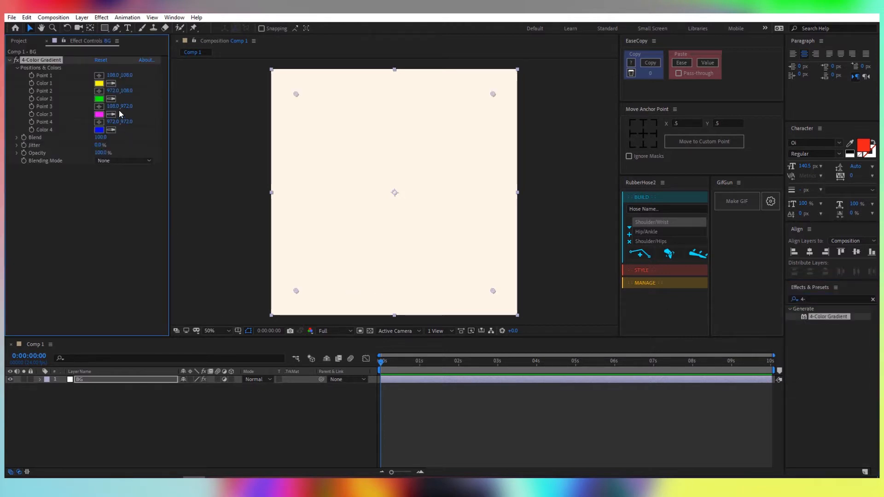
# Set the gradient's Color 1 to a soft red and Color 2 to a bright pink-magenta.
pyautogui.click(99, 84)
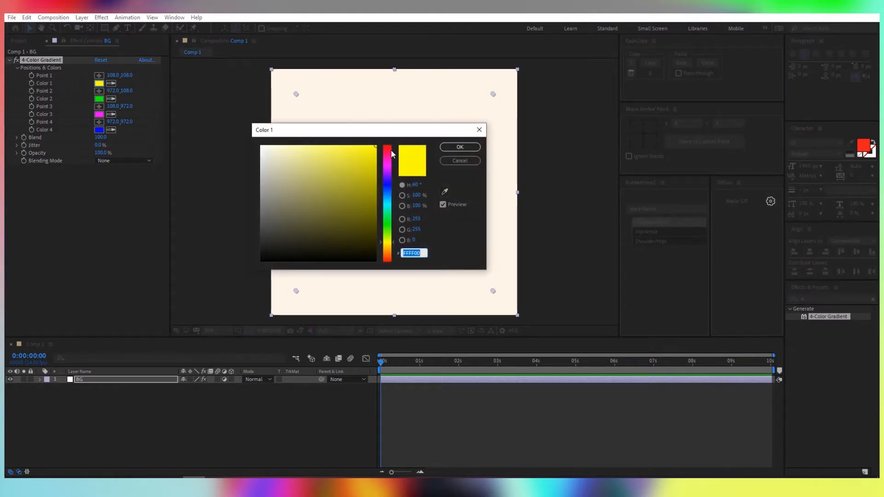
pyautogui.moveTo(389, 155); pyautogui.dragTo(359, 152)
pyautogui.click(460, 147)
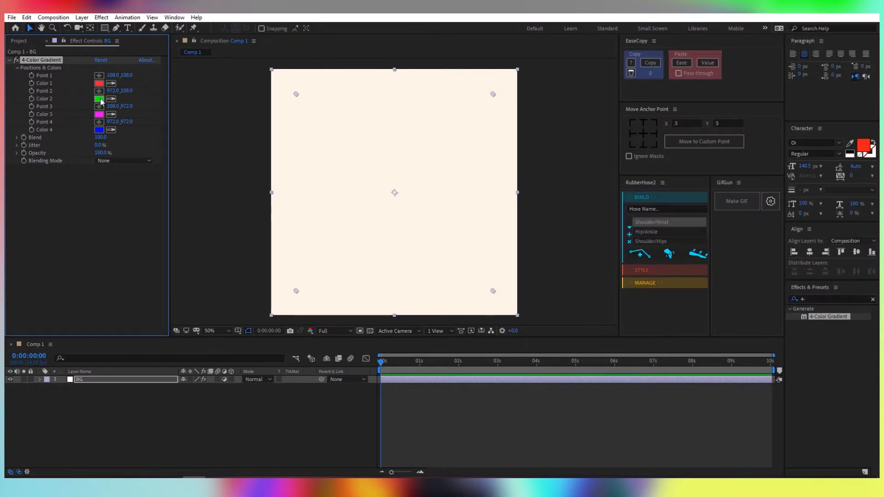
pyautogui.click(99, 98)
pyautogui.moveTo(388, 185); pyautogui.dragTo(347, 147)
pyautogui.click(460, 147)
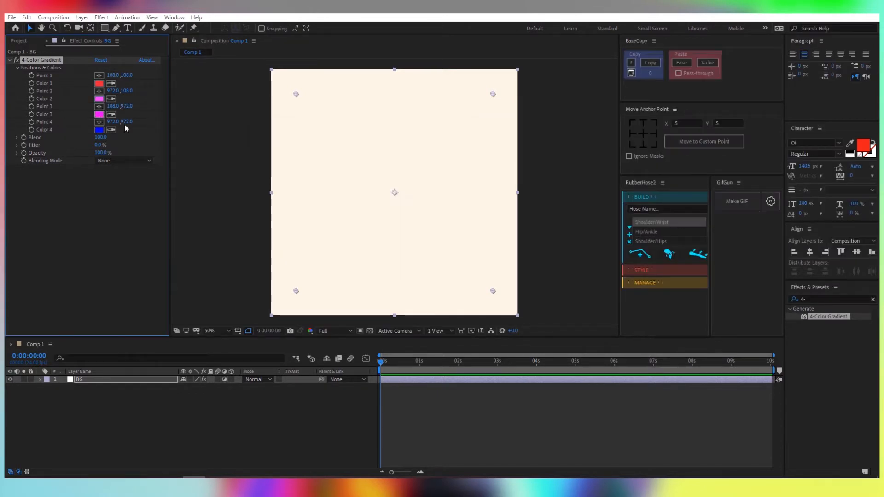
# Change the gradient's Color 3 to a light sky blue.
pyautogui.click(99, 114)
pyautogui.moveTo(389, 174); pyautogui.dragTo(391, 192)
pyautogui.moveTo(357, 150); pyautogui.dragTo(346, 147)
pyautogui.moveTo(382, 191); pyautogui.dragTo(381, 195)
pyautogui.moveTo(346, 148); pyautogui.dragTo(343, 148)
pyautogui.click(459, 147)
# Change the gradient's Color 4 to a warm yellow, F7E235.
pyautogui.click(99, 129)
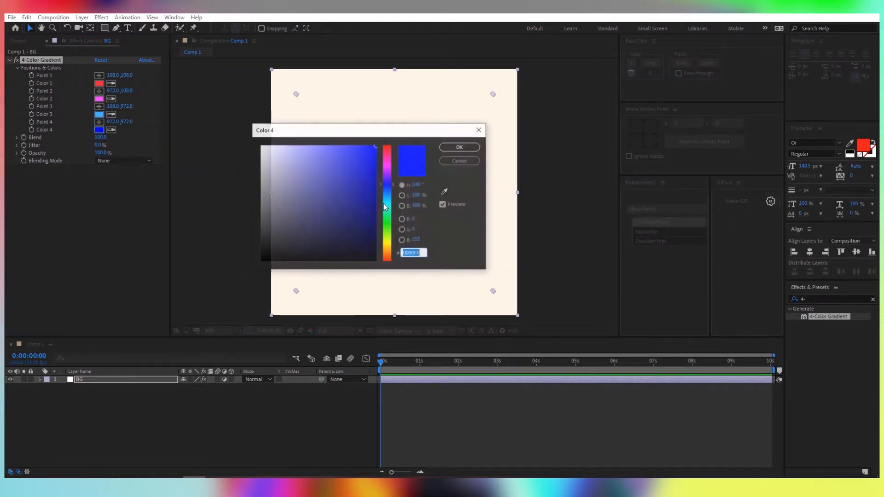
pyautogui.moveTo(388, 187); pyautogui.dragTo(389, 248)
pyautogui.moveTo(364, 166); pyautogui.dragTo(351, 148)
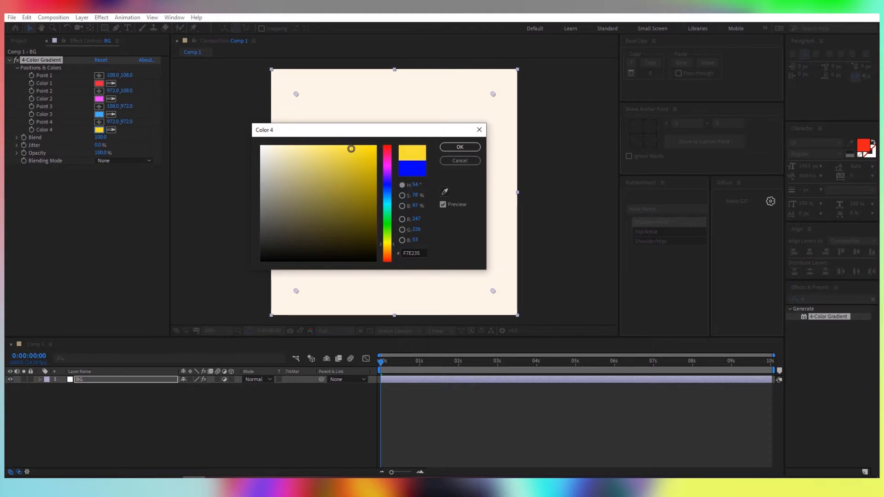
pyautogui.click(460, 147)
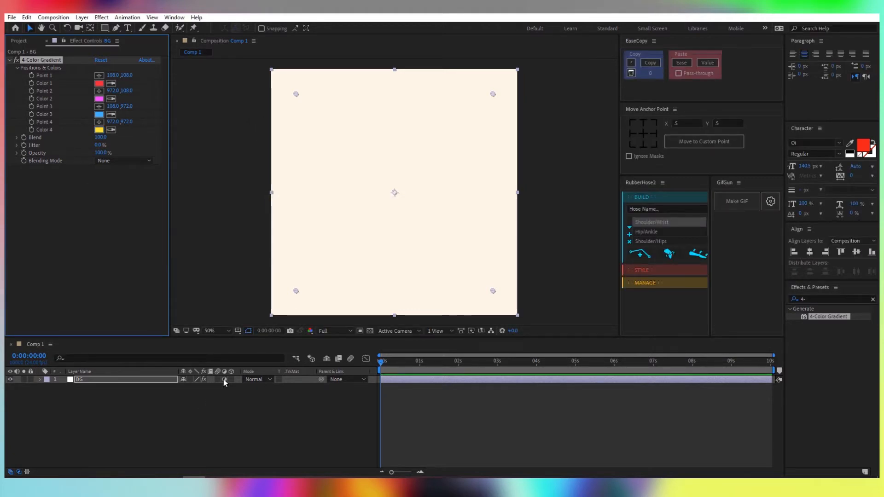
# Turn off the adjustment layer switch on the BG layer so the gradient renders.
pyautogui.click(224, 379)
pyautogui.click(225, 379)
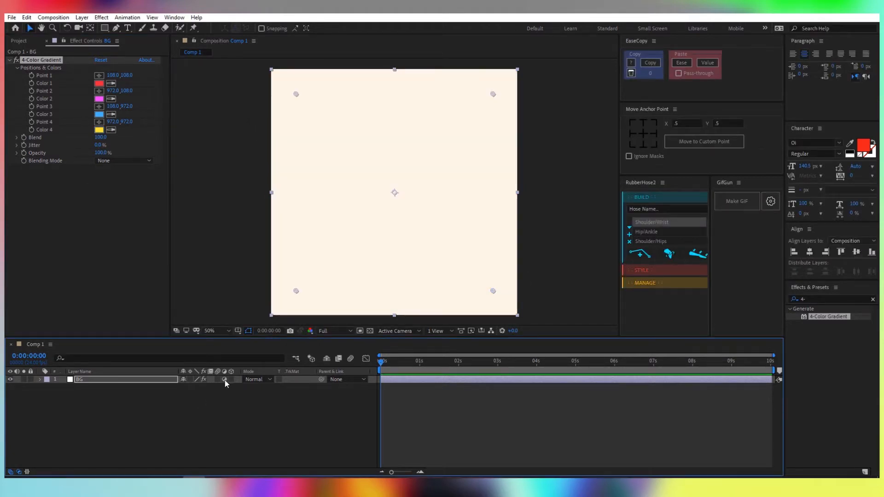
pyautogui.click(224, 379)
# Move the four gradient points into the composition corners, at about 12,10; 1078,10; 4,1076 and 1072,1074.
pyautogui.click(145, 378)
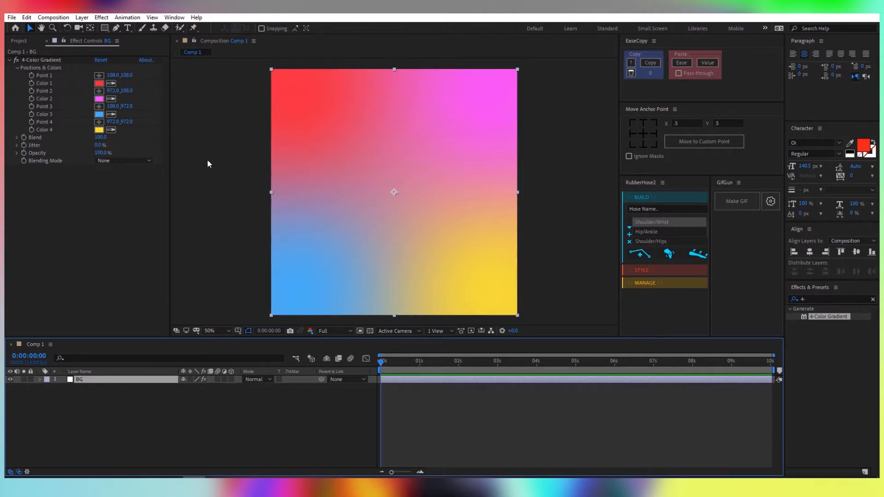
pyautogui.click(59, 60)
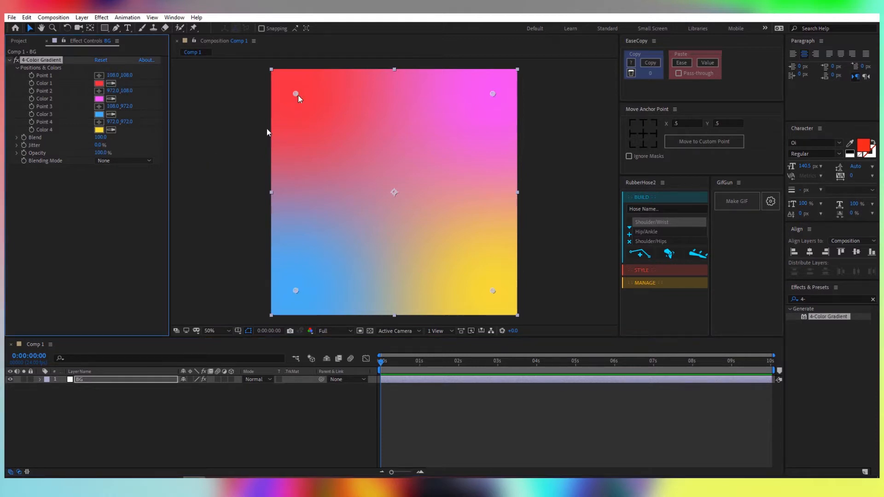
pyautogui.moveTo(298, 95); pyautogui.dragTo(288, 81)
pyautogui.moveTo(296, 290); pyautogui.dragTo(272, 315)
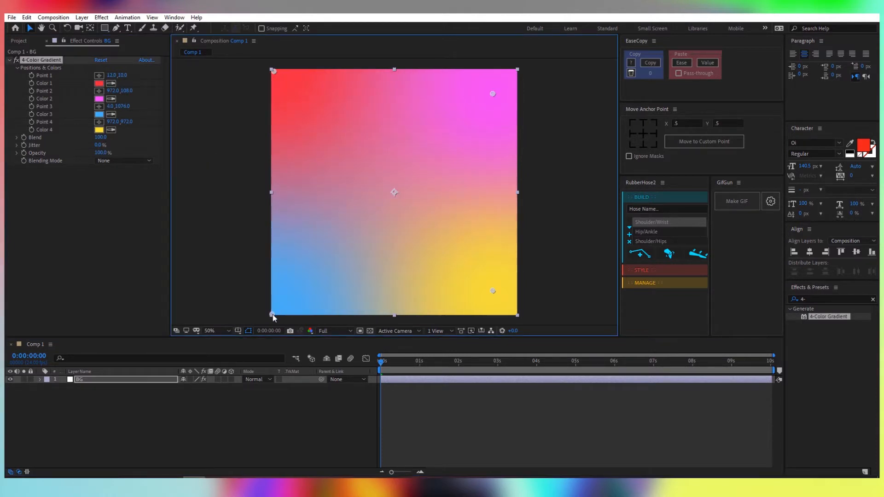
pyautogui.moveTo(492, 290); pyautogui.dragTo(515, 315)
pyautogui.moveTo(492, 93); pyautogui.dragTo(517, 72)
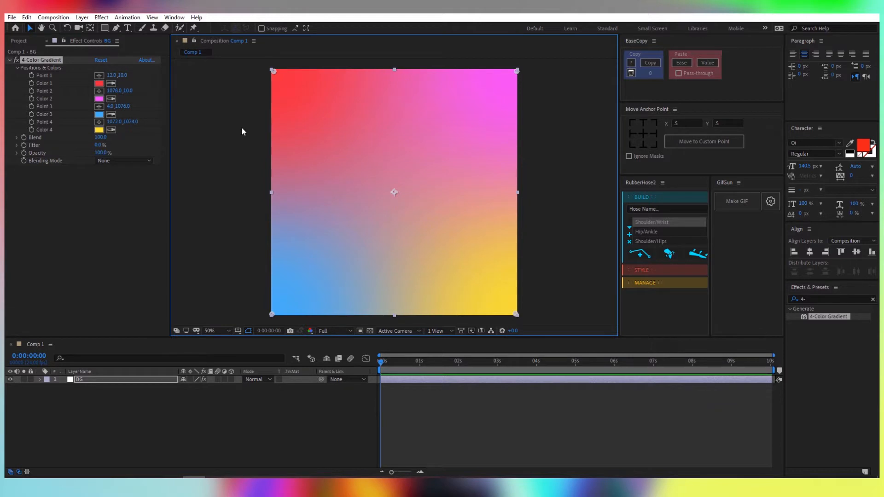
# Set the 4-Color Gradient's Blend to 400.
pyautogui.moveTo(100, 137); pyautogui.dragTo(309, 145)
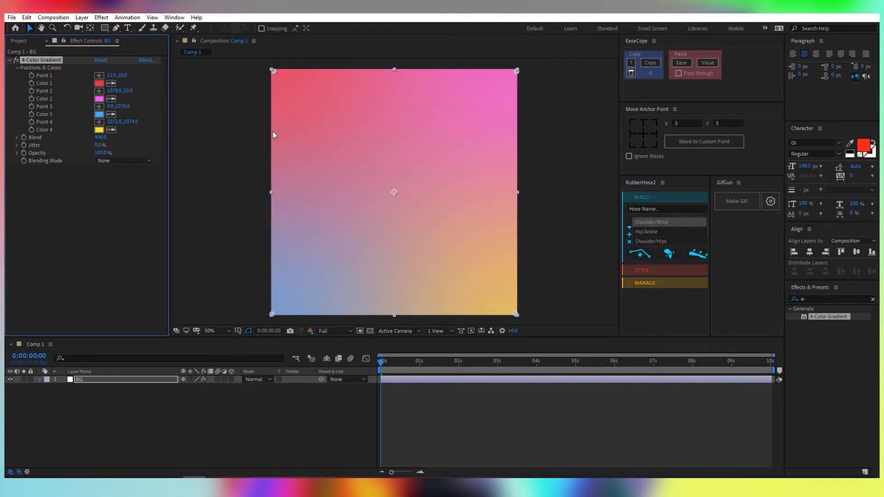
pyautogui.click(101, 137)
pyautogui.write('400')
pyautogui.press('Return')
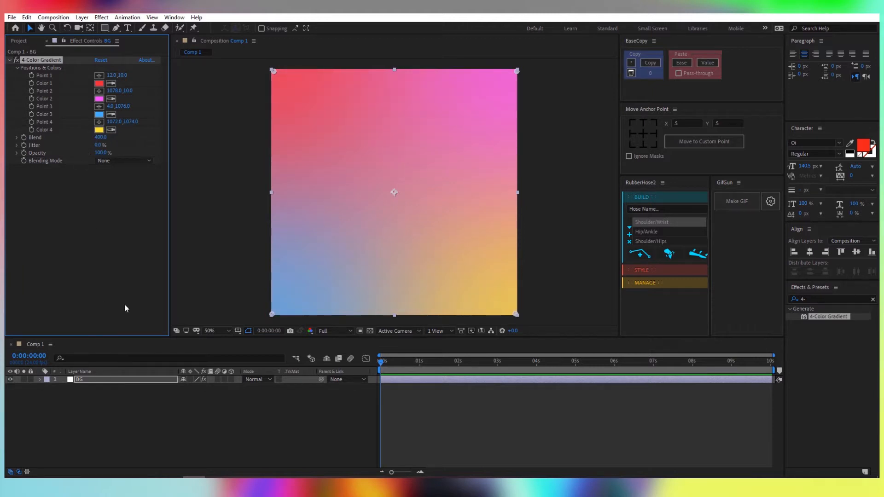
# Search the effects for curves and apply the Curves color correction to the BG layer.
pyautogui.click(316, 266)
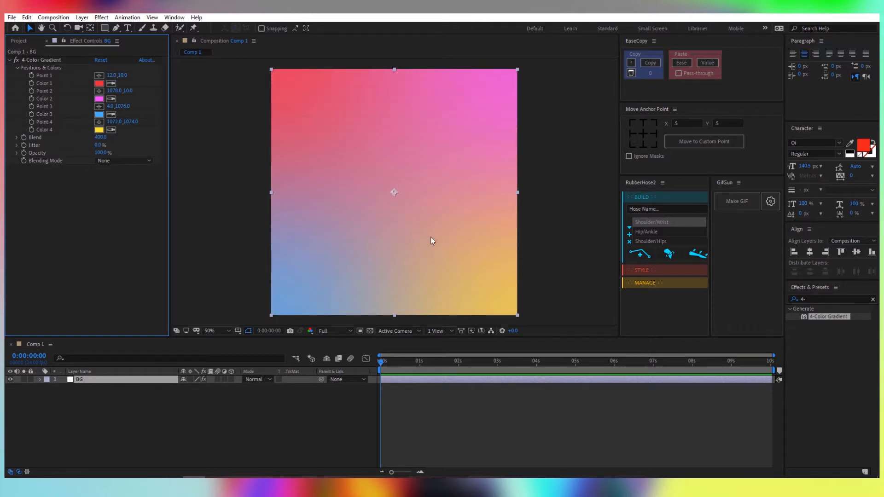
pyautogui.click(829, 298)
pyautogui.press('BackSpace')
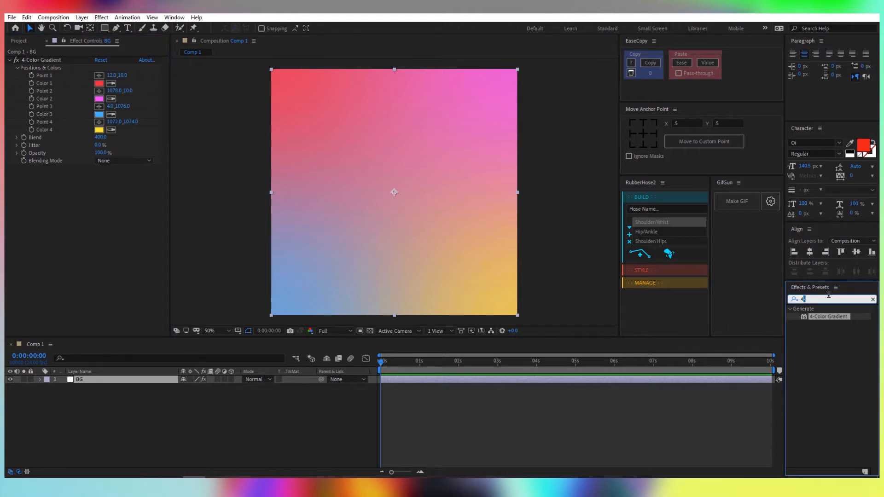
pyautogui.press('BackSpace')
pyautogui.write('curves')
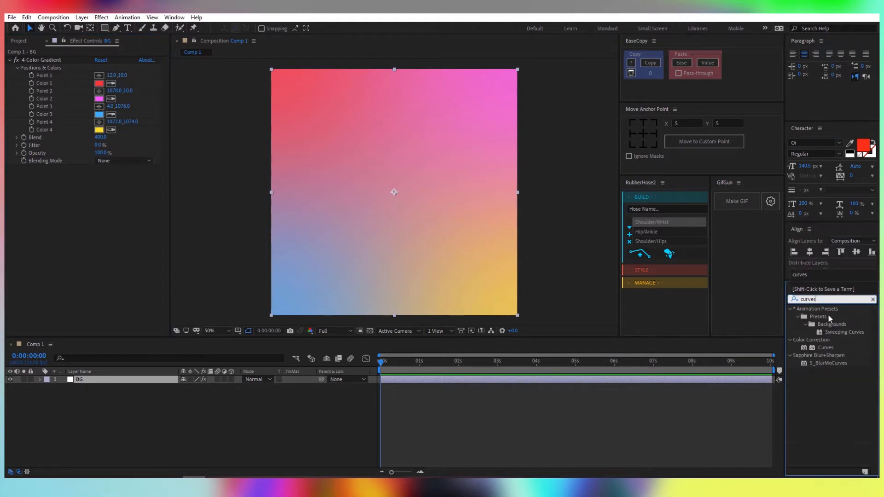
pyautogui.doubleClick(830, 347)
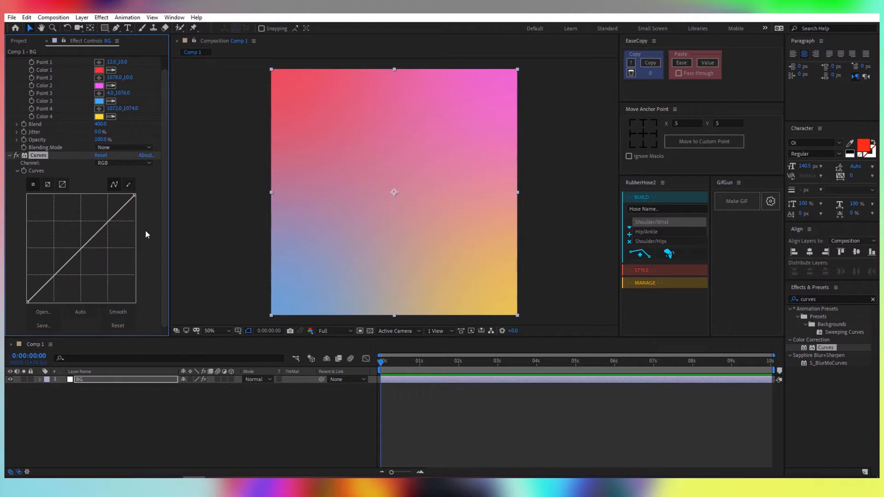
# Shape the RGB curve into an S around its midpoint and compare the gradient with the Curves effect off and on.
pyautogui.moveTo(83, 246)
pyautogui.mouseDown()
pyautogui.moveTo(75, 243)
pyautogui.moveTo(80, 249)
pyautogui.mouseUp()
pyautogui.moveTo(54, 275); pyautogui.dragTo(59, 283)
pyautogui.moveTo(106, 223); pyautogui.dragTo(104, 211)
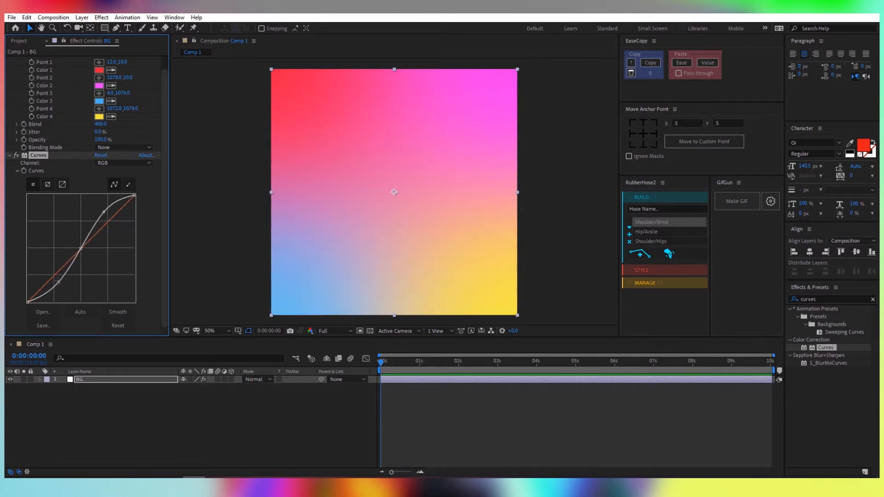
pyautogui.moveTo(59, 282); pyautogui.dragTo(55, 288)
pyautogui.moveTo(103, 211); pyautogui.dragTo(104, 210)
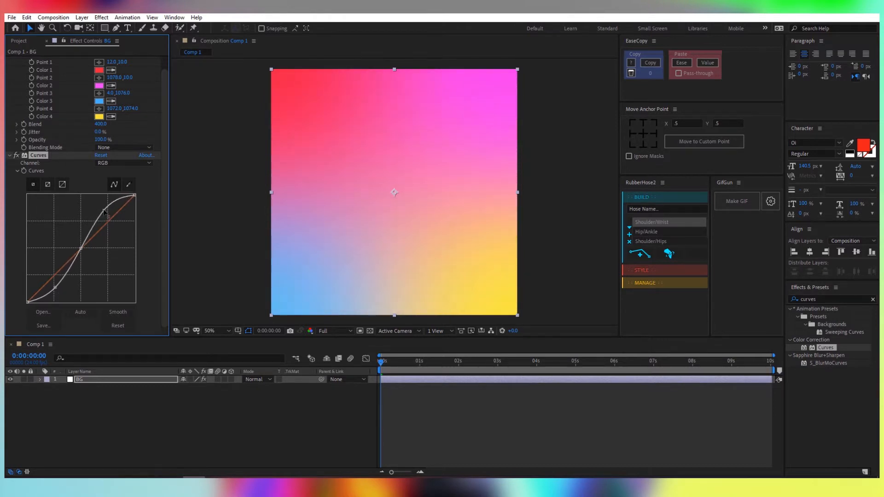
pyautogui.scroll(1, 27, 74)
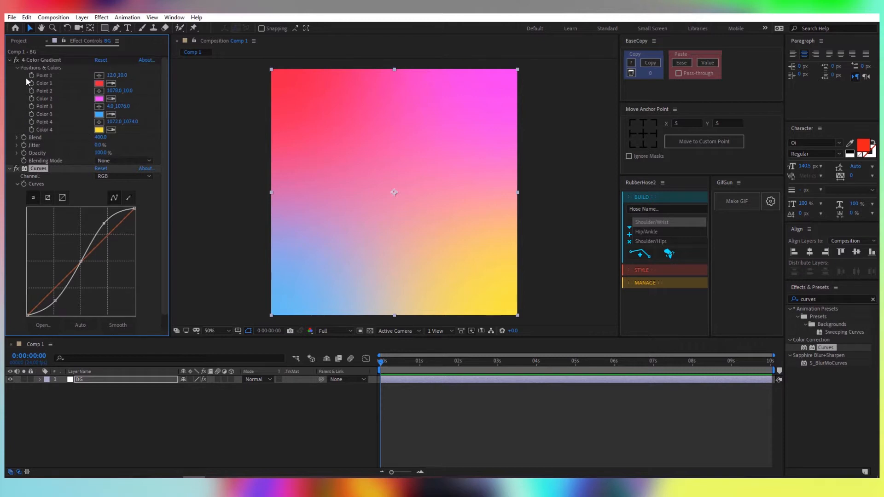
pyautogui.click(16, 168)
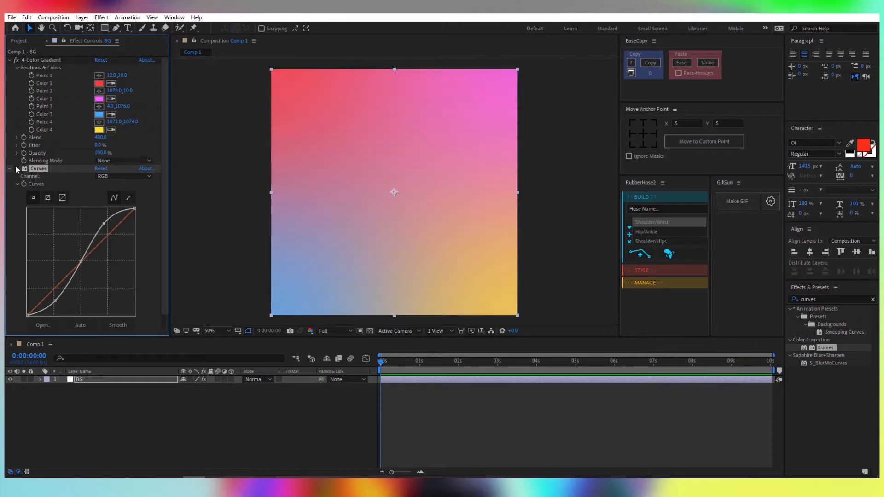
pyautogui.click(16, 168)
pyautogui.click(15, 166)
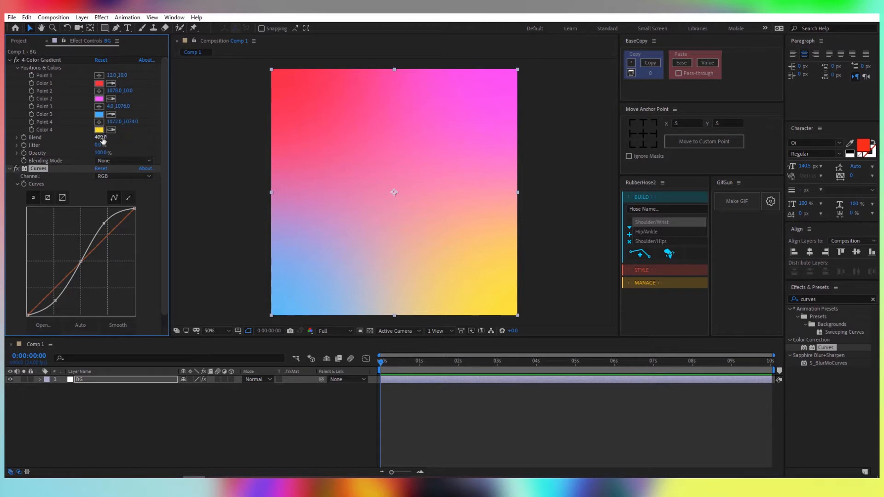
# Raise the 4-Color Gradient's Blend to 600.
pyautogui.moveTo(102, 141); pyautogui.dragTo(117, 139)
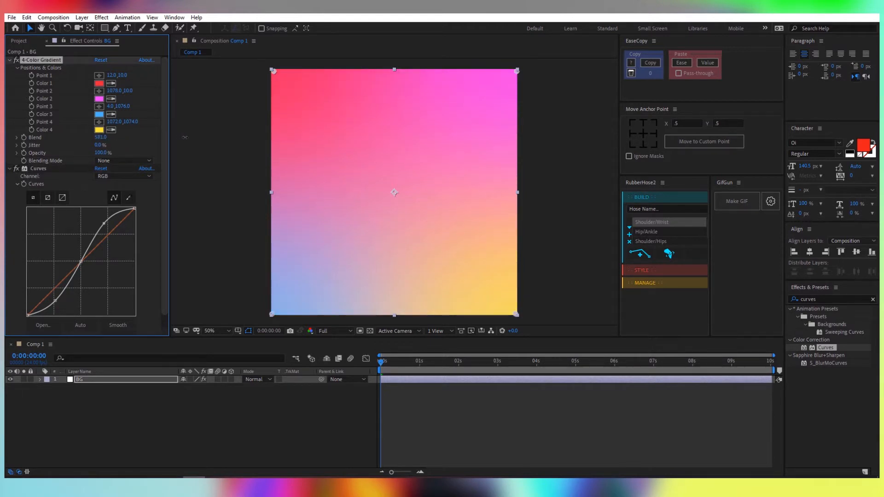
pyautogui.click(101, 137)
pyautogui.write('600')
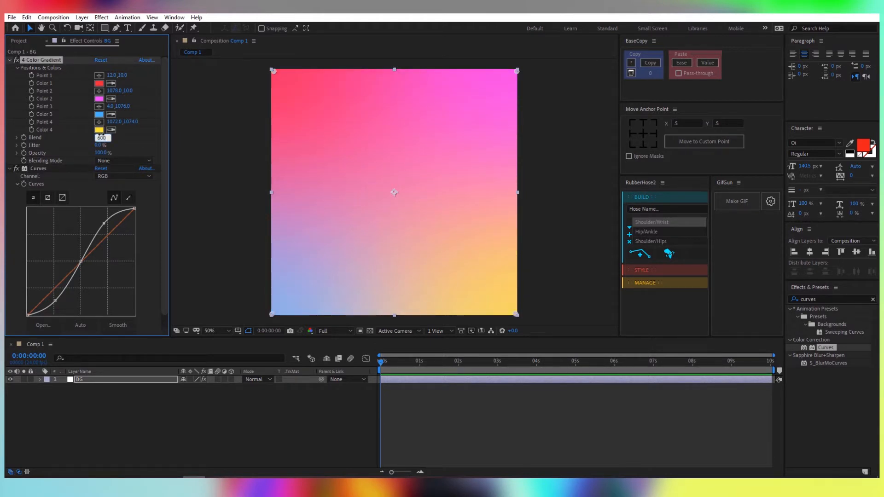
pyautogui.press('Return')
# Move gradient Point 1 outside the composition's upper-left corner to about -118,-14 and collapse the settings of both effects.
pyautogui.scroll(-1, 159, 214)
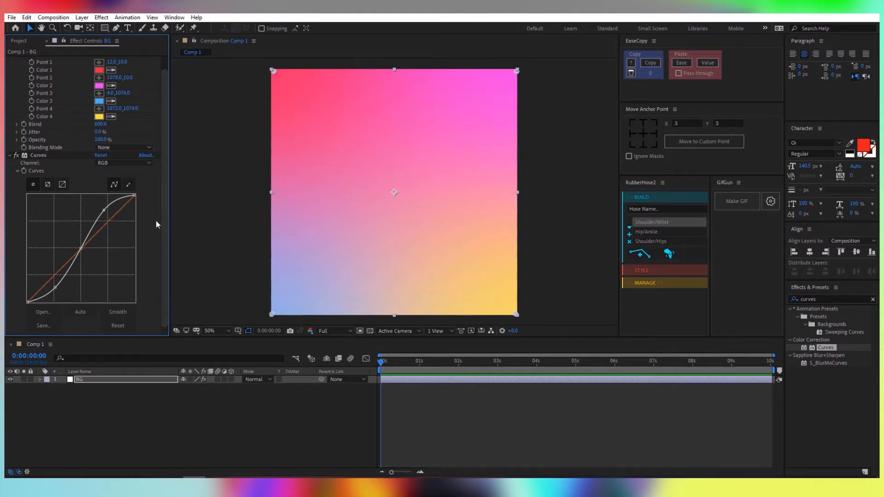
pyautogui.scroll(1, 78, 117)
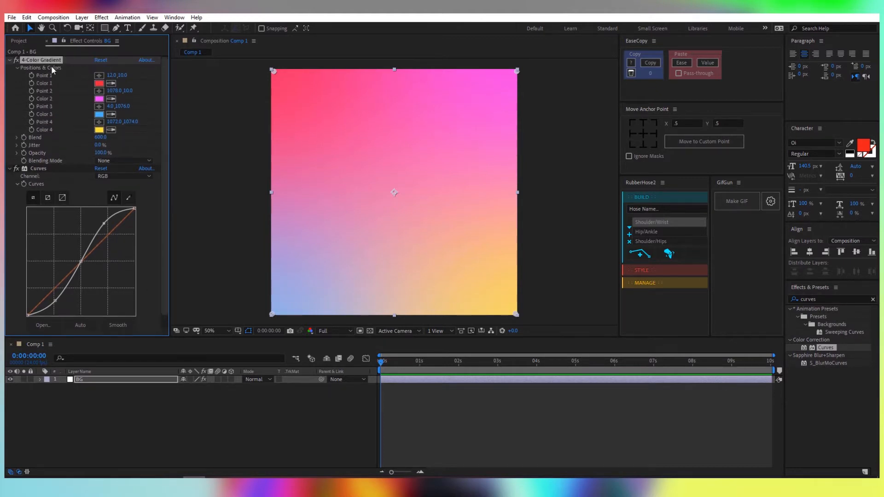
pyautogui.moveTo(274, 70); pyautogui.dragTo(244, 66)
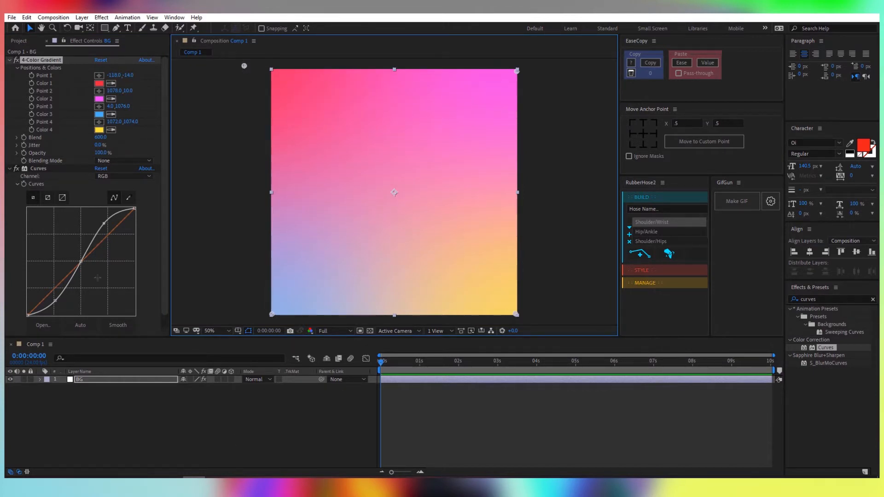
pyautogui.click(9, 60)
pyautogui.click(9, 68)
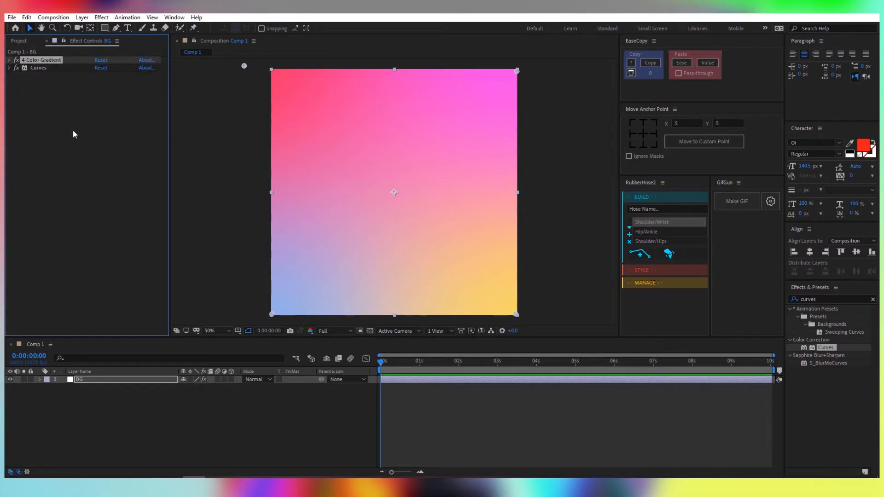
# Apply CC Color Offset to the BG layer and reveal its Red, Green and Blue Phase keyframes at 0 seconds.
pyautogui.click(840, 299)
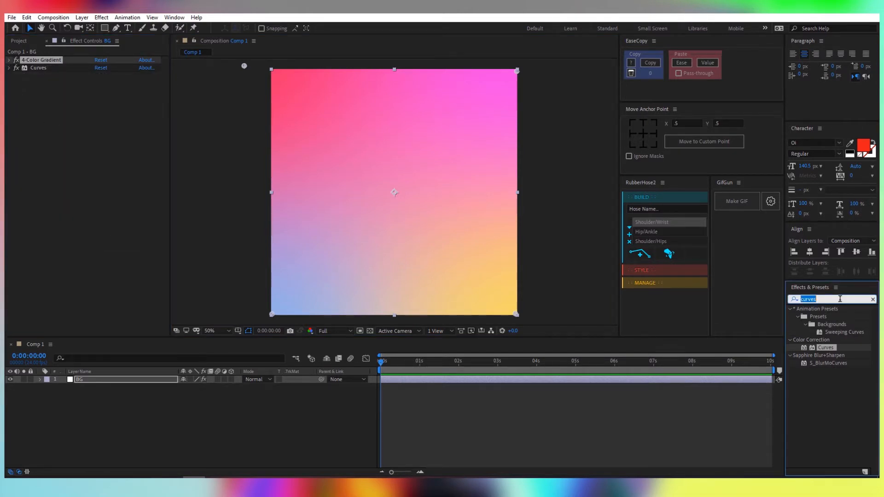
pyautogui.write('color off')
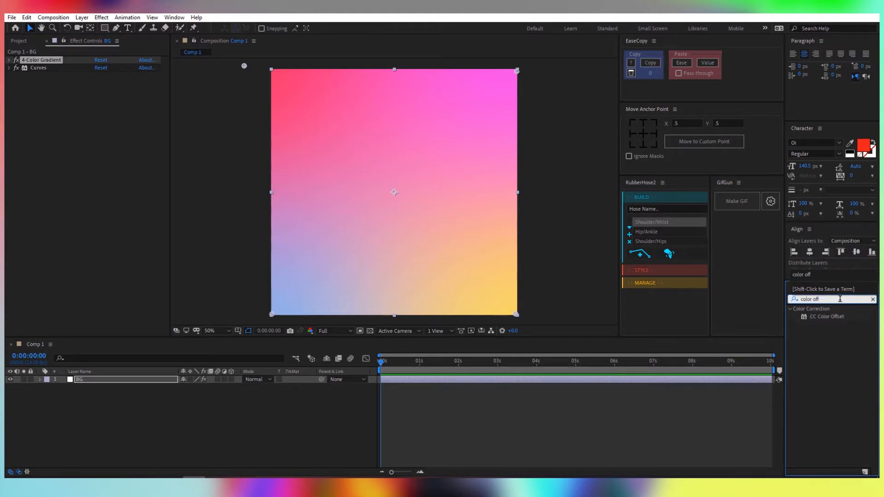
pyautogui.doubleClick(826, 316)
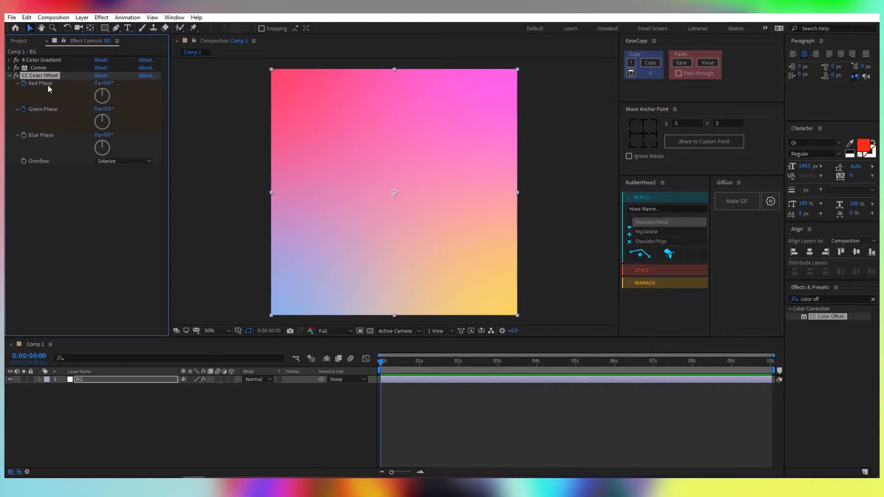
pyautogui.click(102, 382)
pyautogui.press('u')
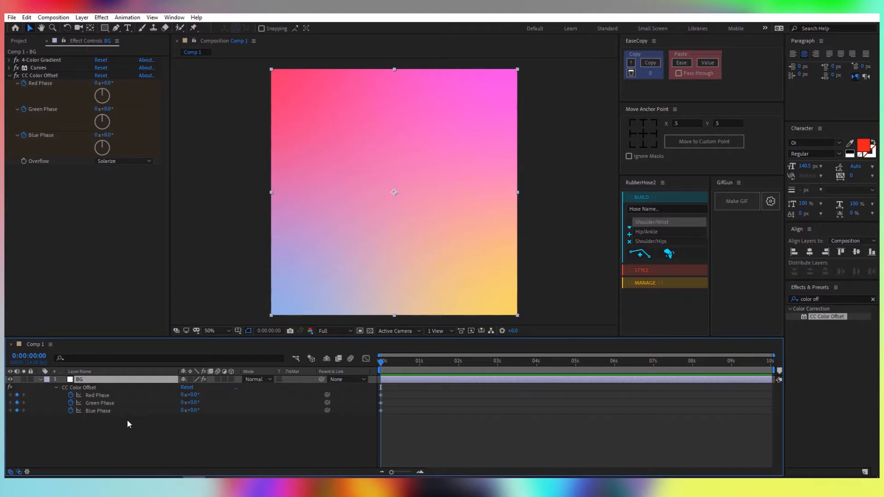
# Keyframe the CC Color Offset phases at 0:00:01:06 with Red Phase 114°, Green Phase 42° and Blue Phase 122°.
pyautogui.click(95, 390)
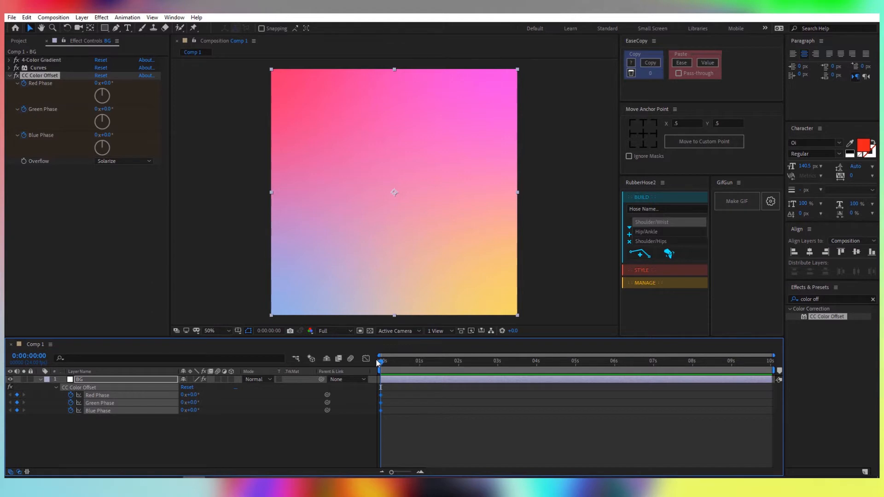
pyautogui.press('space')
pyautogui.click(17, 402)
pyautogui.click(17, 411)
pyautogui.click(141, 421)
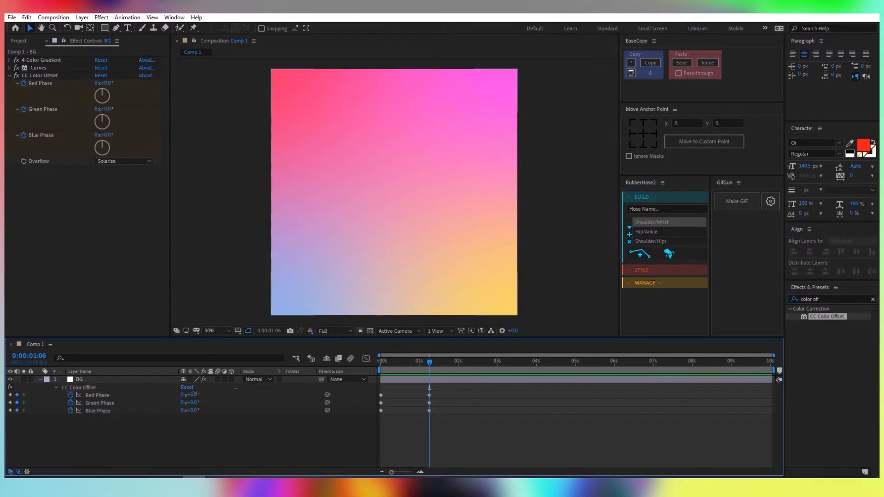
pyautogui.moveTo(199, 394); pyautogui.dragTo(247, 408)
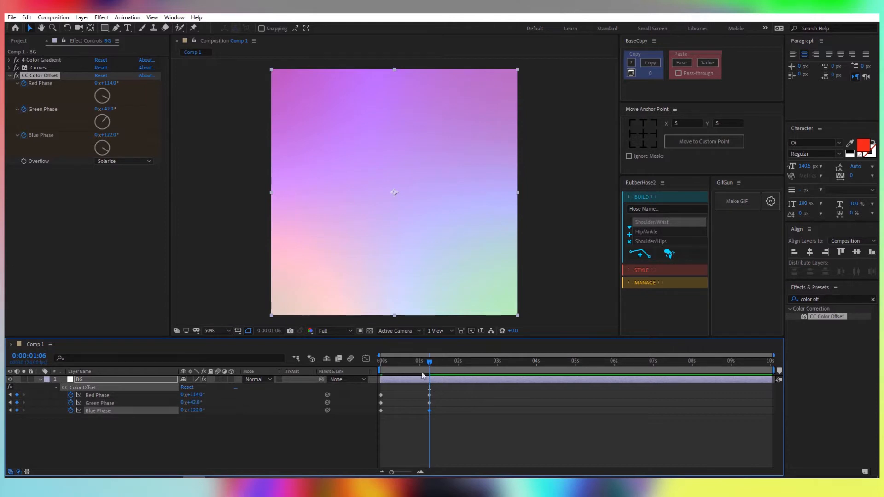
# Keyframe the CC Color Offset phases at 0:00:02:22 with Red Phase 259°, Green Phase 85° and Blue Phase 225°.
pyautogui.press('space')
pyautogui.press('space')
pyautogui.moveTo(192, 395); pyautogui.dragTo(267, 397)
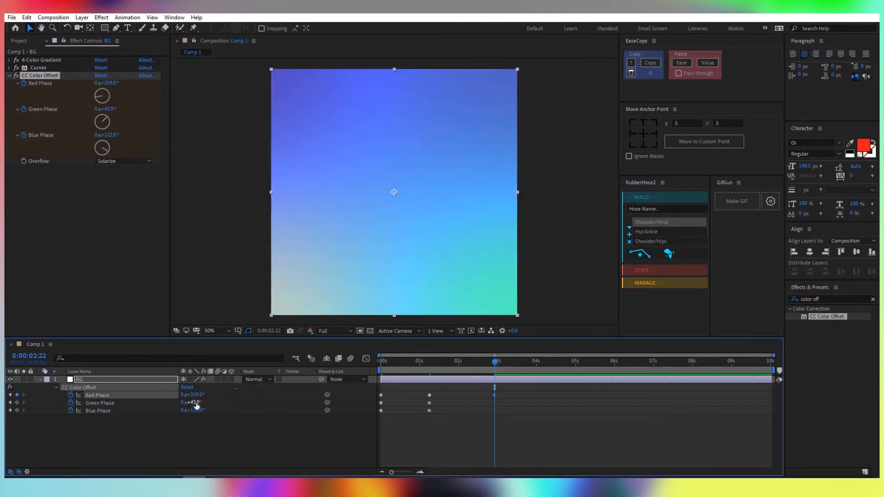
pyautogui.moveTo(191, 402); pyautogui.dragTo(216, 403)
pyautogui.moveTo(191, 411); pyautogui.dragTo(242, 408)
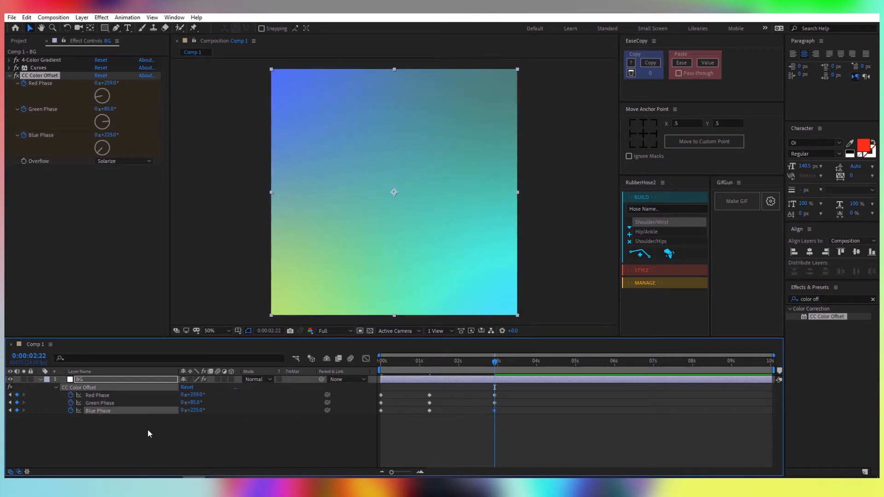
# Add the expression loopOut("pingpong") to the Red Phase property of CC Color Offset.
pyautogui.click(103, 427)
pyautogui.click(95, 396)
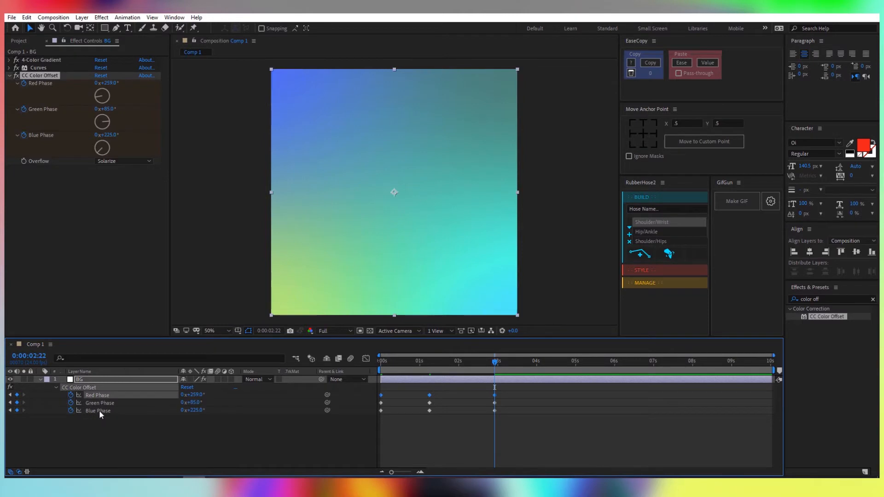
pyautogui.keyDown('shift'); pyautogui.click(98, 410); pyautogui.keyUp('shift')
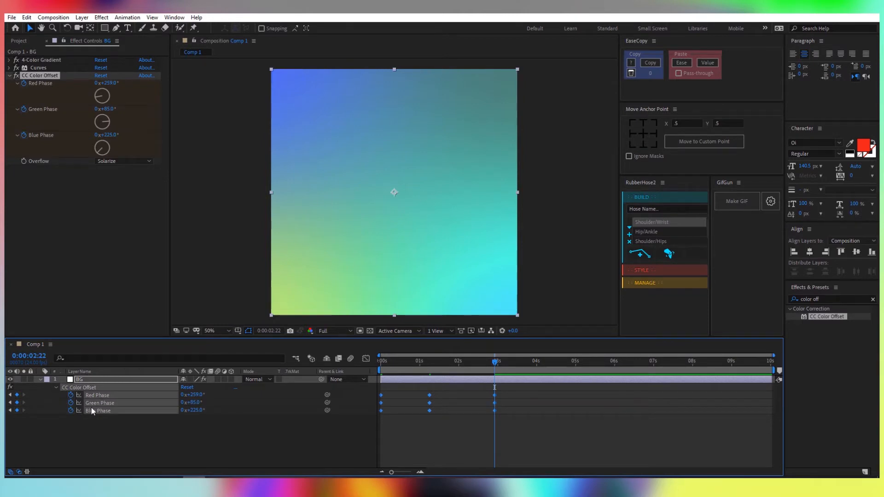
pyautogui.keyDown('alt'); pyautogui.click(71, 396); pyautogui.keyUp('alt')
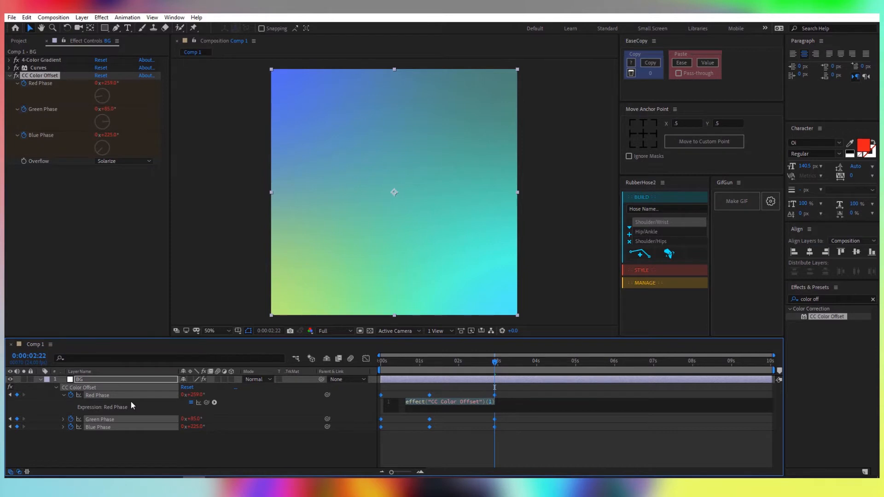
pyautogui.write('t')
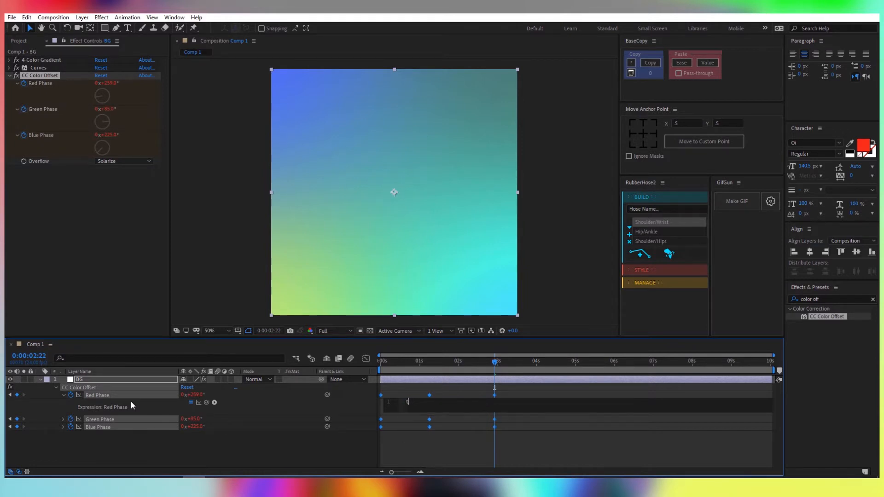
pyautogui.press('BackSpace')
pyautogui.write('loop')
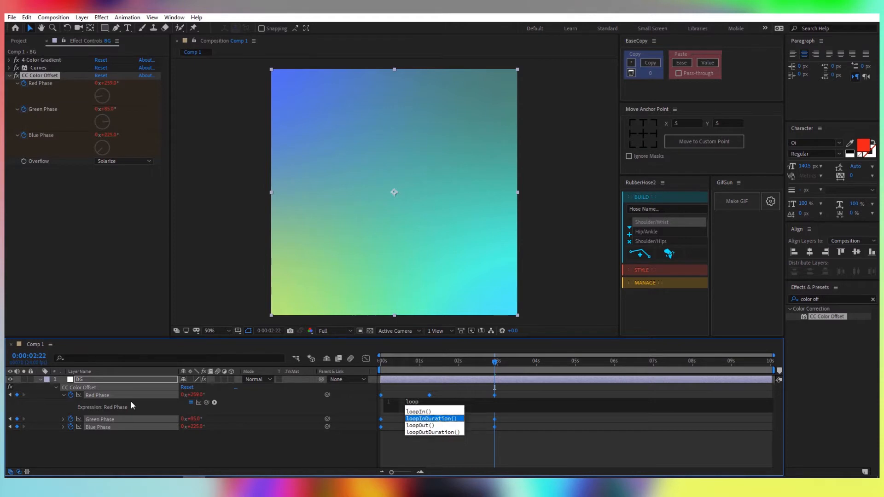
pyautogui.press('Down')
pyautogui.press('Return')
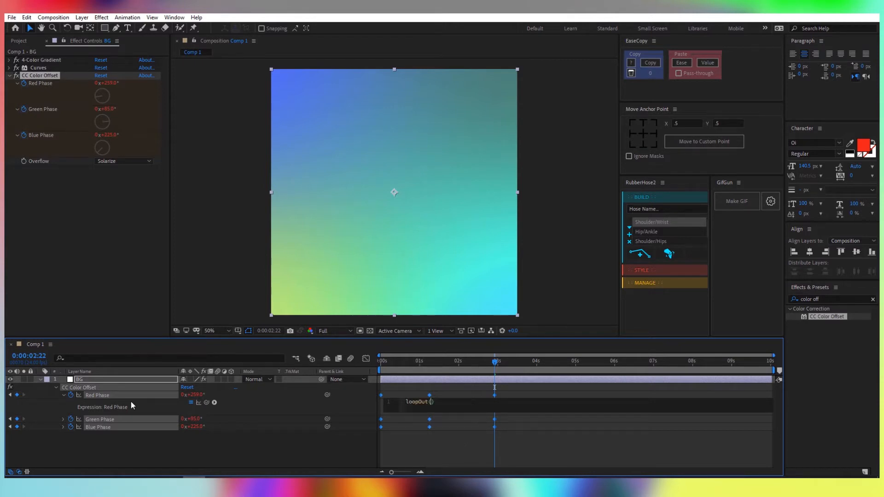
pyautogui.write('"pingpong"')
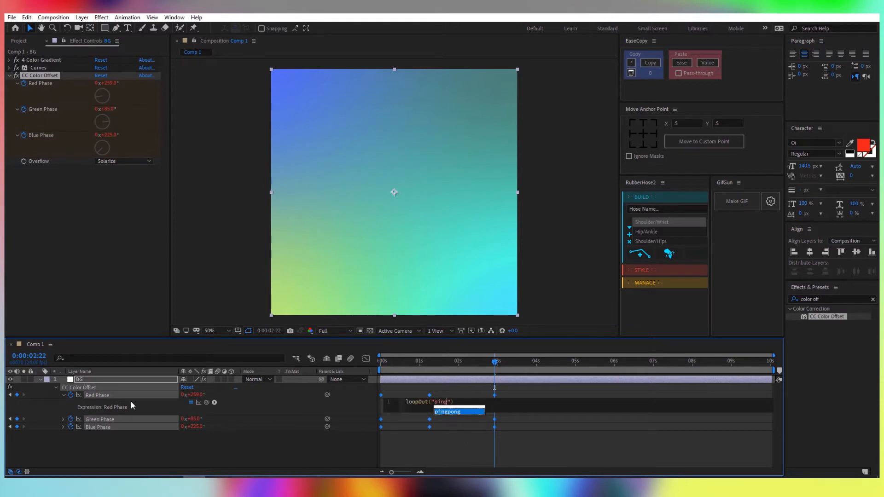
pyautogui.press('Return')
# Copy the Red Phase loopOut("pingpong") expression to the Green Phase and Blue Phase properties.
pyautogui.hotkey('ctrl', 'a')
pyautogui.hotkey('ctrl', 'c')
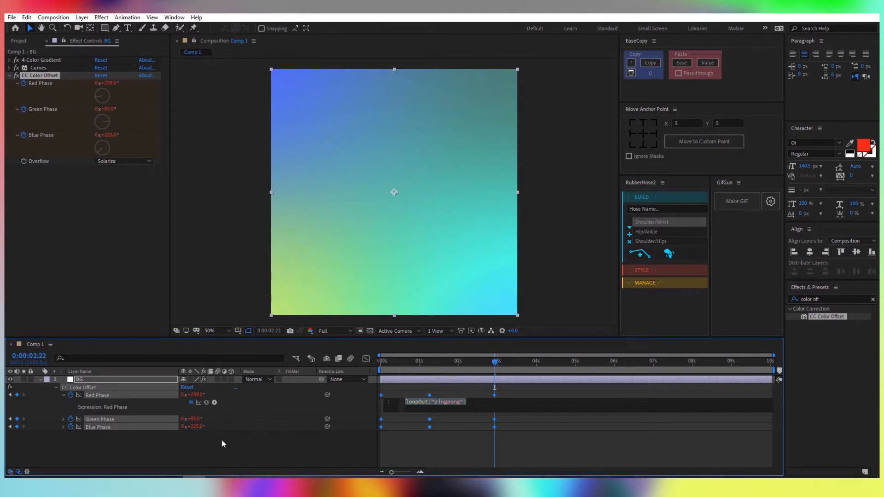
pyautogui.keyDown('alt'); pyautogui.click(71, 419); pyautogui.keyUp('alt')
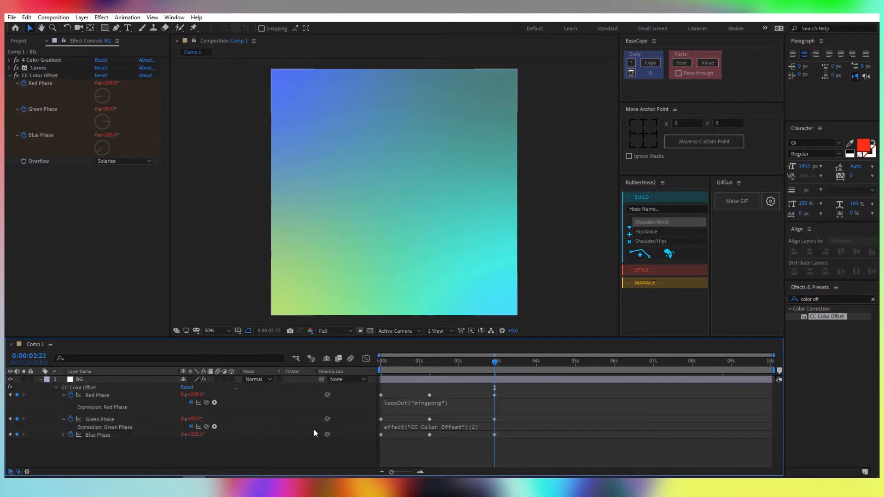
pyautogui.click(405, 424)
pyautogui.hotkey('ctrl', 'v')
pyautogui.click(286, 456)
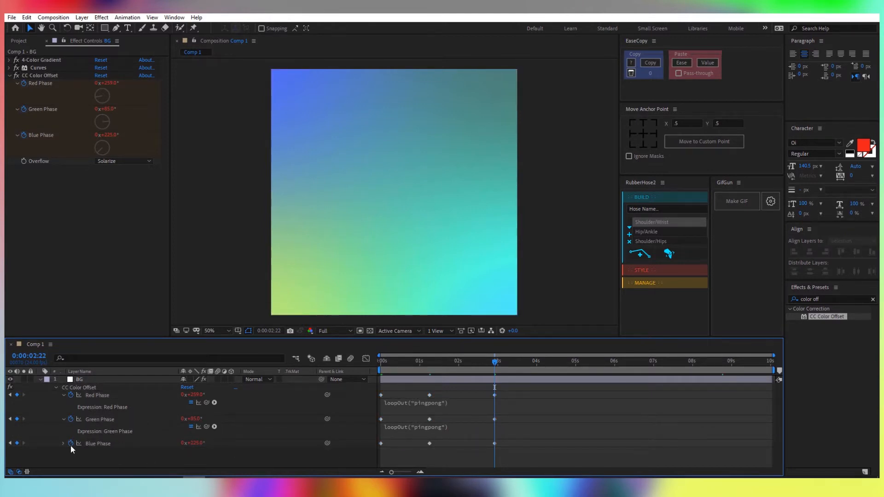
pyautogui.keyDown('alt'); pyautogui.click(70, 444); pyautogui.keyUp('alt')
pyautogui.click(449, 453)
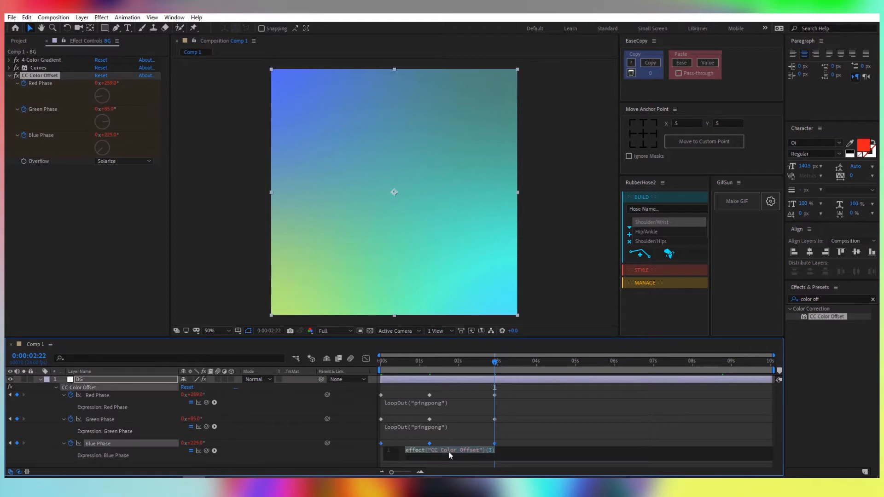
pyautogui.hotkey('ctrl', 'v')
pyautogui.click(350, 466)
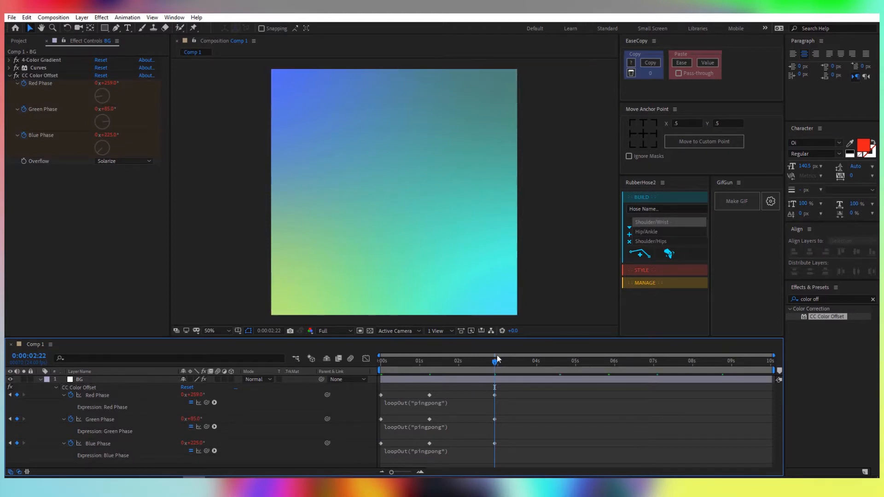
# Apply Easy Ease to all Red, Green and Blue Phase keyframes and preview the color animation from the start.
pyautogui.moveTo(496, 355); pyautogui.dragTo(349, 368)
pyautogui.moveTo(519, 391); pyautogui.dragTo(372, 459)
pyautogui.press('F9')
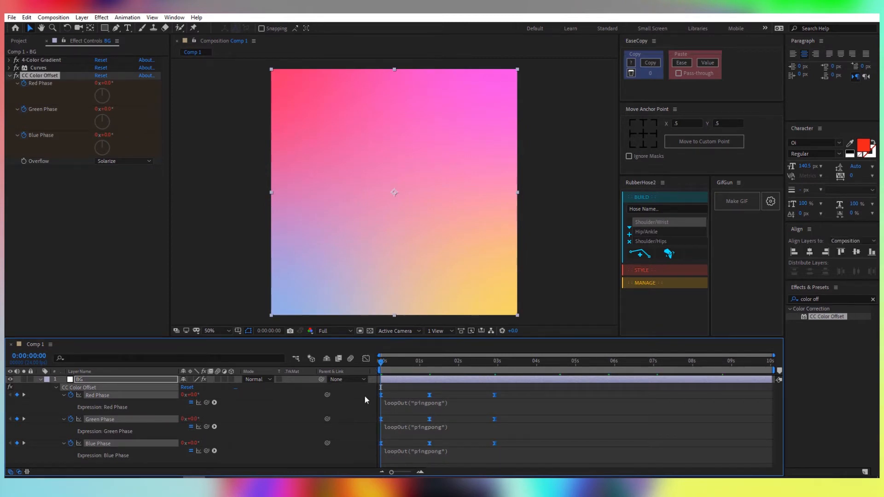
pyautogui.press('space')
pyautogui.moveTo(387, 363); pyautogui.dragTo(420, 363)
pyautogui.moveTo(408, 366)
pyautogui.mouseDown()
pyautogui.moveTo(385, 366)
pyautogui.moveTo(413, 366)
pyautogui.mouseUp()
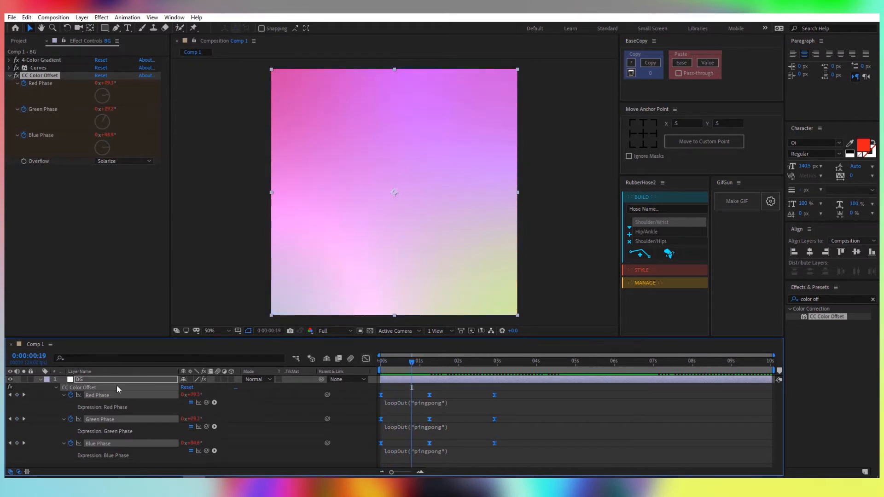
# Expand the 4-Color Gradient settings on the BG layer and change Color 2 to turquoise 3EF6C4.
pyautogui.click(260, 399)
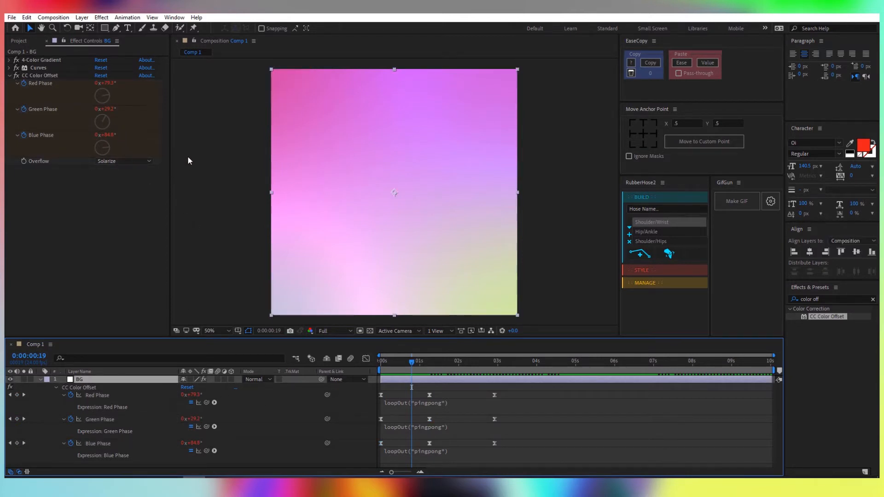
pyautogui.click(55, 59)
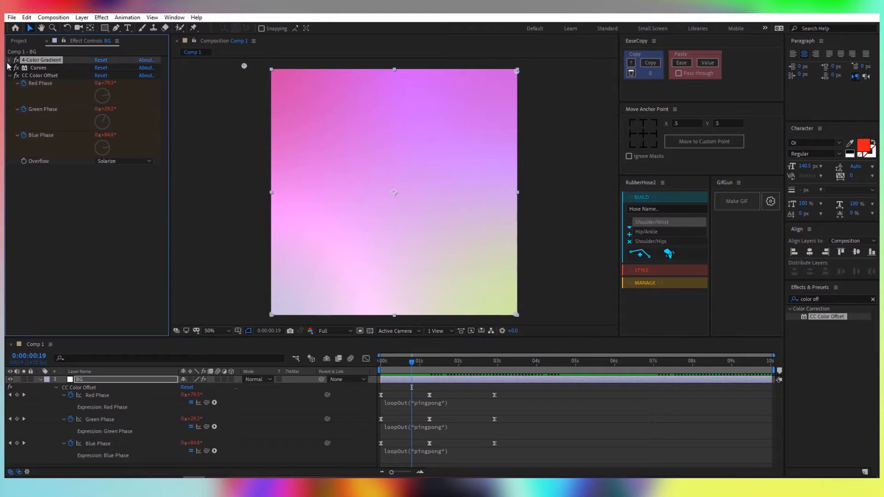
pyautogui.click(10, 59)
pyautogui.scroll(-2, 284, 252)
pyautogui.scroll(2, 353, 243)
pyautogui.moveTo(353, 243); pyautogui.dragTo(353, 226)
pyautogui.moveTo(267, 299)
pyautogui.mouseDown()
pyautogui.moveTo(236, 299)
pyautogui.moveTo(357, 241)
pyautogui.moveTo(293, 311)
pyautogui.moveTo(267, 227)
pyautogui.moveTo(275, 291)
pyautogui.mouseUp()
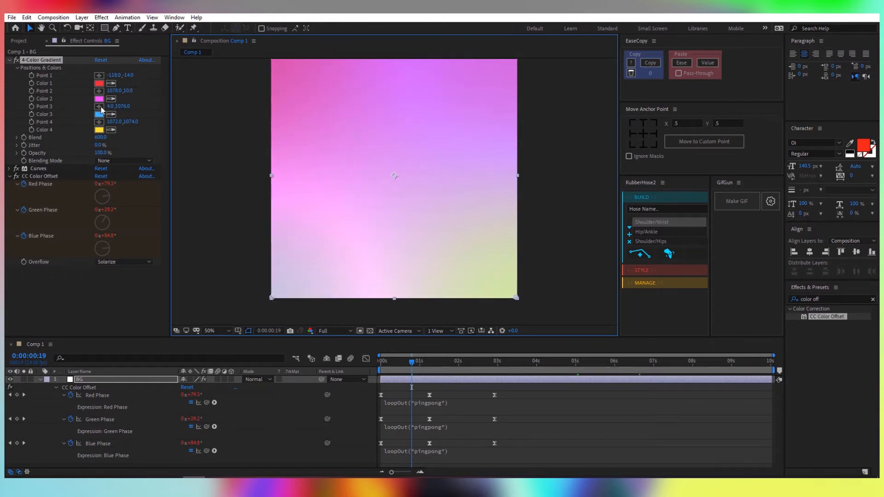
pyautogui.click(99, 99)
pyautogui.moveTo(153, 118); pyautogui.dragTo(109, 85)
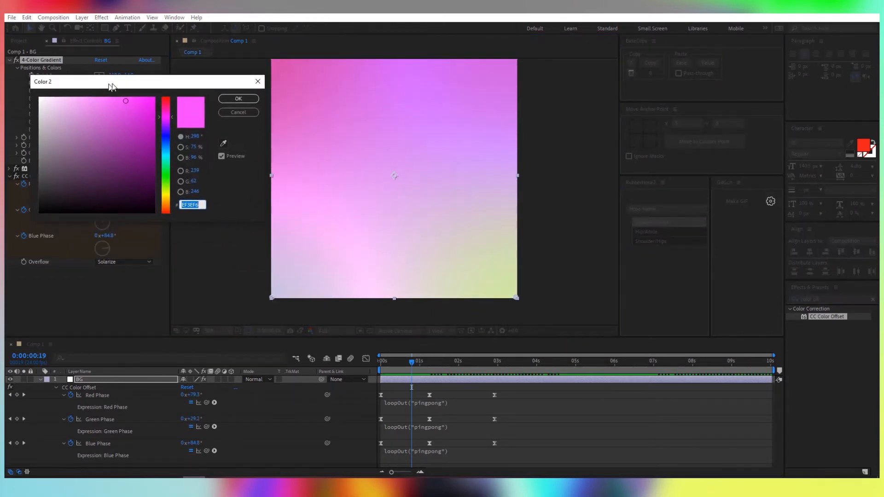
pyautogui.moveTo(171, 120); pyautogui.dragTo(172, 164)
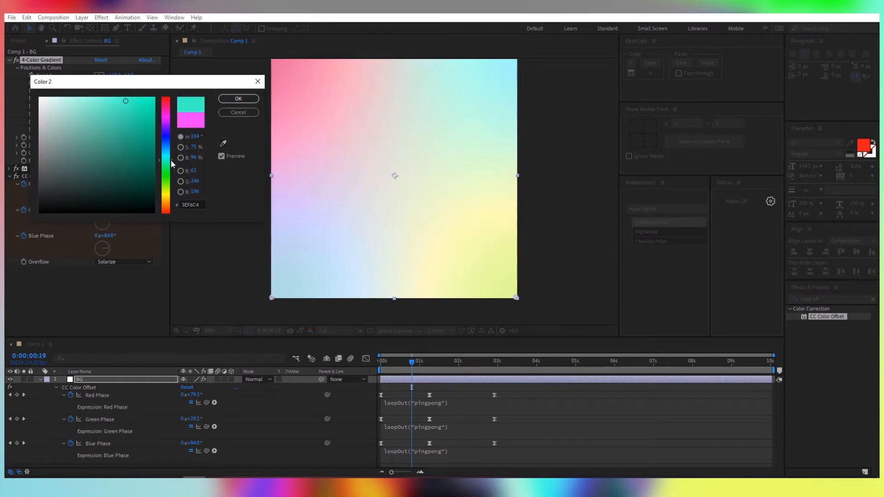
pyautogui.click(239, 99)
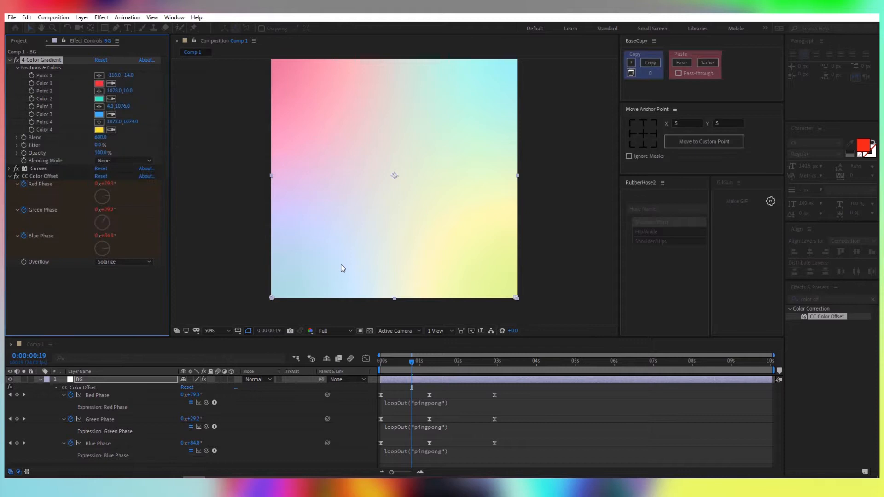
# Play the recolored gradient animation from 0 seconds and scrub through its first seconds.
pyautogui.click(355, 407)
pyautogui.press('Home')
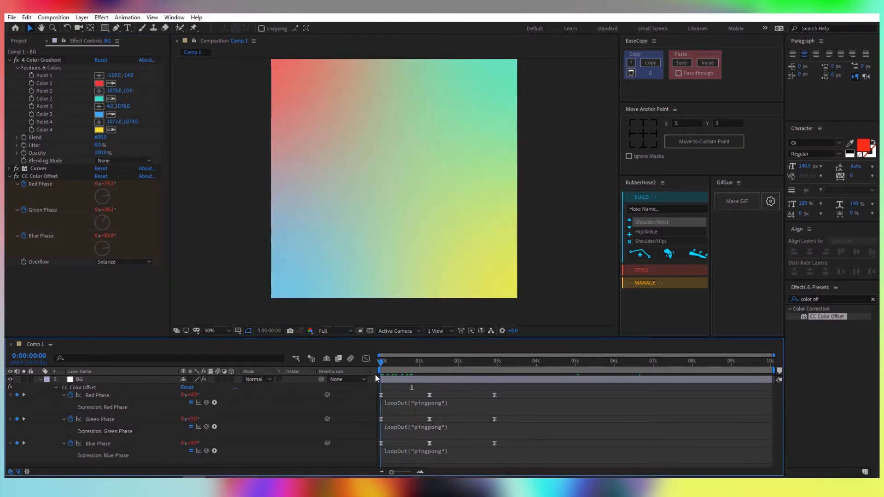
pyautogui.press('space')
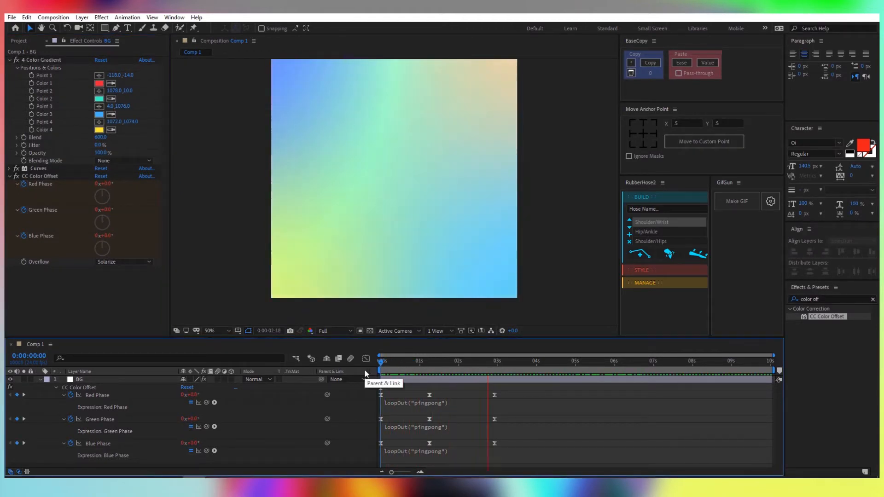
pyautogui.click(418, 362)
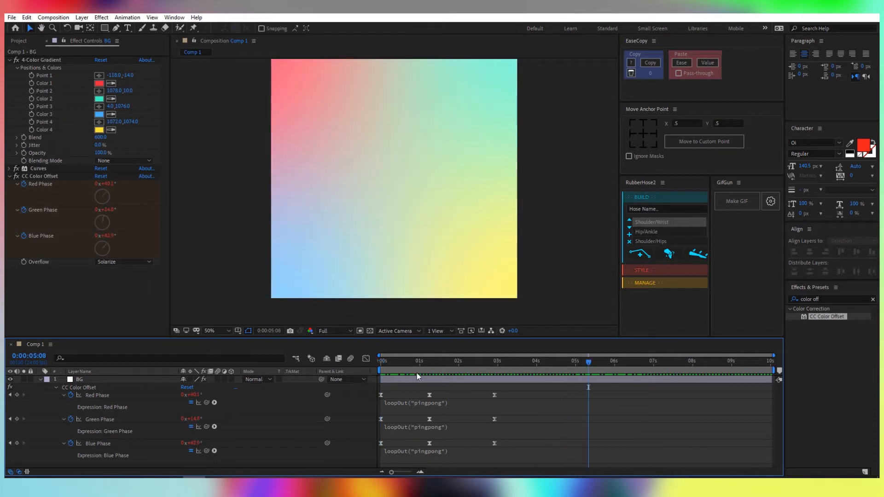
pyautogui.moveTo(433, 364); pyautogui.dragTo(365, 360)
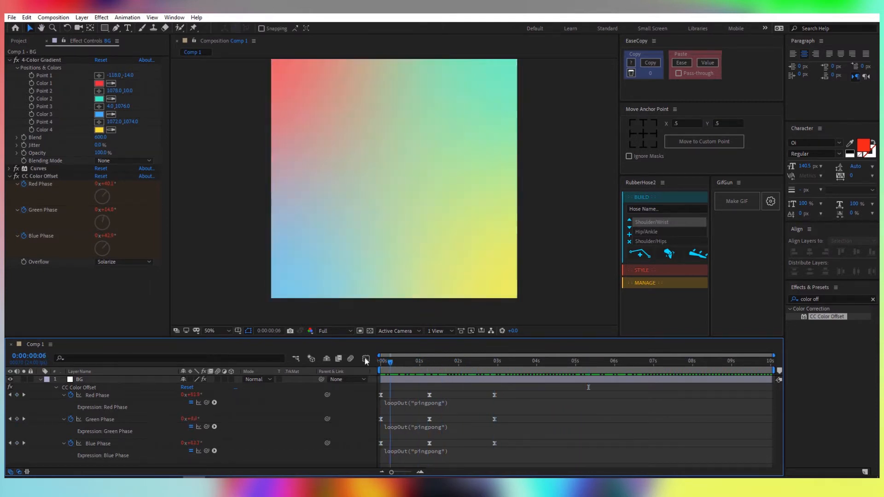
# Collapse the BG layer's properties, find the Turbulent Displace effect with the search "turbu" and apply it to BG.
pyautogui.click(42, 379)
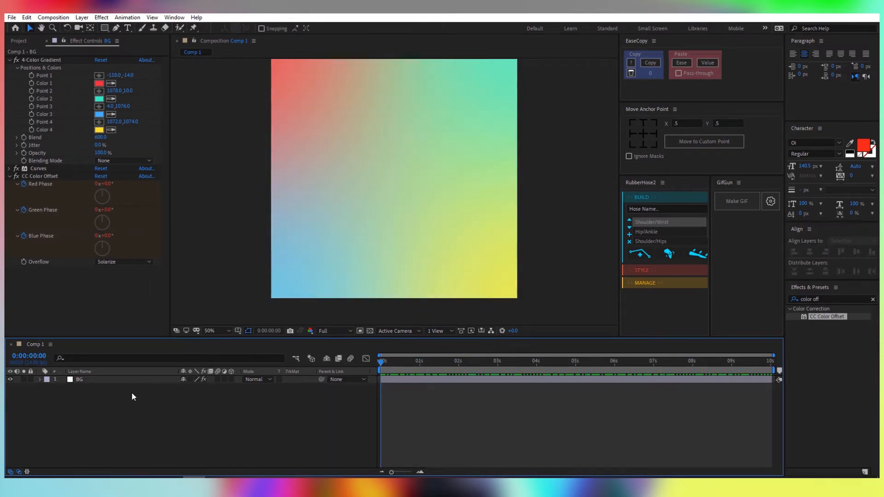
pyautogui.click(367, 379)
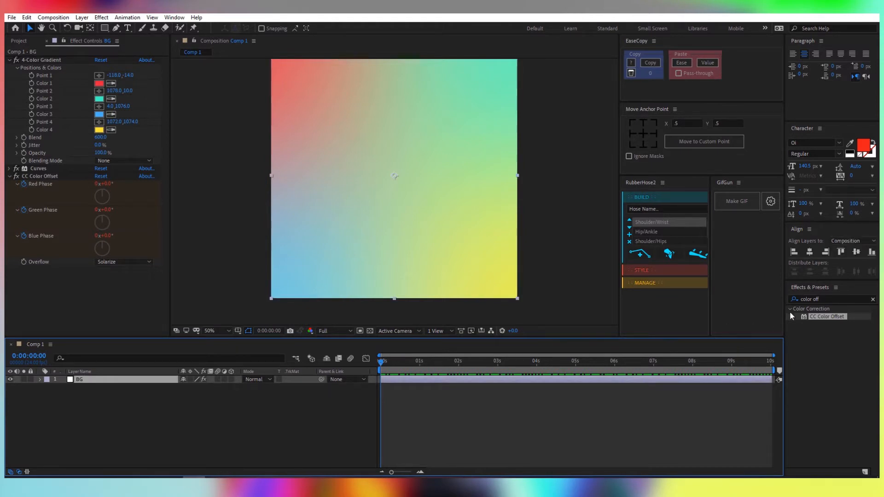
pyautogui.doubleClick(832, 297)
pyautogui.click(832, 297)
pyautogui.press('BackSpace')
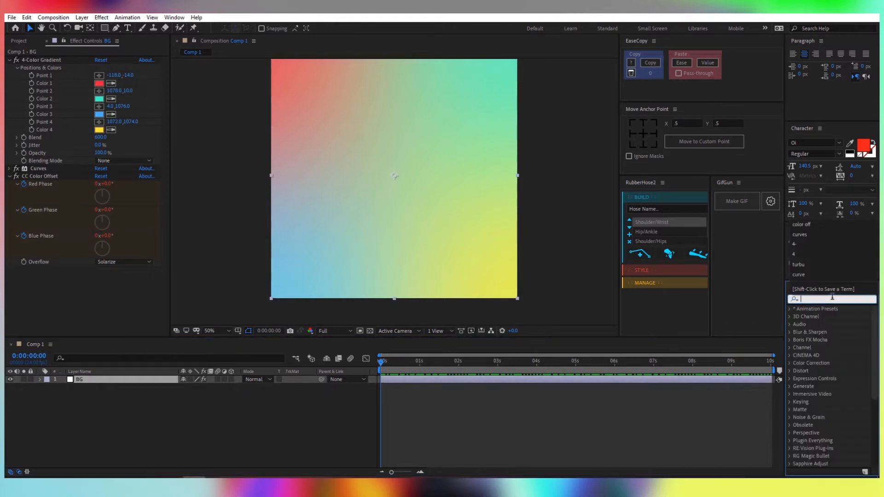
pyautogui.write('turbu')
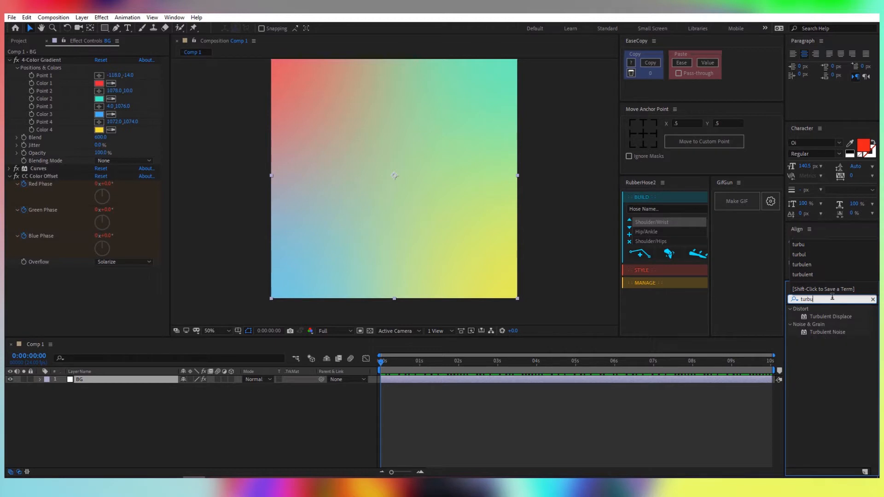
pyautogui.doubleClick(838, 317)
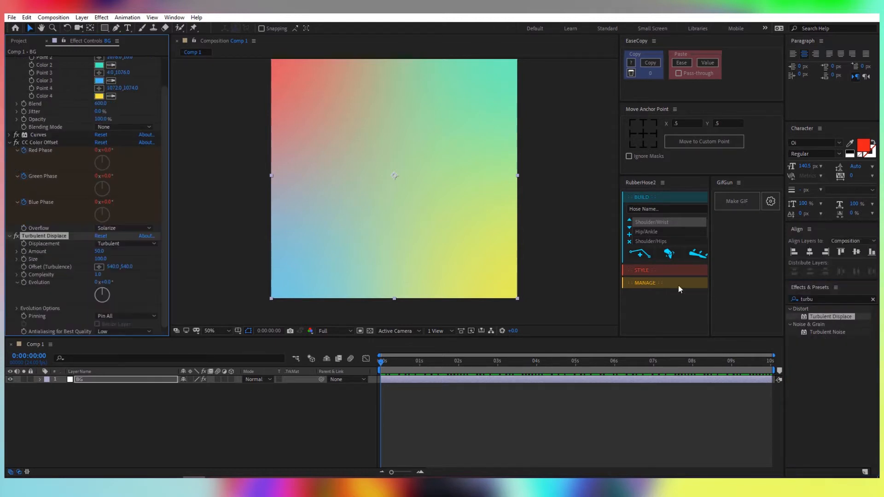
# Set the Turbulent Displace effect on BG to Twist displacement with a size of 300.
pyautogui.click(125, 243)
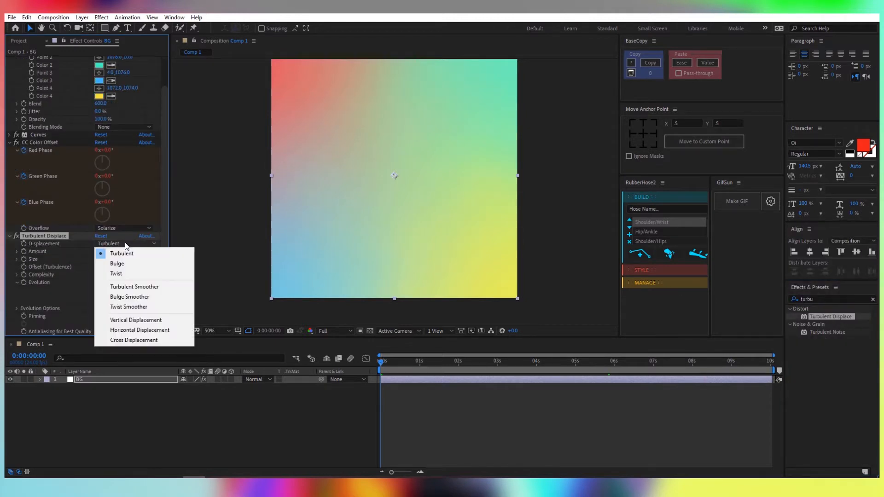
pyautogui.click(131, 275)
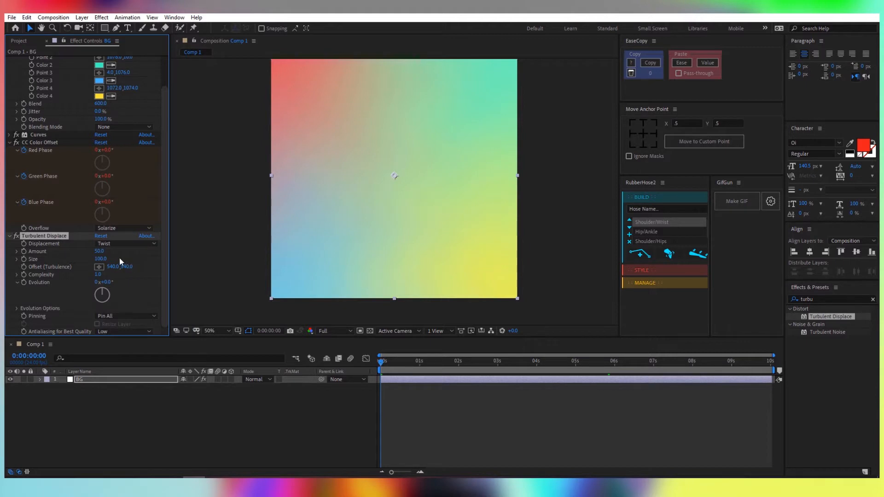
pyautogui.click(101, 259)
pyautogui.write('300')
pyautogui.press('Return')
# Enable keyframing for Turbulent Displace Evolution on BG and drive it with the expression time*50.
pyautogui.click(24, 282)
pyautogui.click(98, 379)
pyautogui.press('u')
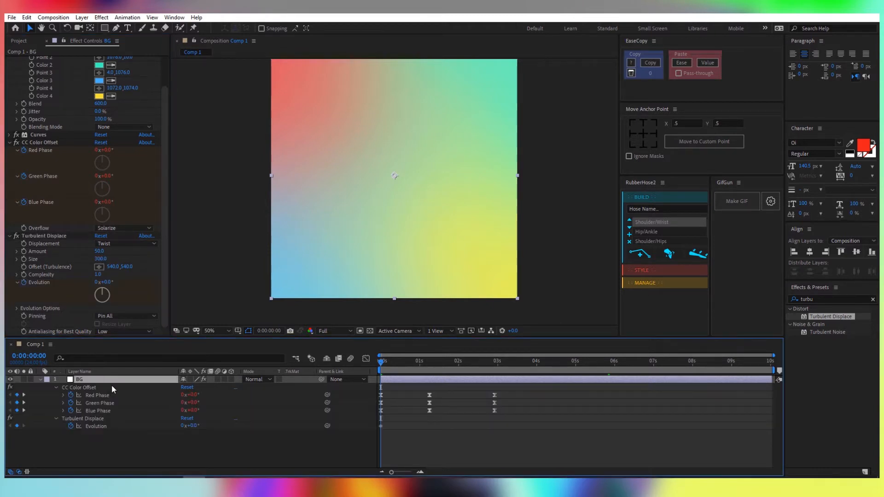
pyautogui.click(97, 427)
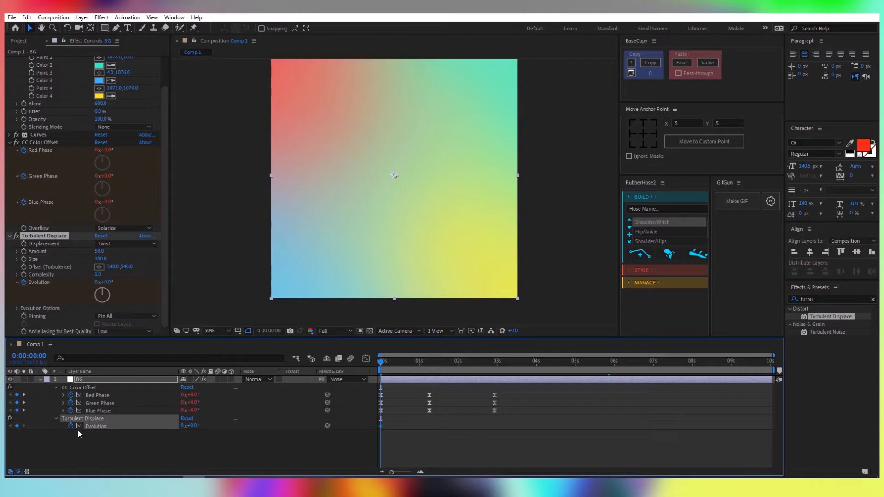
pyautogui.keyDown('alt'); pyautogui.click(70, 424); pyautogui.keyUp('alt')
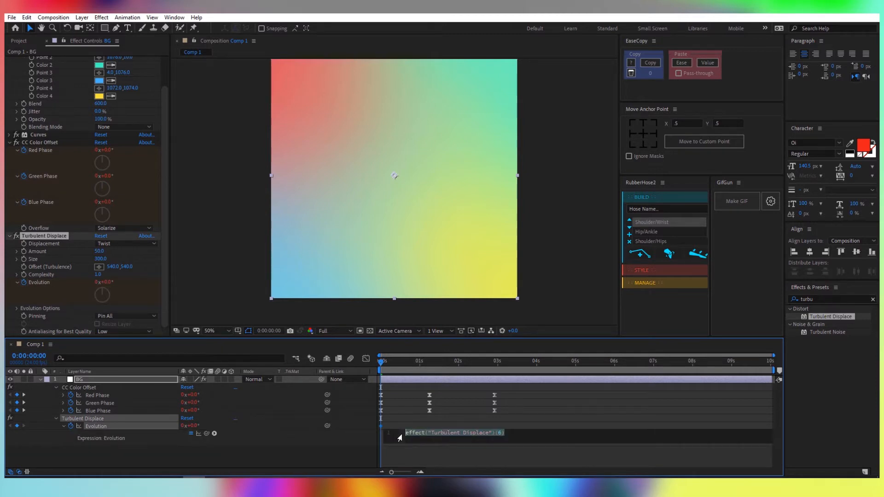
pyautogui.write('time*')
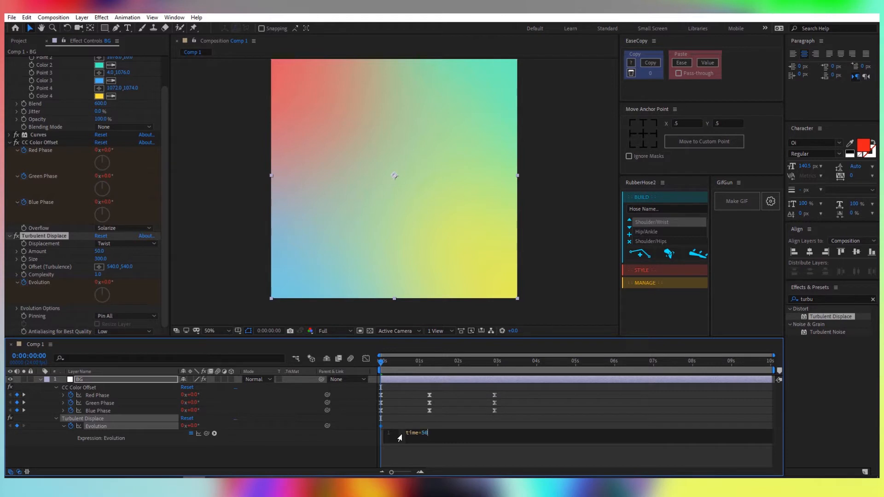
pyautogui.click(359, 455)
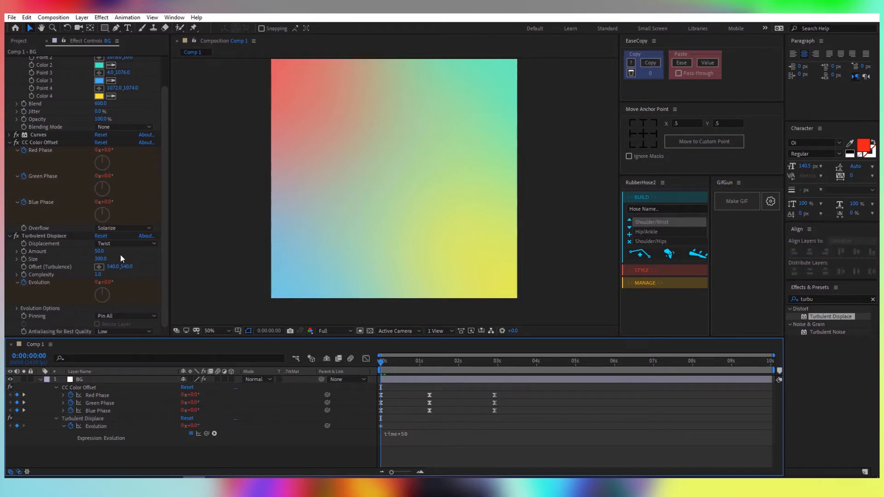
# Play the distorted gradient animation and return the playhead to 0 seconds.
pyautogui.press('space')
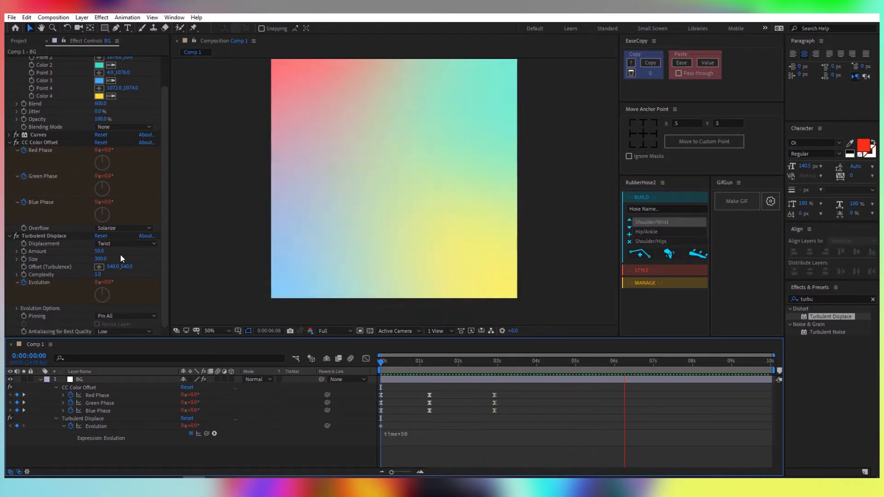
pyautogui.press('space')
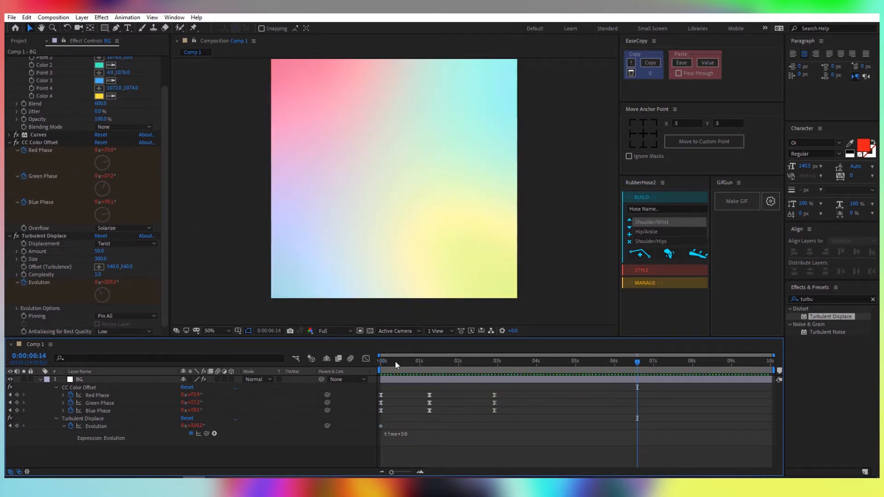
pyautogui.moveTo(395, 361); pyautogui.dragTo(378, 361)
# Collapse the BG layer's properties and all of its effects, from 4-Color Gradient to Turbulent Displace.
pyautogui.click(39, 378)
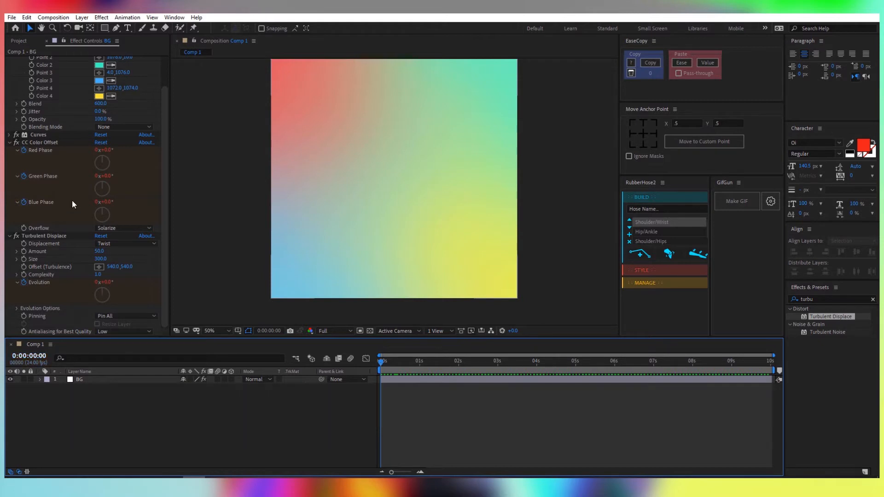
pyautogui.scroll(3, 14, 67)
pyautogui.click(9, 61)
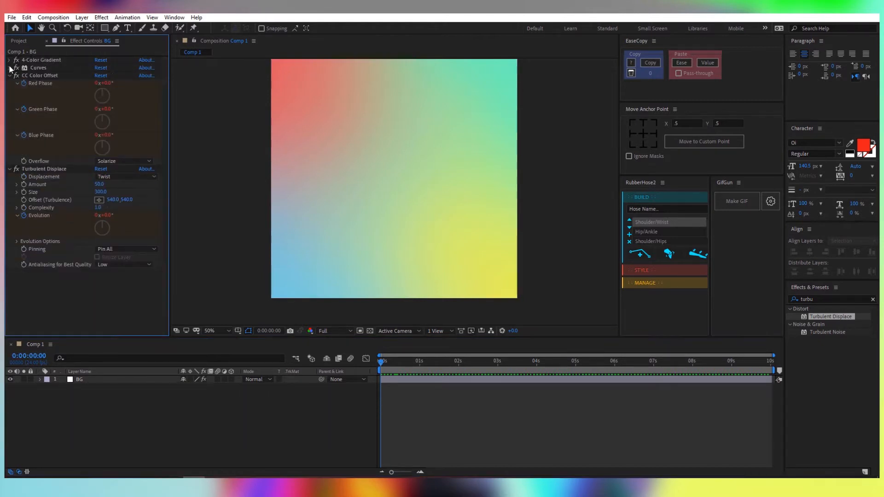
pyautogui.click(9, 76)
pyautogui.click(9, 84)
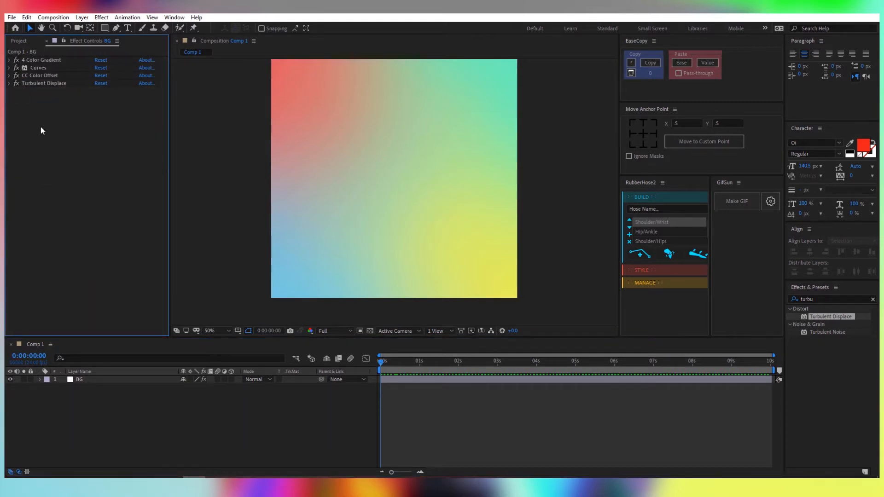
pyautogui.click(231, 415)
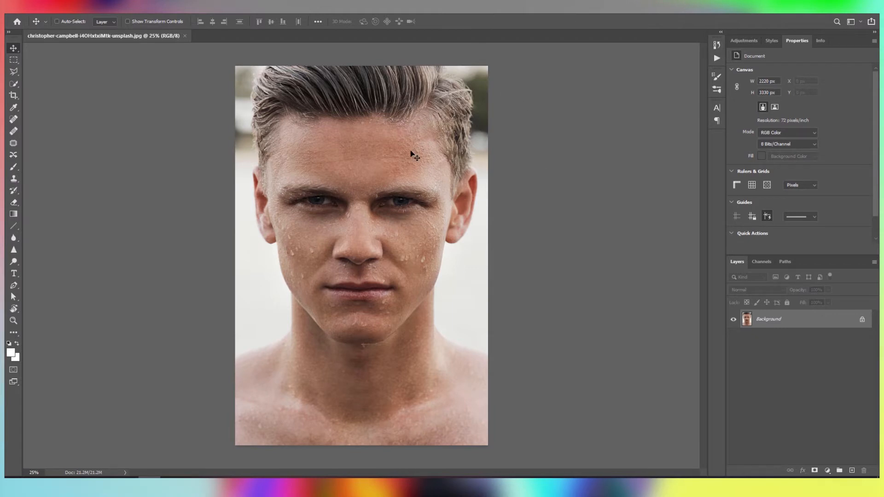
# Switch to Photoshop, hide the portrait's background with a layer mask made from an automatic subject selection, and feather the mask 2.2 px.
pyautogui.scroll(-1, 393, 261)
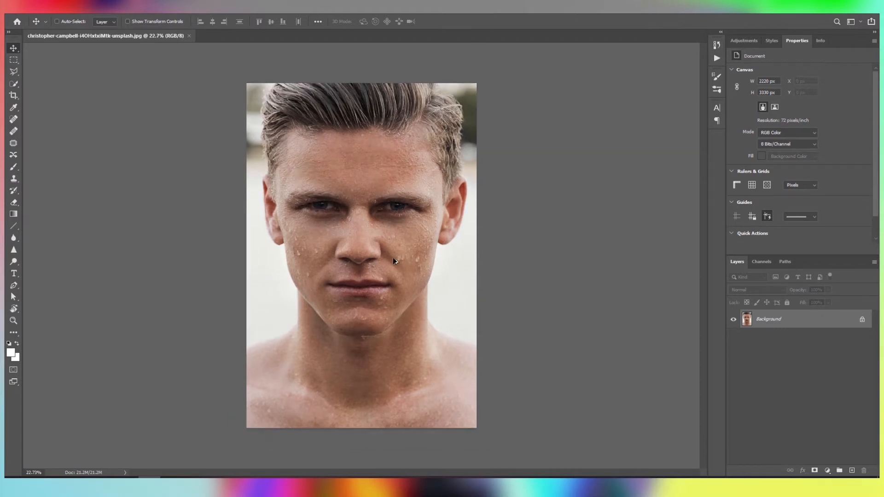
pyautogui.click(134, 12)
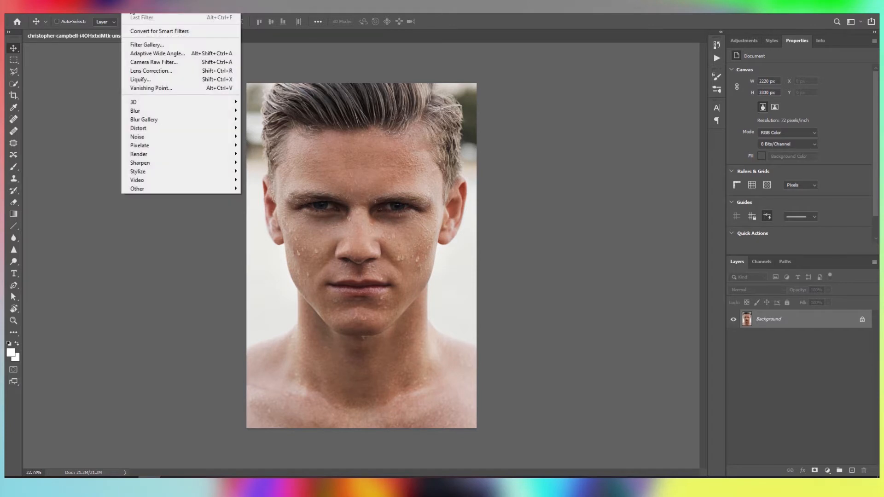
pyautogui.moveTo(113, 13)
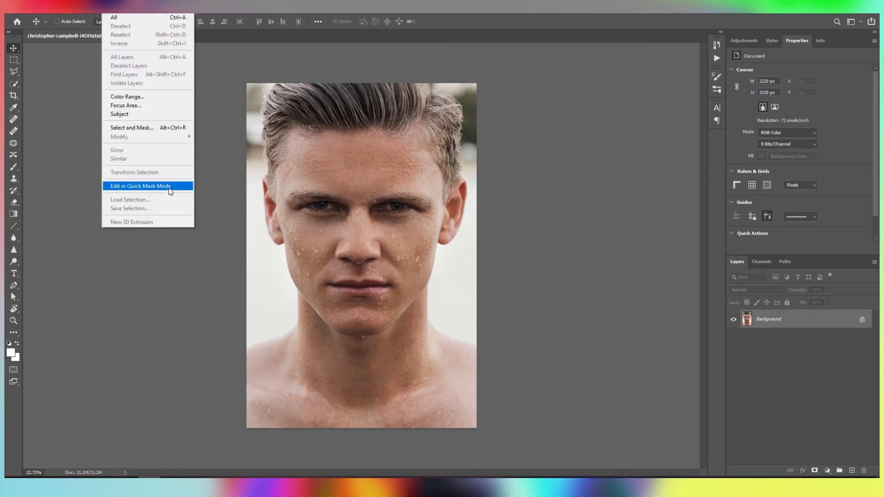
pyautogui.click(122, 114)
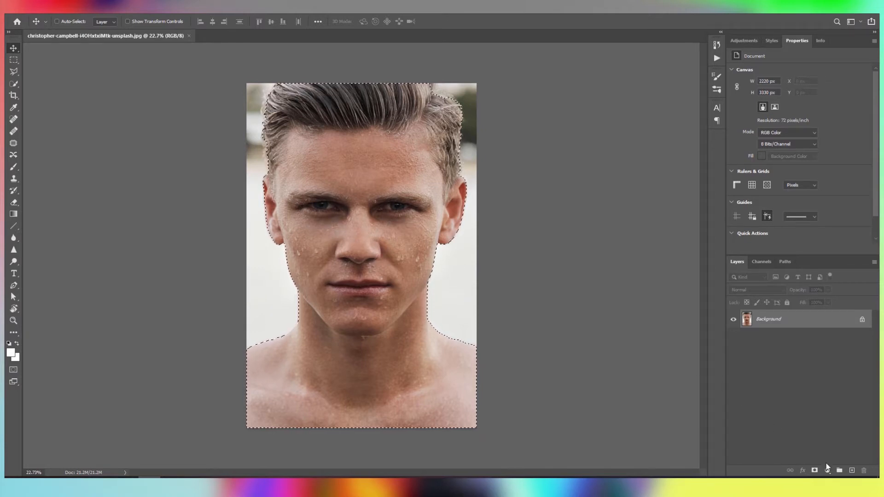
pyautogui.click(814, 470)
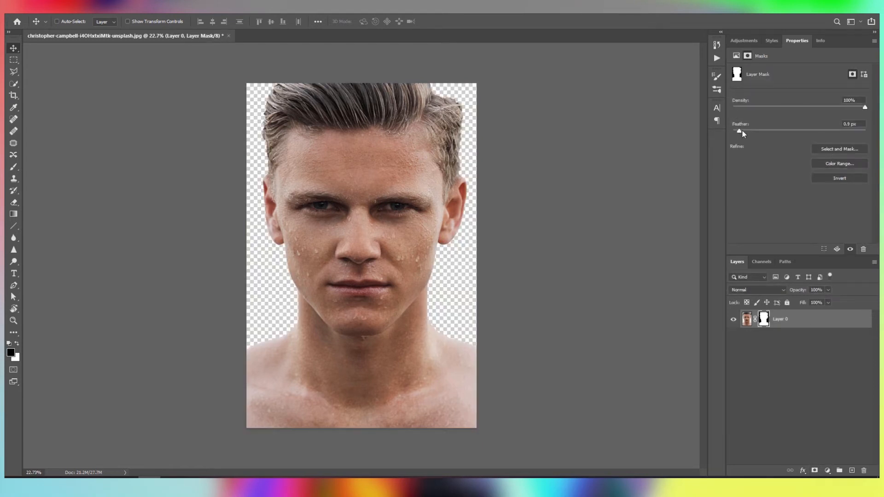
pyautogui.moveTo(753, 133)
pyautogui.mouseDown()
pyautogui.moveTo(805, 133)
pyautogui.moveTo(750, 133)
pyautogui.mouseUp()
# Save the cut-out portrait in the 5 mar folder as a PNG file named photo.
pyautogui.click(19, 15)
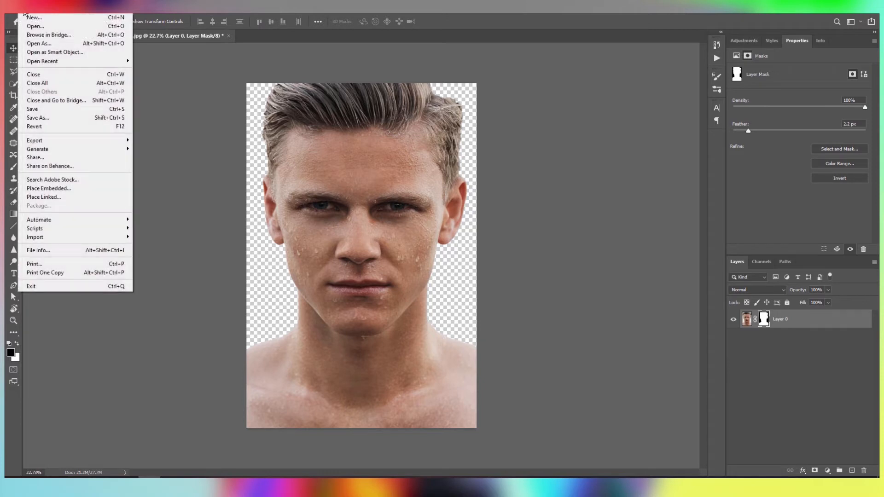
pyautogui.click(74, 117)
pyautogui.click(114, 186)
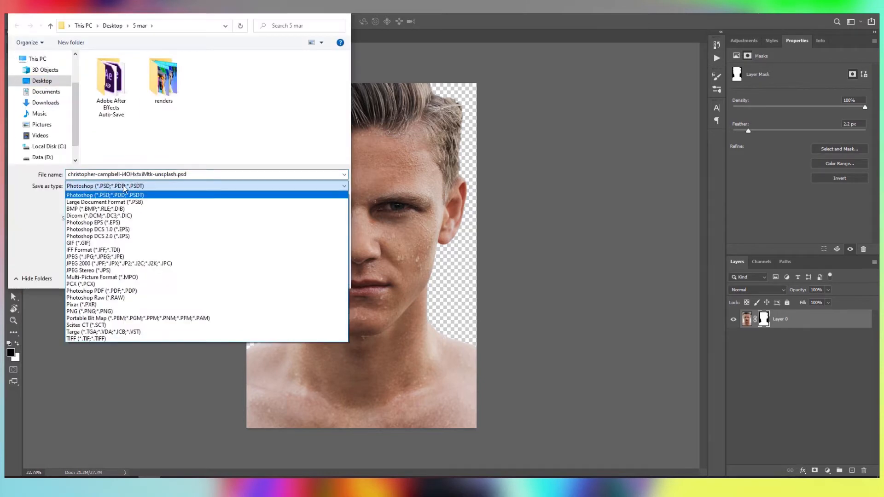
pyautogui.click(114, 312)
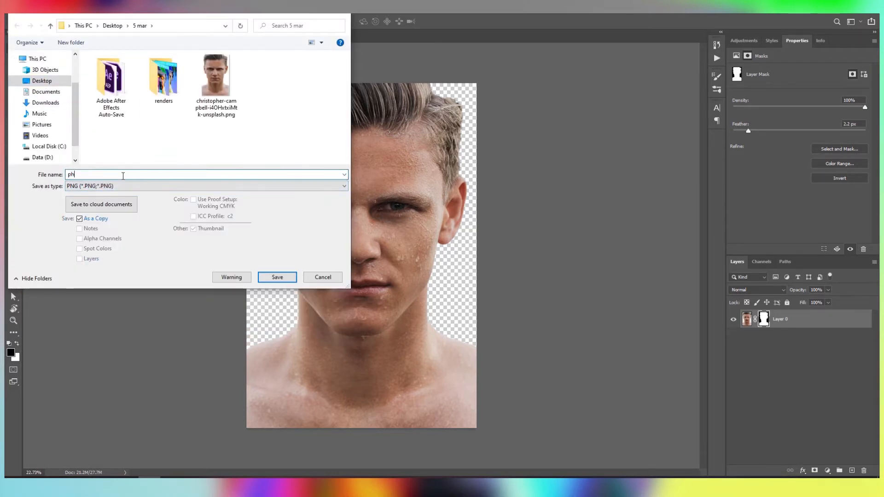
pyautogui.press('Return')
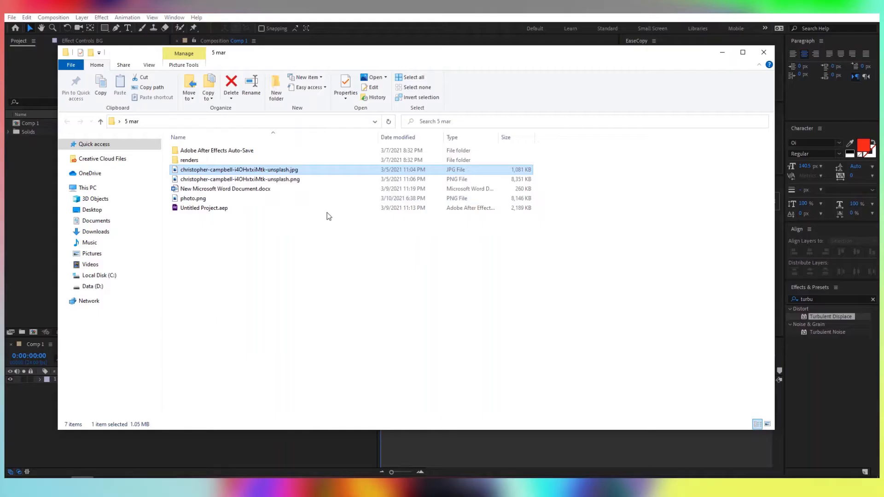
# Switch to After Effects, import photo.png from the 5 mar folder and place it above BG in Comp 1.
pyautogui.click(193, 198)
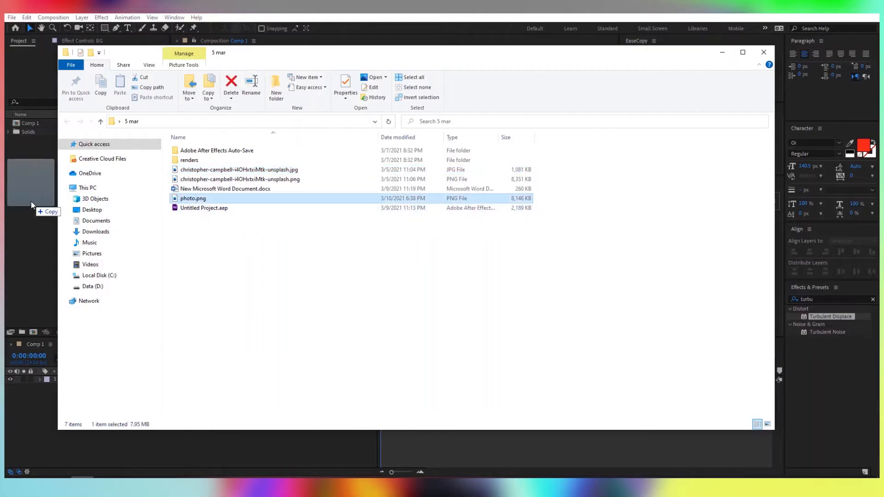
pyautogui.click(721, 52)
pyautogui.moveTo(35, 132); pyautogui.dragTo(110, 377)
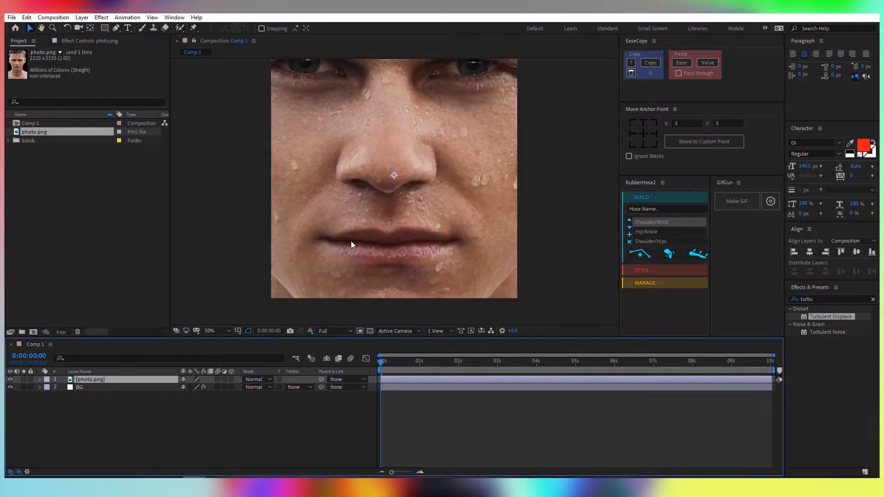
# Scale the photo.png layer to 32.5% and reposition the portrait over the gradient background.
pyautogui.press('s')
pyautogui.moveTo(195, 387); pyautogui.dragTo(175, 389)
pyautogui.moveTo(407, 232); pyautogui.dragTo(407, 267)
pyautogui.moveTo(196, 386); pyautogui.dragTo(190, 387)
pyautogui.moveTo(381, 214)
pyautogui.mouseDown()
pyautogui.moveTo(382, 200)
pyautogui.moveTo(380, 237)
pyautogui.moveTo(376, 206)
pyautogui.mouseUp()
# Start a Pen tool mask on the photo.png layer, tracing the jawline from the cheek at image left down around the chin.
pyautogui.scroll(1, 382, 201)
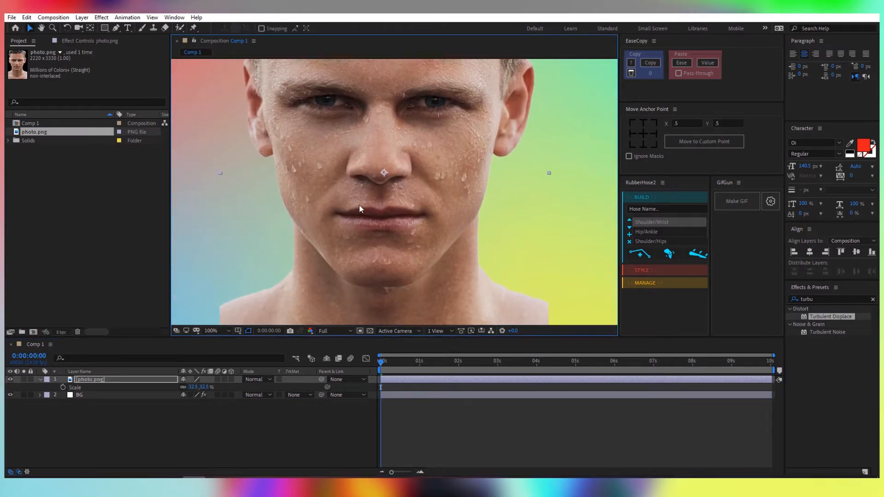
pyautogui.click(117, 28)
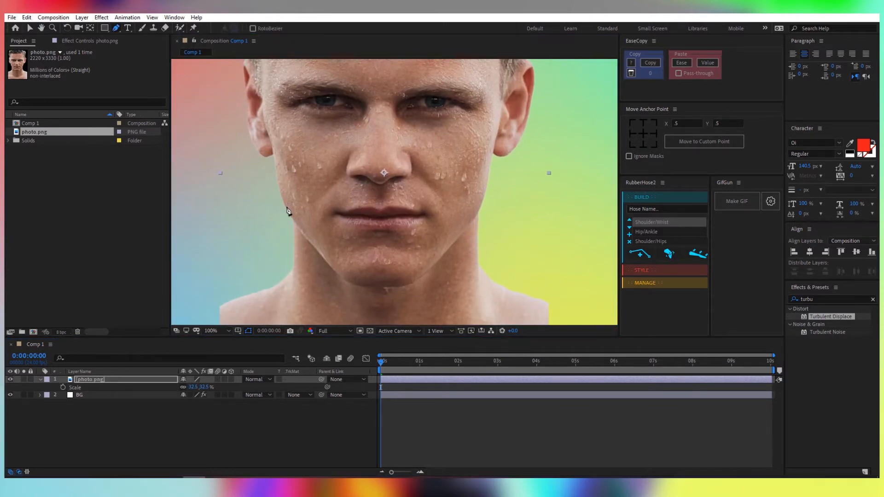
pyautogui.scroll(1, 305, 177)
pyautogui.moveTo(305, 177); pyautogui.dragTo(385, 83)
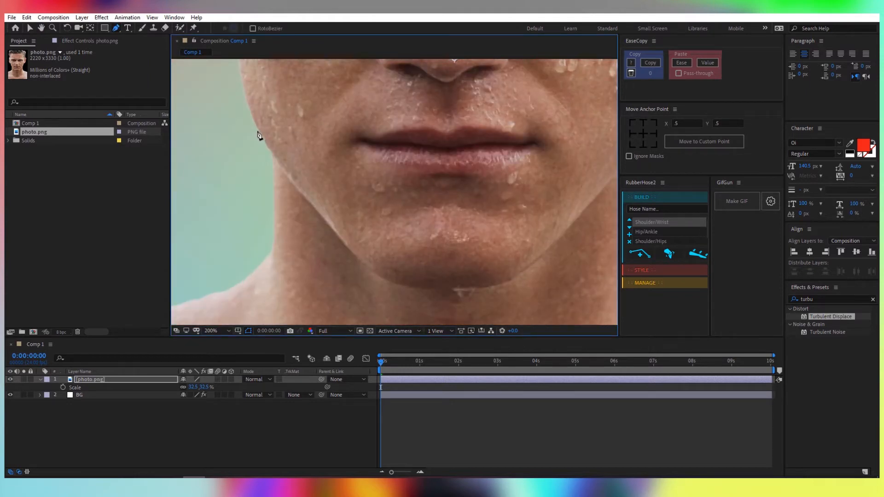
pyautogui.click(257, 131)
pyautogui.moveTo(301, 193); pyautogui.dragTo(320, 212)
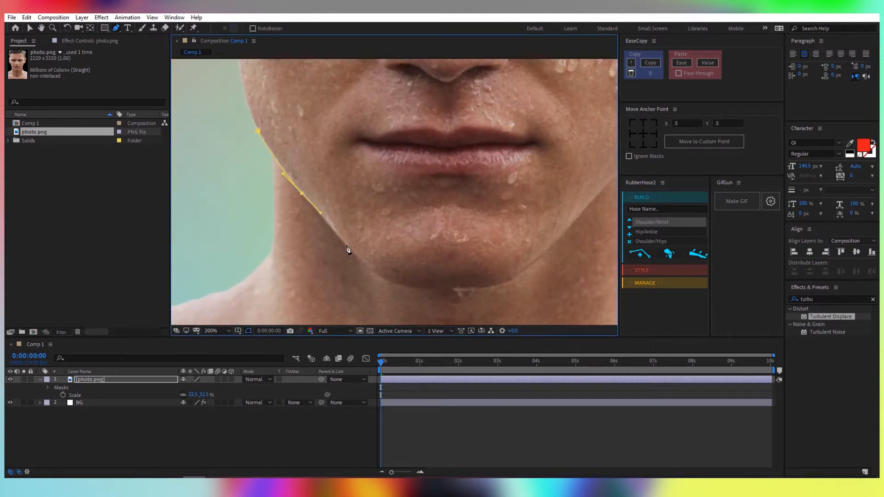
pyautogui.moveTo(354, 254)
pyautogui.mouseDown()
pyautogui.moveTo(370, 270)
pyautogui.moveTo(358, 242)
pyautogui.mouseUp()
pyautogui.moveTo(409, 263); pyautogui.dragTo(515, 229)
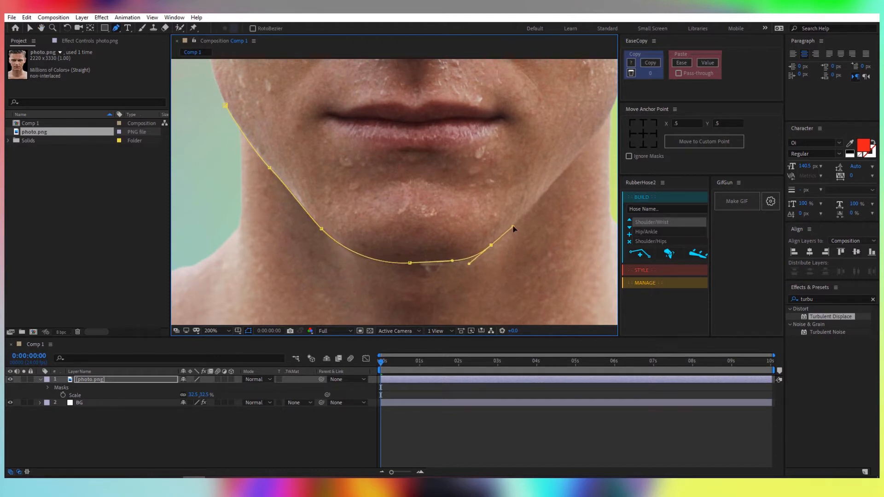
# Continue the mask up the opposite side of the jaw and close it around the neck and shoulders.
pyautogui.moveTo(410, 263); pyautogui.dragTo(347, 286)
pyautogui.click(433, 267)
pyautogui.moveTo(490, 210); pyautogui.dragTo(503, 197)
pyautogui.moveTo(502, 198); pyautogui.dragTo(488, 215)
pyautogui.moveTo(525, 174); pyautogui.dragTo(532, 164)
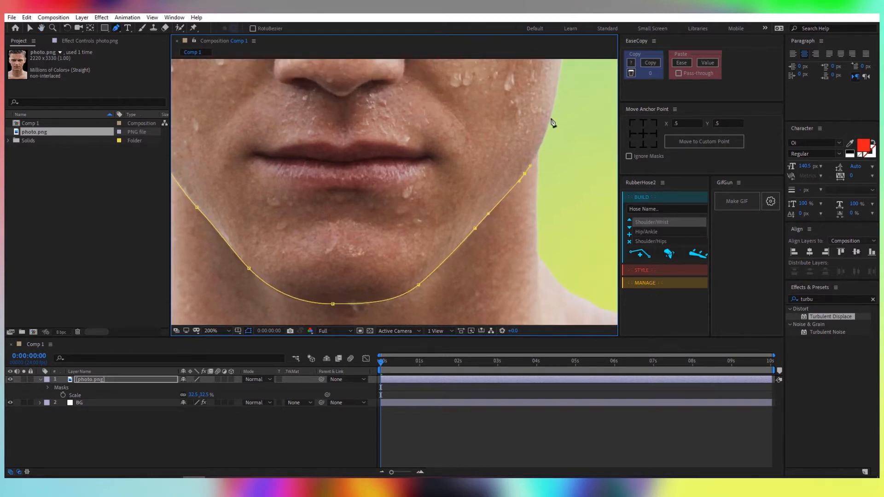
pyautogui.moveTo(551, 122); pyautogui.dragTo(556, 113)
pyautogui.scroll(-1, 564, 216)
pyautogui.moveTo(346, 186); pyautogui.dragTo(318, 212)
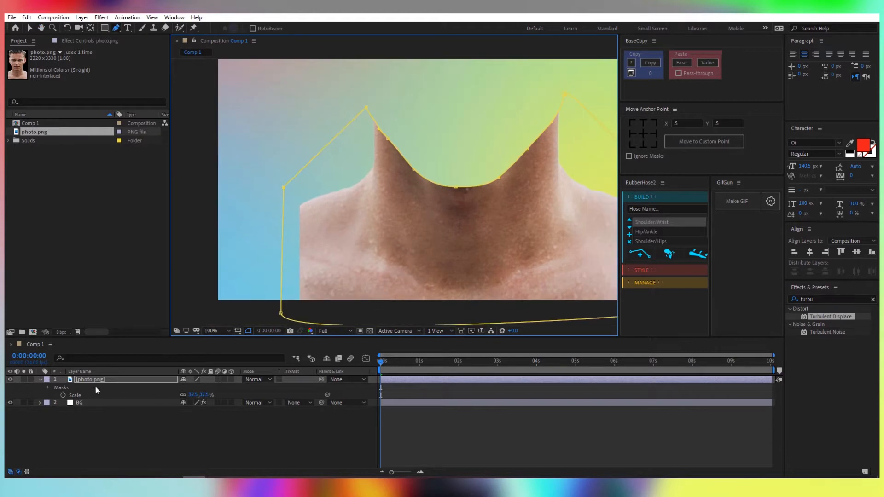
# Reveal the photo.png layer's mask and set its mode to Subtract to remove the neck and shoulders.
pyautogui.click(96, 380)
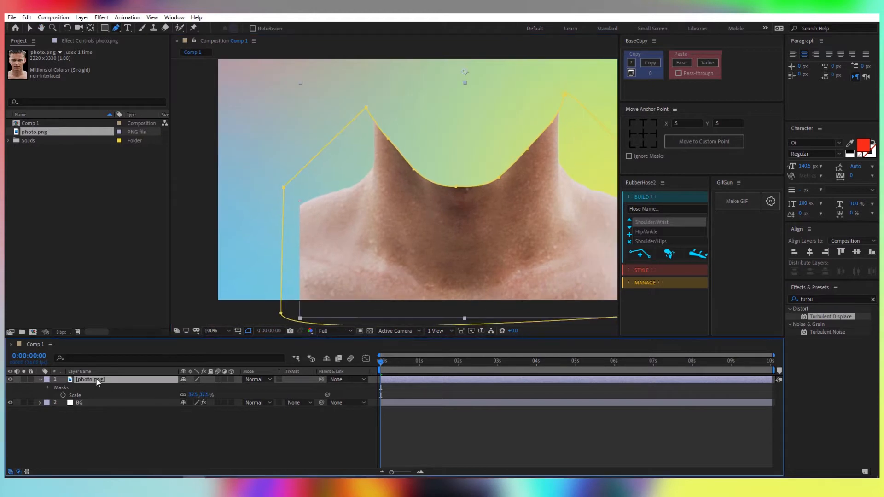
pyautogui.press('m')
pyautogui.click(201, 387)
pyautogui.click(208, 413)
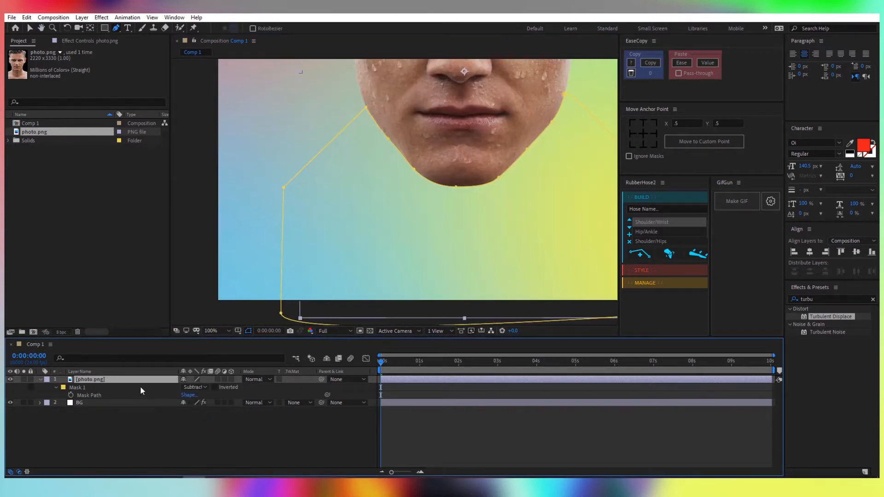
# Set the feather of the photo.png layer's mask to 10 pixels and deselect the layer.
pyautogui.press('f')
pyautogui.moveTo(192, 396); pyautogui.dragTo(203, 396)
pyautogui.click(193, 395)
pyautogui.write('10')
pyautogui.press('Return')
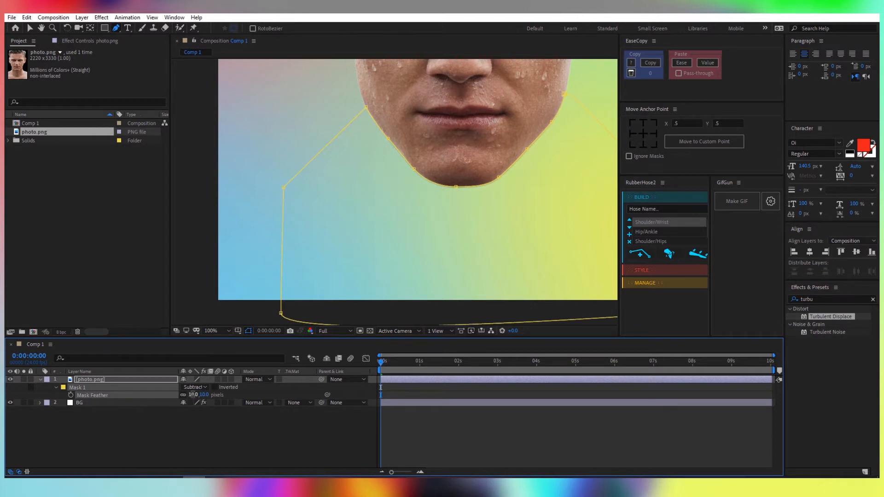
pyautogui.click(268, 409)
# Reposition the head in the frame, enlarge the photo.png layer to a scale of 40.1%, and display its scale property.
pyautogui.press('space')
pyautogui.moveTo(373, 170); pyautogui.dragTo(293, 268)
pyautogui.moveTo(362, 144); pyautogui.dragTo(340, 216)
pyautogui.click(225, 333)
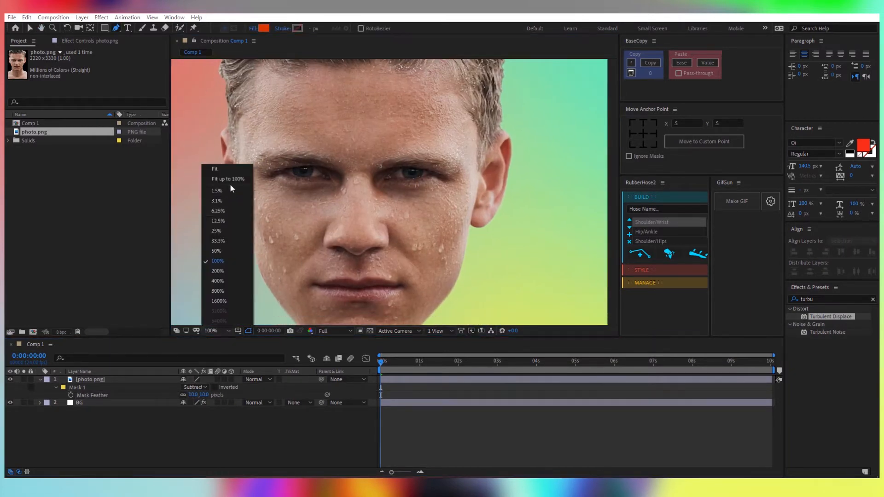
pyautogui.click(228, 183)
pyautogui.click(120, 378)
pyautogui.press('v')
pyautogui.moveTo(406, 167); pyautogui.dragTo(403, 195)
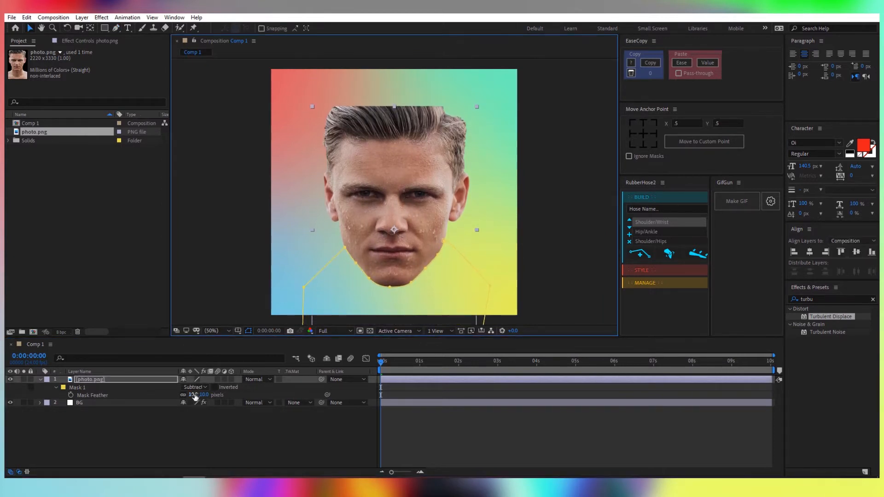
pyautogui.moveTo(193, 394); pyautogui.dragTo(229, 387)
pyautogui.click(148, 381)
pyautogui.press('s')
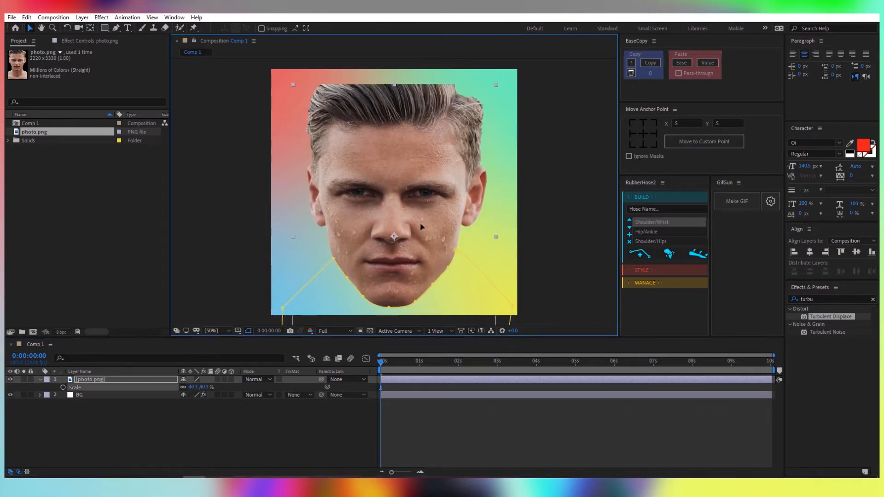
# Apply the CC Toner effect to the photo.png layer and set its tones to Duotone.
pyautogui.click(145, 380)
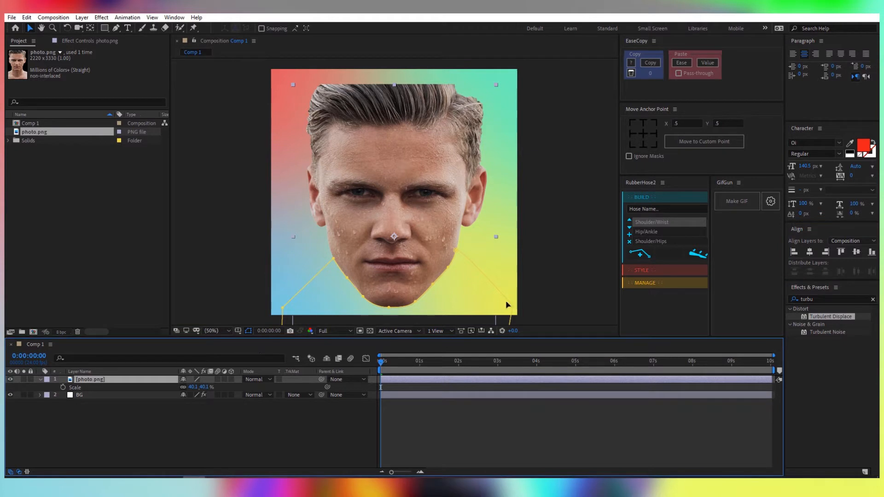
pyautogui.click(831, 299)
pyautogui.write('cc ton')
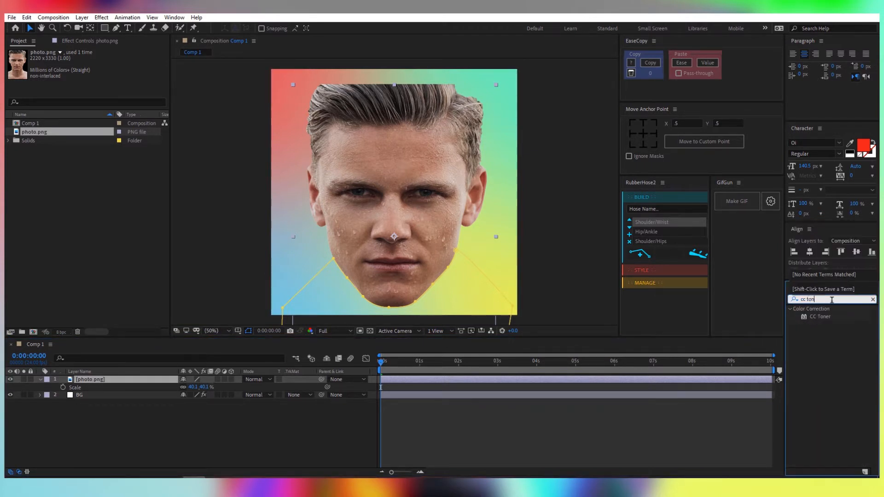
pyautogui.doubleClick(820, 317)
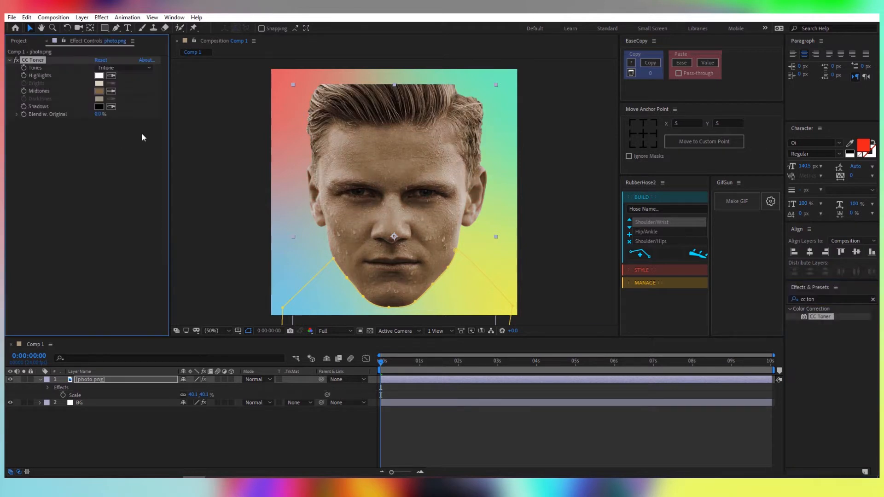
pyautogui.click(120, 66)
pyautogui.click(126, 79)
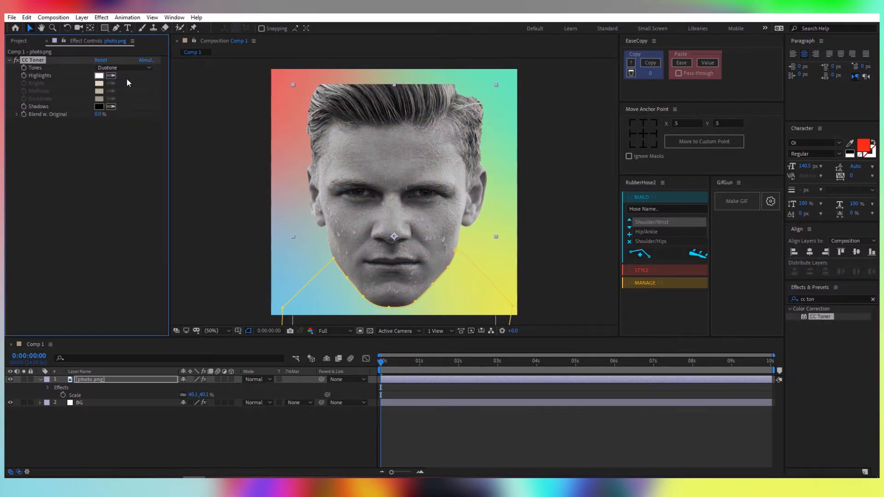
# Set the CC Toner highlights to dark gray 636363 and keep the shadows black.
pyautogui.click(99, 75)
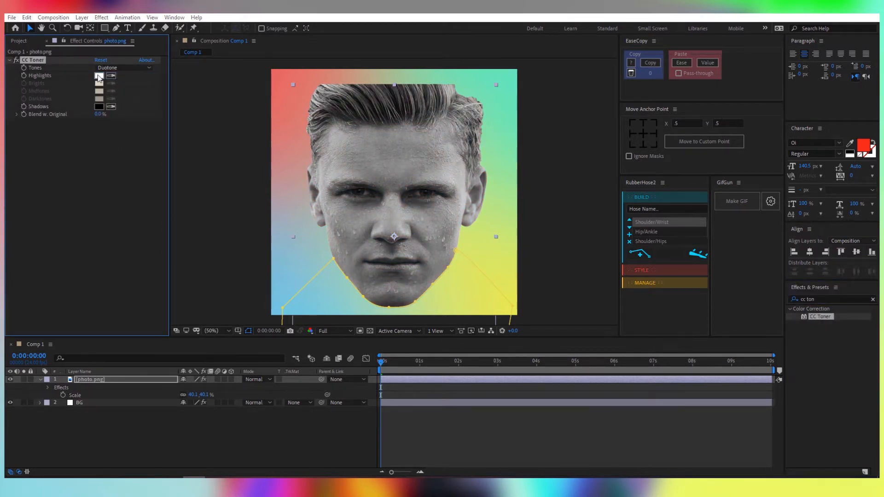
pyautogui.moveTo(69, 149)
pyautogui.mouseDown()
pyautogui.moveTo(29, 150)
pyautogui.moveTo(29, 163)
pyautogui.mouseUp()
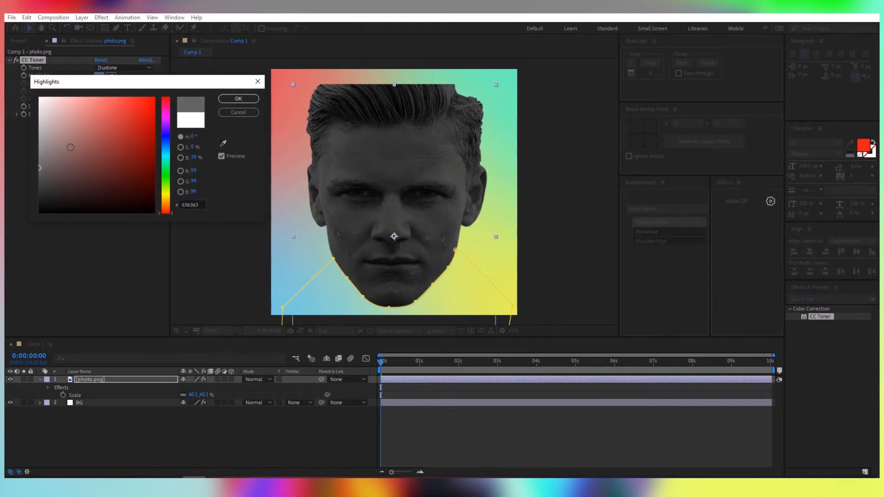
pyautogui.click(238, 98)
pyautogui.click(99, 107)
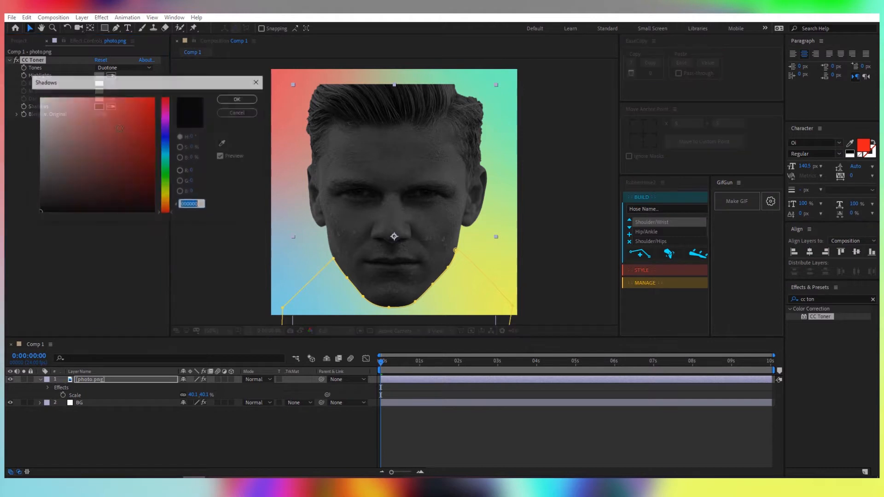
pyautogui.click(242, 112)
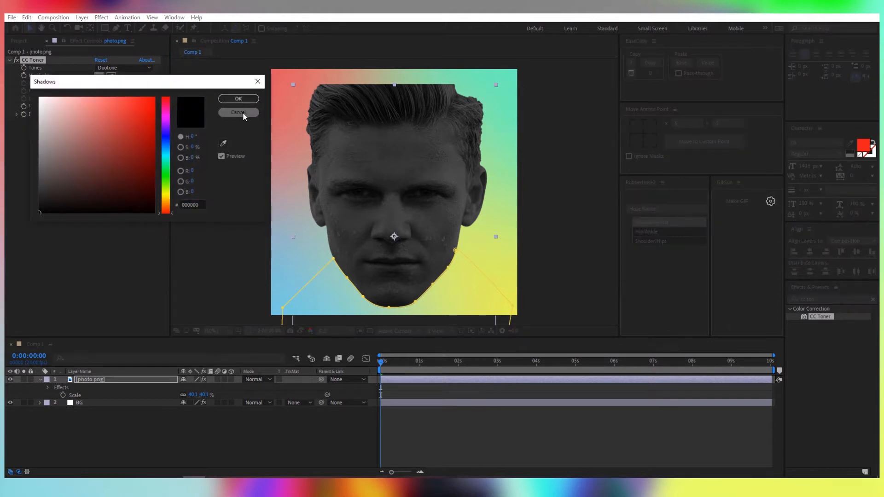
# Add a Curves effect to the photo.png layer and shape the RGB curve to lift the midtones and highlights while deepening the shadows.
pyautogui.doubleClick(832, 298)
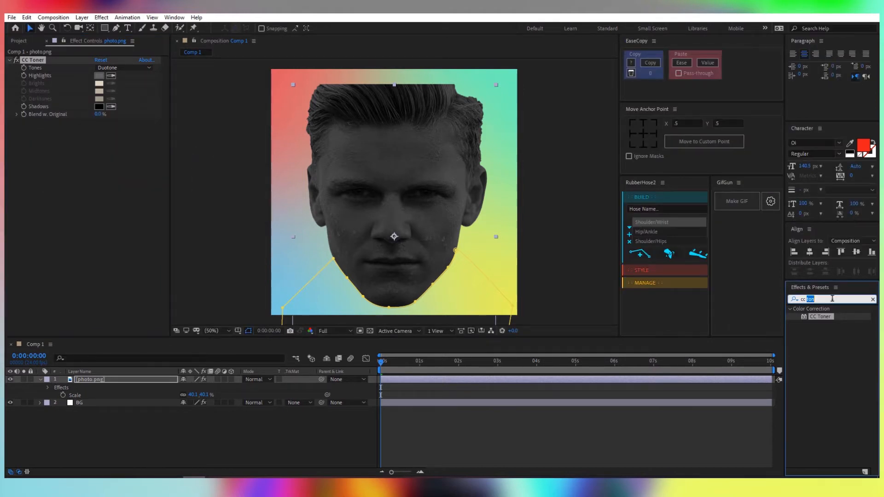
pyautogui.write('curves')
pyautogui.doubleClick(825, 348)
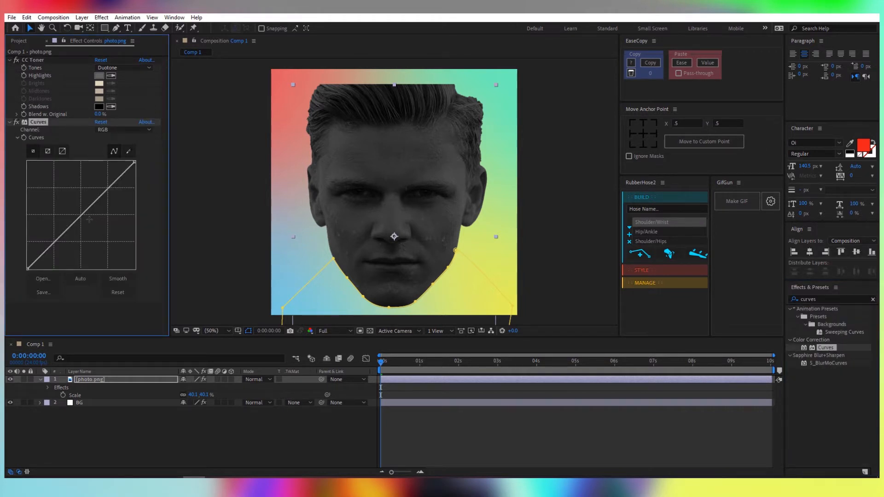
pyautogui.moveTo(73, 223); pyautogui.dragTo(70, 202)
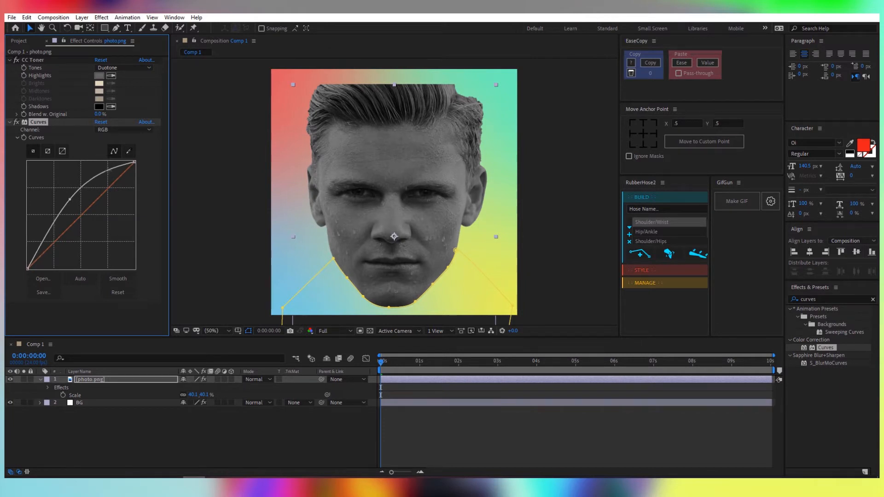
pyautogui.moveTo(107, 170); pyautogui.dragTo(89, 174)
pyautogui.moveTo(69, 199); pyautogui.dragTo(59, 204)
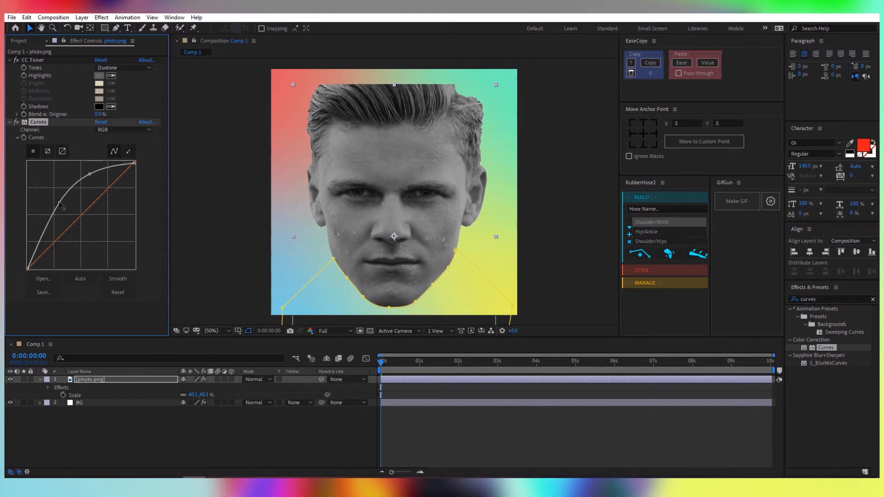
pyautogui.moveTo(28, 268)
pyautogui.mouseDown()
pyautogui.moveTo(49, 273)
pyautogui.moveTo(40, 277)
pyautogui.mouseUp()
pyautogui.moveTo(90, 174); pyautogui.dragTo(89, 171)
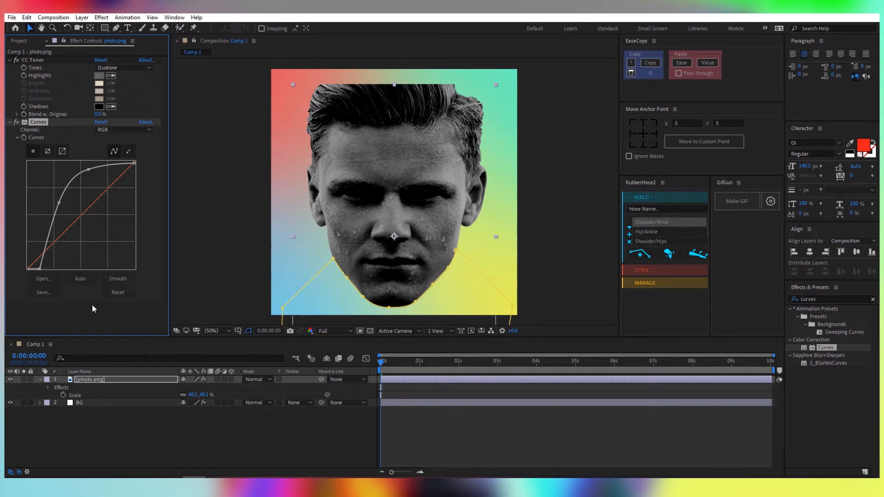
# Pre-compose the photo.png layer as "Portrait", moving all attributes into the new composition.
pyautogui.rightClick(107, 380)
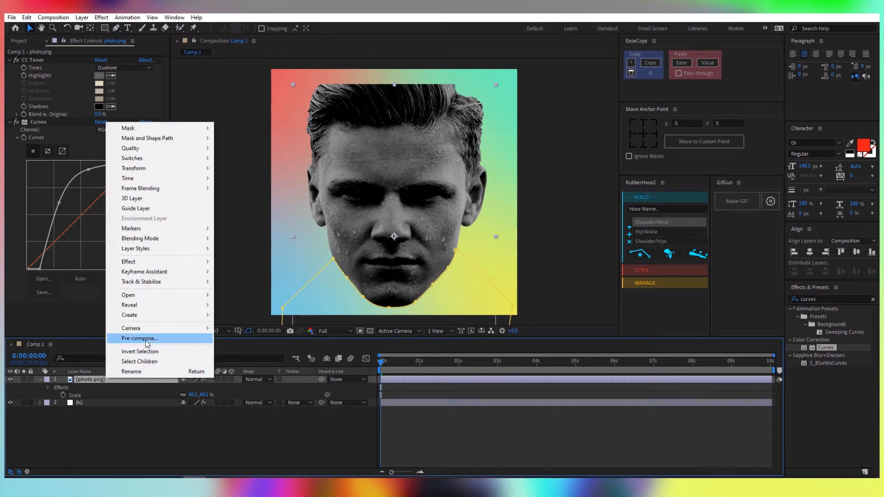
pyautogui.click(143, 340)
pyautogui.write('Portrait')
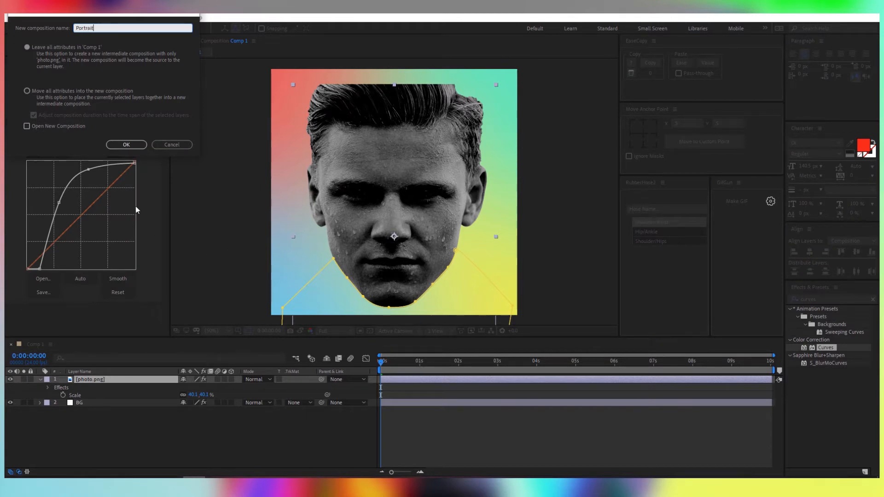
pyautogui.click(43, 93)
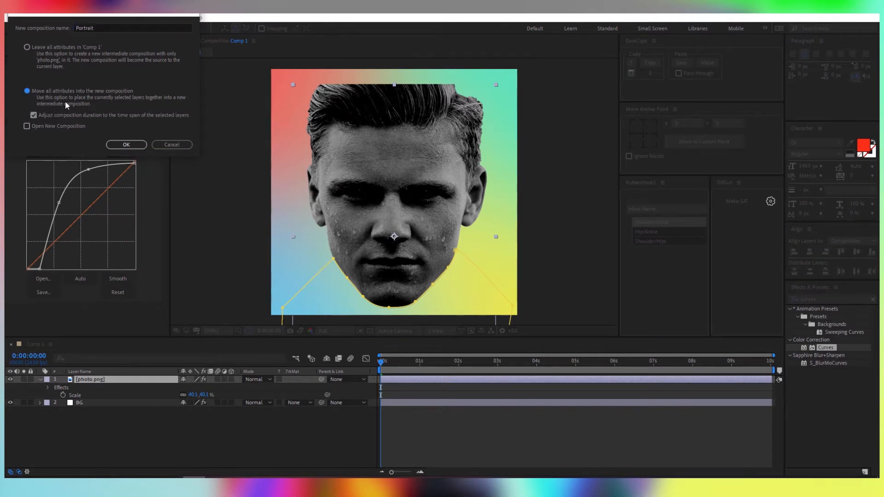
pyautogui.click(135, 144)
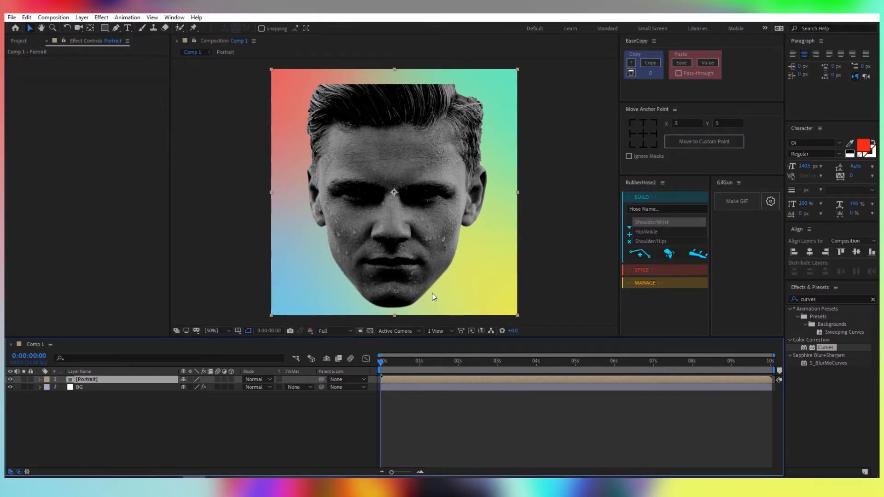
# Apply a Drop Shadow effect to the Portrait layer and sample its shadow color from the background's green area.
pyautogui.click(828, 298)
pyautogui.write('d')
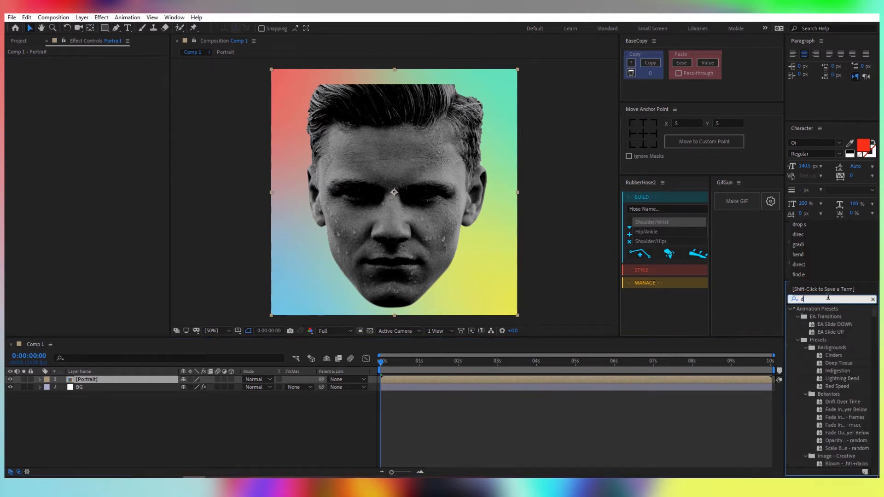
pyautogui.write('rop s')
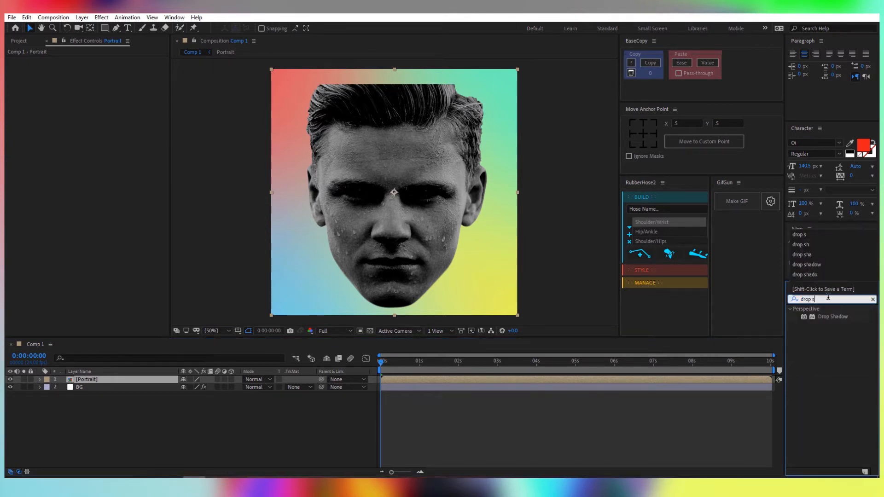
pyautogui.doubleClick(839, 317)
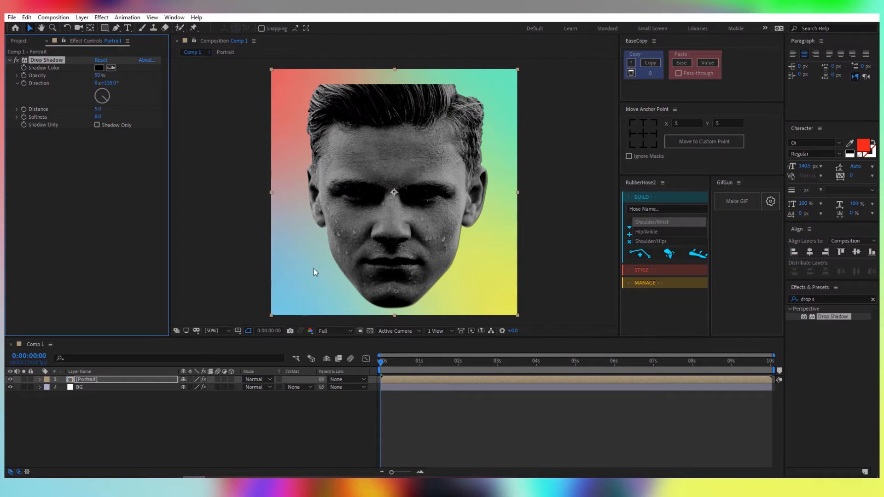
pyautogui.click(111, 67)
pyautogui.click(507, 133)
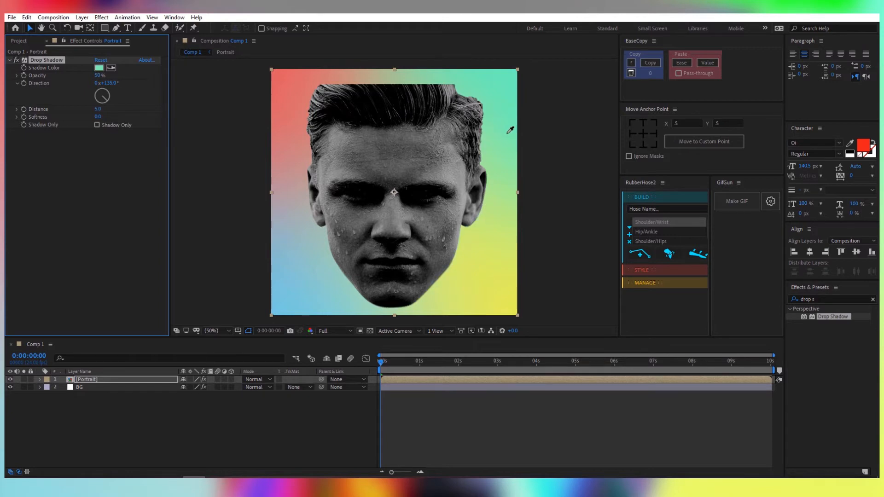
# Set the Drop Shadow's opacity to 60% and its distance to 4, with no softness.
pyautogui.scroll(2, 465, 253)
pyautogui.click(99, 75)
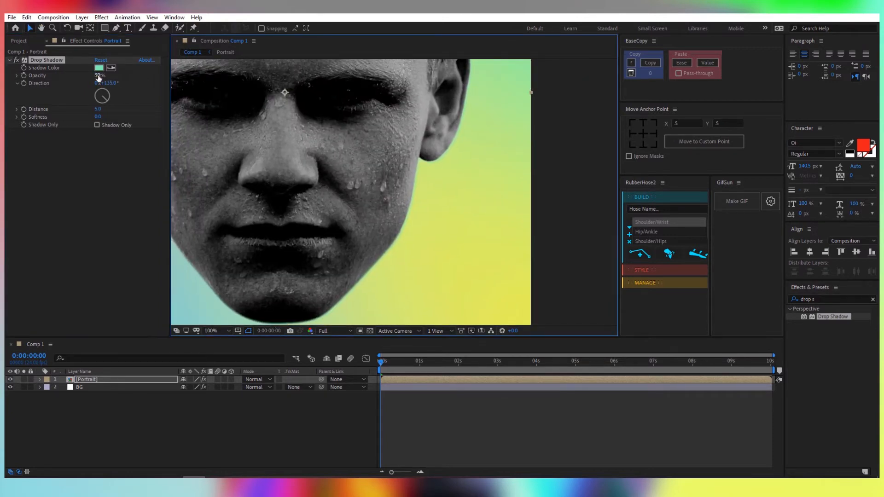
pyautogui.write('60')
pyautogui.press('Return')
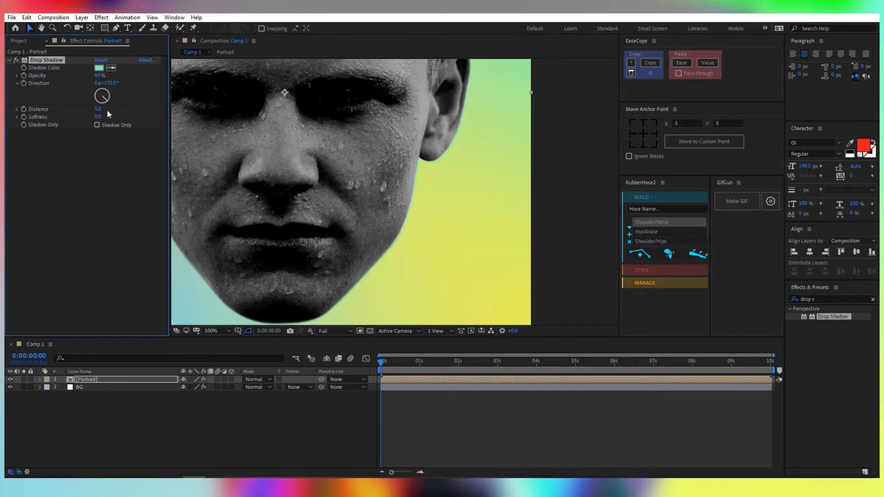
pyautogui.moveTo(97, 109); pyautogui.dragTo(95, 111)
pyautogui.write('4')
pyautogui.click(100, 157)
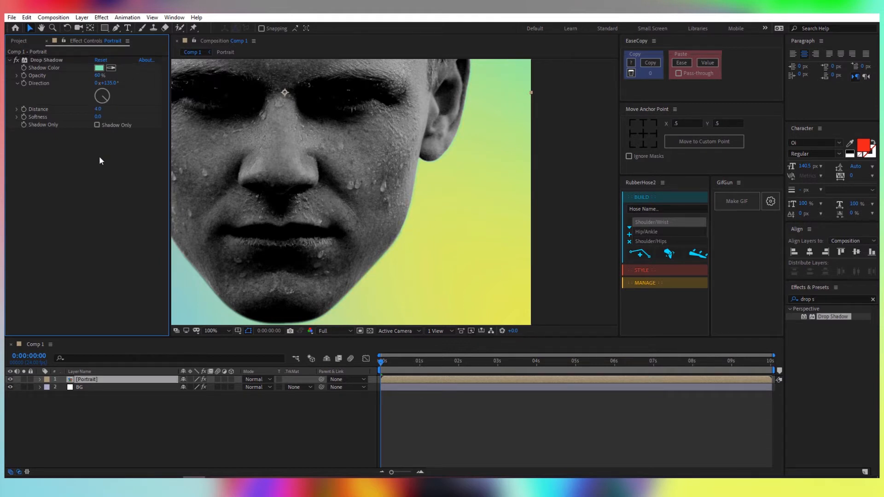
pyautogui.moveTo(97, 117); pyautogui.dragTo(98, 118)
# Duplicate the Drop Shadow effect and set the copy's direction to 219°.
pyautogui.click(51, 63)
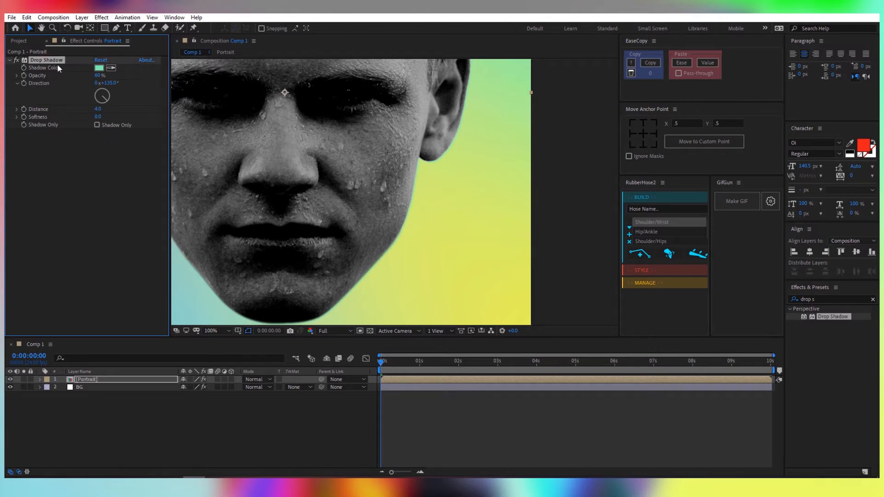
pyautogui.hotkey('ctrl', 'd')
pyautogui.scroll(-2, 286, 182)
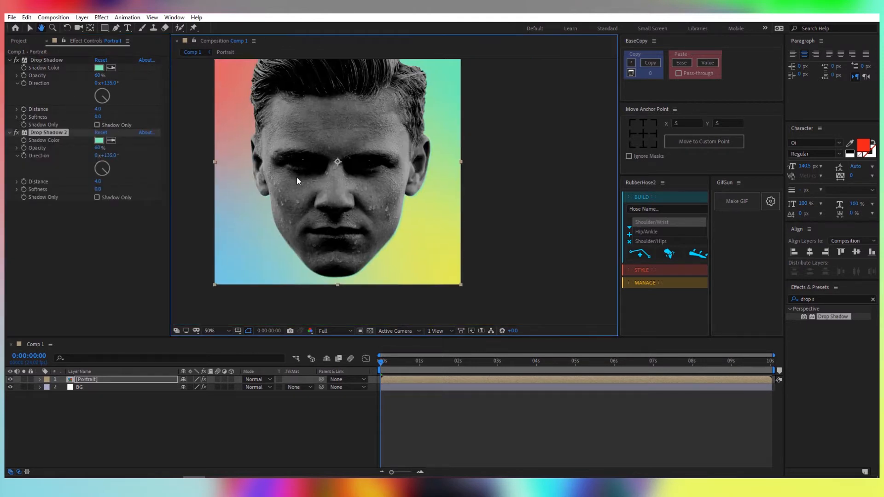
pyautogui.press('space')
pyautogui.moveTo(111, 155); pyautogui.dragTo(157, 179)
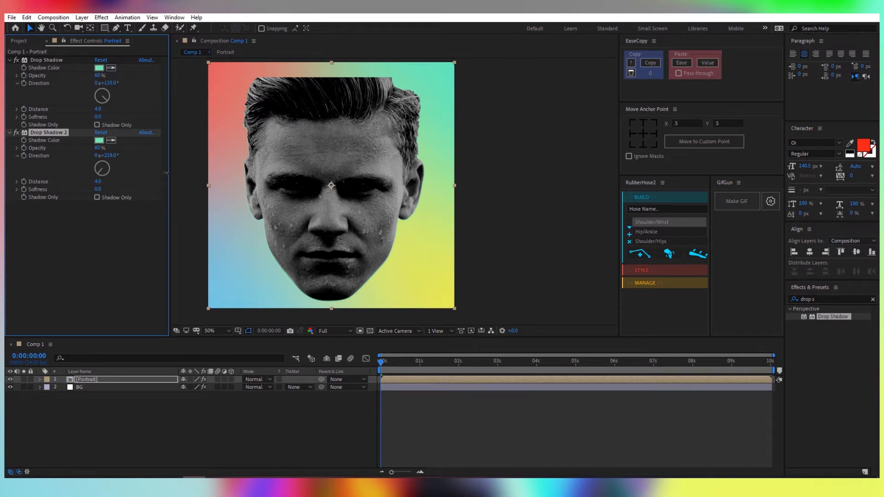
# Try sampling the background's red corner as the shadow color of Drop Shadow 2, and undo the change.
pyautogui.scroll(1, 234, 200)
pyautogui.press('space')
pyautogui.moveTo(247, 203); pyautogui.dragTo(366, 153)
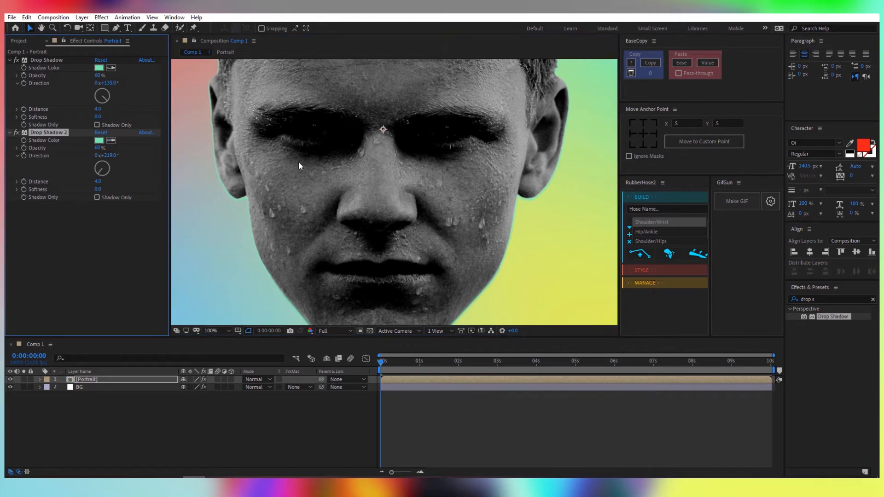
pyautogui.moveTo(298, 162); pyautogui.dragTo(393, 217)
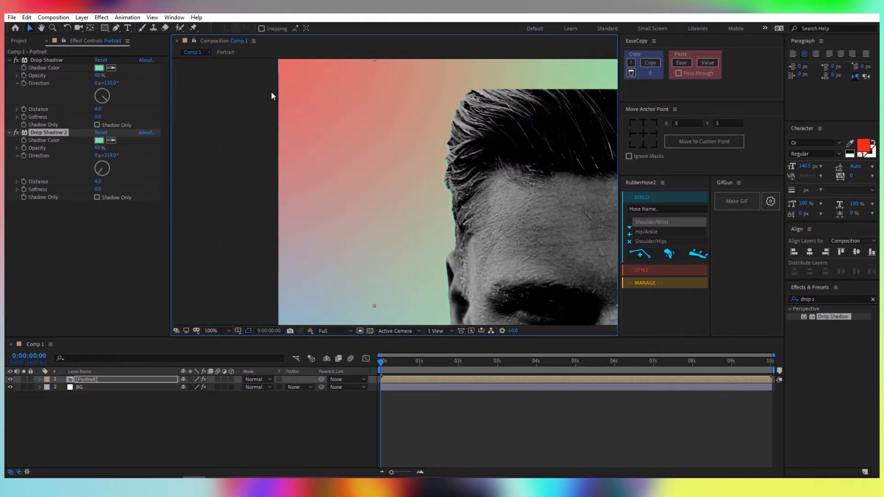
pyautogui.click(112, 140)
pyautogui.click(285, 68)
pyautogui.moveTo(273, 152); pyautogui.dragTo(256, 142)
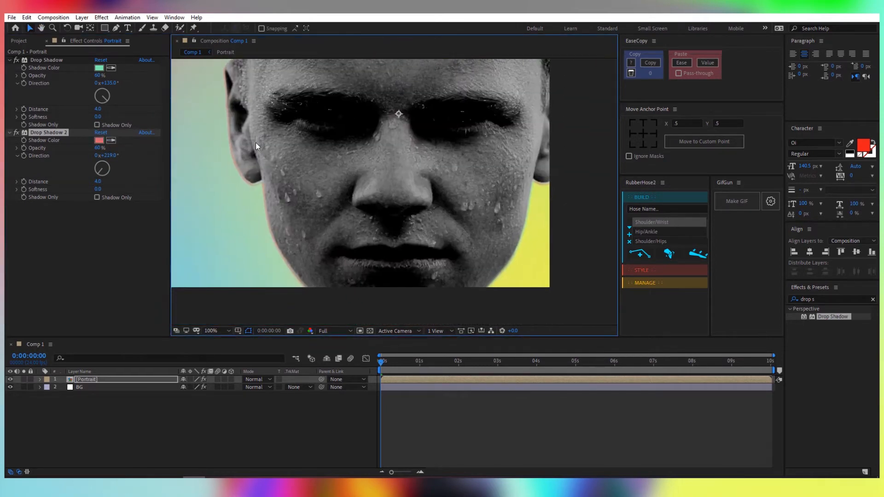
pyautogui.hotkey('ctrl', 'z')
# Sample the background's upper red corner as the shadow color of Drop Shadow 2, and duplicate that effect.
pyautogui.scroll(-1, 255, 142)
pyautogui.moveTo(309, 133); pyautogui.dragTo(354, 206)
pyautogui.click(111, 140)
pyautogui.click(253, 87)
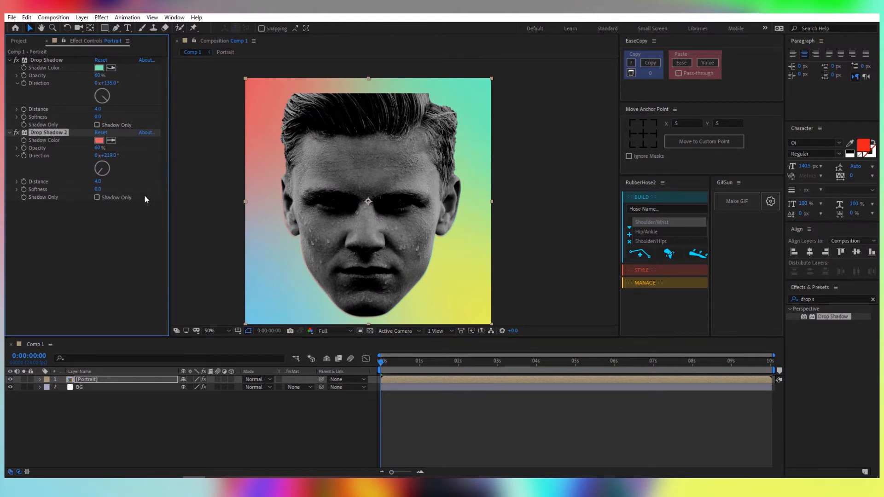
pyautogui.hotkey('ctrl', 'd')
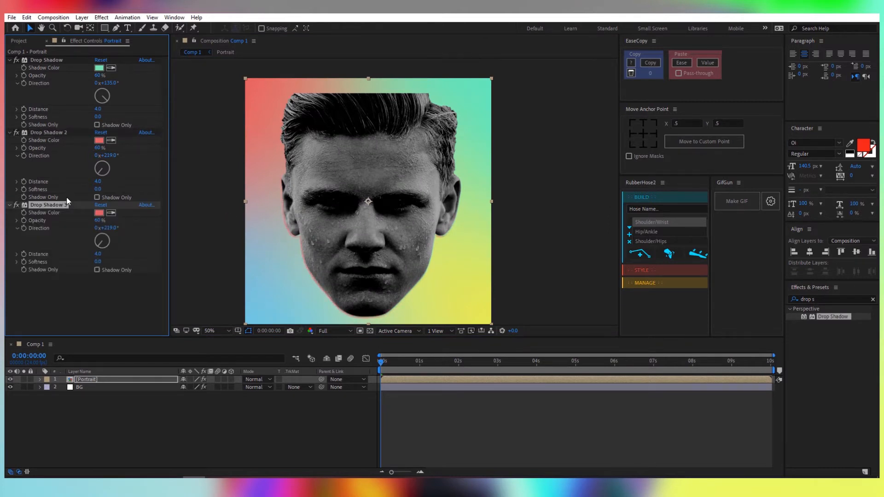
# Set Drop Shadow 3's direction to 357°, its opacity to 80% and its shadow color to a neutral gray.
pyautogui.moveTo(95, 229); pyautogui.dragTo(182, 236)
pyautogui.click(98, 220)
pyautogui.write('80')
pyautogui.press('Return')
pyautogui.click(99, 213)
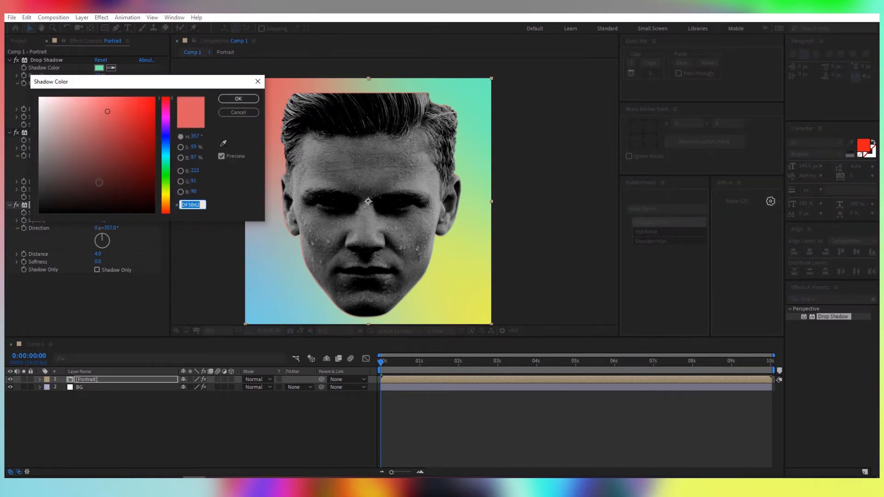
pyautogui.moveTo(72, 124); pyautogui.dragTo(34, 157)
pyautogui.click(230, 99)
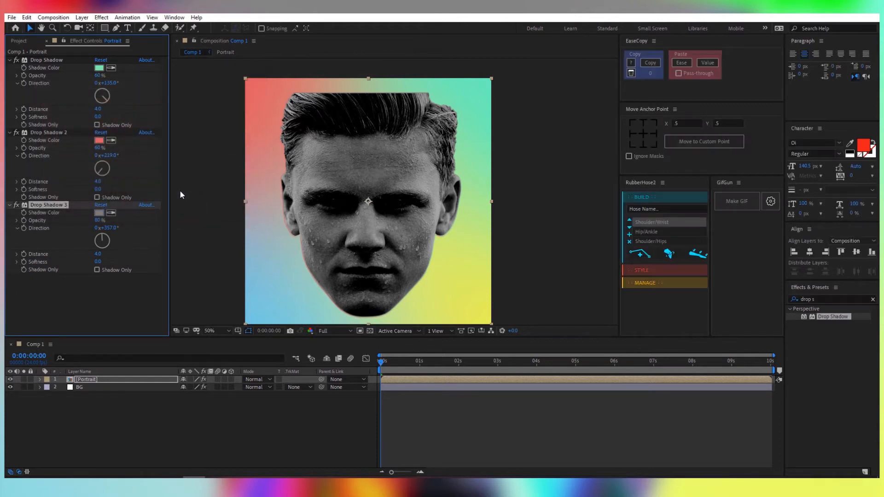
# Set Drop Shadow 3's direction to 1x+0.0° and its distance to 7.
pyautogui.moveTo(98, 253); pyautogui.dragTo(114, 228)
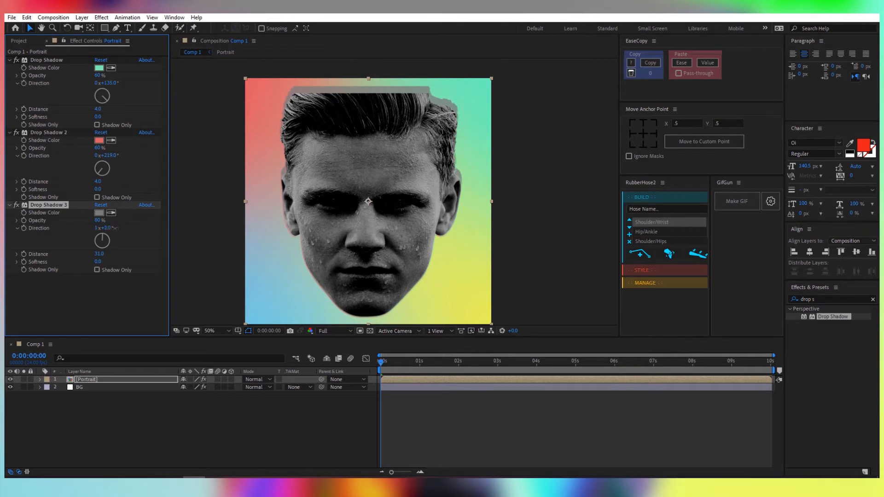
pyautogui.click(99, 255)
pyautogui.write('18')
pyautogui.press('Return')
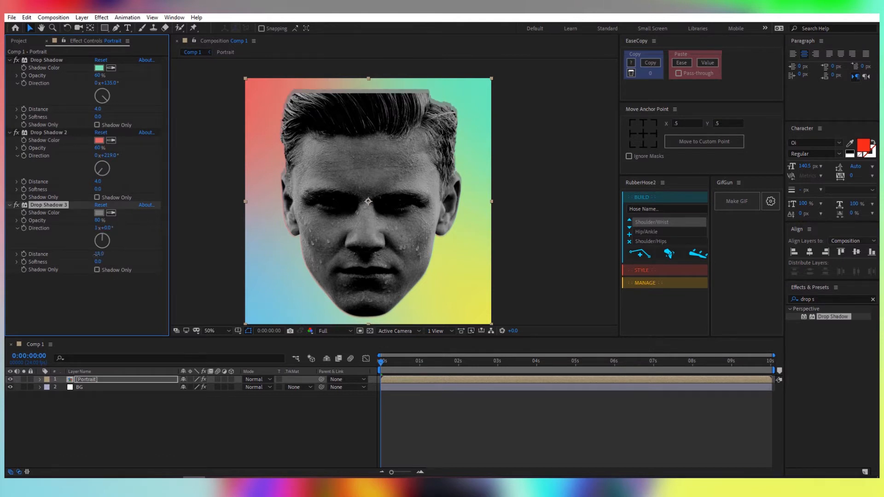
pyautogui.click(100, 255)
pyautogui.write('7')
pyautogui.click(92, 293)
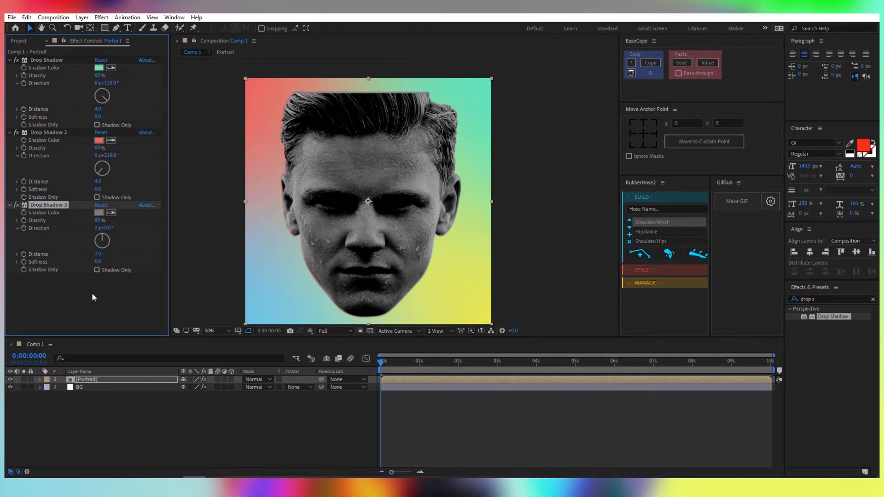
pyautogui.click(92, 296)
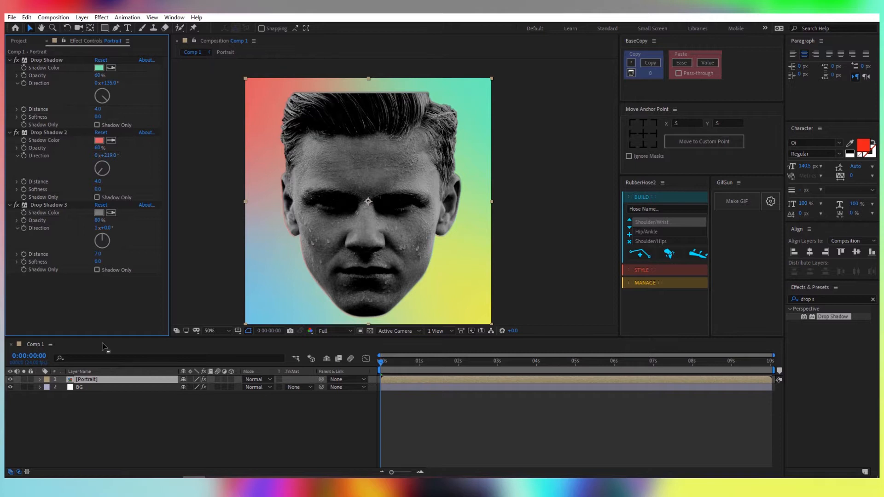
pyautogui.rightClick(203, 434)
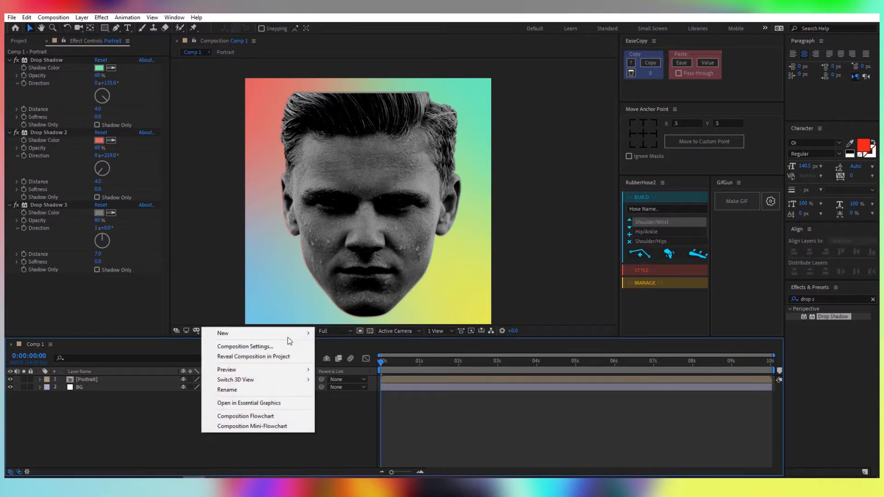
pyautogui.moveTo(231, 333)
pyautogui.click(366, 398)
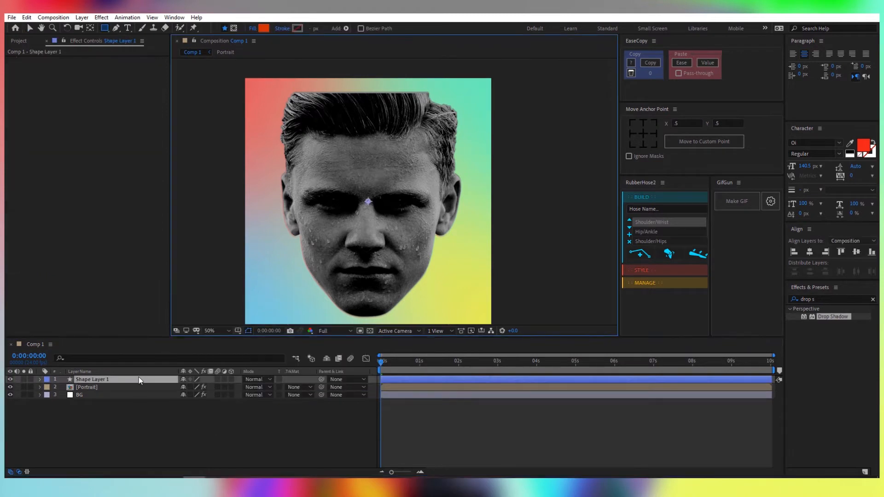
pyautogui.hotkey('ctrl', 'z')
# Create an adjustment layer, name it Head, and place it between the Portrait and BG layers.
pyautogui.rightClick(167, 417)
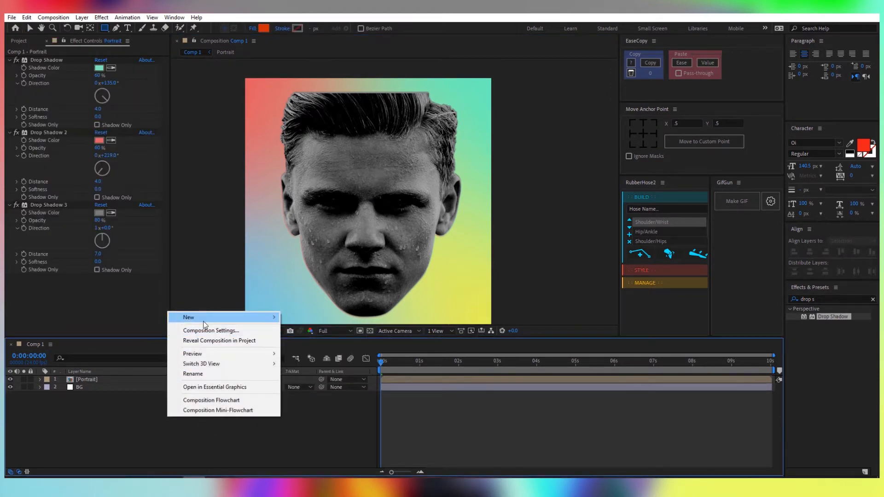
pyautogui.moveTo(203, 318)
pyautogui.click(309, 390)
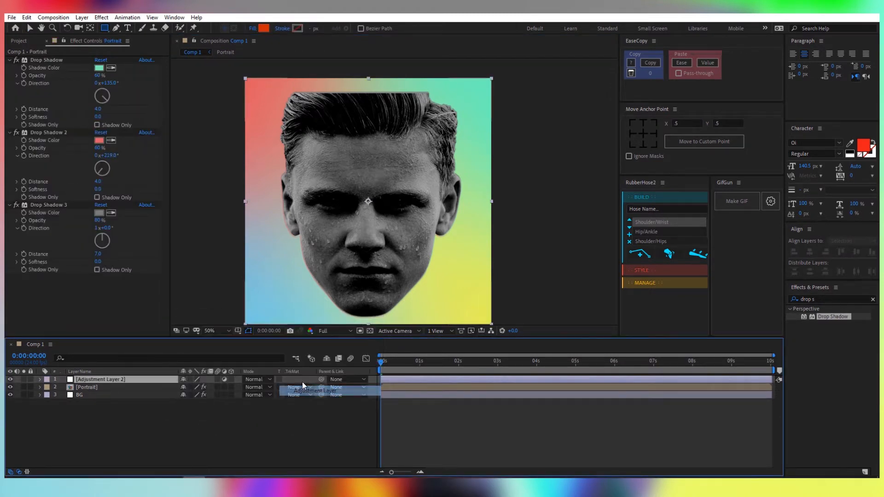
pyautogui.press('Return')
pyautogui.write('Head')
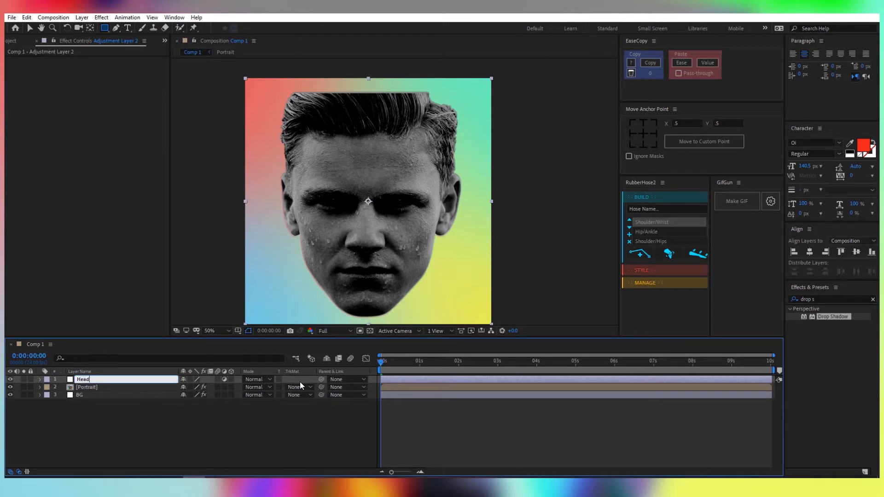
pyautogui.press('Return')
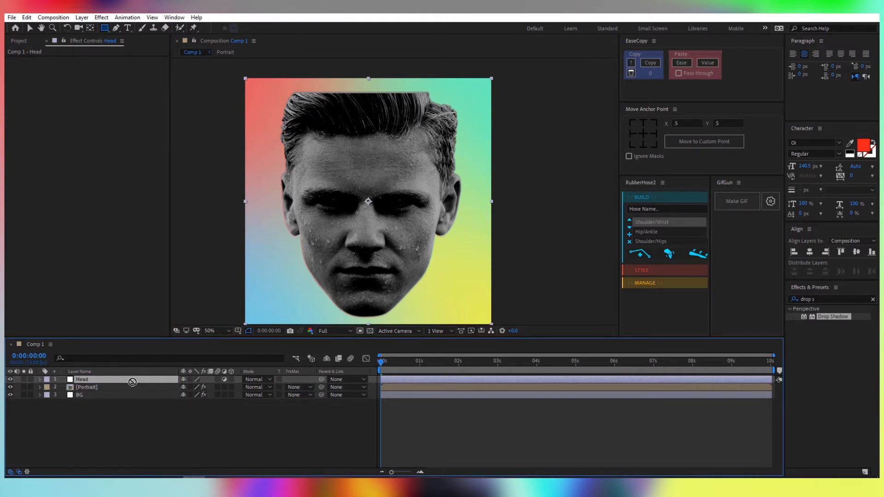
pyautogui.moveTo(133, 382); pyautogui.dragTo(138, 396)
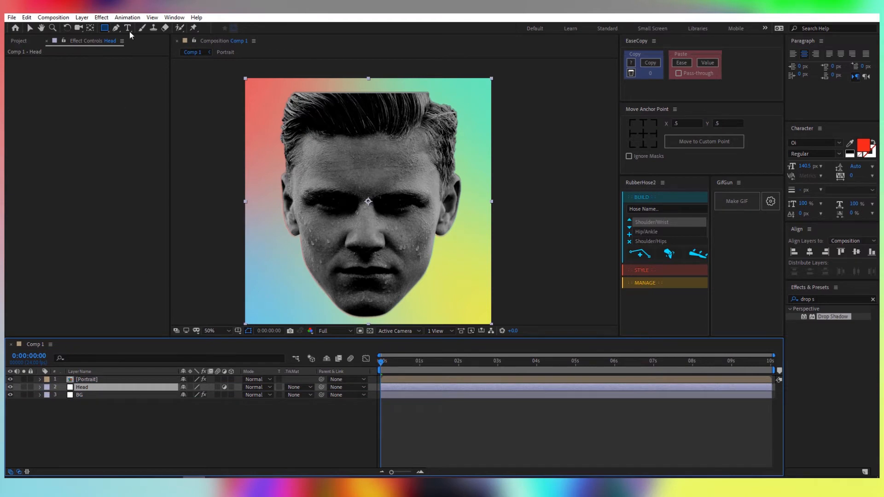
# Start a Pen mask on the Head layer with a downward curve from one side of the hair across the upper forehead to the other.
pyautogui.click(116, 28)
pyautogui.scroll(2, 326, 144)
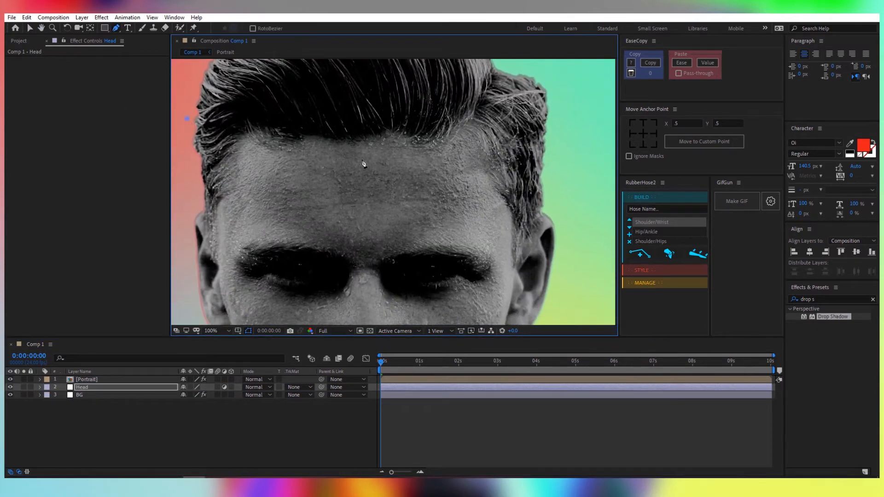
pyautogui.moveTo(359, 152); pyautogui.dragTo(441, 154)
pyautogui.click(554, 119)
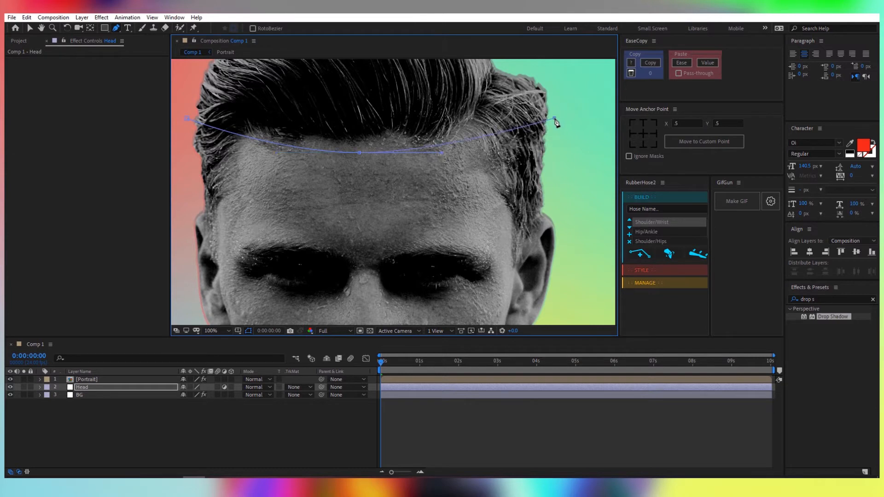
# Place a horizontal guide level with the mask's side points and close the Head mask with a shallow arch over the hair.
pyautogui.hotkey('ctrl', 'r')
pyautogui.moveTo(373, 62); pyautogui.dragTo(548, 120)
pyautogui.moveTo(558, 122); pyautogui.dragTo(560, 120)
pyautogui.moveTo(360, 95); pyautogui.dragTo(267, 95)
pyautogui.click(190, 121)
pyautogui.scroll(-2, 387, 159)
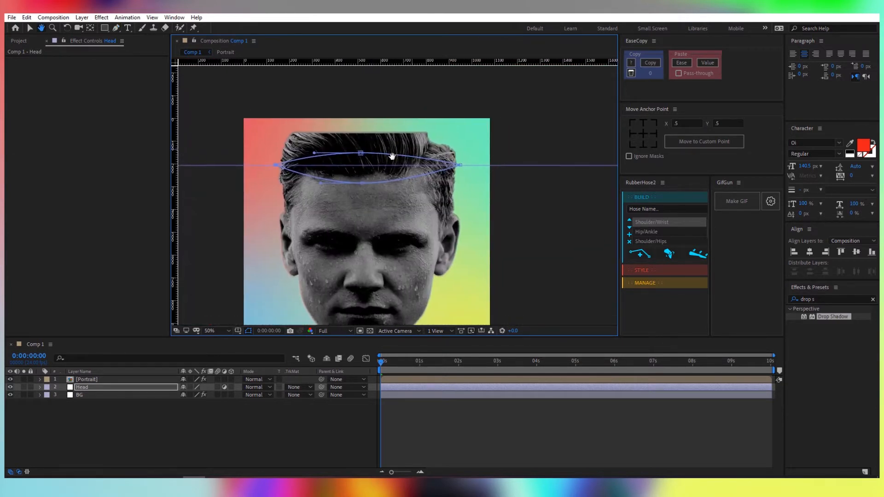
pyautogui.moveTo(360, 153); pyautogui.dragTo(367, 152)
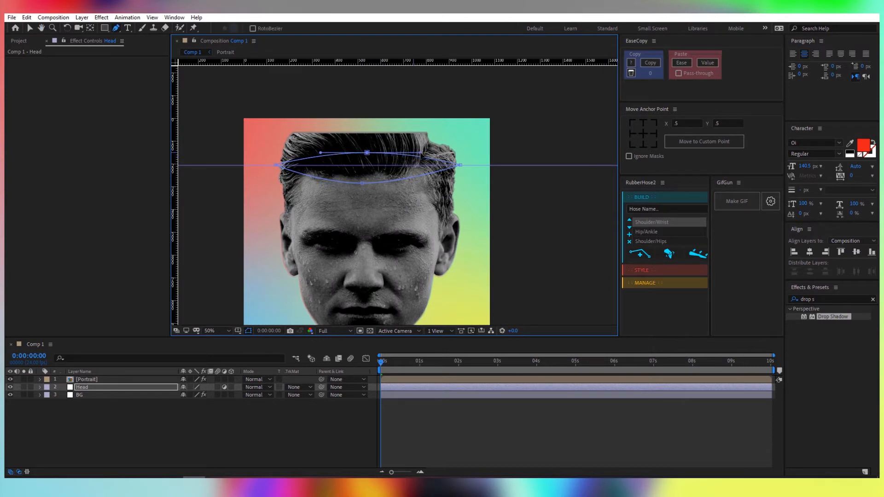
# Apply a Fill effect in gray 7E7E7E to the Head layer and turn off its adjustment layer switch.
pyautogui.click(122, 387)
pyautogui.click(824, 299)
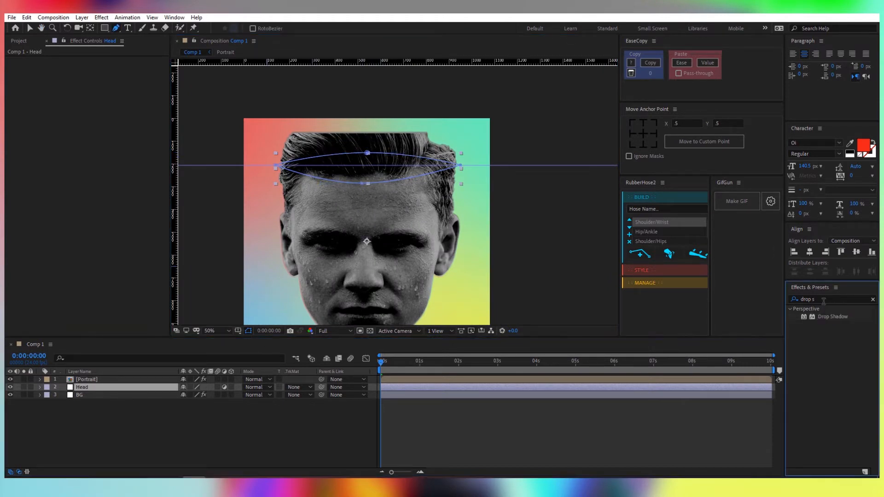
pyautogui.write('fill')
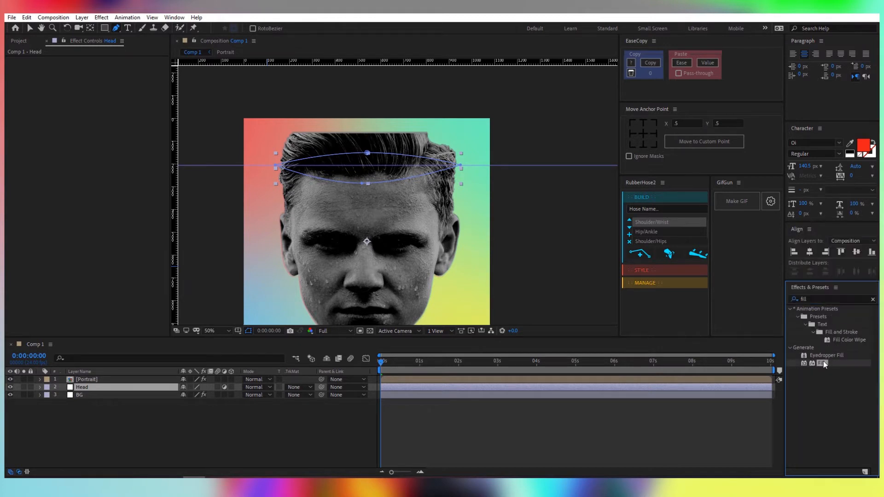
pyautogui.doubleClick(822, 363)
pyautogui.click(101, 86)
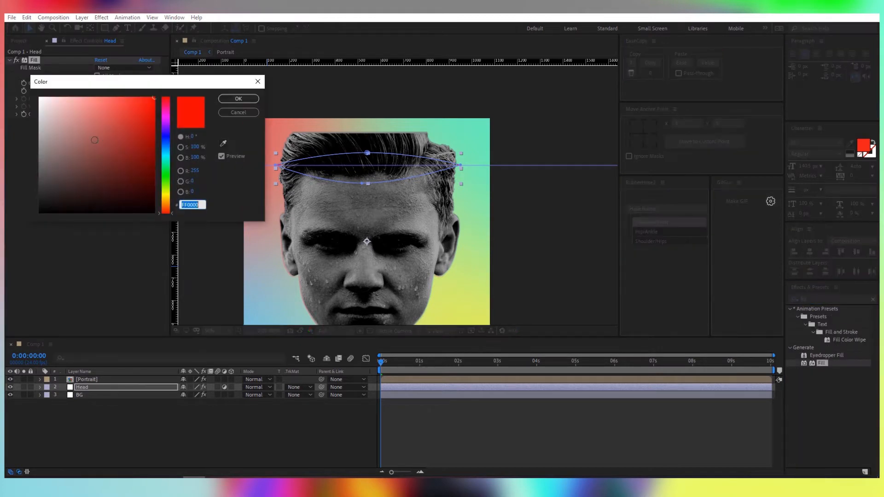
pyautogui.moveTo(46, 156); pyautogui.dragTo(25, 156)
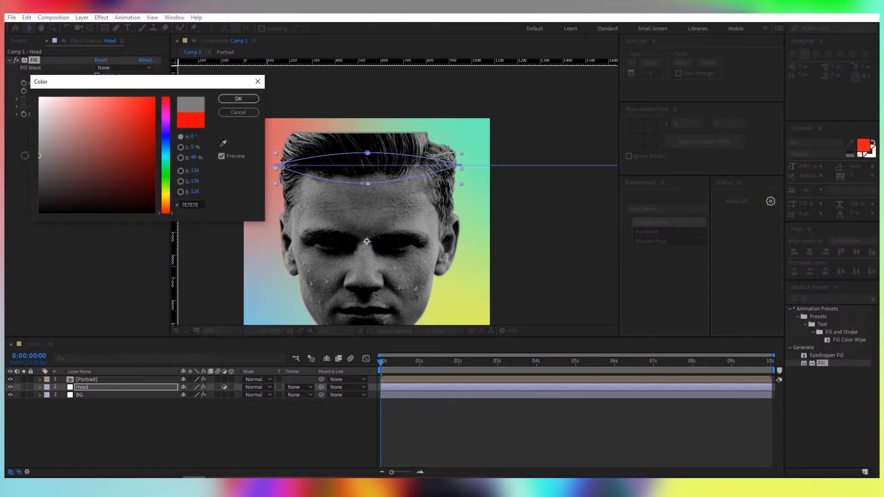
pyautogui.click(239, 98)
pyautogui.click(234, 388)
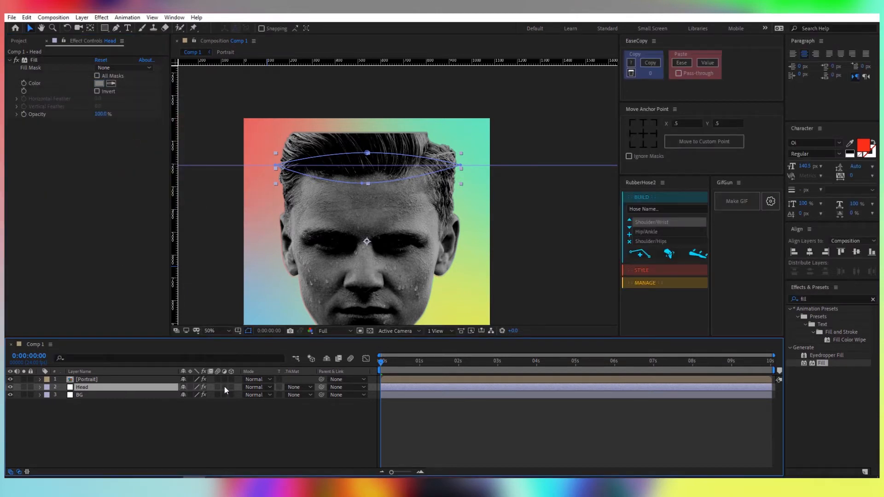
# Open the Portrait composition and draw a closed Pen mask on photo.png around the hair, with its lower edge curving across the upper forehead.
pyautogui.click(110, 381)
pyautogui.doubleClick(109, 381)
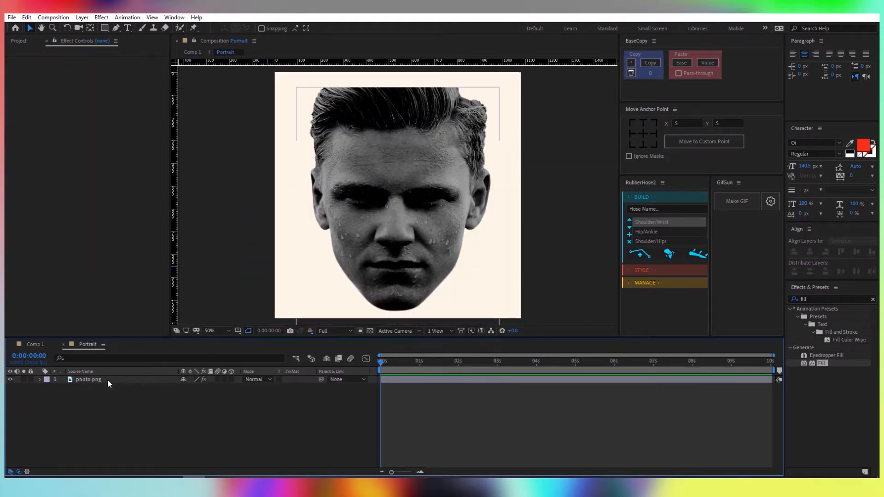
pyautogui.click(101, 380)
pyautogui.click(116, 28)
pyautogui.scroll(1, 400, 102)
pyautogui.moveTo(374, 137); pyautogui.dragTo(351, 216)
pyautogui.click(193, 119)
pyautogui.scroll(-1, 516, 143)
pyautogui.moveTo(382, 180); pyautogui.dragTo(440, 180)
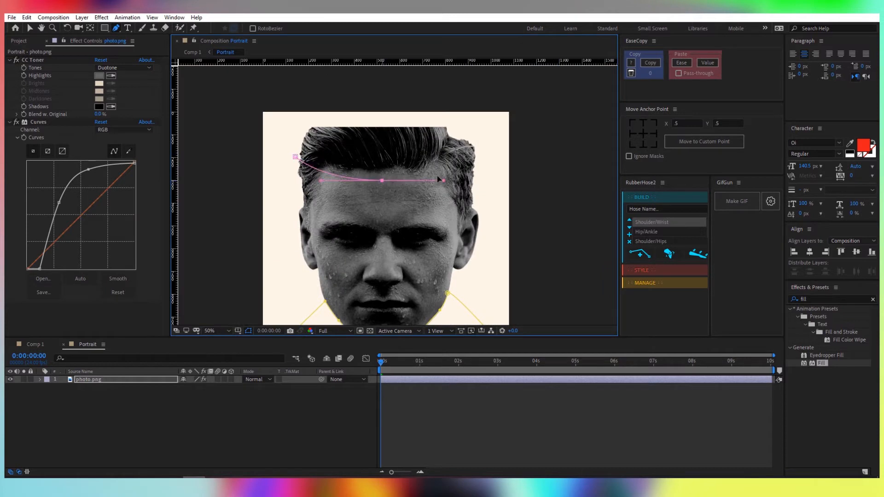
pyautogui.click(480, 154)
pyautogui.click(470, 117)
pyautogui.click(299, 121)
pyautogui.click(295, 156)
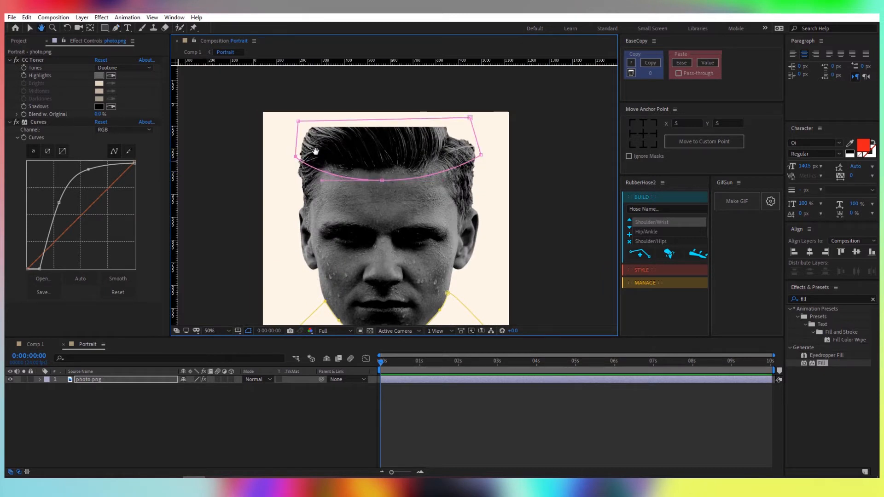
pyautogui.moveTo(316, 151); pyautogui.dragTo(304, 141)
# Set photo.png's Mask 2 to Subtract and shift the whole mask slightly down the forehead.
pyautogui.click(155, 379)
pyautogui.press('m')
pyautogui.click(198, 402)
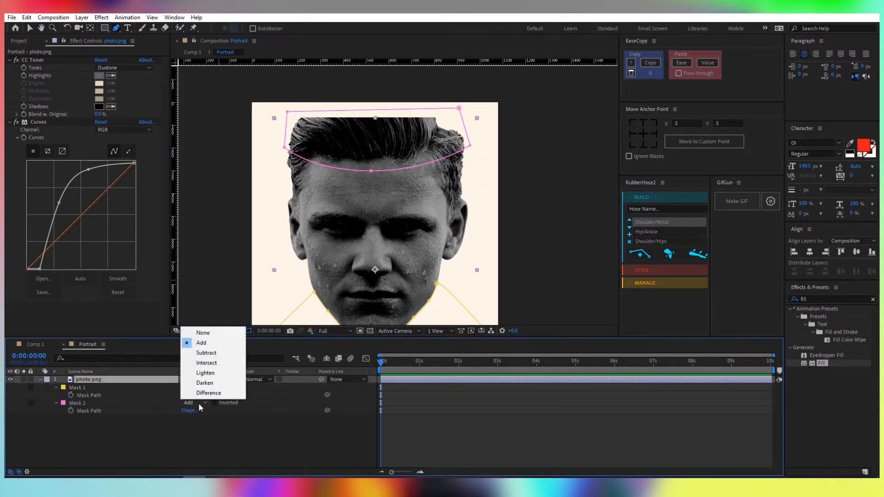
pyautogui.click(199, 354)
pyautogui.press('v')
pyautogui.moveTo(279, 106); pyautogui.dragTo(501, 184)
pyautogui.moveTo(468, 147); pyautogui.dragTo(468, 156)
# Set Mask 2's feather to 10 pixels.
pyautogui.press('f')
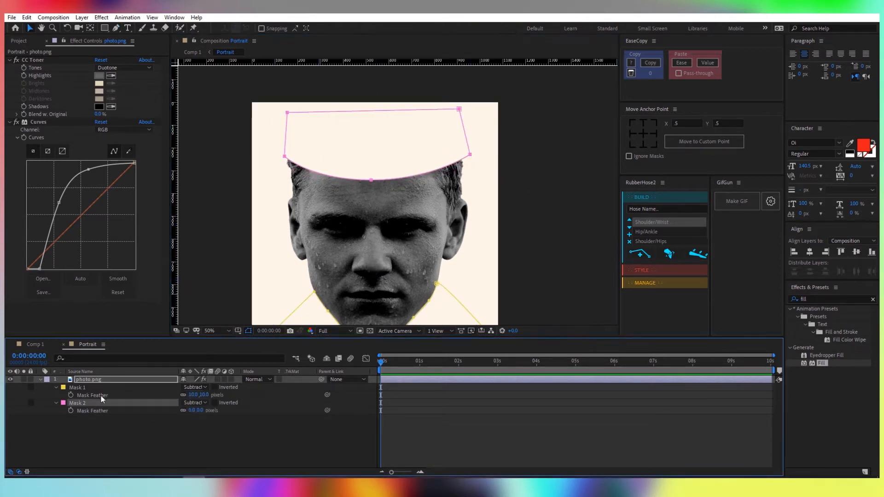
pyautogui.click(195, 411)
pyautogui.write('10')
pyautogui.press('Return')
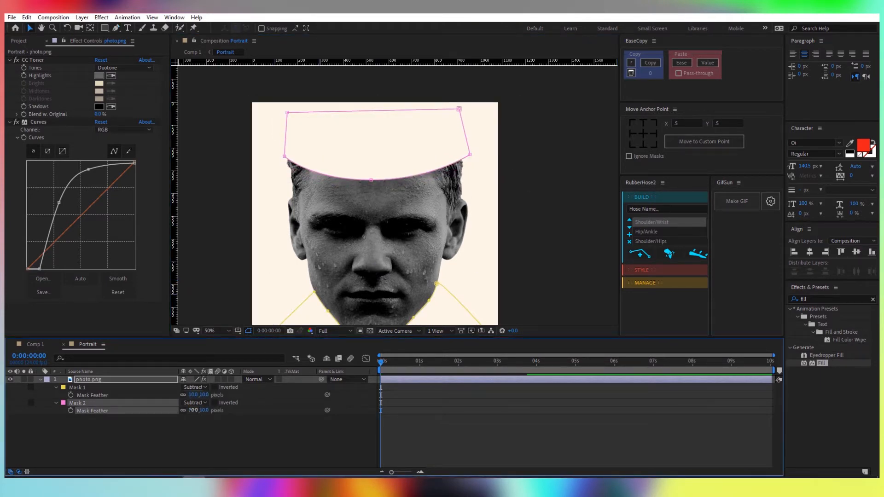
pyautogui.click(192, 436)
# Return to Comp 1, lower the bottom curve of the Head mask, and fit its left corner to the edge of the cut hair.
pyautogui.click(37, 346)
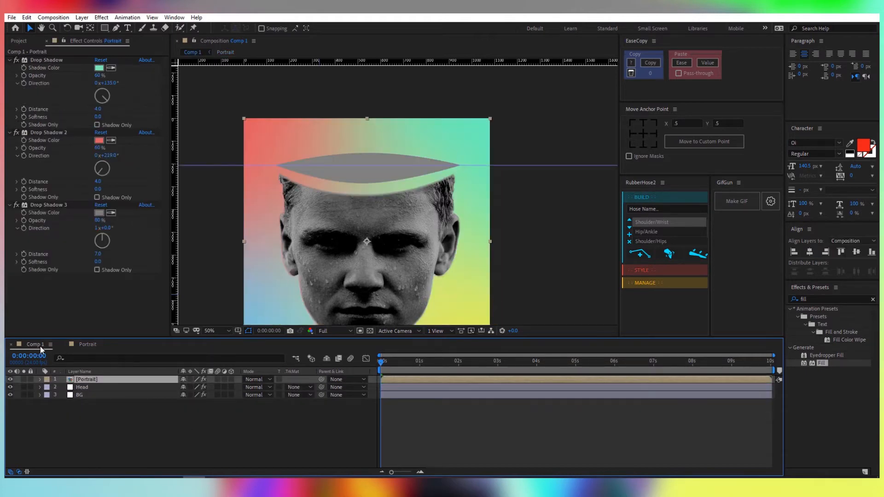
pyautogui.press('m')
pyautogui.click(130, 395)
pyautogui.moveTo(363, 184); pyautogui.dragTo(363, 197)
pyautogui.scroll(2, 283, 187)
pyautogui.moveTo(256, 152); pyautogui.dragTo(261, 132)
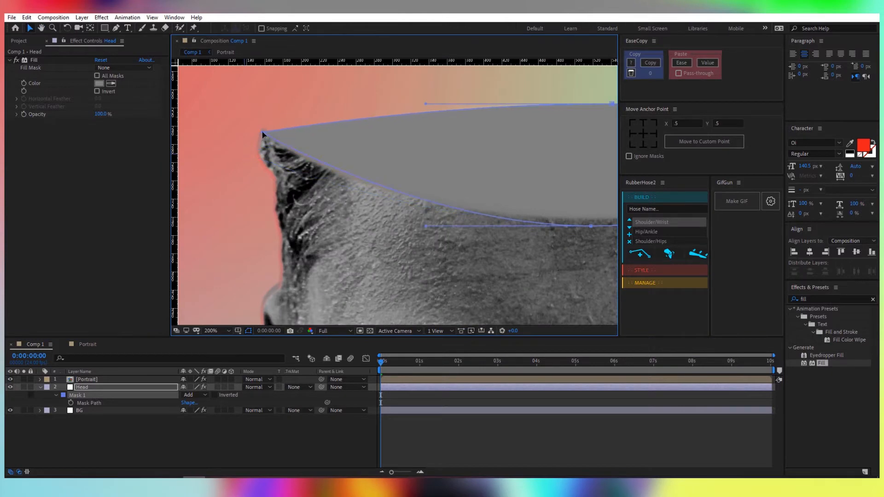
# Fit the Head mask's right corner to the cut hair edge and widen the bottom curve's handles to follow the forehead cut.
pyautogui.scroll(-1, 261, 131)
pyautogui.moveTo(396, 152); pyautogui.dragTo(294, 187)
pyautogui.moveTo(518, 175); pyautogui.dragTo(510, 167)
pyautogui.moveTo(365, 211)
pyautogui.mouseDown()
pyautogui.moveTo(409, 213)
pyautogui.moveTo(370, 216)
pyautogui.mouseUp()
pyautogui.moveTo(453, 215); pyautogui.dragTo(497, 216)
pyautogui.moveTo(283, 216); pyautogui.dragTo(233, 214)
pyautogui.moveTo(382, 152); pyautogui.dragTo(430, 182)
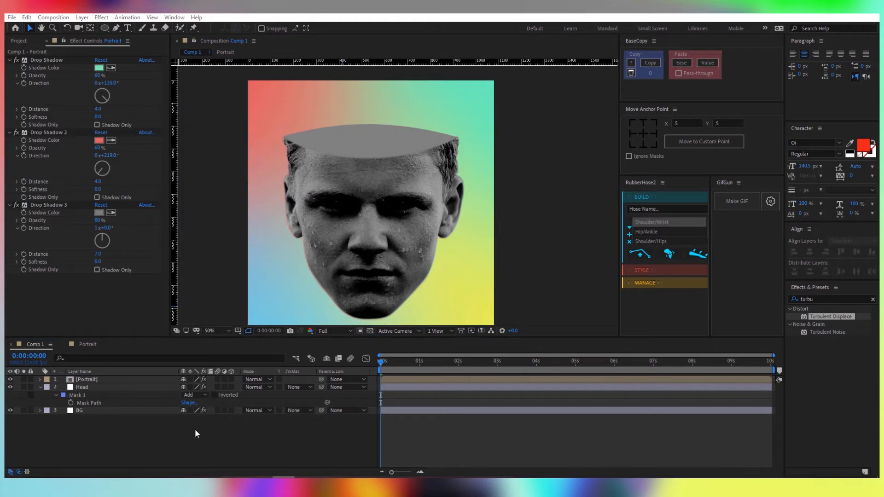
# Draw a flat yellow ellipse without a stroke over the portrait's left-hand eye on a new shape layer.
pyautogui.click(195, 431)
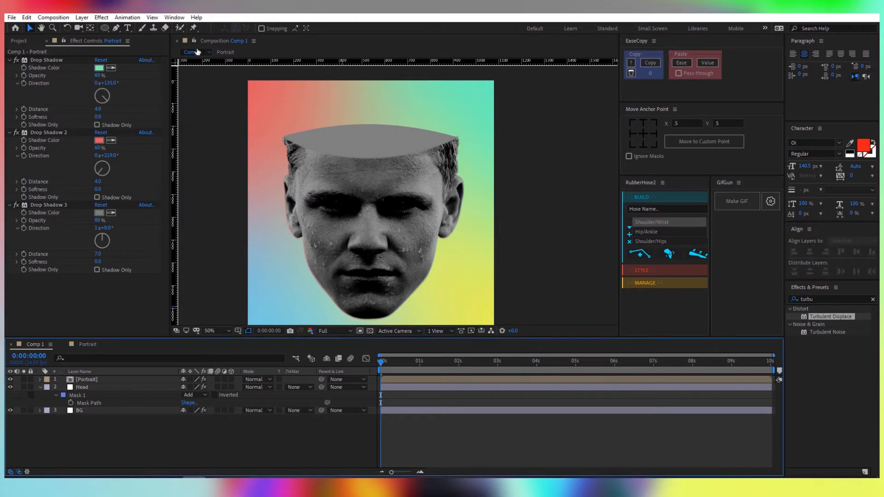
pyautogui.click(118, 27)
pyautogui.scroll(4, 331, 203)
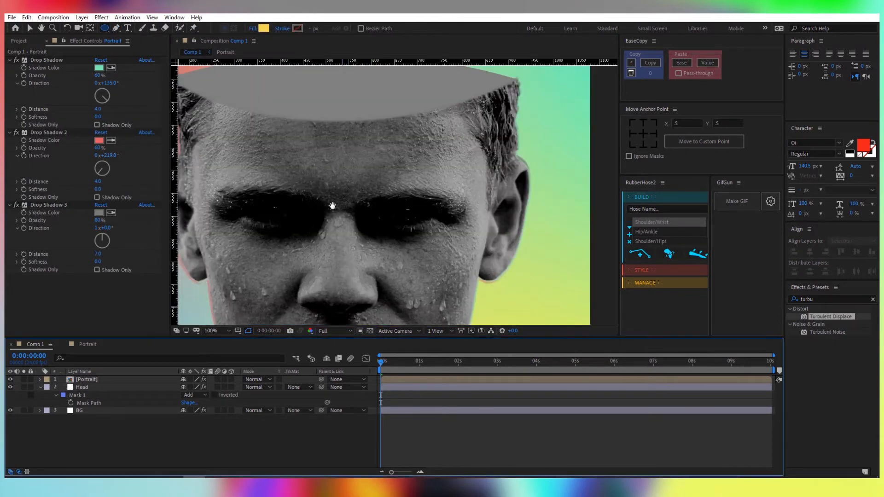
pyautogui.moveTo(300, 197); pyautogui.dragTo(447, 221)
pyautogui.scroll(-2, 446, 221)
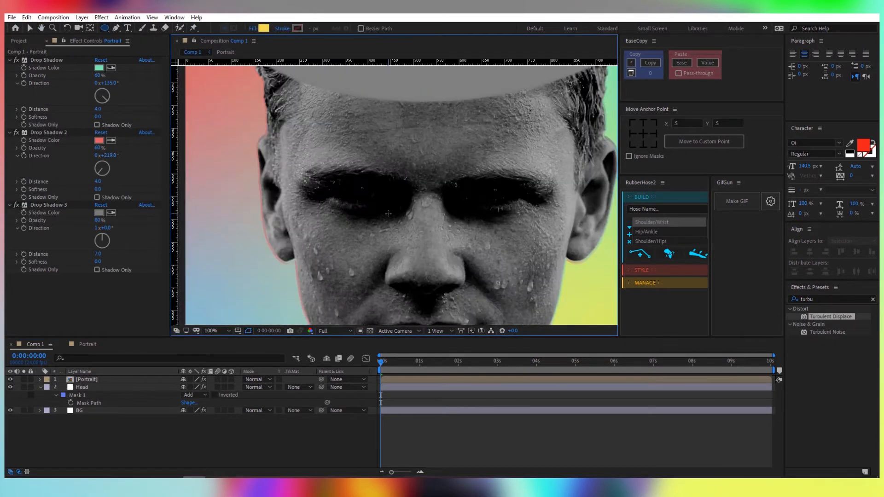
pyautogui.press('q')
pyautogui.moveTo(322, 199); pyautogui.dragTo(401, 219)
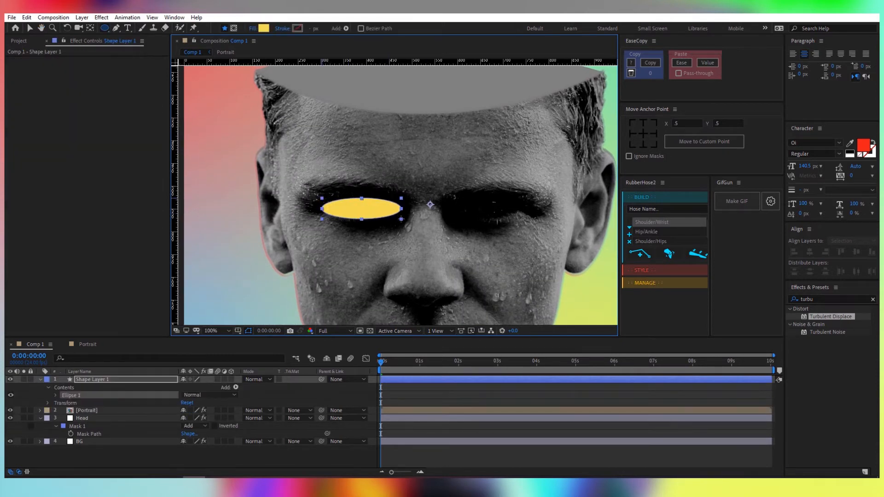
# Turn off the effects of the photo.png layer inside the Portrait composition and return to Comp 1.
pyautogui.click(136, 411)
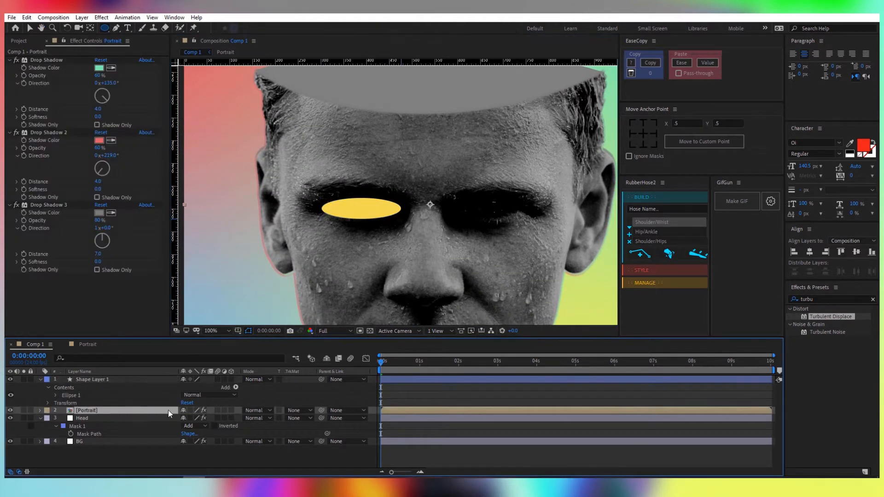
pyautogui.click(204, 410)
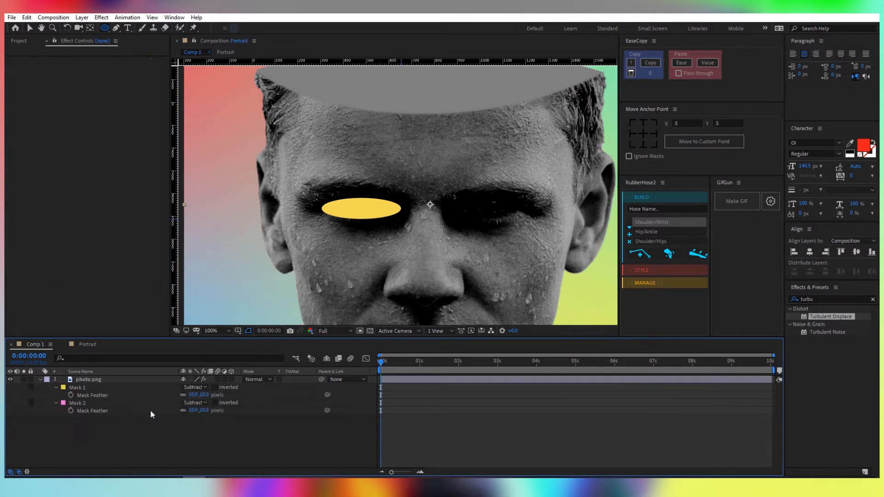
pyautogui.doubleClick(151, 412)
pyautogui.click(189, 377)
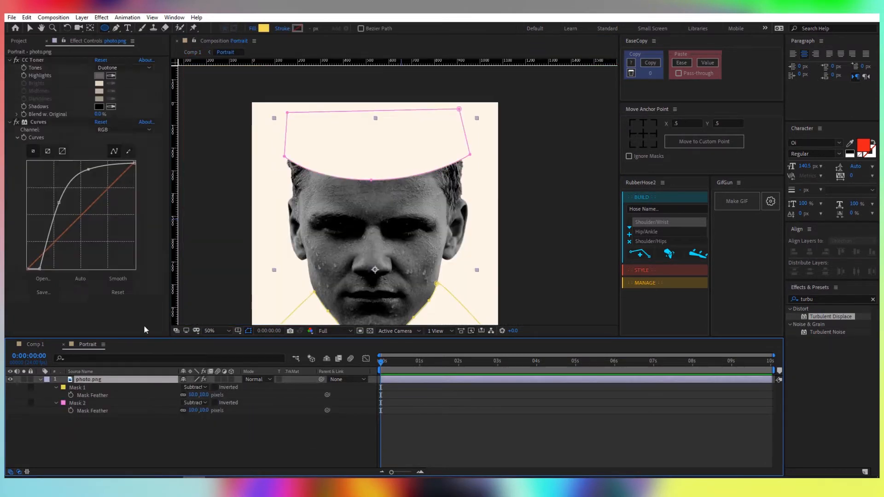
pyautogui.click(203, 379)
pyautogui.click(38, 344)
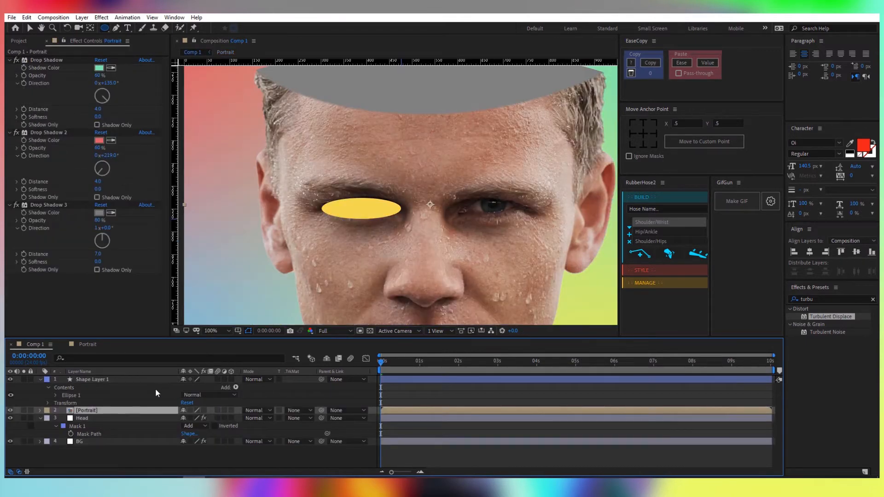
# Convert Shape Layer 1's ellipse path to a Bezier path and select the path for point editing.
pyautogui.click(99, 396)
pyautogui.press('u')
pyautogui.press('u')
pyautogui.click(94, 402)
pyautogui.click(63, 403)
pyautogui.click(63, 403)
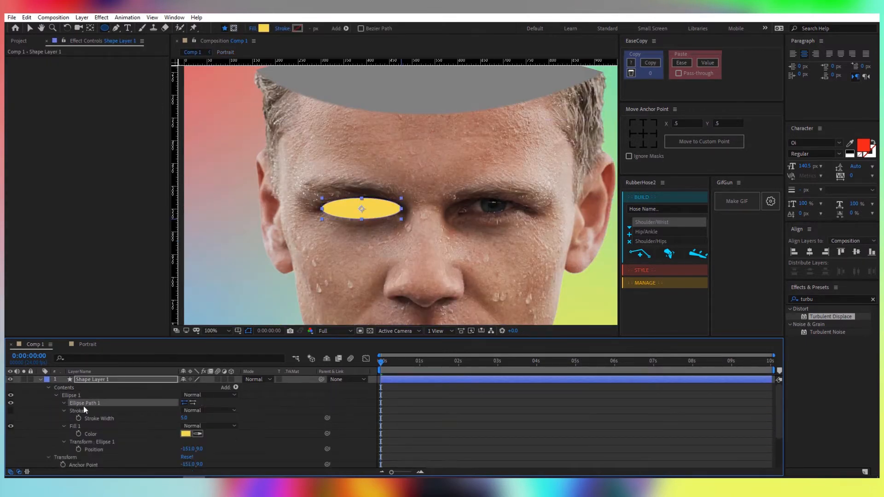
pyautogui.rightClick(86, 403)
pyautogui.click(100, 410)
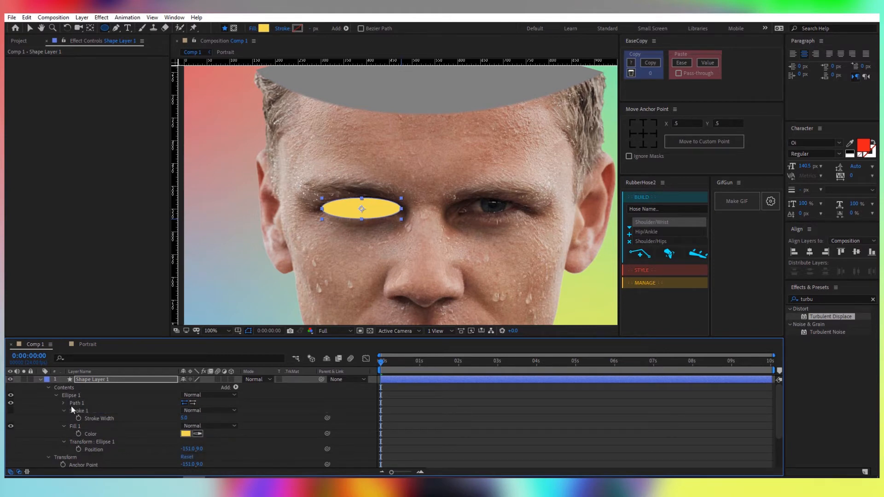
pyautogui.click(64, 403)
pyautogui.click(107, 403)
# Shift the yellow ellipse's bottom point outward from the nose and raise its top point towards the upper eyelid.
pyautogui.scroll(1, 355, 217)
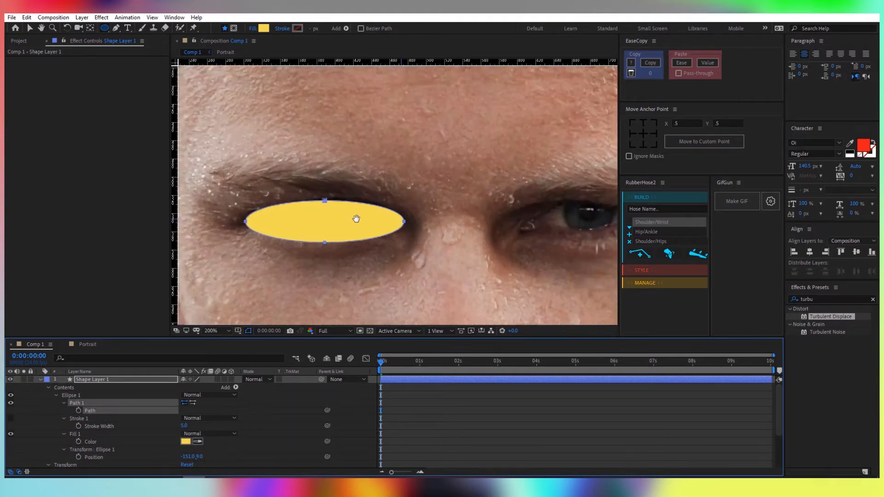
pyautogui.moveTo(355, 217); pyautogui.dragTo(393, 197)
pyautogui.press('v')
pyautogui.moveTo(363, 224); pyautogui.dragTo(351, 219)
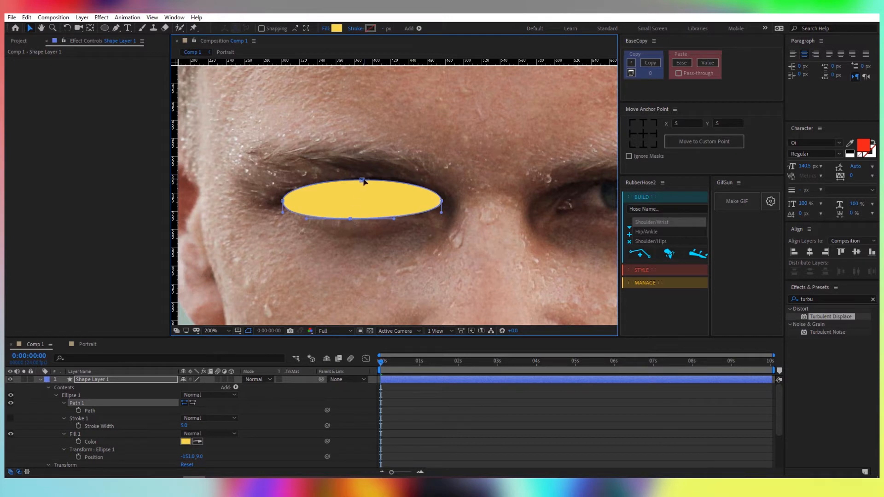
pyautogui.moveTo(362, 181); pyautogui.dragTo(356, 176)
# Set Shape Layer 1's opacity to 50% so the eye shows through while tracing.
pyautogui.click(167, 380)
pyautogui.press('t')
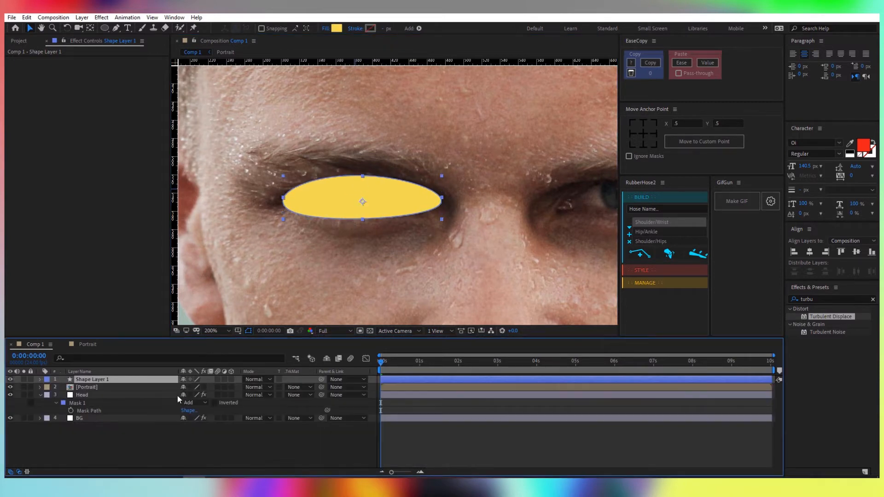
pyautogui.moveTo(185, 387); pyautogui.dragTo(179, 386)
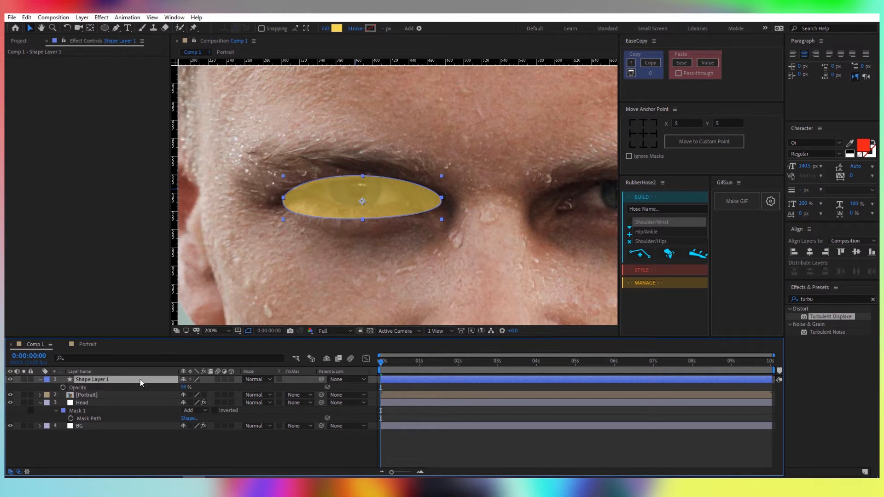
# Add a point on the eye path's lower edge near the inner corner and raise it to the lower eyelid.
pyautogui.press('u')
pyautogui.press('u')
pyautogui.click(101, 412)
pyautogui.click(282, 202)
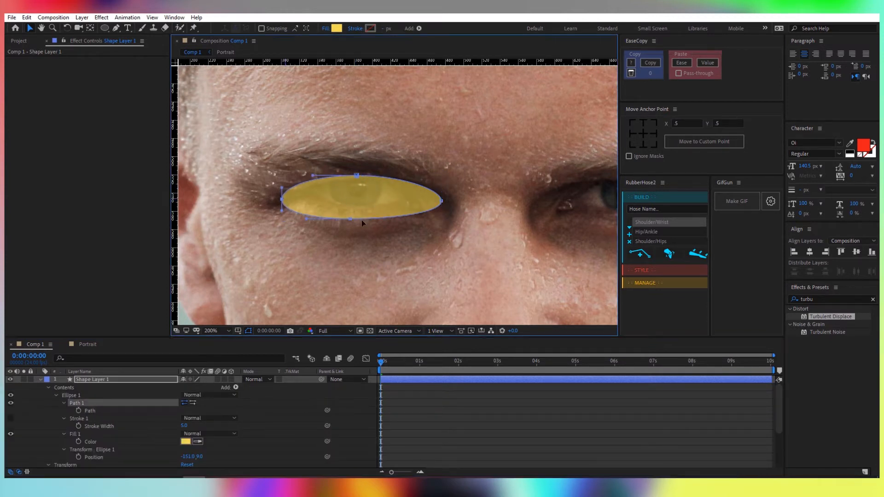
pyautogui.press('g')
pyautogui.moveTo(350, 219); pyautogui.dragTo(388, 213)
pyautogui.click(281, 199)
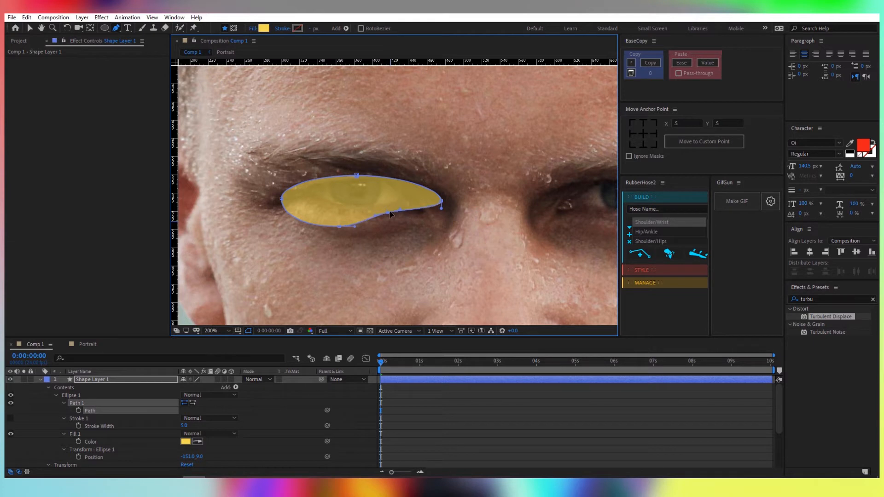
# Move the eye path's corner, top and bottom points onto the eye outline and adjust their handles to follow the eyelids.
pyautogui.moveTo(442, 201)
pyautogui.mouseDown()
pyautogui.moveTo(430, 216)
pyautogui.moveTo(436, 212)
pyautogui.mouseUp()
pyautogui.moveTo(356, 175); pyautogui.dragTo(358, 173)
pyautogui.moveTo(281, 199); pyautogui.dragTo(273, 191)
pyautogui.moveTo(275, 213); pyautogui.dragTo(275, 203)
pyautogui.moveTo(339, 226); pyautogui.dragTo(339, 219)
pyautogui.moveTo(296, 219)
pyautogui.mouseDown()
pyautogui.moveTo(322, 244)
pyautogui.moveTo(304, 213)
pyautogui.mouseUp()
pyautogui.moveTo(274, 198); pyautogui.dragTo(273, 196)
pyautogui.moveTo(358, 173); pyautogui.dragTo(357, 169)
pyautogui.moveTo(433, 198); pyautogui.dragTo(438, 189)
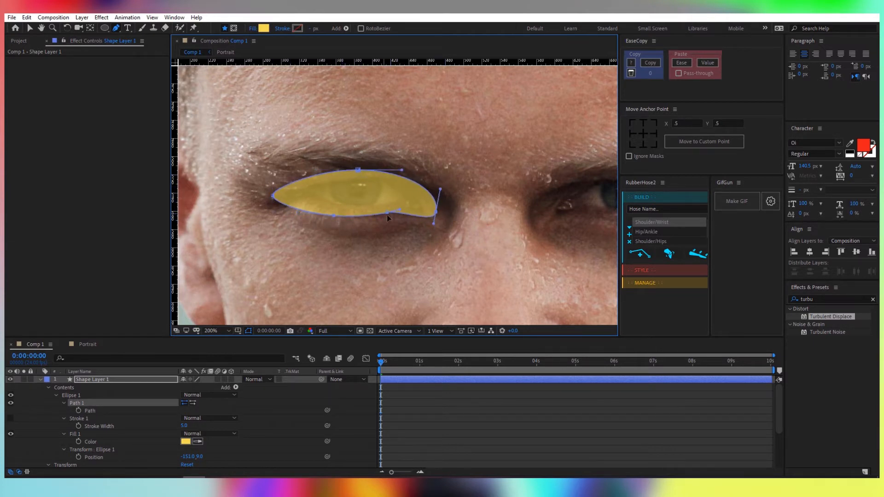
# Fine-tune the eye path's lower edge, outer corner, top and inner corner points against the eyelids.
pyautogui.moveTo(387, 213); pyautogui.dragTo(387, 215)
pyautogui.moveTo(340, 218); pyautogui.dragTo(275, 193)
pyautogui.moveTo(358, 170); pyautogui.dragTo(361, 169)
pyautogui.moveTo(436, 212); pyautogui.dragTo(435, 209)
# Restore Shape Layer 1's opacity to 100% and rename the layer "L eye GLOW".
pyautogui.click(139, 379)
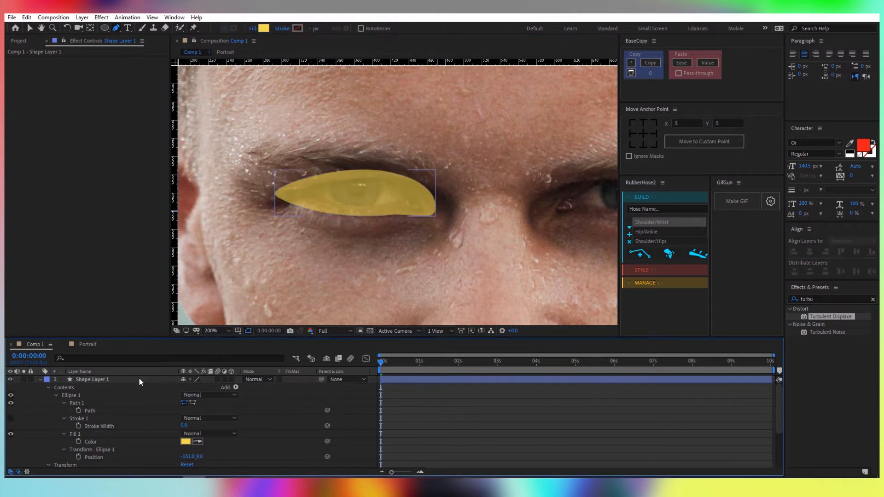
pyautogui.press('u')
pyautogui.press('t')
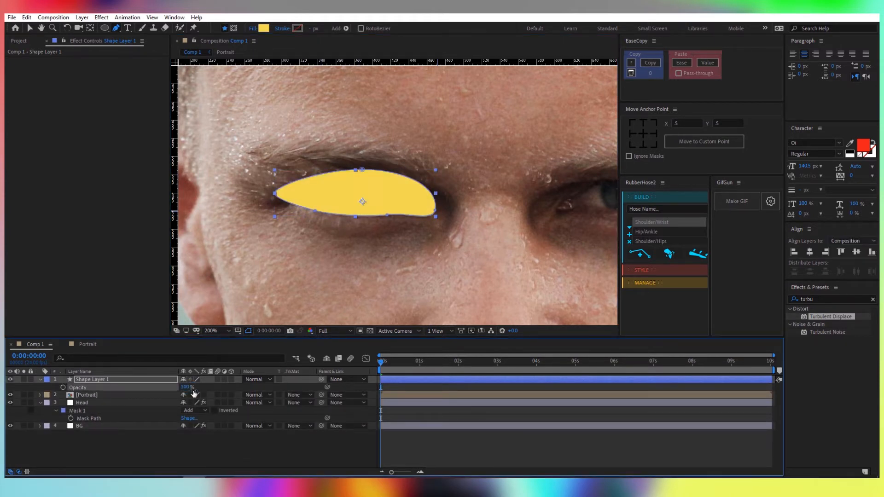
pyautogui.press('Return')
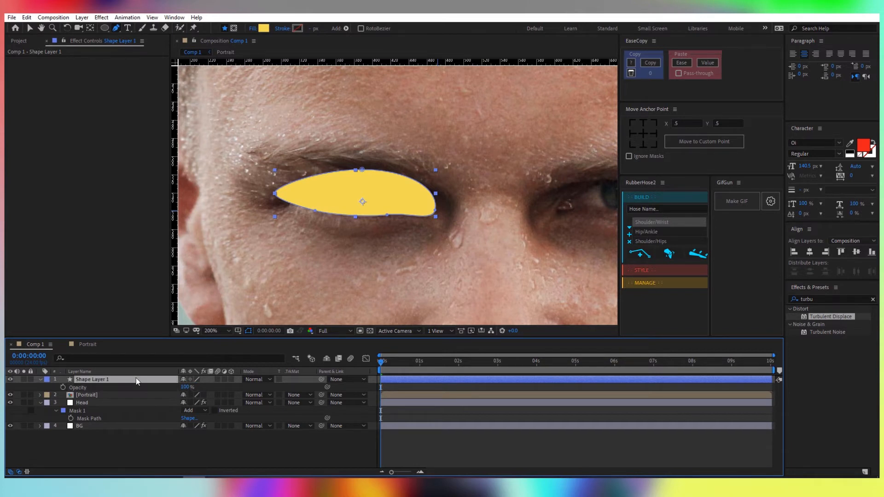
pyautogui.write('L eye GLOW')
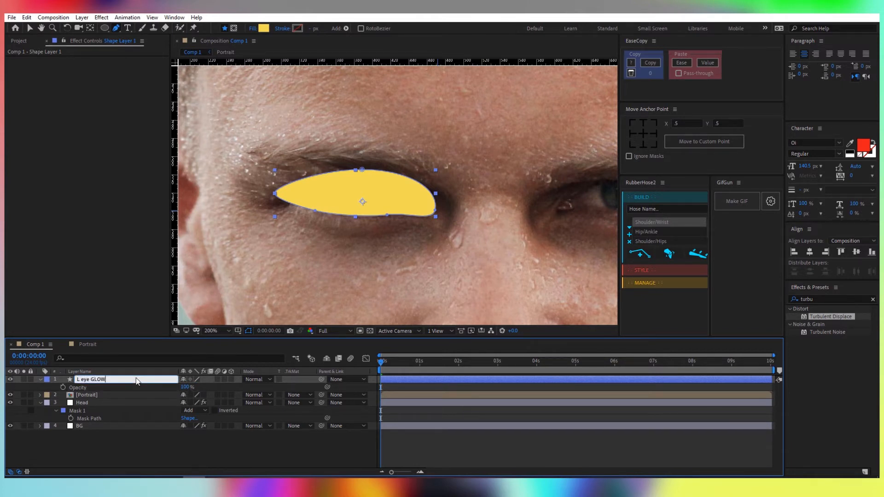
pyautogui.press('Return')
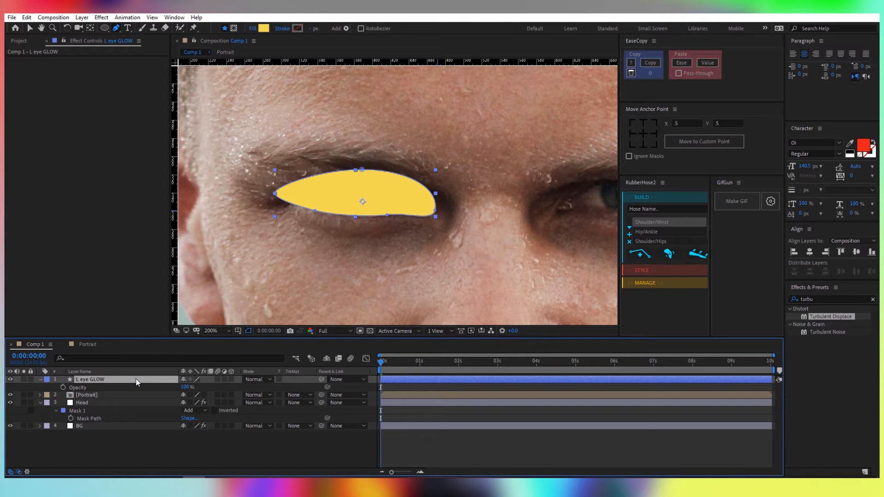
# Change the fill color of the L eye GLOW shape to a deep orange-red.
pyautogui.click(264, 28)
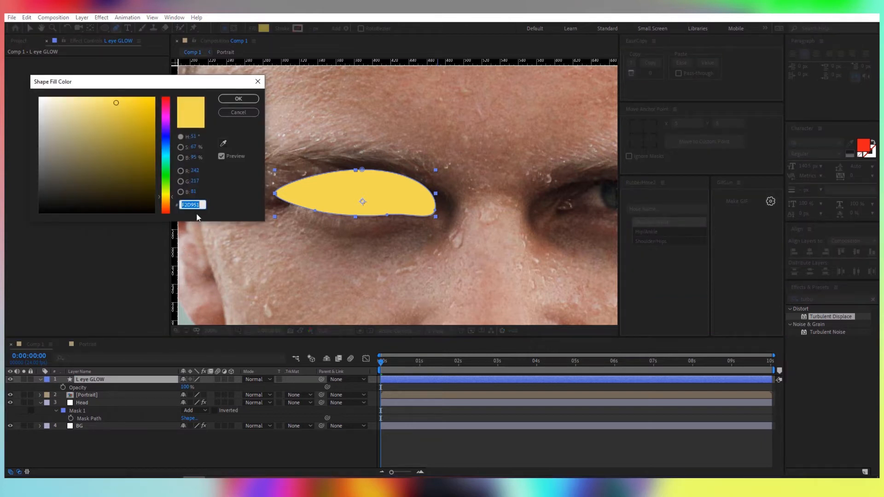
pyautogui.write('CB')
pyautogui.write('3000')
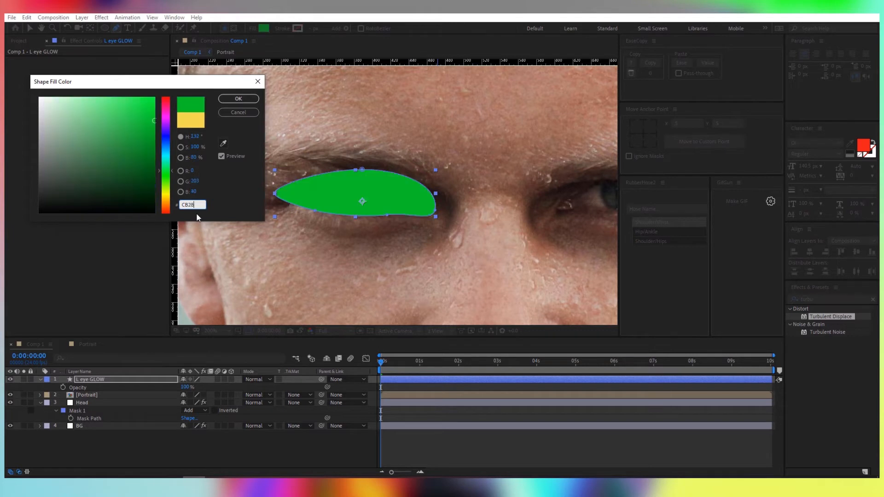
pyautogui.press('Return')
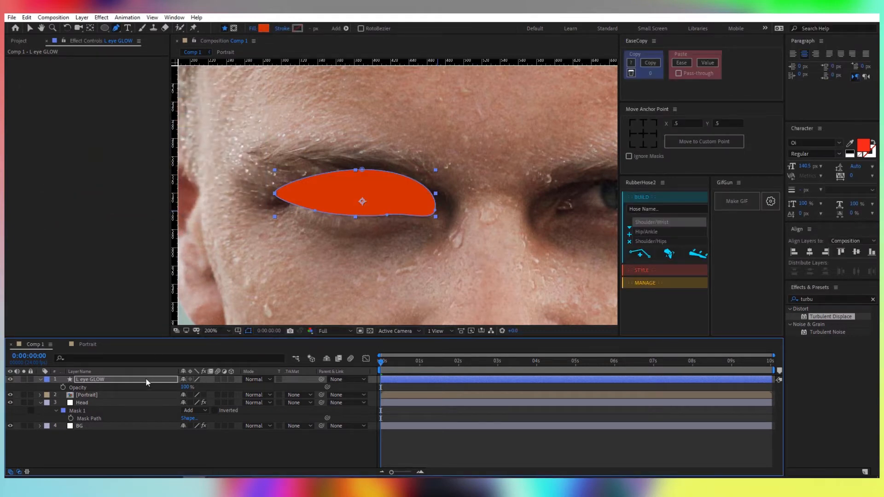
pyautogui.press('Return')
# Apply the Glow effect to the L eye GLOW layer and set its threshold to 83%.
pyautogui.click(841, 299)
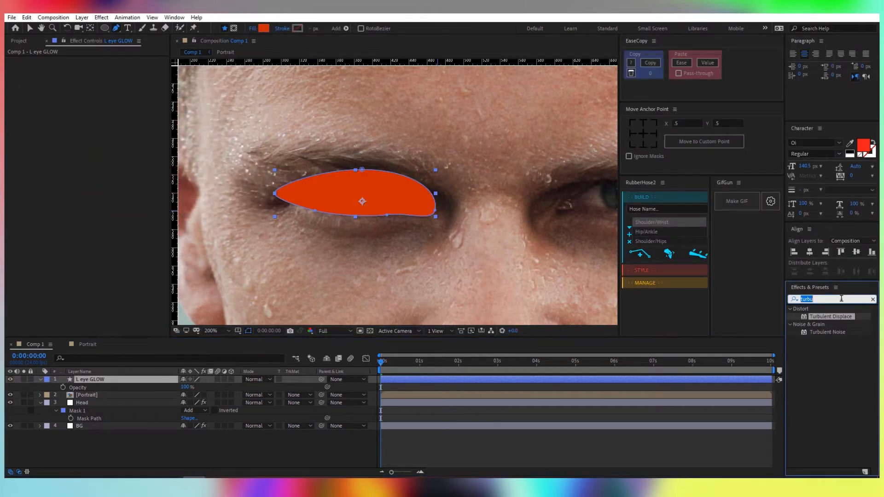
pyautogui.write('glow')
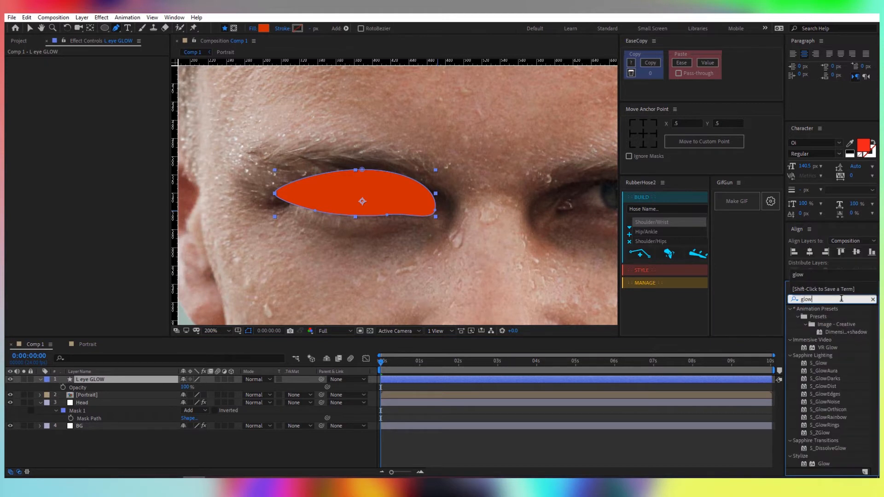
pyautogui.doubleClick(822, 464)
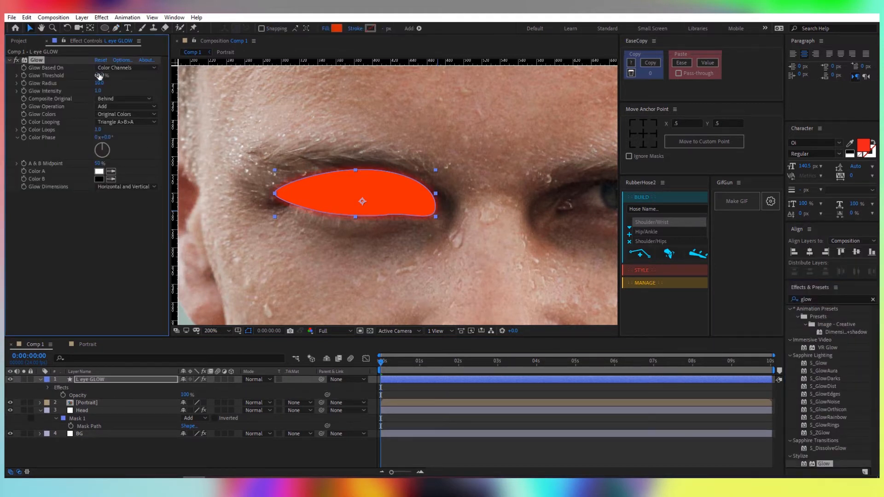
pyautogui.click(100, 76)
pyautogui.write('83')
pyautogui.press('Return')
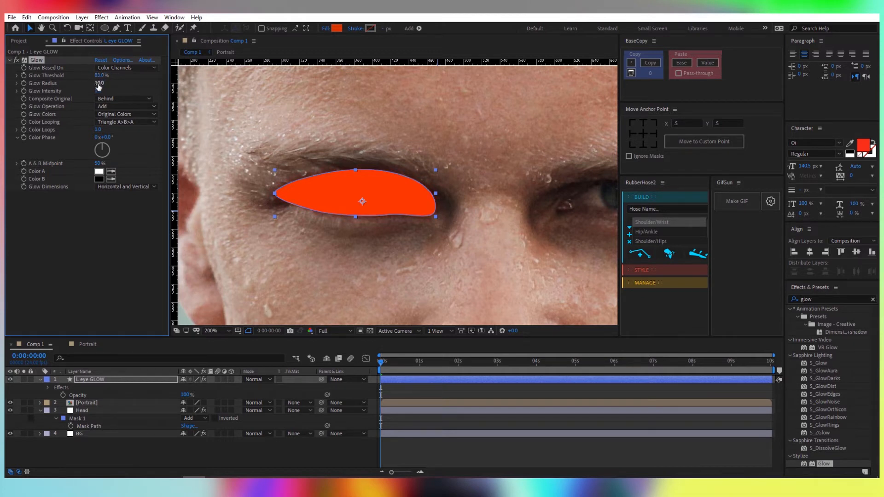
# Set the Glow effect's radius to 75 and its intensity to 3.
pyautogui.click(98, 84)
pyautogui.write('75')
pyautogui.press('Return')
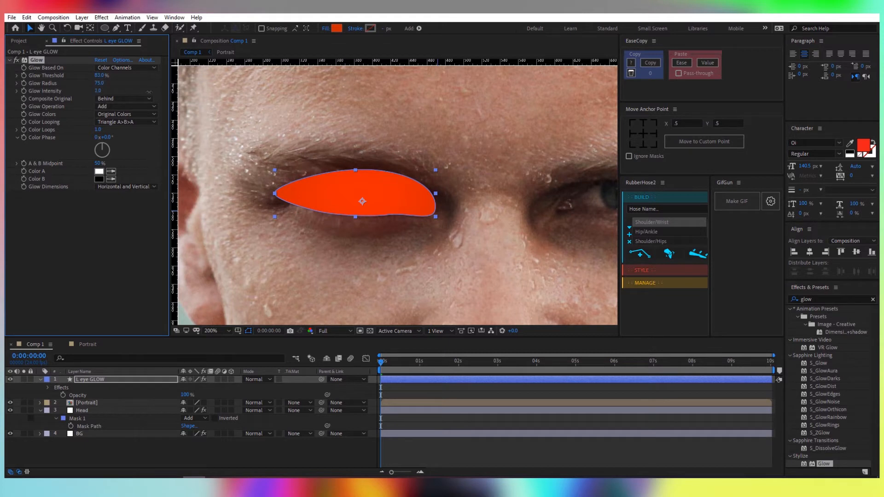
pyautogui.click(99, 91)
pyautogui.write('3')
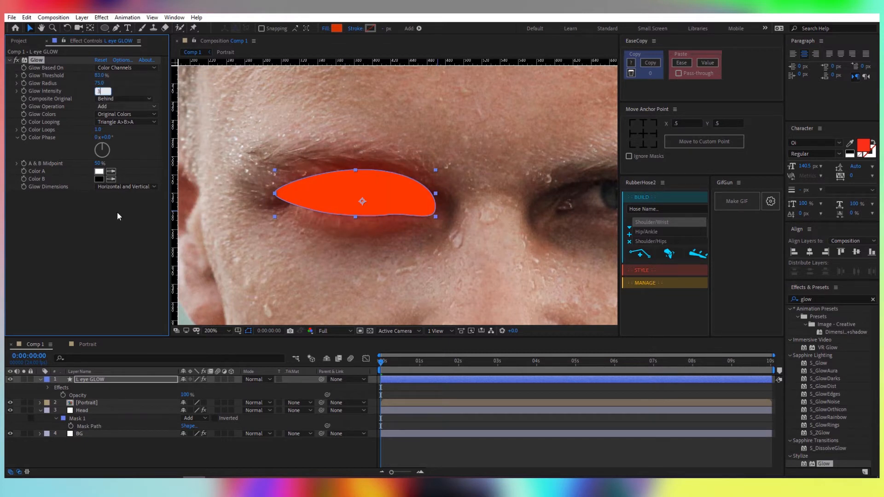
pyautogui.click(120, 222)
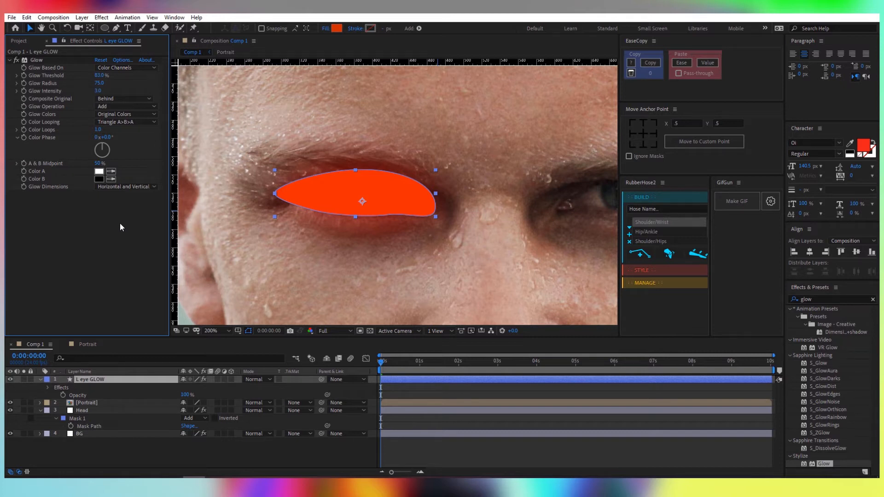
# Duplicate the Glow effect and set the copy's threshold to 50%, radius to 30 and intensity to 0.3.
pyautogui.click(46, 60)
pyautogui.hotkey('ctrl', 'd')
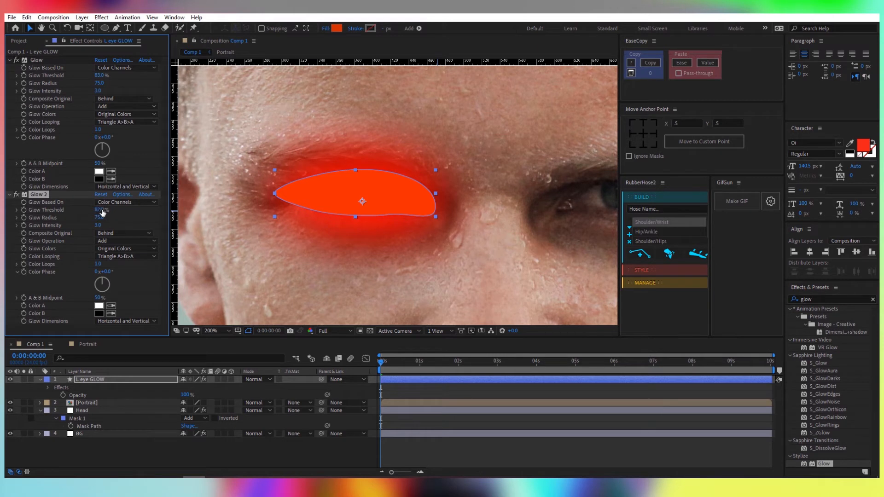
pyautogui.moveTo(103, 212); pyautogui.dragTo(83, 206)
pyautogui.click(99, 210)
pyautogui.write('50')
pyautogui.press('Return')
pyautogui.click(99, 218)
pyautogui.click(99, 225)
pyautogui.write('0.3')
pyautogui.press('Return')
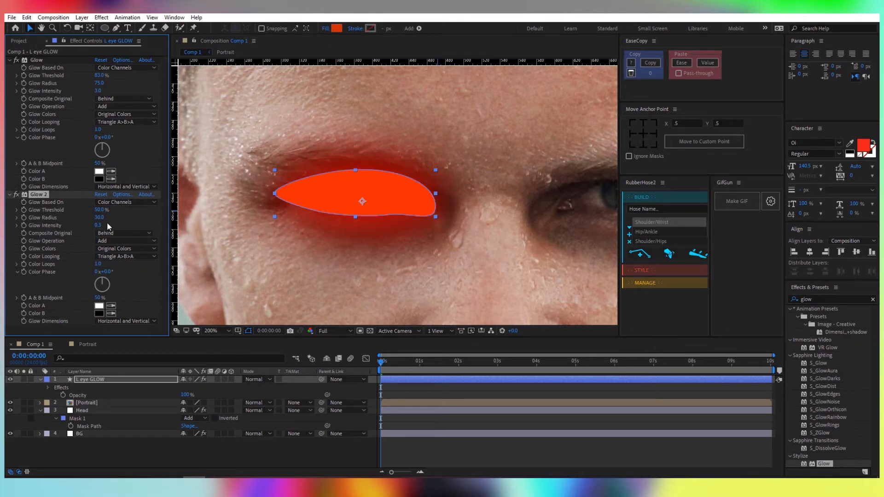
# Apply Gaussian Blur to the L eye GLOW layer with a blurriness of 19.
pyautogui.click(825, 299)
pyautogui.write('gaus')
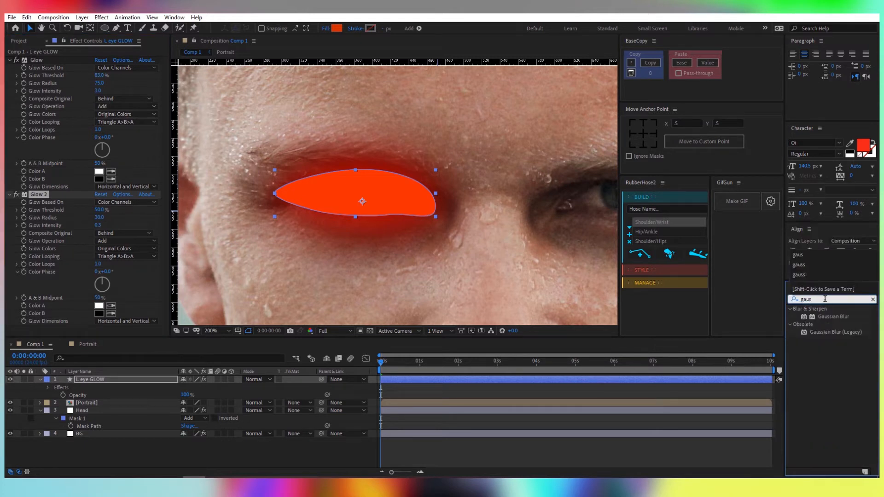
pyautogui.doubleClick(841, 317)
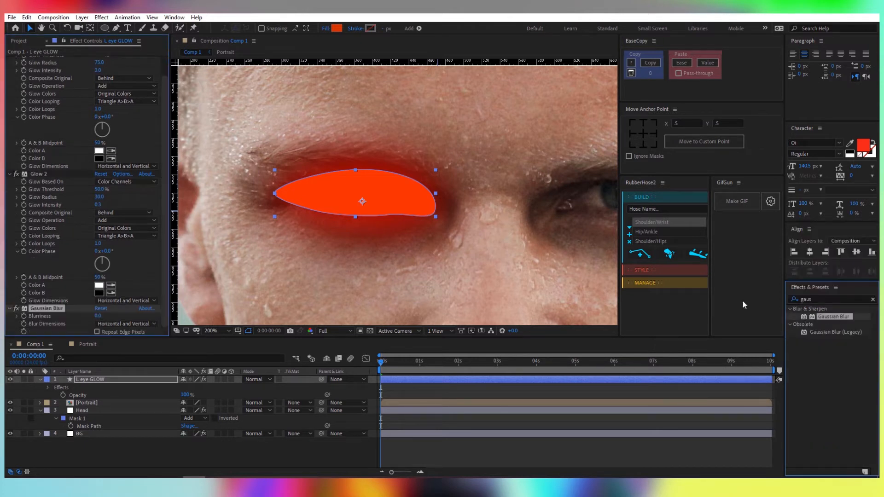
pyautogui.moveTo(97, 317); pyautogui.dragTo(111, 317)
pyautogui.click(102, 316)
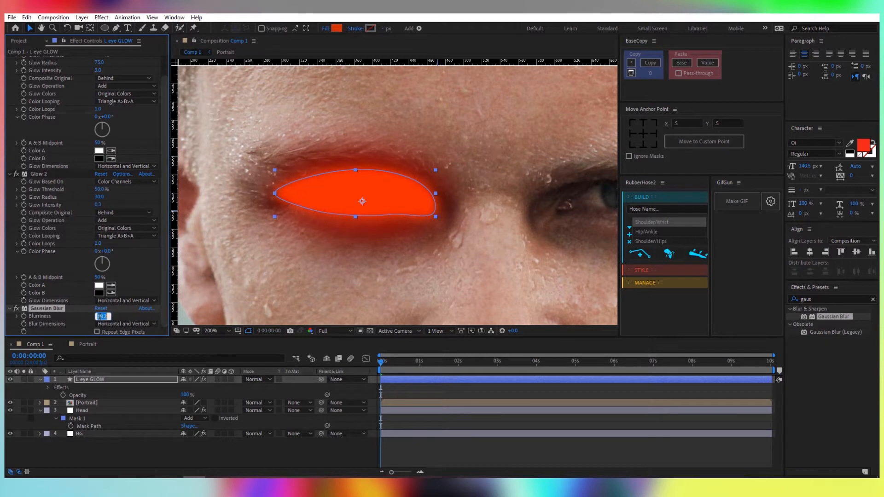
pyautogui.press('BackSpace')
pyautogui.write('15')
pyautogui.press('Return')
# Apply the Turbulent Displace effect to the L eye GLOW layer.
pyautogui.click(826, 297)
pyautogui.write('turbu')
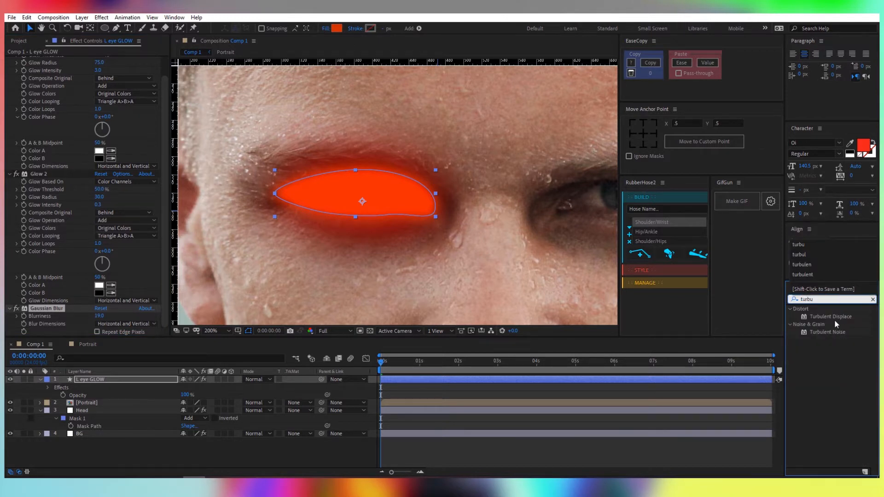
pyautogui.doubleClick(830, 316)
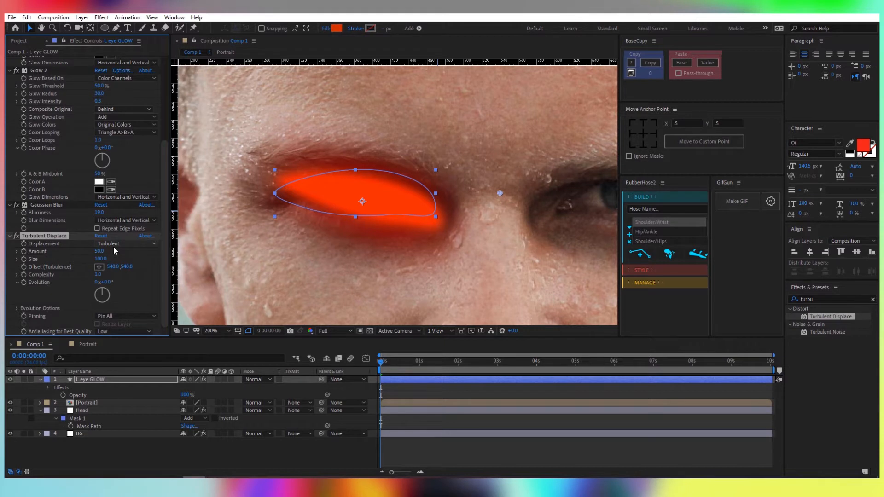
# Set the Turbulent Displace amount to 10 and size to 80, and try out its evolution on L eye GLOW.
pyautogui.click(99, 251)
pyautogui.write('10')
pyautogui.press('Return')
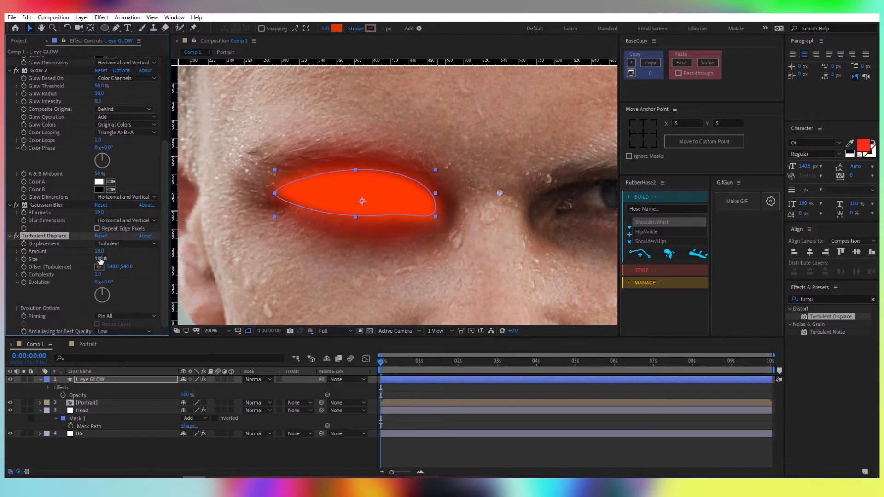
pyautogui.click(101, 259)
pyautogui.write('83.0')
pyautogui.press('Return')
pyautogui.moveTo(110, 282); pyautogui.dragTo(149, 286)
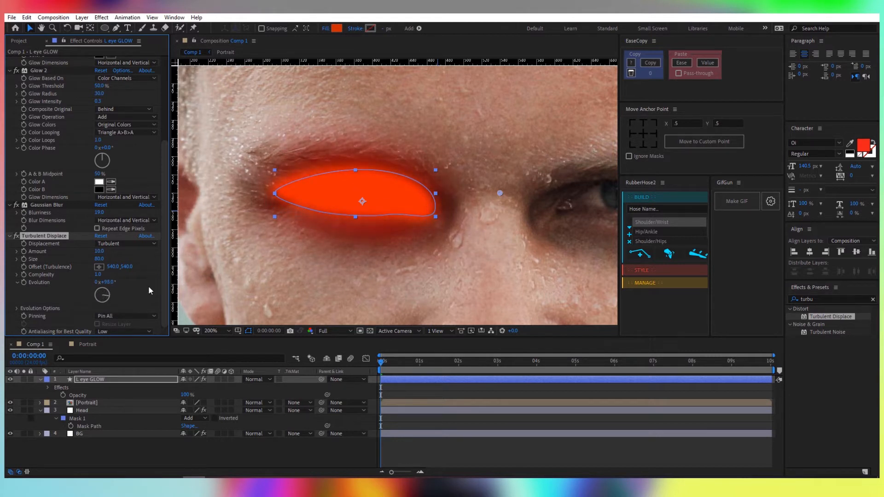
# Animate the Turbulent Displace evolution on L eye GLOW with the expression time*100 and preview the motion.
pyautogui.click(25, 282)
pyautogui.press('u')
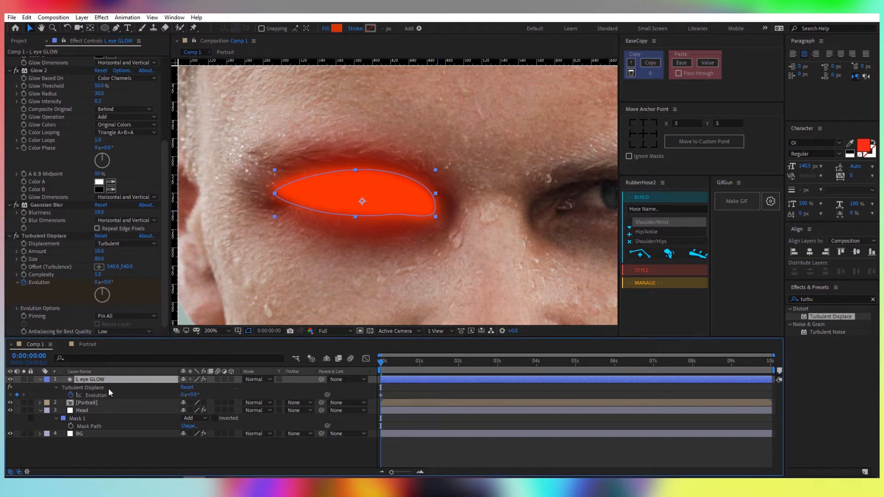
pyautogui.keyDown('alt'); pyautogui.click(71, 396); pyautogui.keyUp('alt')
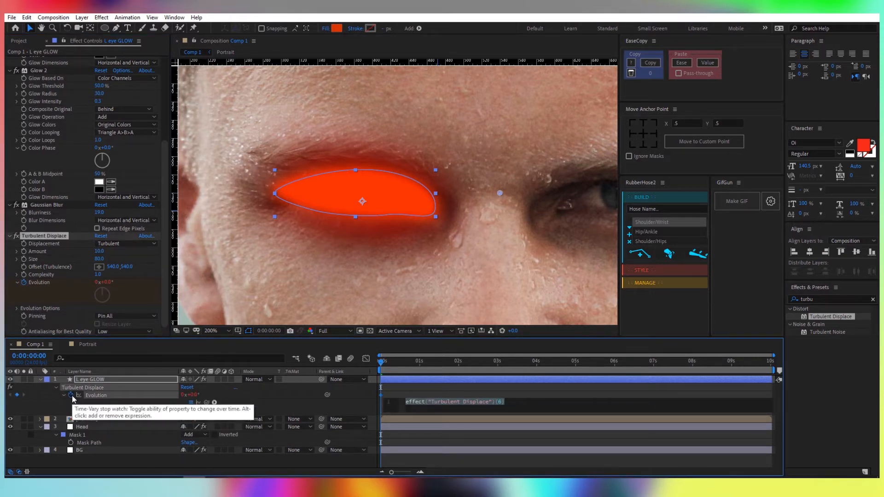
pyautogui.write('time*100')
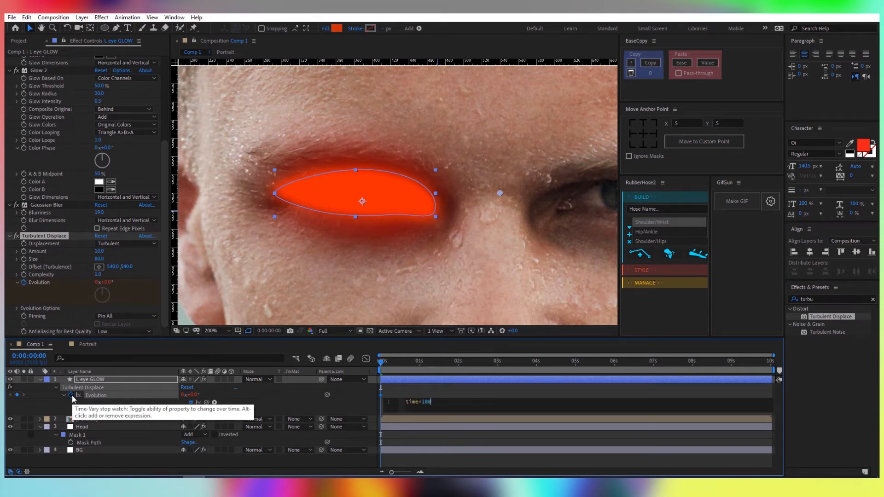
pyautogui.click(265, 395)
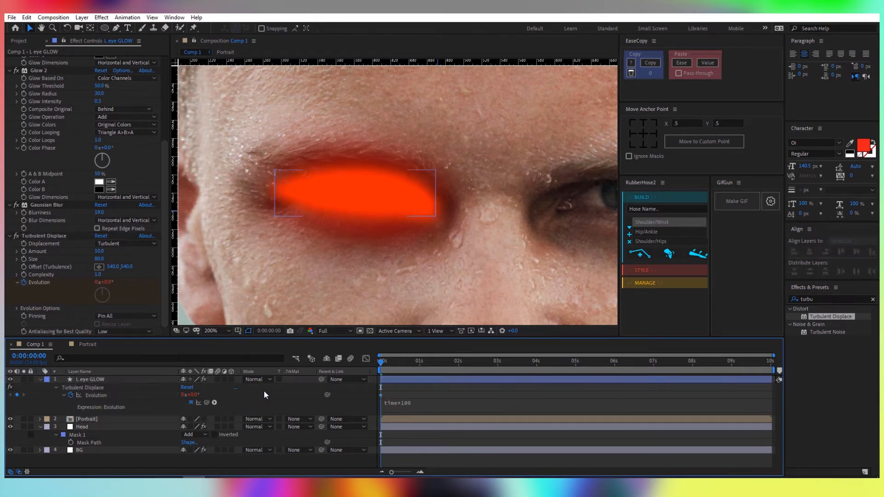
pyautogui.press('space')
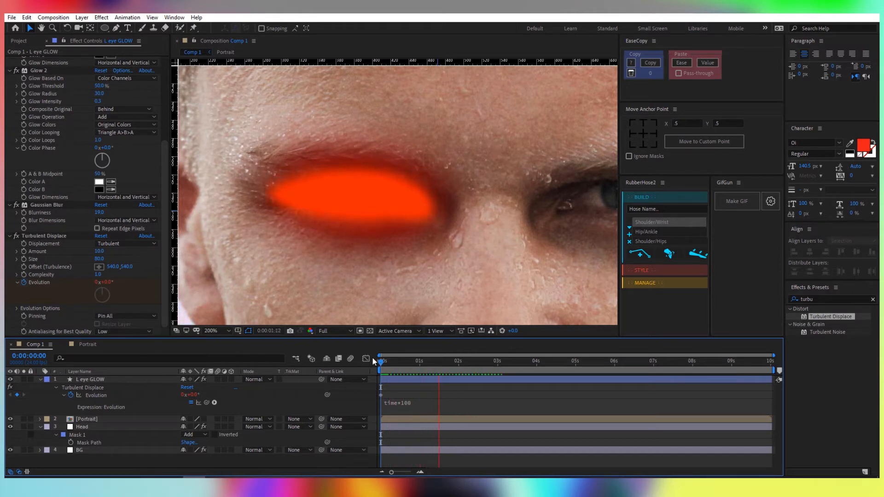
pyautogui.press('space')
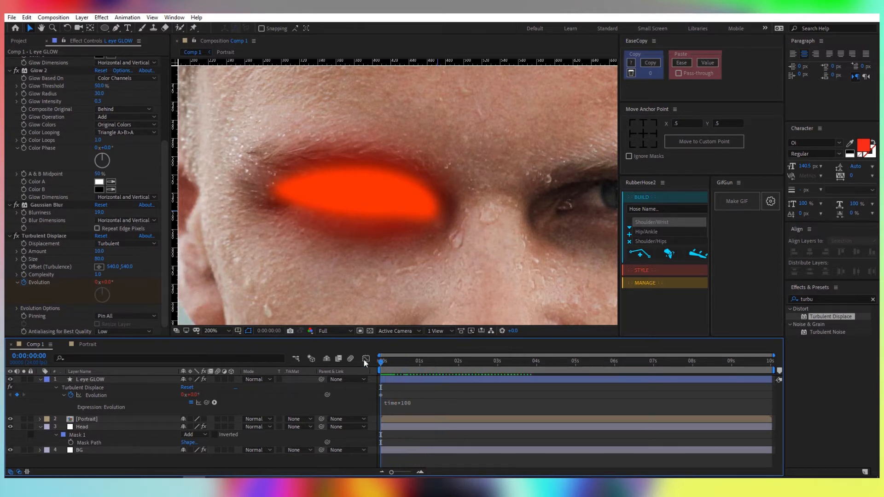
# Set the L eye GLOW layer's blending mode to Linear Light and compare the eye with the layer hidden and shown.
pyautogui.click(151, 380)
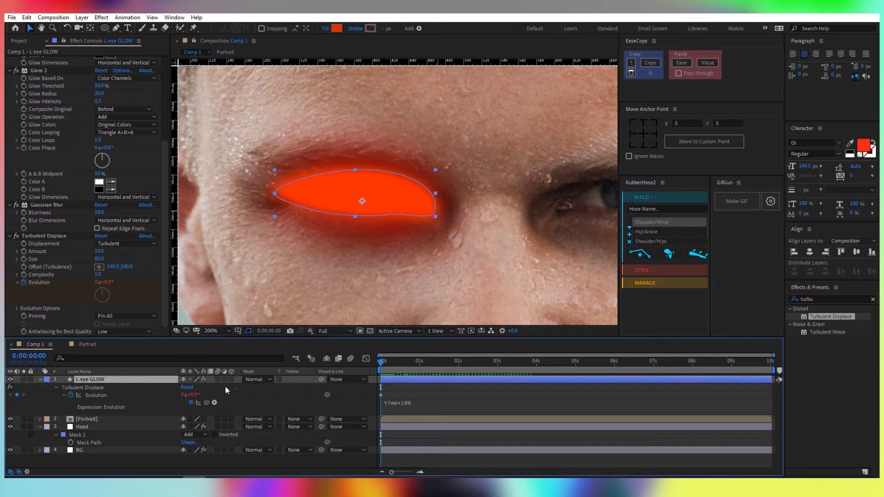
pyautogui.click(248, 379)
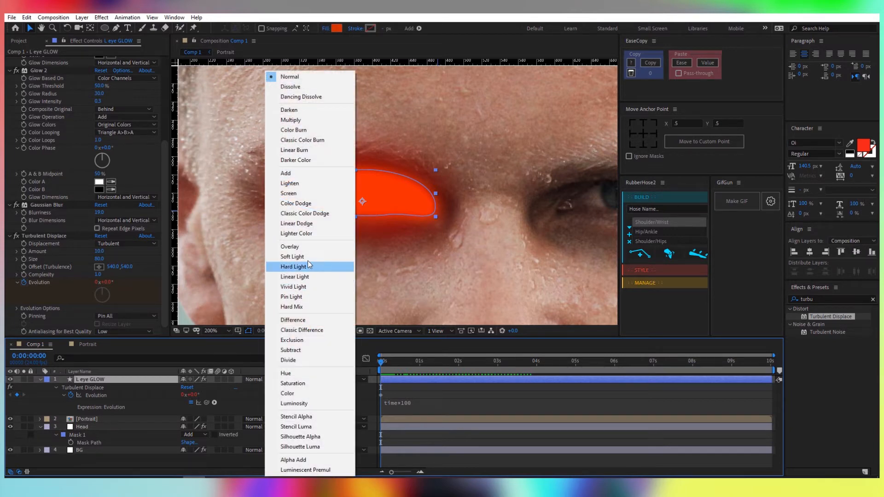
pyautogui.click(306, 277)
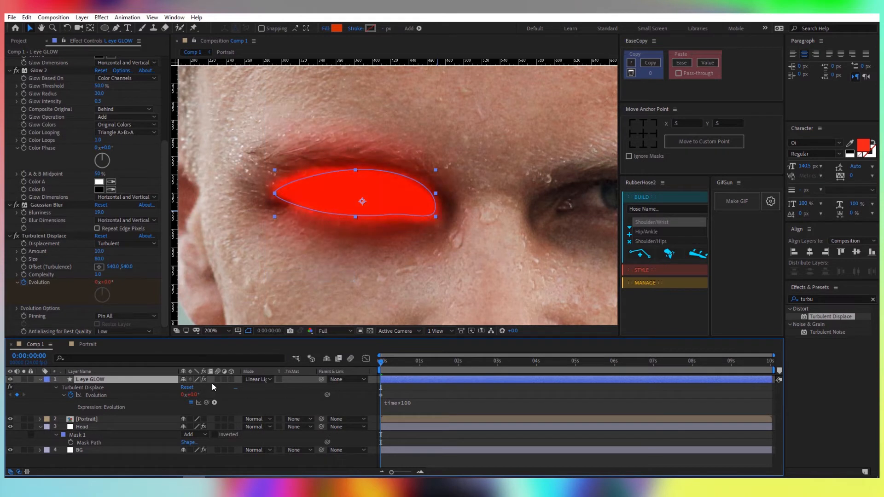
pyautogui.click(10, 379)
pyautogui.click(10, 380)
# Duplicate the L eye GLOW layer and delete the second Glow effect from the copy.
pyautogui.hotkey('ctrl', 'd')
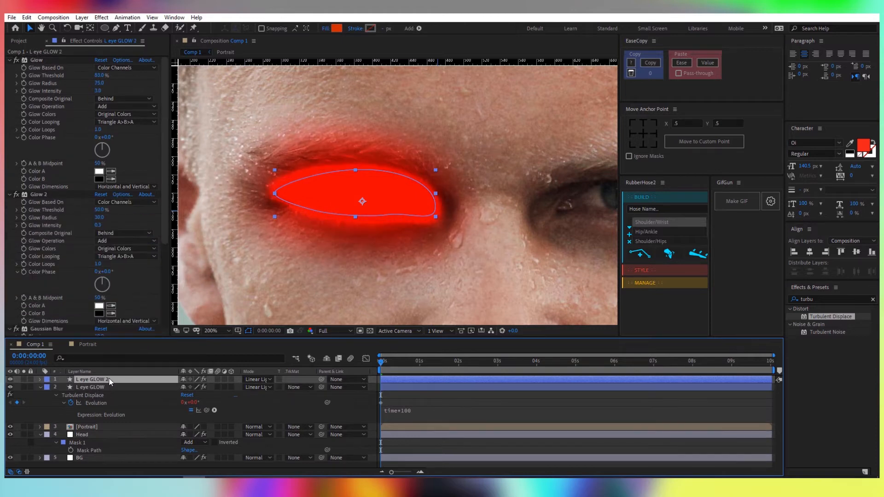
pyautogui.rightClick(109, 385)
pyautogui.click(123, 371)
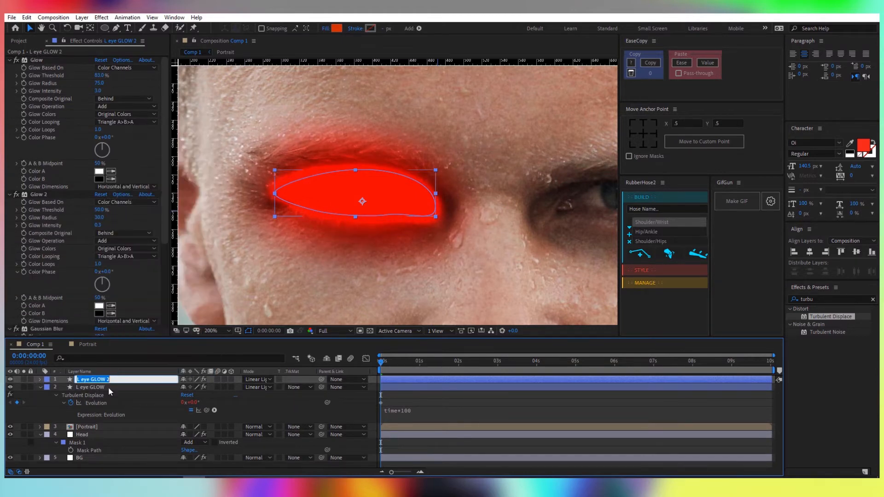
pyautogui.press('Return')
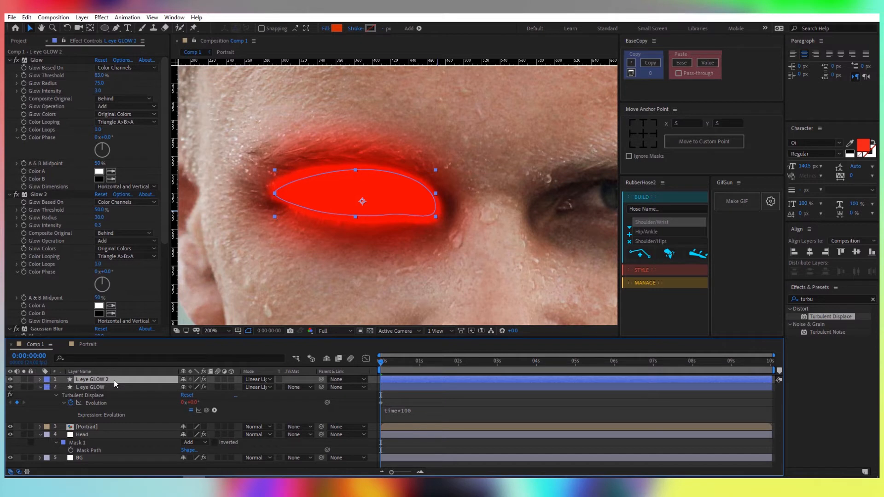
pyautogui.click(50, 195)
pyautogui.press('Delete')
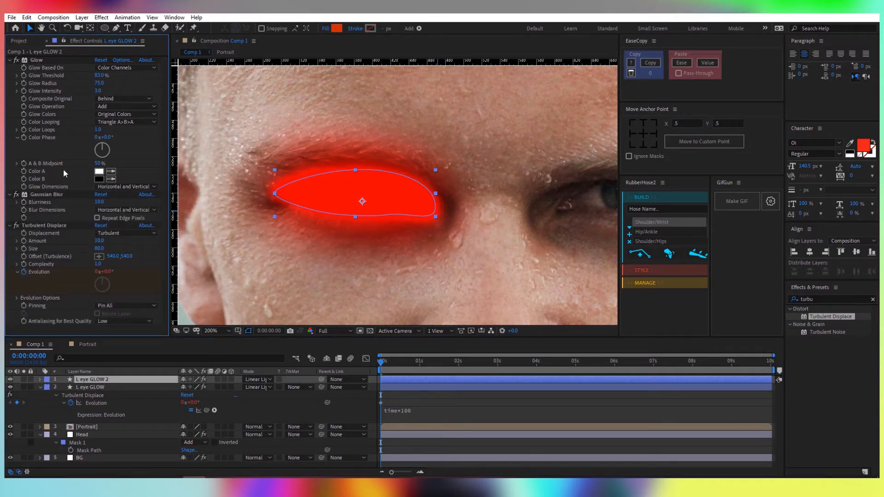
# Set the L eye GLOW 2 shape's fill color to FFE57F and its Glow threshold to 68%.
pyautogui.click(337, 28)
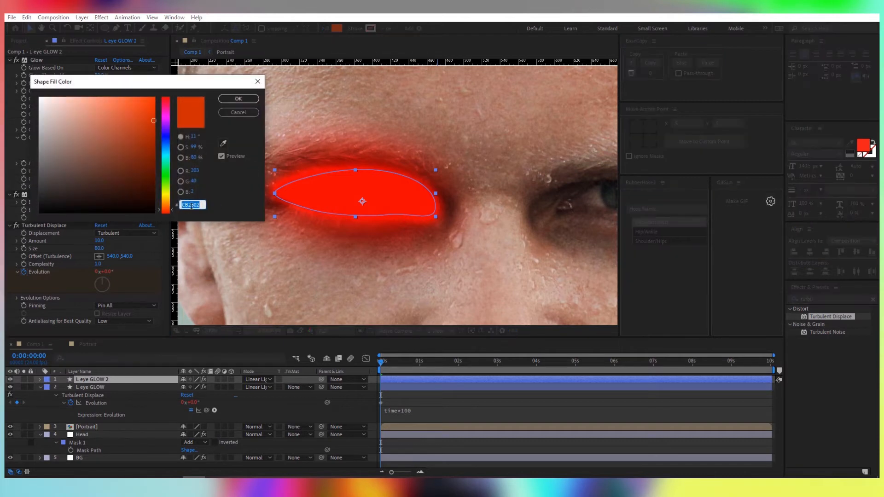
pyautogui.write('ffe57f')
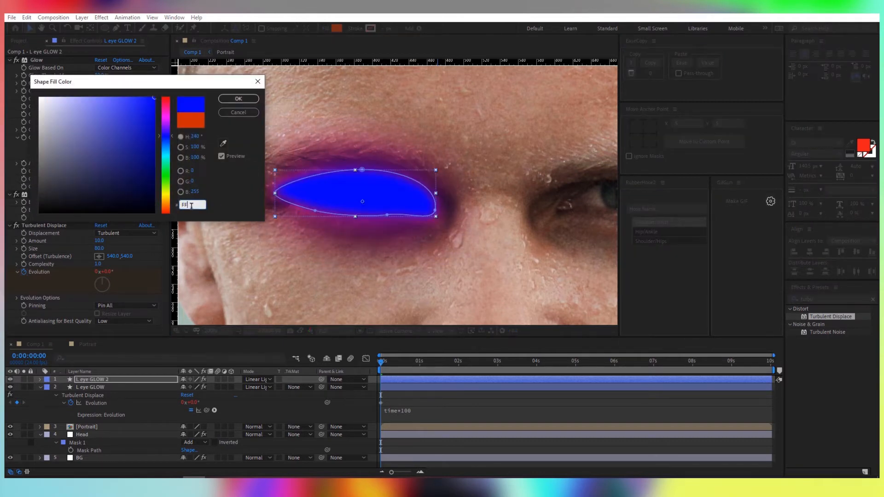
pyautogui.press('Return')
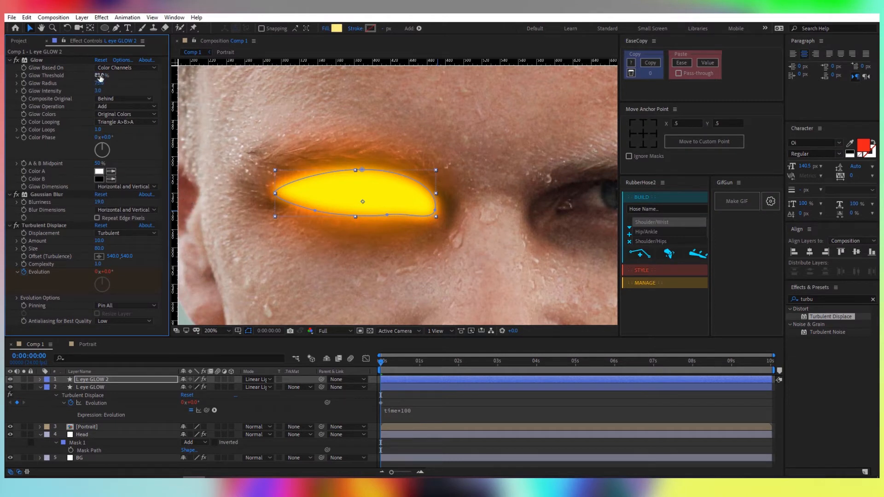
pyautogui.click(100, 76)
pyautogui.write('68')
pyautogui.press('Return')
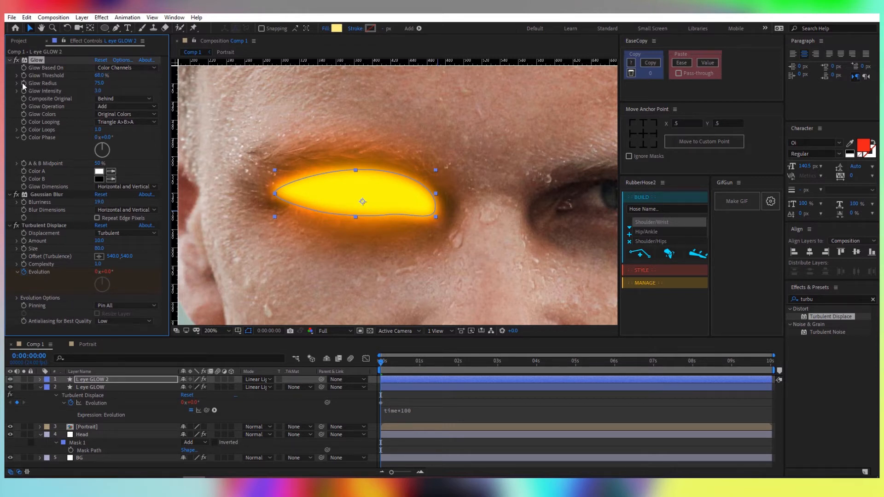
# Keyframe the Glow Radius of L eye GLOW 2 at 16 at the start and 48 at 0:00:01:06.
pyautogui.click(109, 380)
pyautogui.press('u')
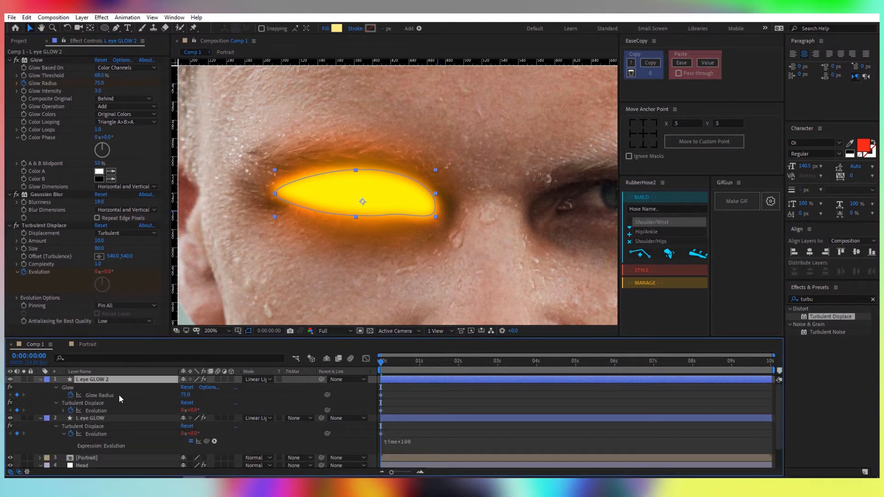
pyautogui.click(186, 394)
pyautogui.write('16')
pyautogui.press('Return')
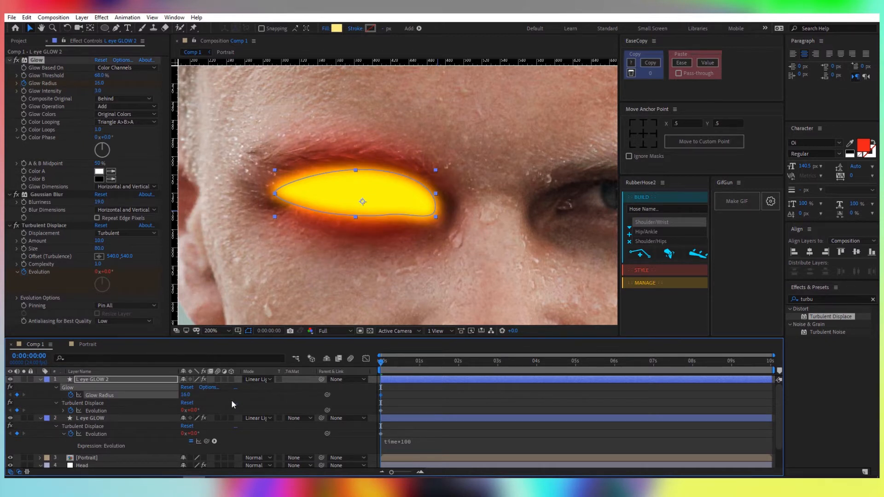
pyautogui.press('space')
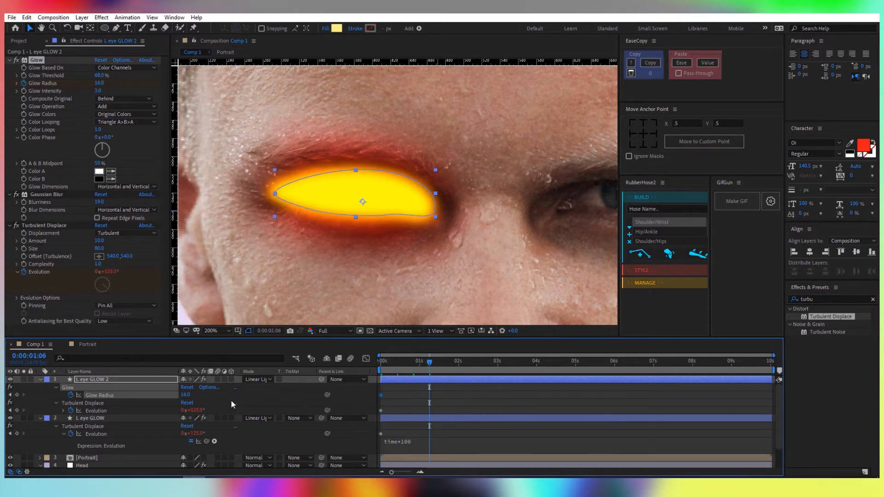
pyautogui.moveTo(186, 395); pyautogui.dragTo(205, 399)
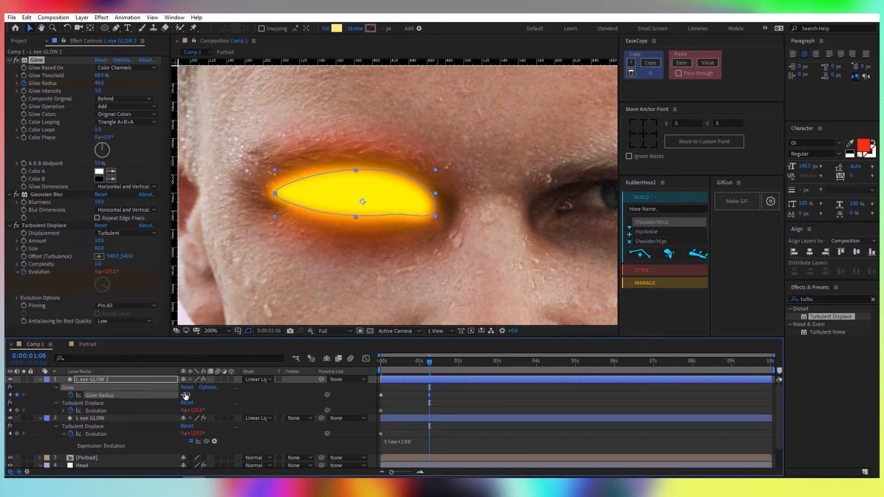
pyautogui.press('Return')
# Copy the first Glow Radius keyframe to 0:00:03:08 and apply Easy Ease to all three keyframes.
pyautogui.press('space')
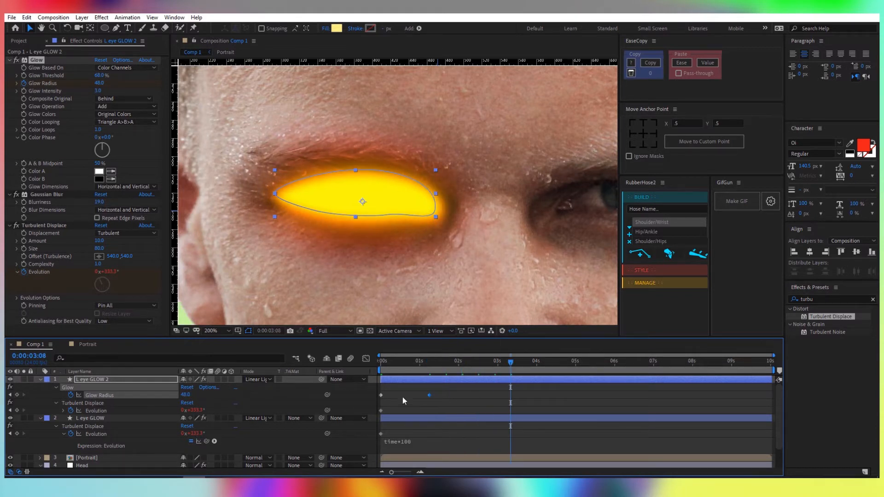
pyautogui.moveTo(403, 397); pyautogui.dragTo(377, 397)
pyautogui.hotkey('ctrl', 'c')
pyautogui.hotkey('ctrl', 'v')
pyautogui.moveTo(525, 390); pyautogui.dragTo(378, 399)
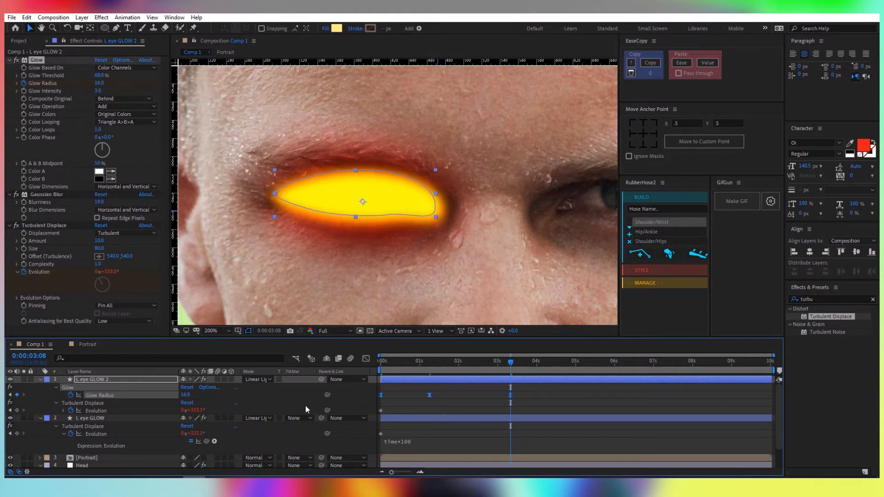
# Loop the Glow Radius animation with the expression loopOut("pingpong") and preview it from the start on the whole composition.
pyautogui.keyDown('alt'); pyautogui.click(71, 395); pyautogui.keyUp('alt')
pyautogui.write('loopOut("p')
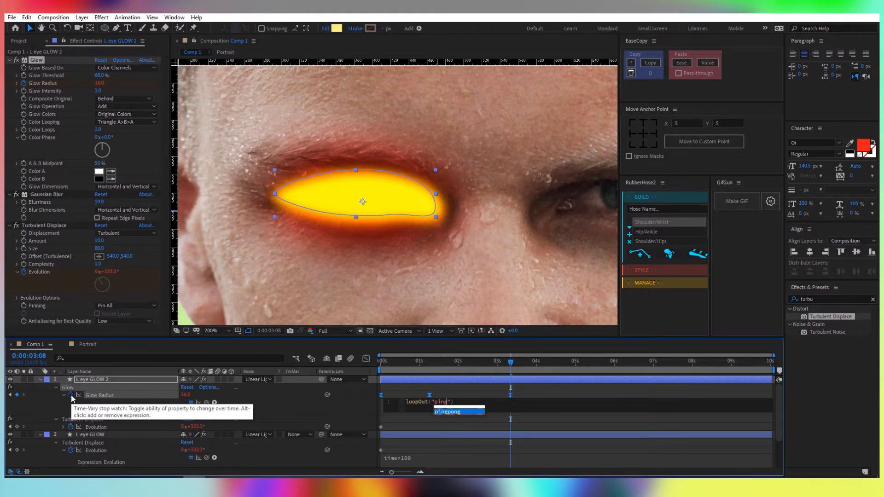
pyautogui.write('ing')
pyautogui.press('Return')
pyautogui.click(341, 399)
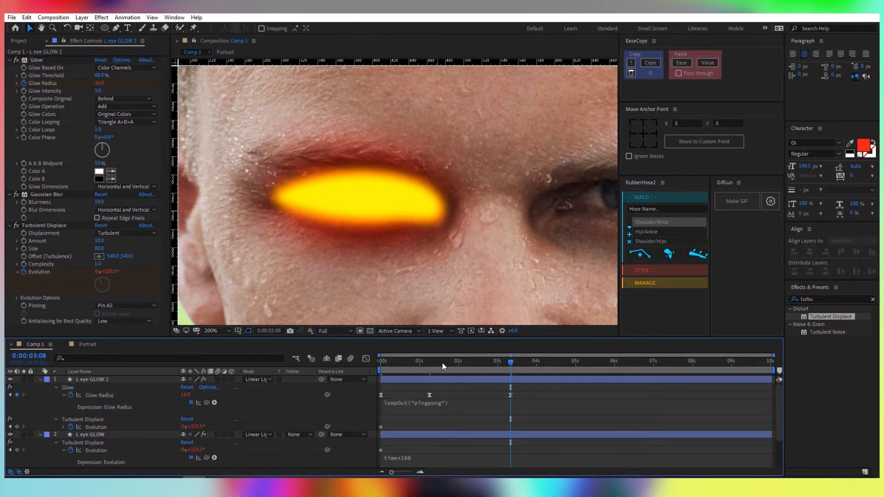
pyautogui.press('Home')
pyautogui.press('space')
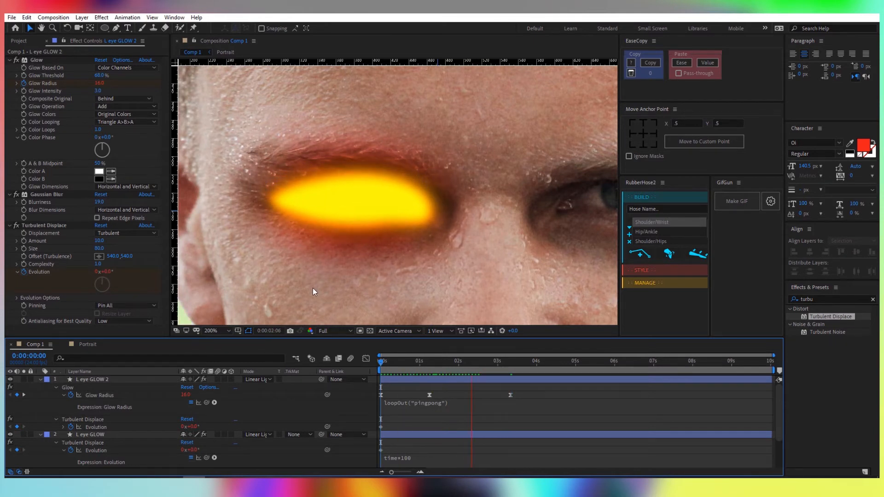
pyautogui.click(219, 330)
pyautogui.click(229, 180)
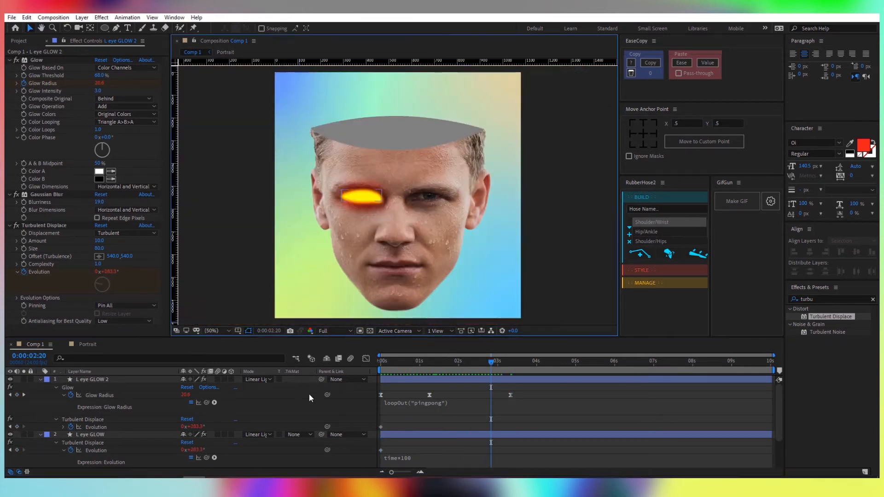
pyautogui.press('space')
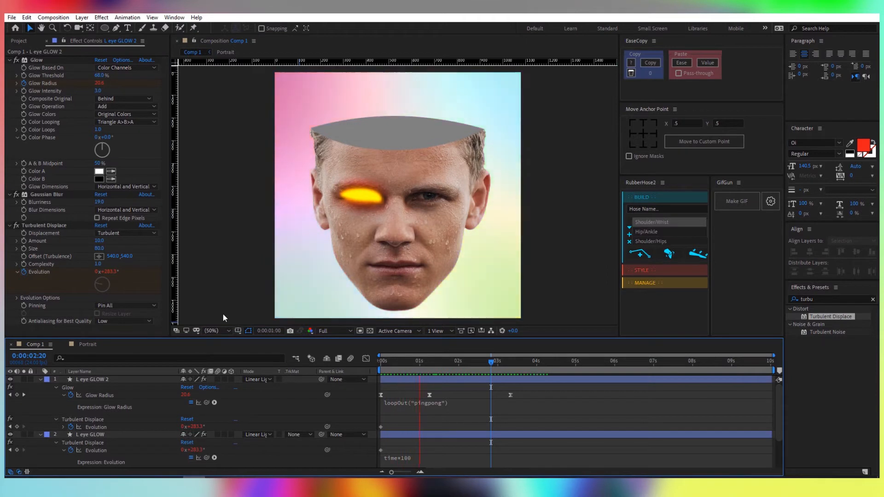
# Collapse both eye glow layers, turn the effects of photo.png back on in the Portrait composition, and preview Comp 1.
pyautogui.click(40, 379)
pyautogui.click(40, 387)
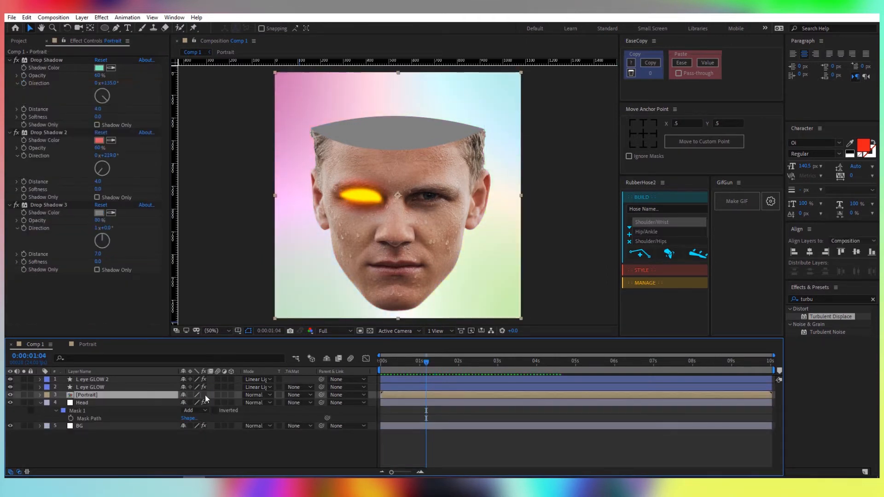
pyautogui.click(87, 344)
pyautogui.click(108, 380)
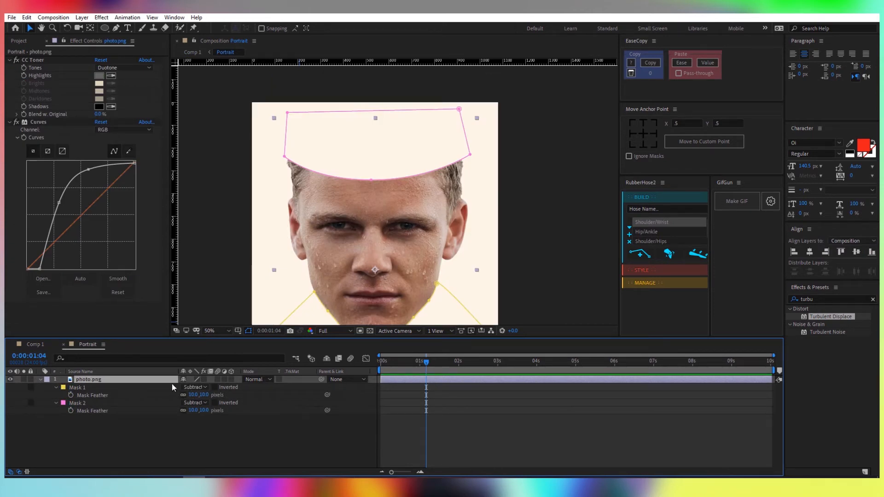
pyautogui.click(225, 380)
pyautogui.click(225, 380)
pyautogui.click(203, 380)
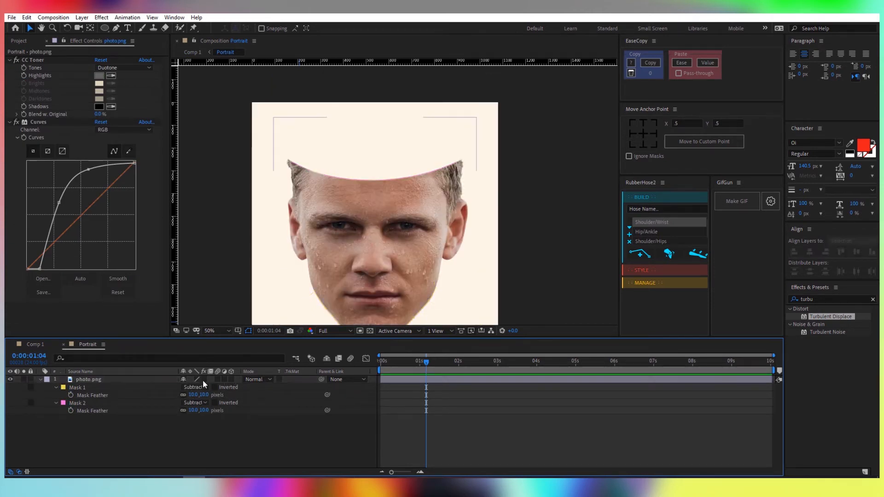
pyautogui.click(203, 380)
pyautogui.click(35, 344)
pyautogui.press('space')
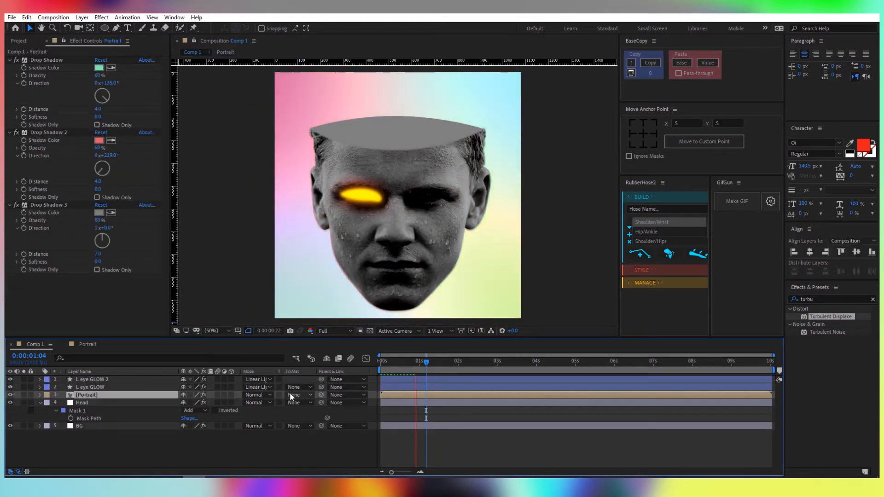
pyautogui.press('space')
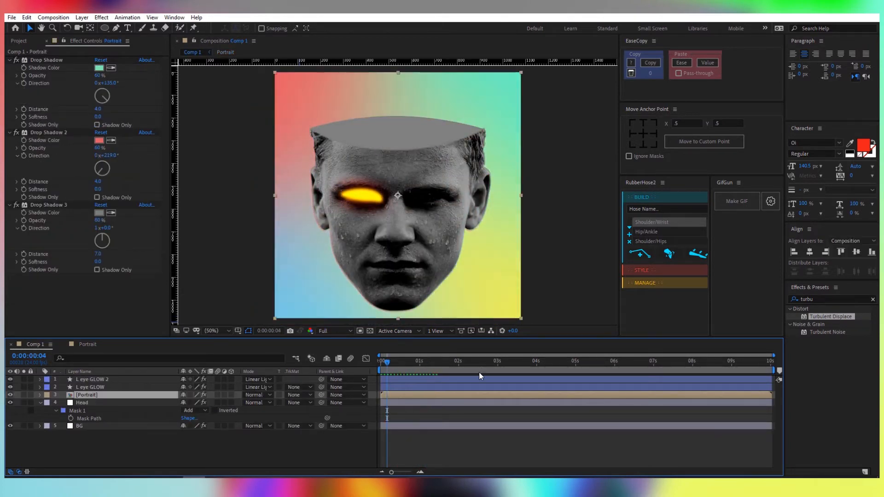
# Remove the Turbulent Displace effect from the L eye GLOW 2 layer, with the playhead at the start of Comp 1.
pyautogui.moveTo(391, 361); pyautogui.dragTo(381, 361)
pyautogui.click(121, 380)
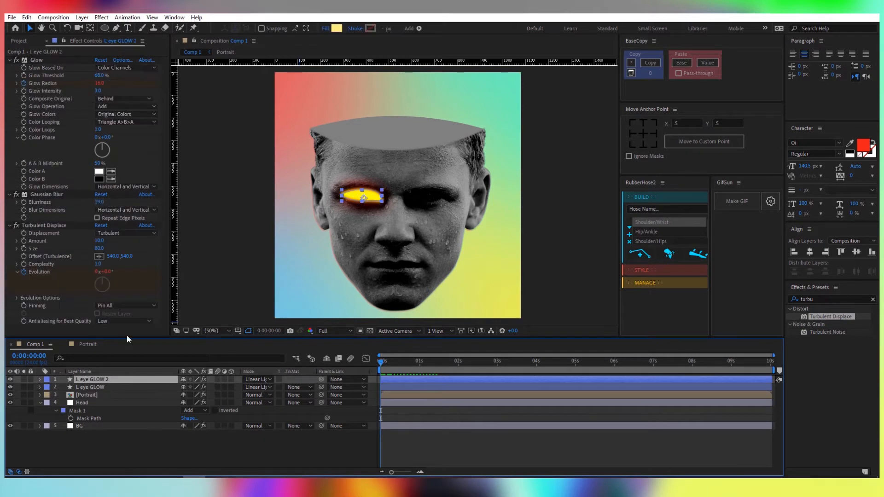
pyautogui.click(57, 225)
pyautogui.press('Delete')
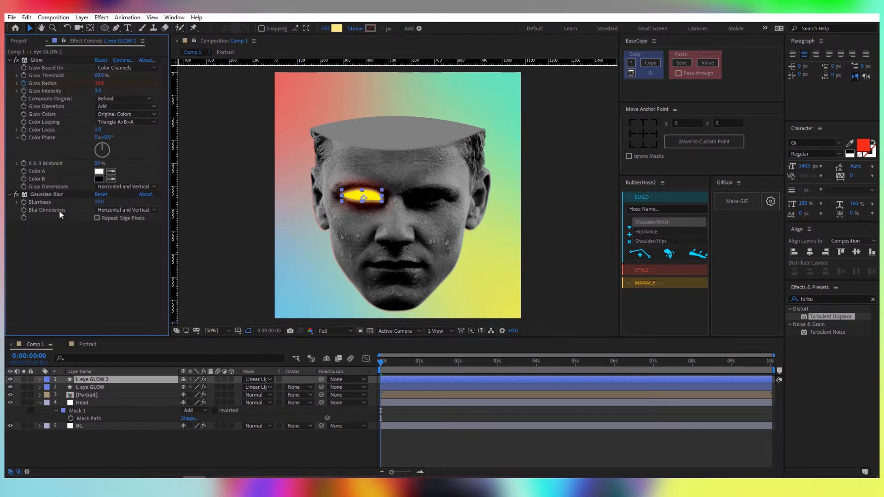
# Set the Gaussian Blur Blurriness of L eye GLOW 2 to 13 and preview the composition.
pyautogui.click(100, 202)
pyautogui.write('13')
pyautogui.press('Return')
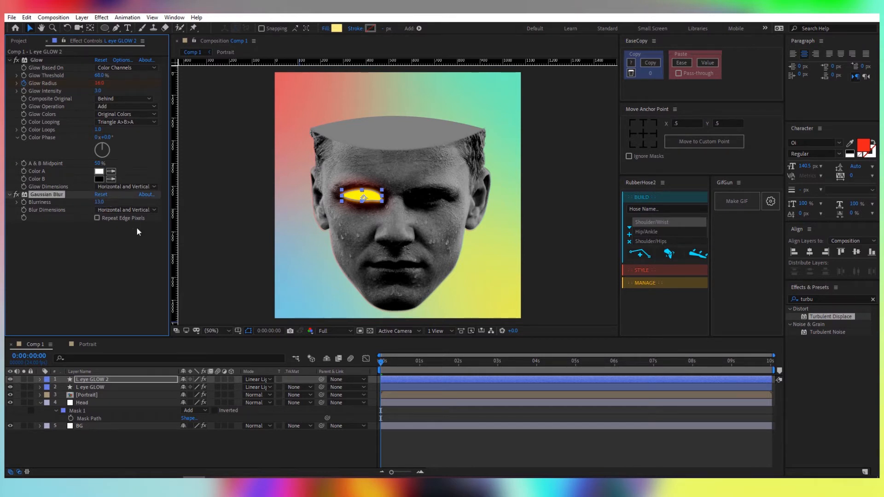
pyautogui.click(231, 429)
pyautogui.press('space')
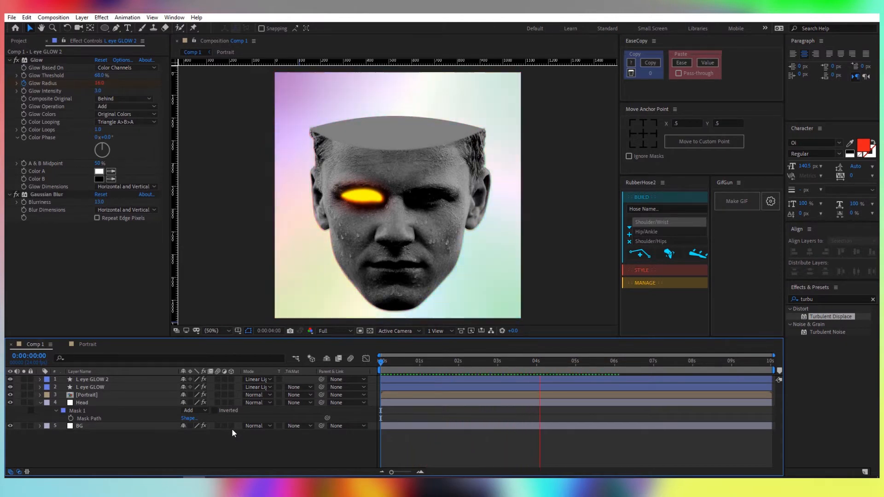
pyautogui.moveTo(392, 367); pyautogui.dragTo(369, 371)
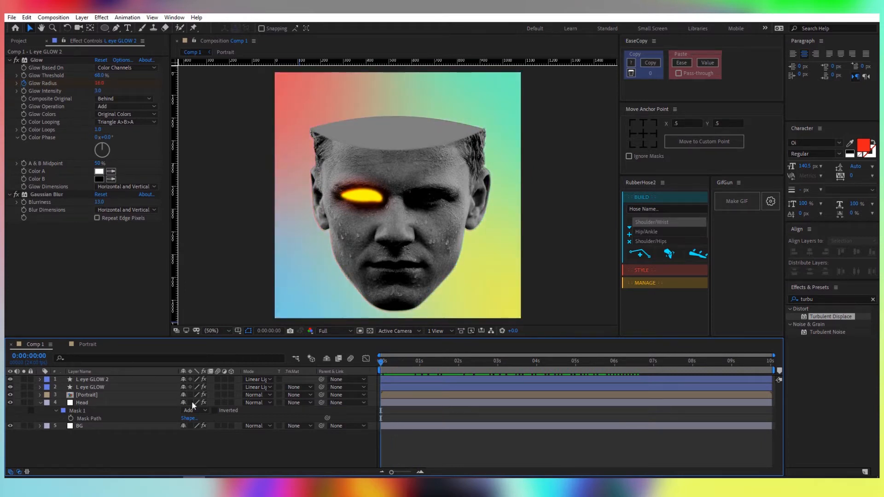
# Duplicate both eye glow layers and stack the two copies together above the originals.
pyautogui.click(108, 388)
pyautogui.keyDown('shift'); pyautogui.click(104, 380); pyautogui.keyUp('shift')
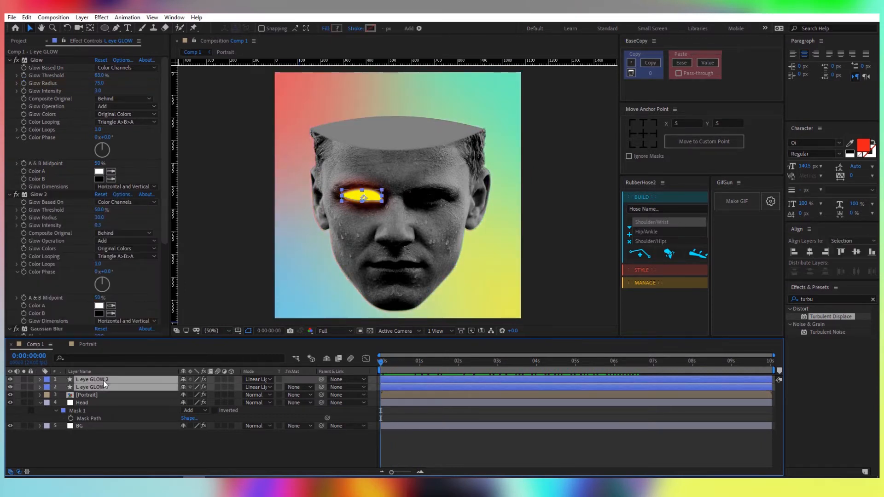
pyautogui.hotkey('ctrl', 'd')
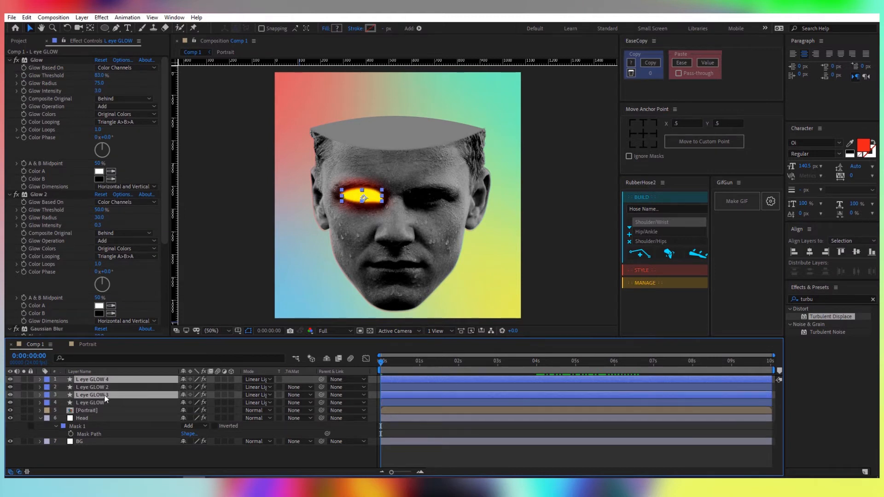
pyautogui.moveTo(106, 395); pyautogui.dragTo(102, 385)
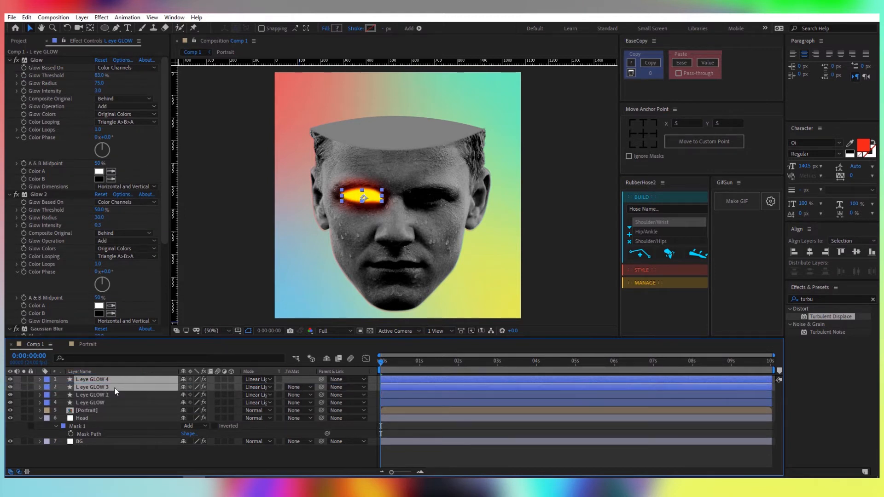
# Flip the two duplicated glow layers horizontally so they cover the other eye, and check their placement.
pyautogui.rightClick(115, 389)
pyautogui.moveTo(199, 188)
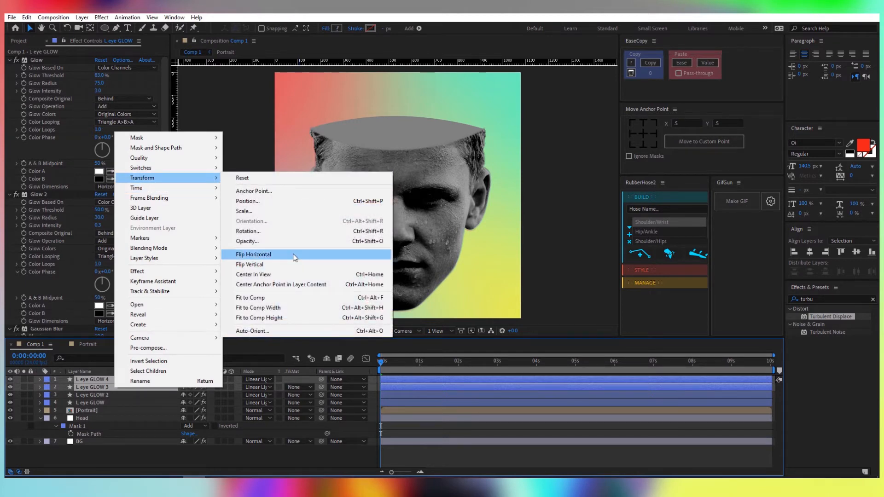
pyautogui.click(295, 254)
pyautogui.scroll(2, 443, 189)
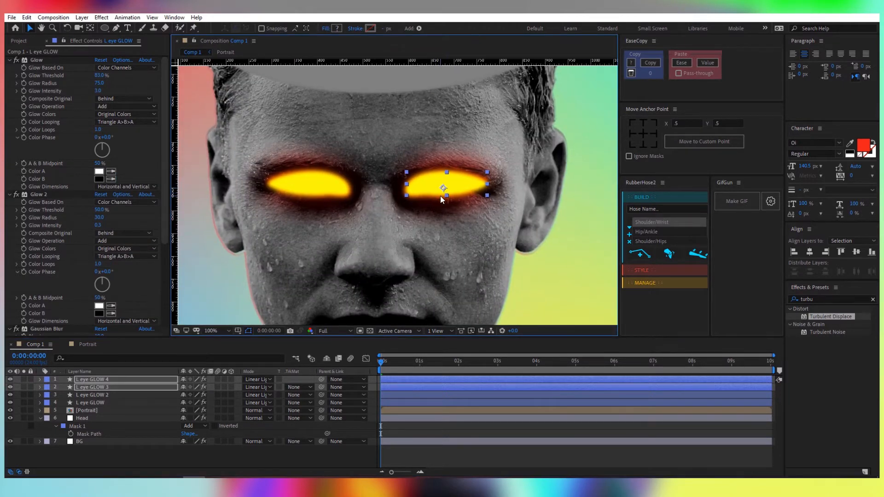
pyautogui.scroll(-3, 440, 195)
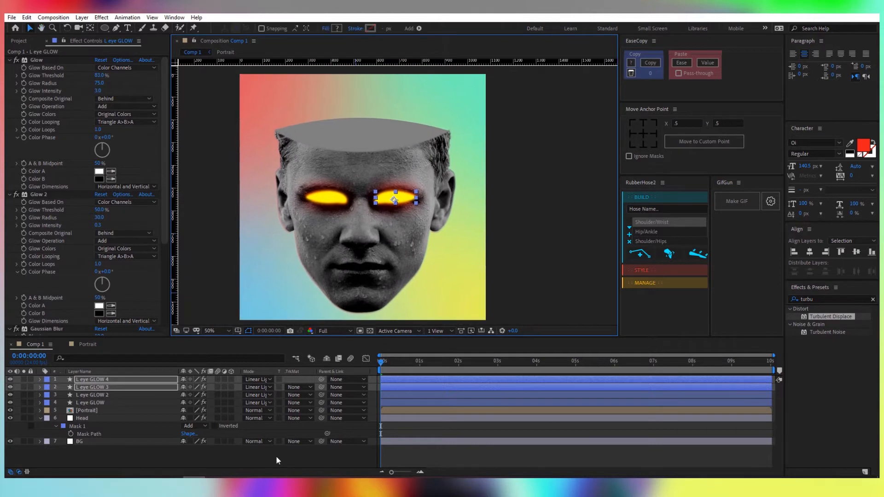
# Preview both glowing eyes, save the project, and return the playhead to the start.
pyautogui.click(275, 455)
pyautogui.press('space')
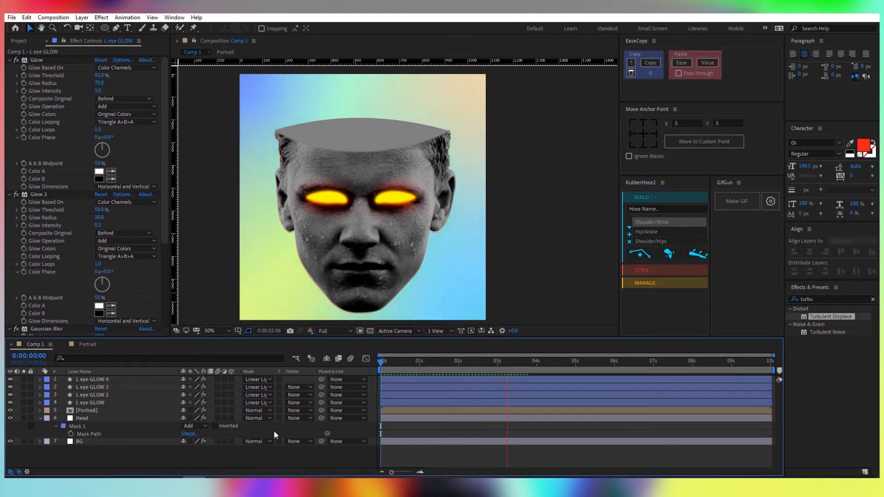
pyautogui.hotkey('ctrl', 's')
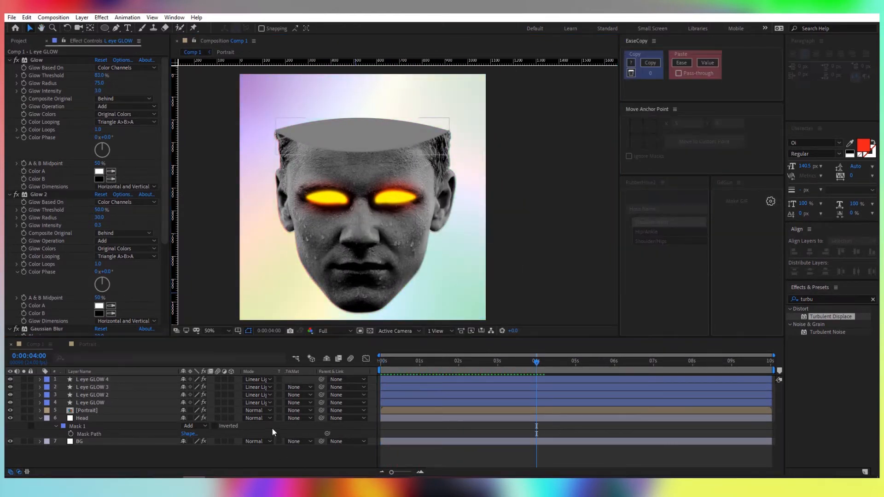
pyautogui.moveTo(389, 363); pyautogui.dragTo(370, 359)
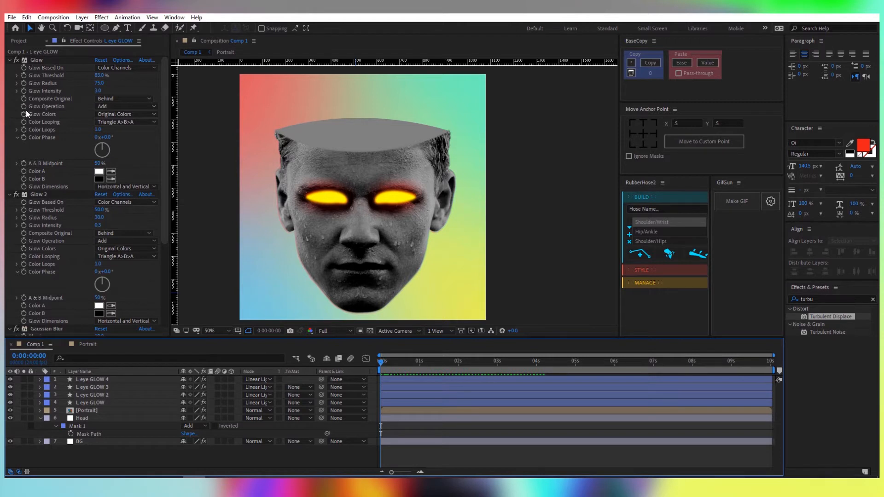
# Create a new composition named Beam, 500 px wide and 700 px high.
pyautogui.click(19, 41)
pyautogui.click(33, 333)
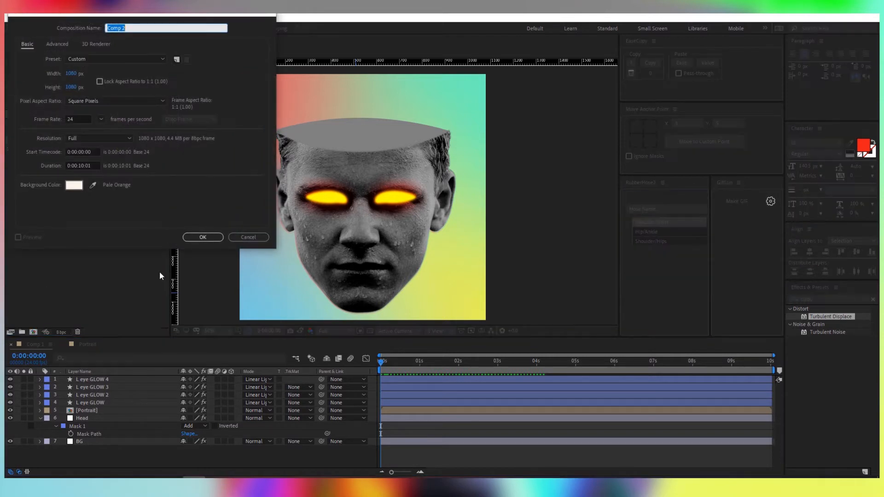
pyautogui.write('B')
pyautogui.press('Tab')
pyautogui.press('Tab')
pyautogui.press('Tab')
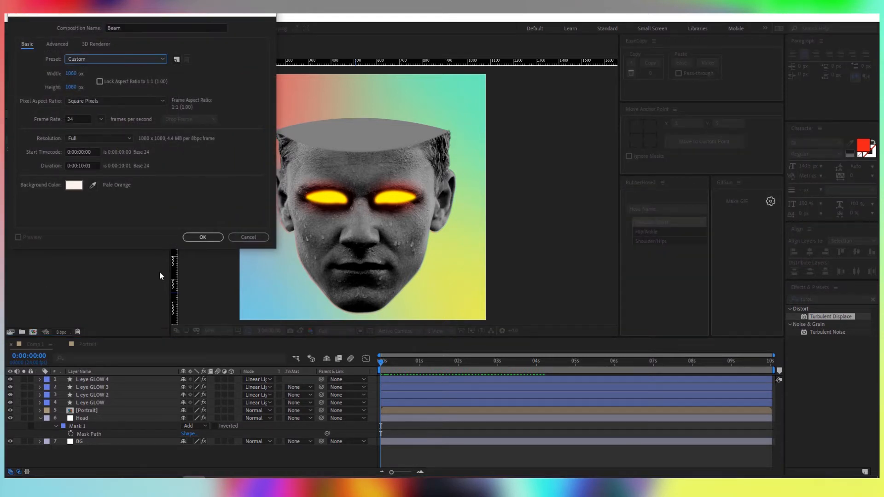
pyautogui.write('500')
pyautogui.press('Tab')
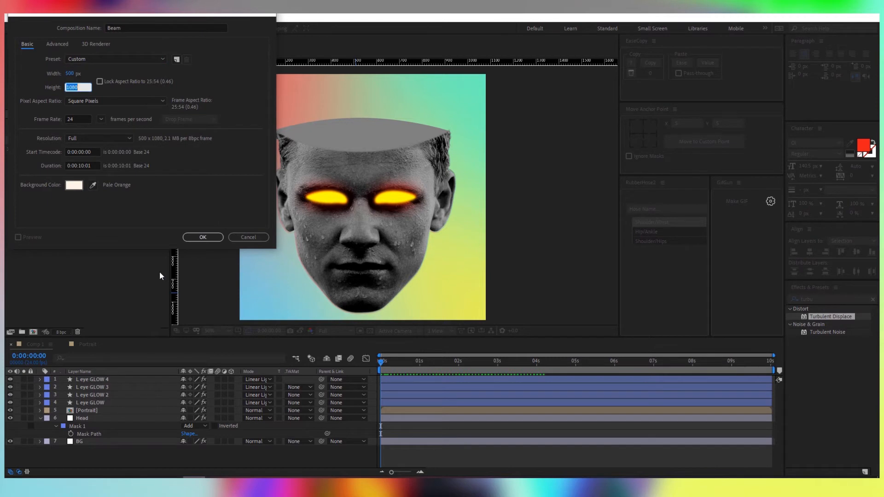
pyautogui.write('700')
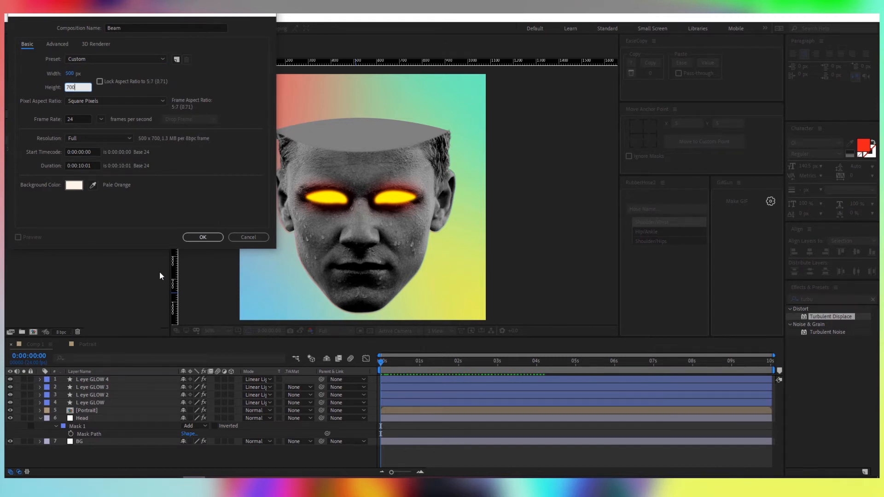
pyautogui.press('Return')
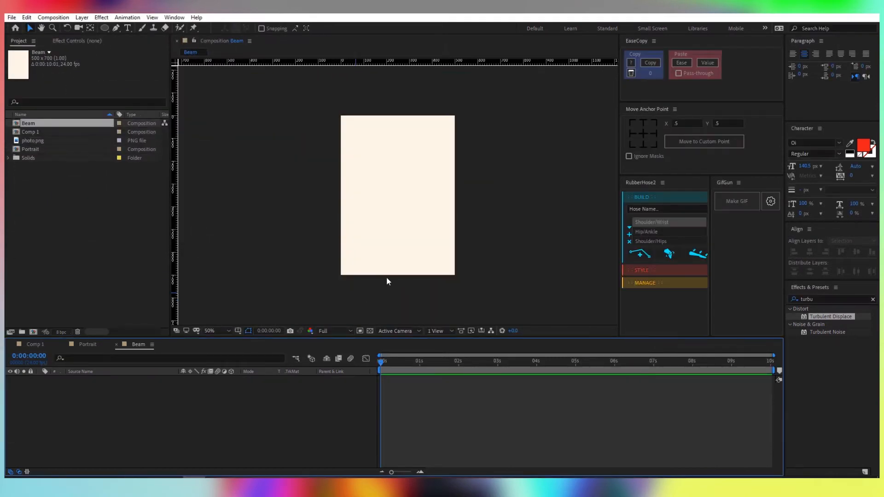
# Fit the Beam composition in the viewer, hide the rulers, and add a new adjustment layer.
pyautogui.hotkey('shift', '/')
pyautogui.hotkey('ctrl', 'r')
pyautogui.rightClick(175, 415)
pyautogui.moveTo(231, 314)
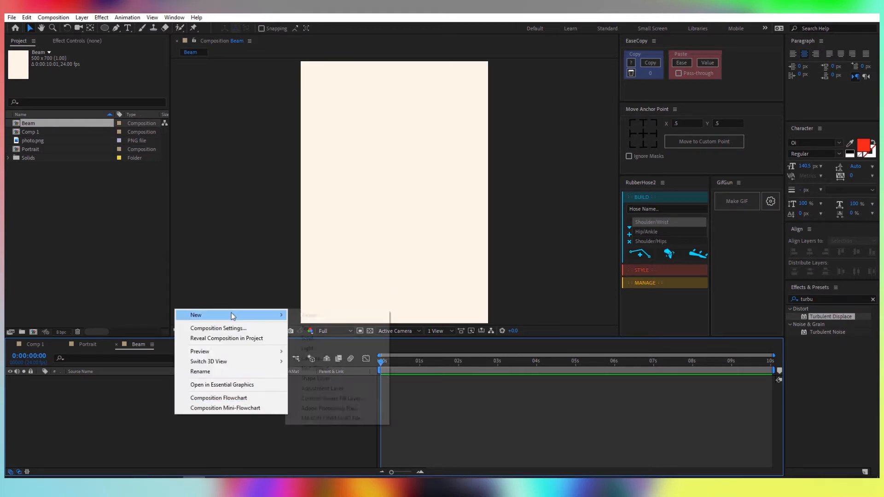
pyautogui.click(322, 388)
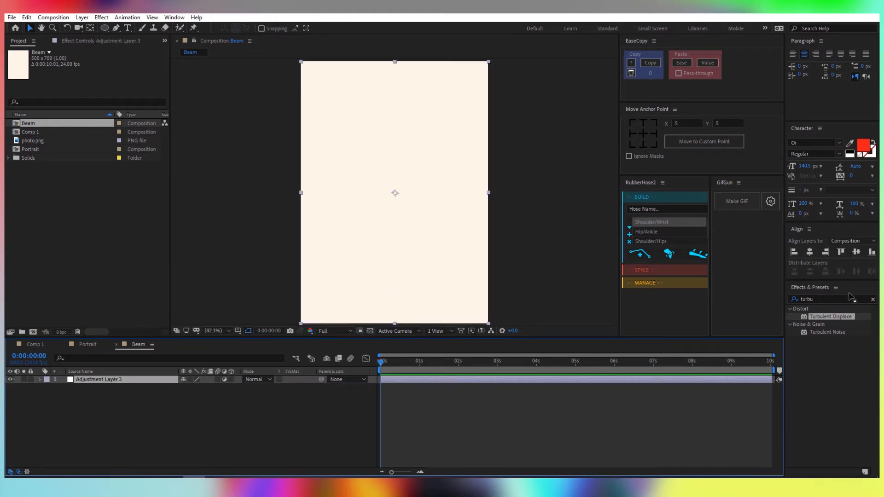
# Apply the Beam effect to the new adjustment layer and turn off its Adjustment Layer switch.
pyautogui.click(833, 299)
pyautogui.write('beam')
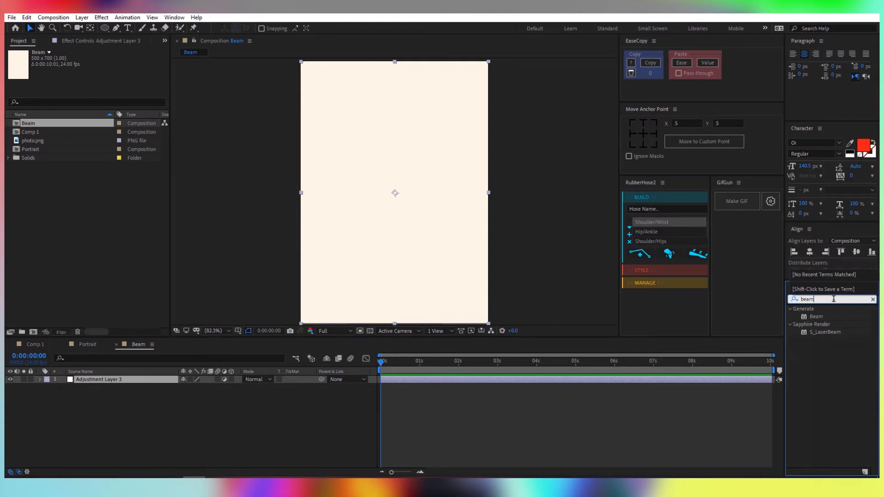
pyautogui.doubleClick(819, 317)
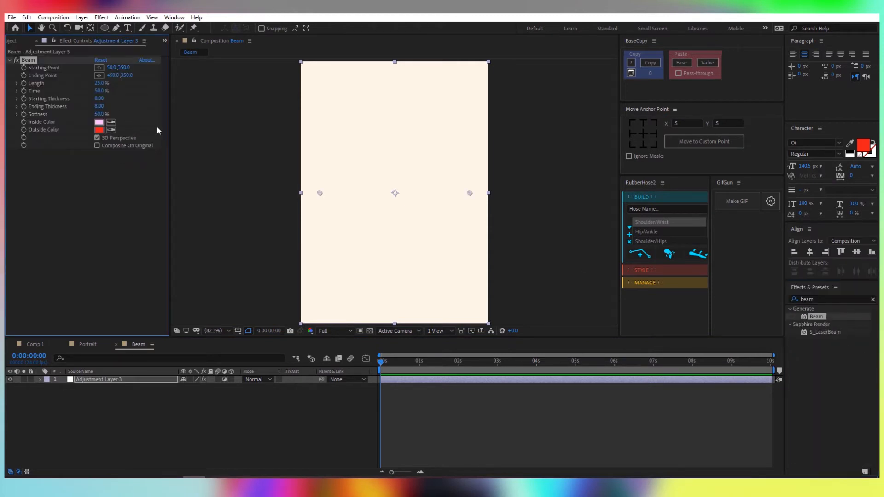
pyautogui.click(225, 379)
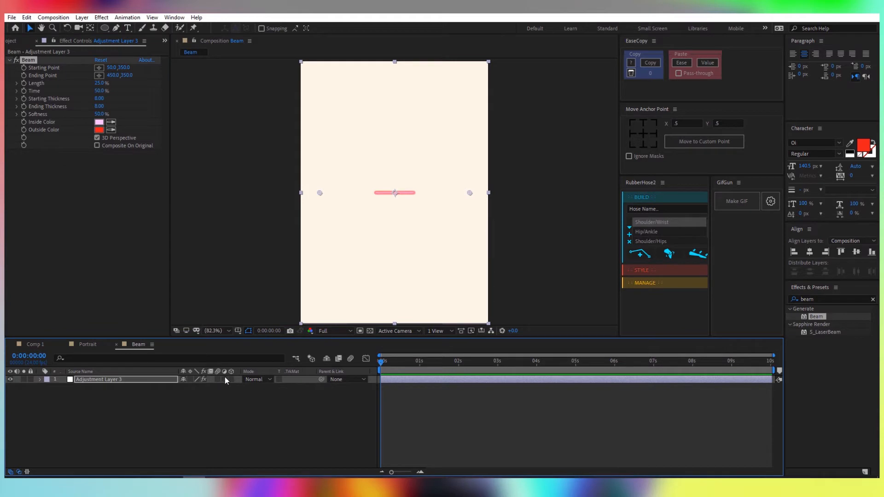
pyautogui.click(173, 379)
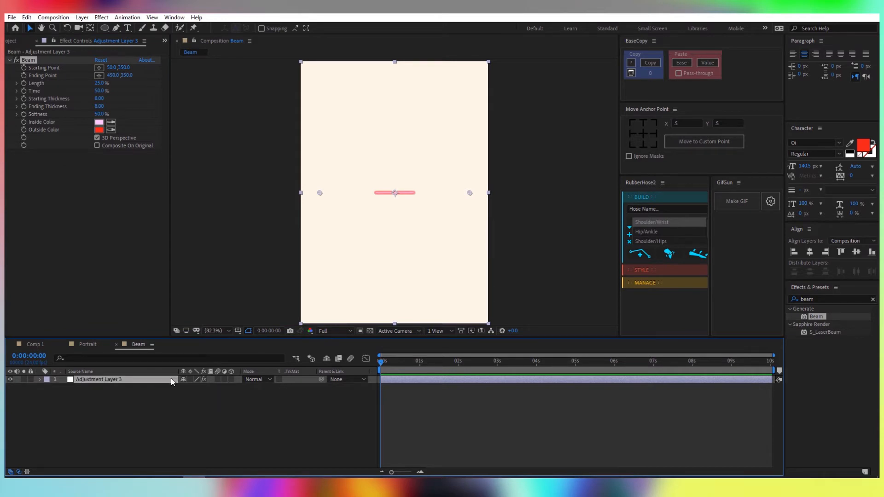
# Move the beam's starting point to about 14.7, 686.6 near the lower-left corner and its ending point to about 249.5, 13.4.
pyautogui.click(99, 68)
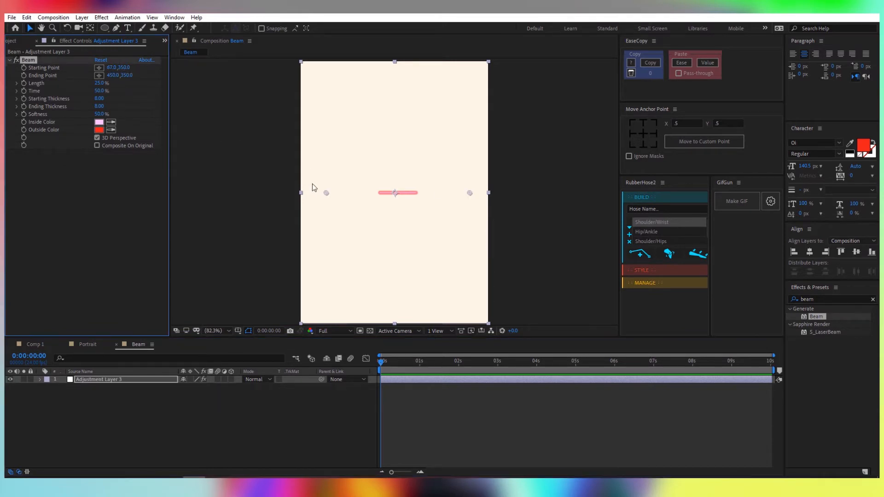
pyautogui.moveTo(313, 189); pyautogui.dragTo(372, 316)
pyautogui.moveTo(470, 193); pyautogui.dragTo(394, 64)
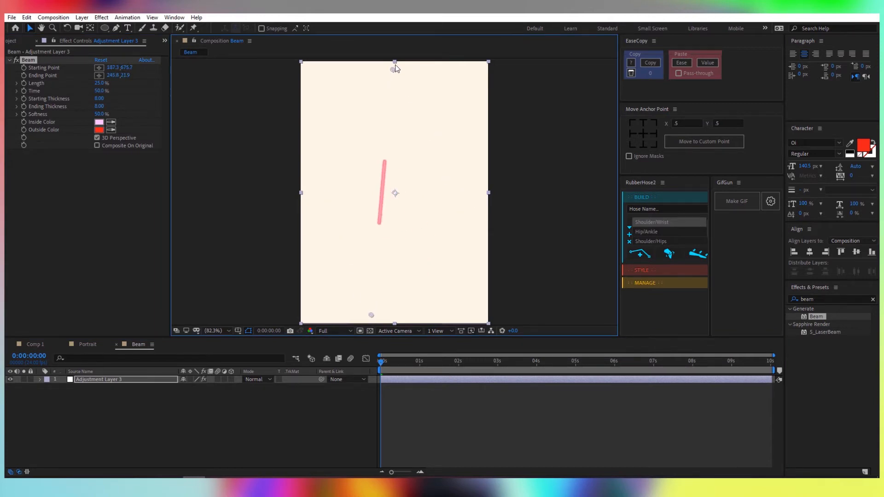
pyautogui.moveTo(369, 317); pyautogui.dragTo(306, 319)
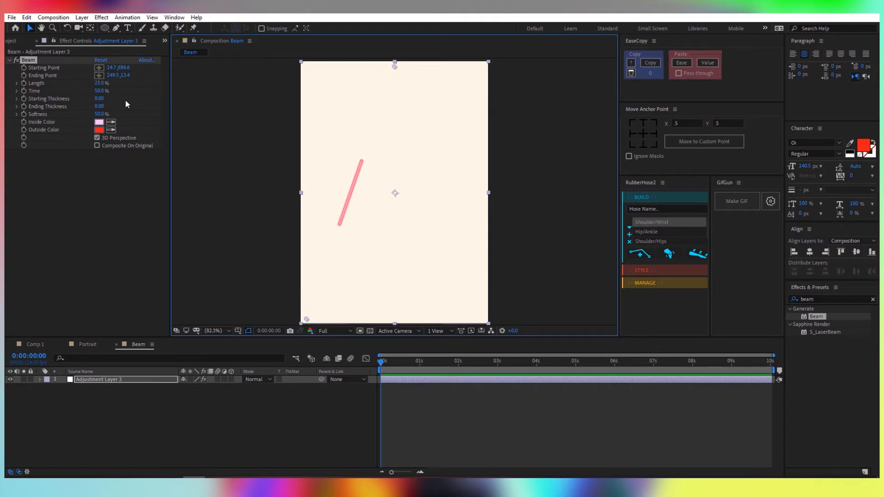
# Set the beam's Length first to 75% and finally to 100%, shifting its starting point to about 47.6, 684.2.
pyautogui.moveTo(102, 86)
pyautogui.mouseDown()
pyautogui.moveTo(138, 88)
pyautogui.moveTo(106, 84)
pyautogui.mouseUp()
pyautogui.write('7')
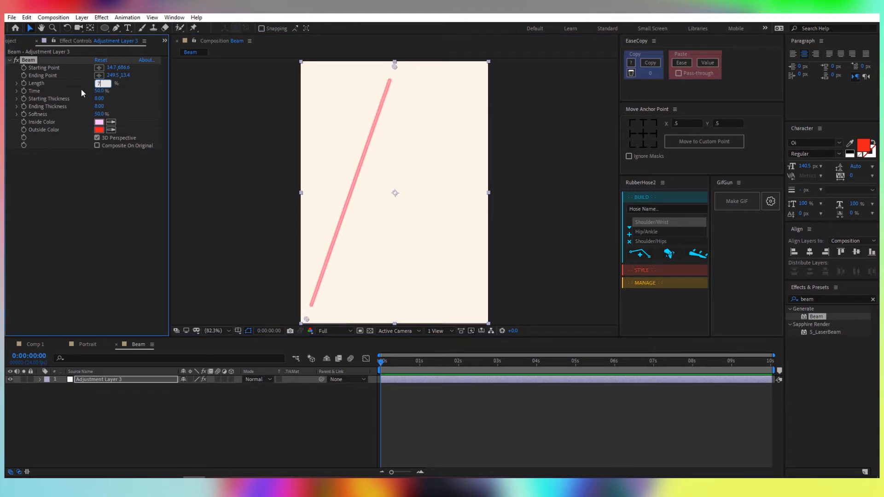
pyautogui.write('5')
pyautogui.press('Return')
pyautogui.moveTo(307, 319); pyautogui.dragTo(318, 318)
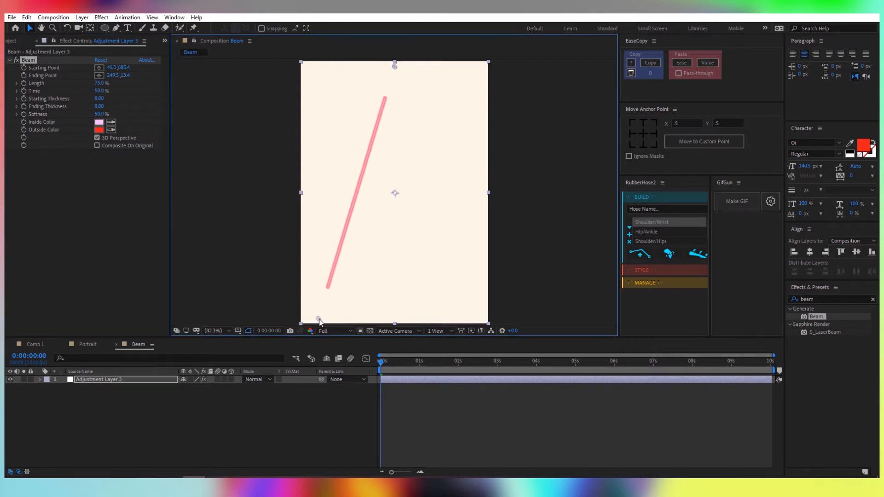
pyautogui.moveTo(105, 89); pyautogui.dragTo(422, 129)
pyautogui.click(102, 84)
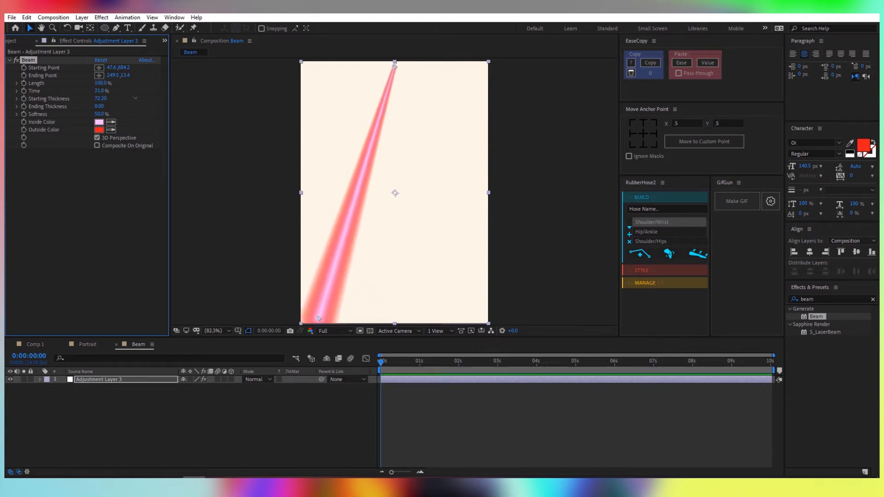
# Set both the Starting Thickness and the Ending Thickness of the beam to 90.
pyautogui.moveTo(135, 98); pyautogui.dragTo(172, 107)
pyautogui.hotkey('ctrl', 'z')
pyautogui.moveTo(106, 99); pyautogui.dragTo(198, 106)
pyautogui.click(103, 99)
pyautogui.write('90')
pyautogui.press('Return')
pyautogui.click(104, 106)
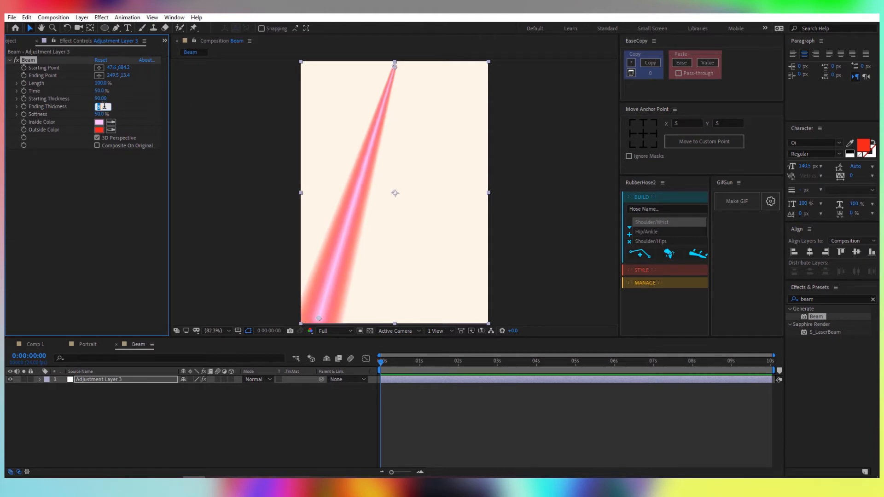
pyautogui.write('90')
pyautogui.press('Return')
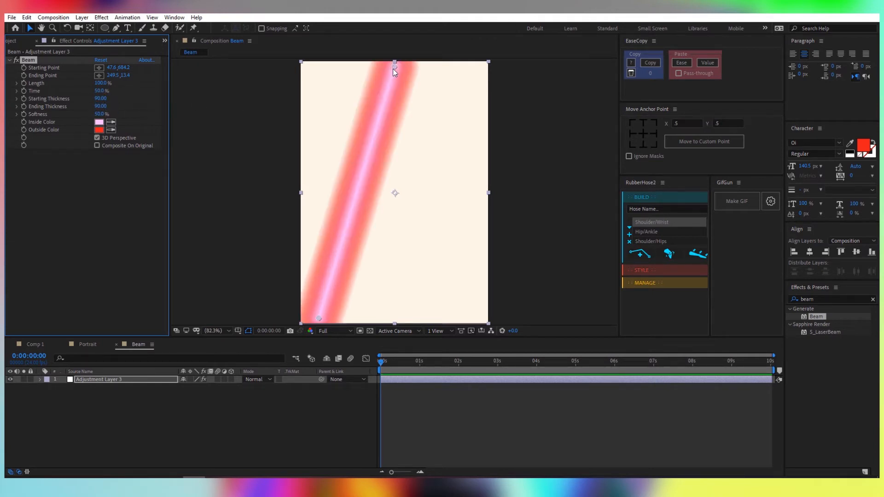
# Move the beam's ending point to about 175.3, 204.2, and set Starting Thickness to 70 and Ending Thickness to 80.
pyautogui.moveTo(393, 68); pyautogui.dragTo(373, 85)
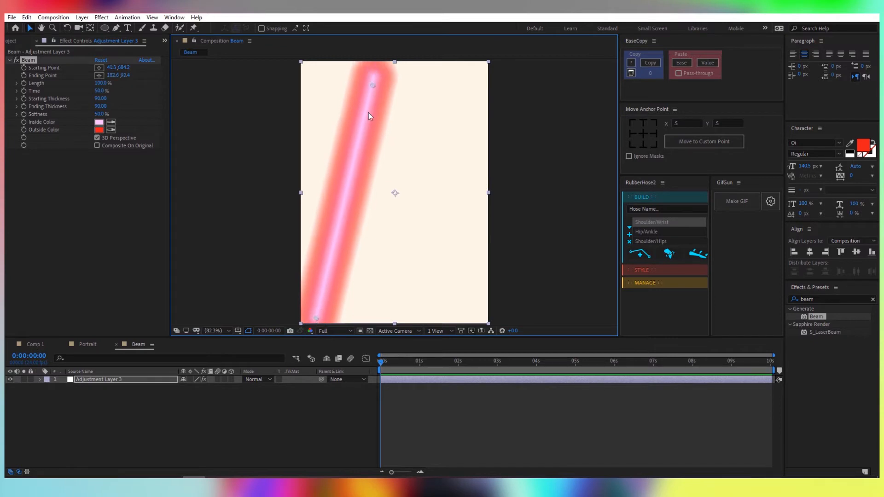
pyautogui.moveTo(369, 115); pyautogui.dragTo(367, 138)
pyautogui.moveTo(100, 99); pyautogui.dragTo(83, 98)
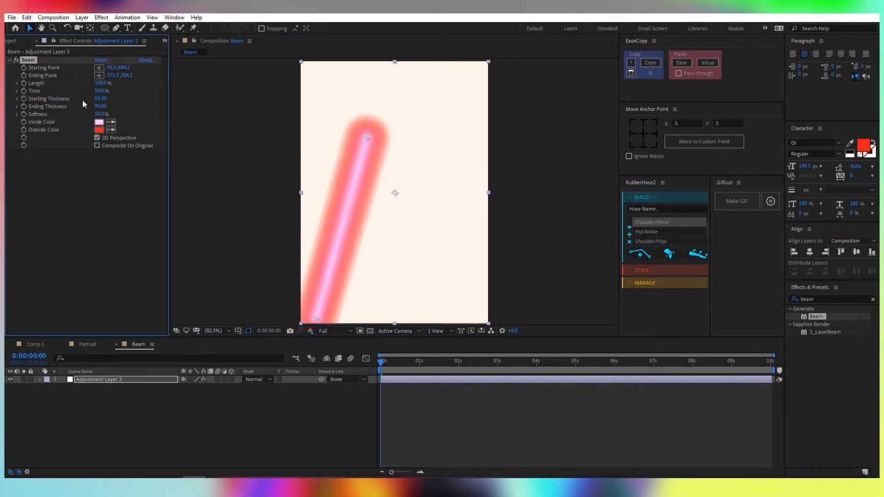
pyautogui.click(100, 99)
pyautogui.write('70')
pyautogui.press('Return')
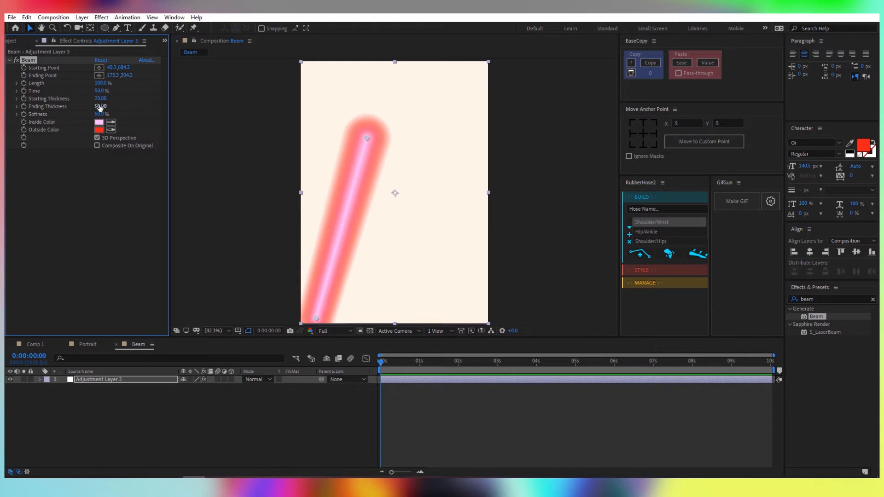
pyautogui.click(100, 106)
pyautogui.write('80.00')
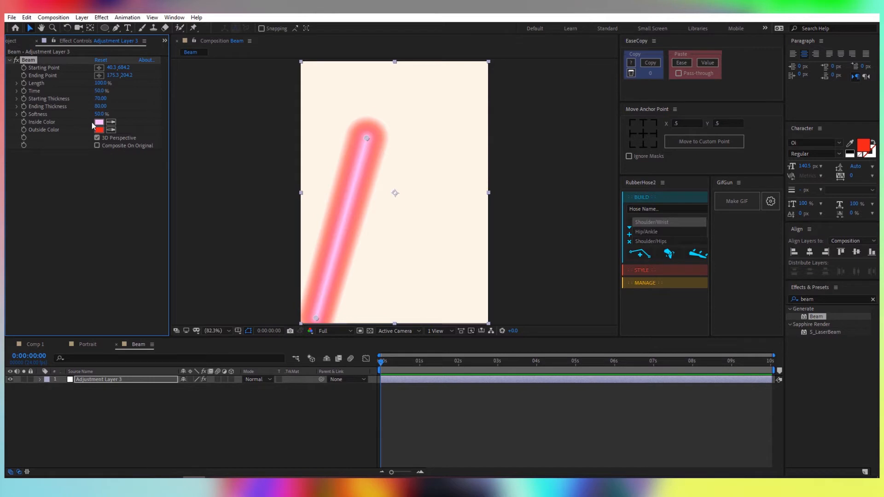
pyautogui.click(99, 122)
pyautogui.click(246, 113)
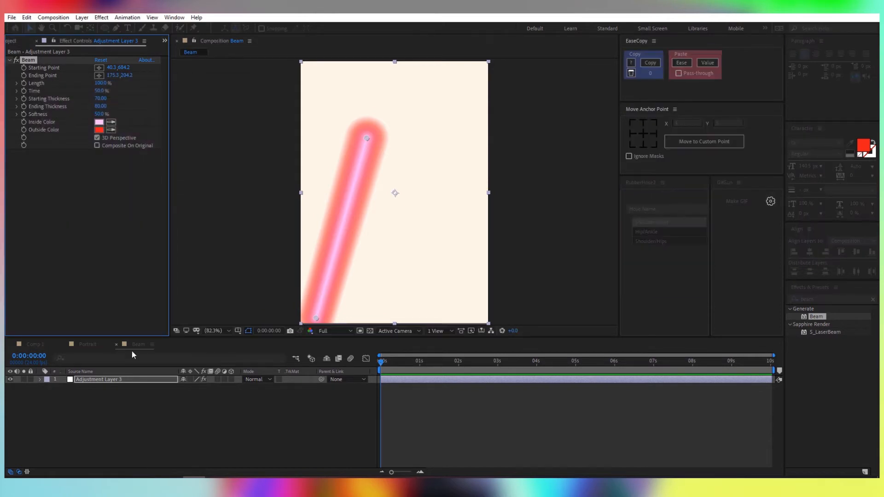
# Duplicate the beam layer and move the copy's starting point right to about 125.3, 681.8.
pyautogui.click(136, 383)
pyautogui.hotkey('ctrl', 'd')
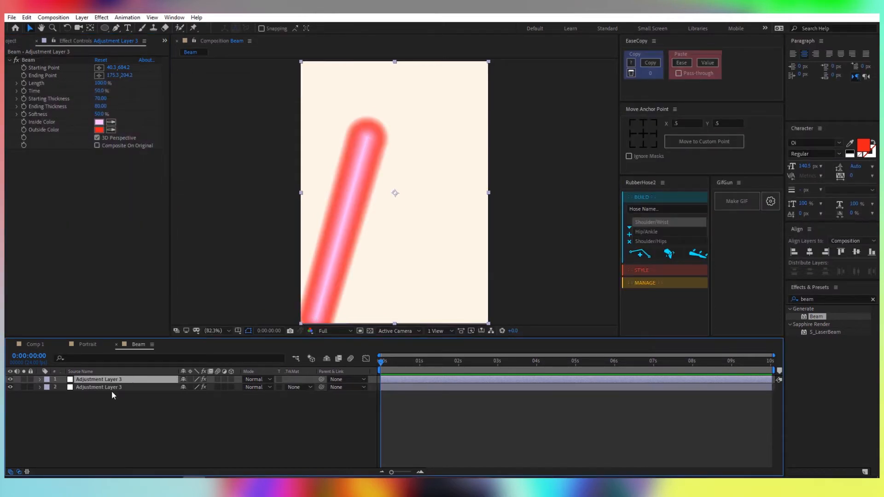
pyautogui.click(36, 61)
pyautogui.moveTo(315, 319); pyautogui.dragTo(348, 318)
# Recolor the copied beam with Inside Color #498bc8 and Outside Color #072dee, and shift its starting point to about 163.0, 709.7.
pyautogui.click(99, 122)
pyautogui.moveTo(164, 134); pyautogui.dragTo(162, 143)
pyautogui.moveTo(114, 118); pyautogui.dragTo(120, 105)
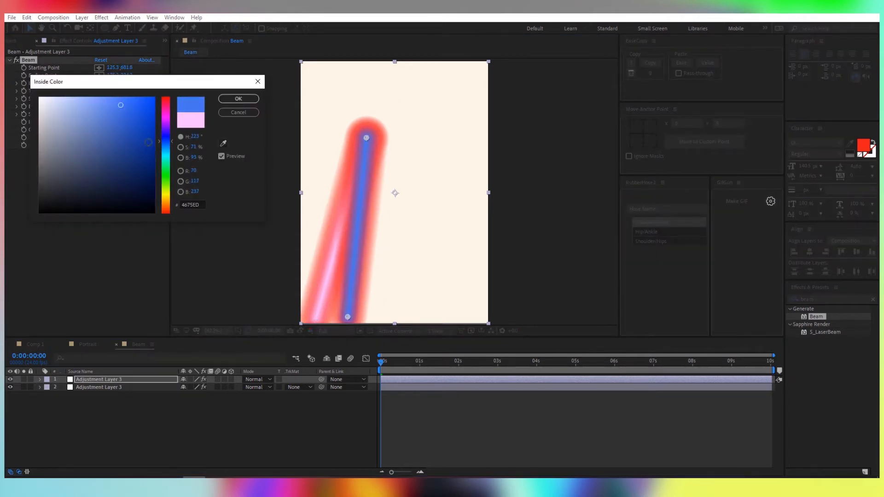
pyautogui.click(163, 146)
pyautogui.click(112, 122)
pyautogui.click(226, 99)
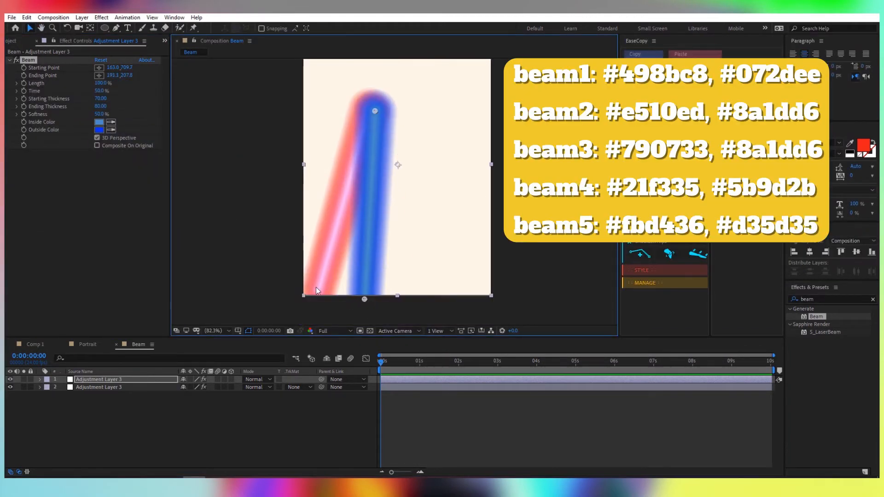
# Move the red beam's starting point right to sit beside the blue beam's base, and duplicate the blue beam layer.
pyautogui.click(115, 387)
pyautogui.moveTo(316, 295); pyautogui.dragTo(339, 297)
pyautogui.click(130, 380)
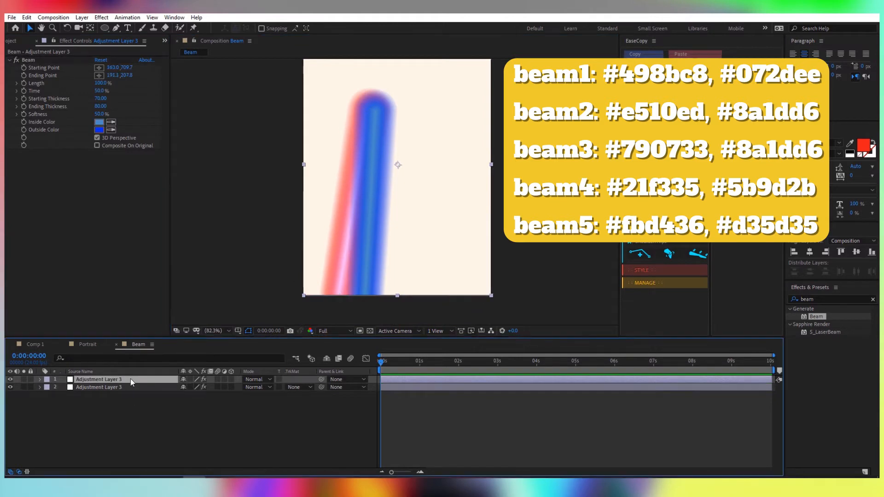
pyautogui.hotkey('ctrl', 'd')
# Give the new copy Inside Color #e510ed and Outside Color #8a1dd6, and move its starting point to about 229.8, 708.5.
pyautogui.click(28, 60)
pyautogui.click(99, 122)
pyautogui.click(165, 117)
pyautogui.click(146, 105)
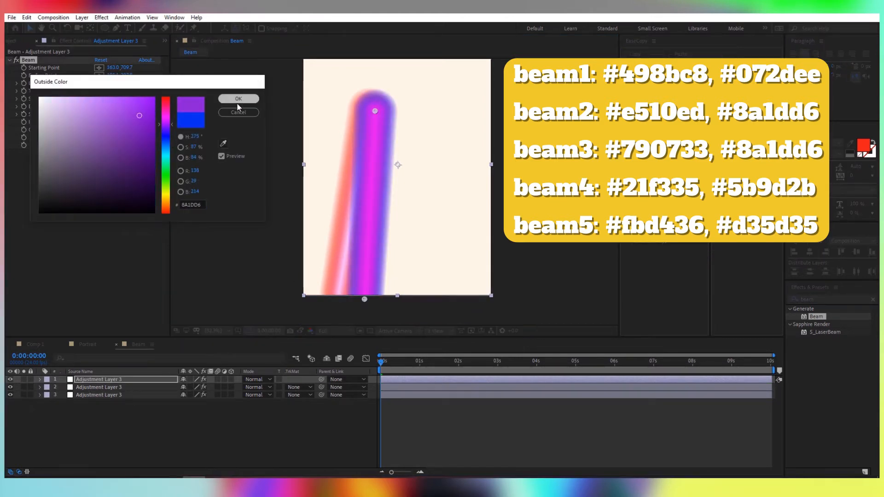
pyautogui.click(238, 99)
pyautogui.moveTo(364, 299); pyautogui.dragTo(389, 299)
# Duplicate the magenta beam layer and set the copy's Inside Color to green #21f335.
pyautogui.hotkey('ctrl', 'd')
pyautogui.click(99, 122)
pyautogui.click(166, 172)
pyautogui.press('Return')
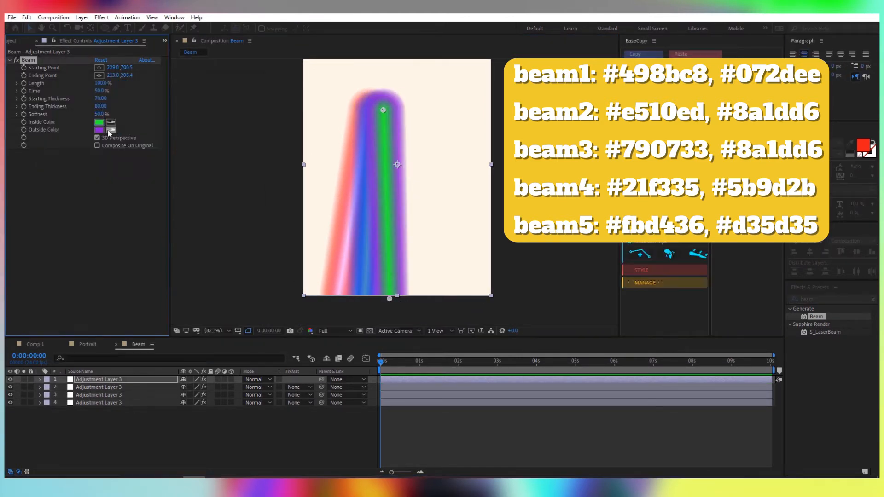
# Set the green beam's Outside Color to #5b9d2b, and move its starting point to about 293.0, 702.4 and ending point to about 219.1, 192.0.
pyautogui.click(99, 130)
pyautogui.click(165, 183)
pyautogui.click(124, 141)
pyautogui.press('Return')
pyautogui.moveTo(383, 110); pyautogui.dragTo(385, 105)
pyautogui.moveTo(390, 299); pyautogui.dragTo(414, 296)
# Duplicate the green beam layer and recolor the copy with Inside Color #fbd436 and Outside Color #d35d35.
pyautogui.click(127, 380)
pyautogui.hotkey('ctrl', 'd')
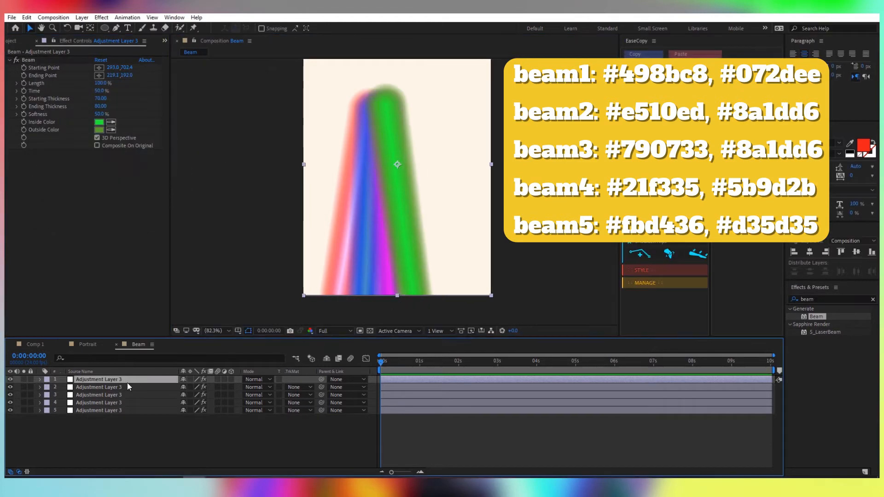
pyautogui.click(99, 122)
pyautogui.click(165, 198)
pyautogui.press('Return')
pyautogui.click(99, 130)
pyautogui.click(165, 207)
pyautogui.click(127, 111)
pyautogui.click(231, 100)
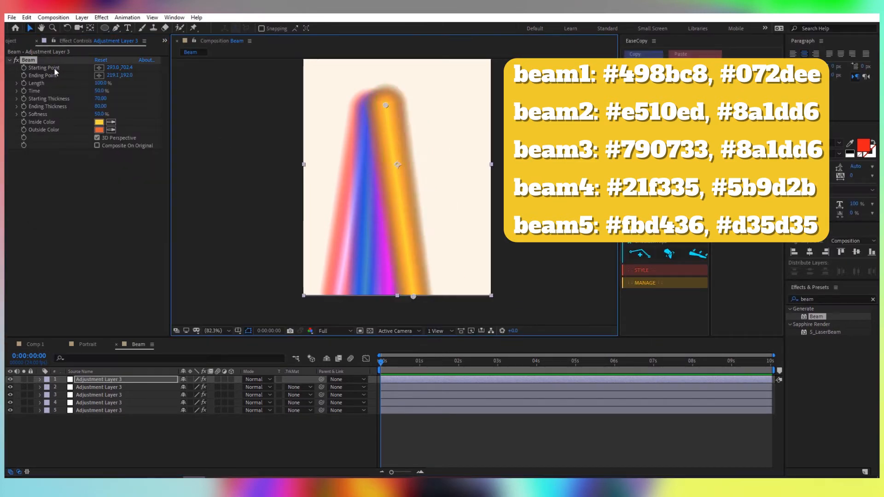
# Move the yellow beam right of the green beam, and shift the green beam's starting point to about 296.7, 701.2 and ending point to about 230.0, 194.4.
pyautogui.moveTo(413, 297); pyautogui.dragTo(446, 300)
pyautogui.moveTo(385, 105); pyautogui.dragTo(407, 106)
pyautogui.hotkey('ctrl', 'Down')
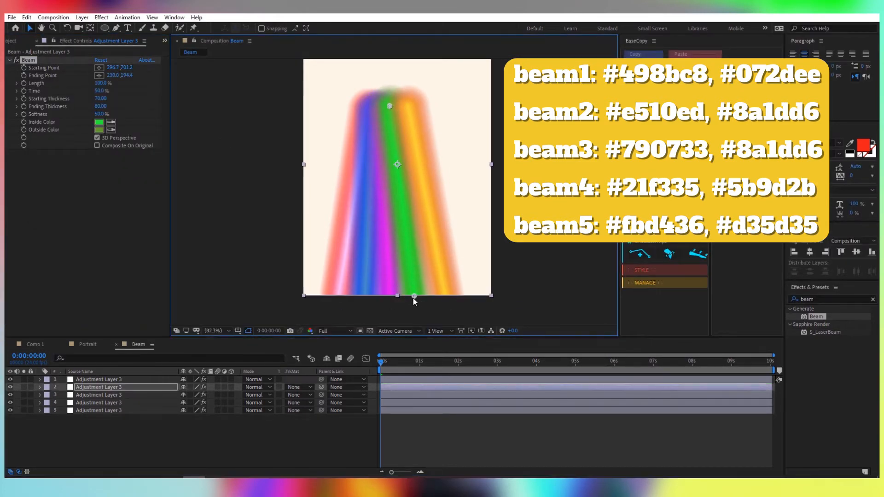
# Tighten the fan of beams by moving the red beam's ending point right and the yellow beam's starting point slightly left.
pyautogui.click(127, 410)
pyautogui.click(28, 60)
pyautogui.moveTo(368, 109); pyautogui.dragTo(394, 108)
pyautogui.click(127, 403)
pyautogui.click(28, 60)
pyautogui.click(131, 394)
pyautogui.hotkey('ctrl', 'Up')
pyautogui.hotkey('ctrl', 'Up')
pyautogui.moveTo(446, 300); pyautogui.dragTo(439, 305)
# Add the Beam composition as the top layer of Comp 1 and position its beams to start at the glowing eye on the left.
pyautogui.click(36, 344)
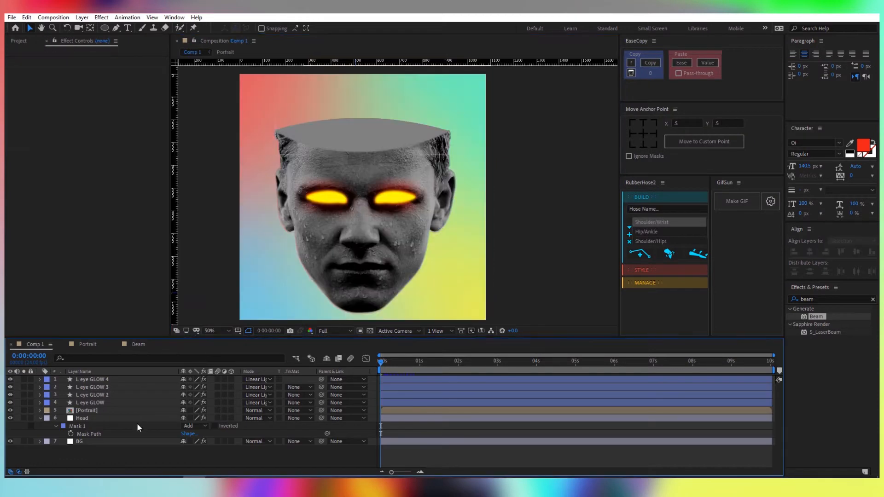
pyautogui.click(19, 41)
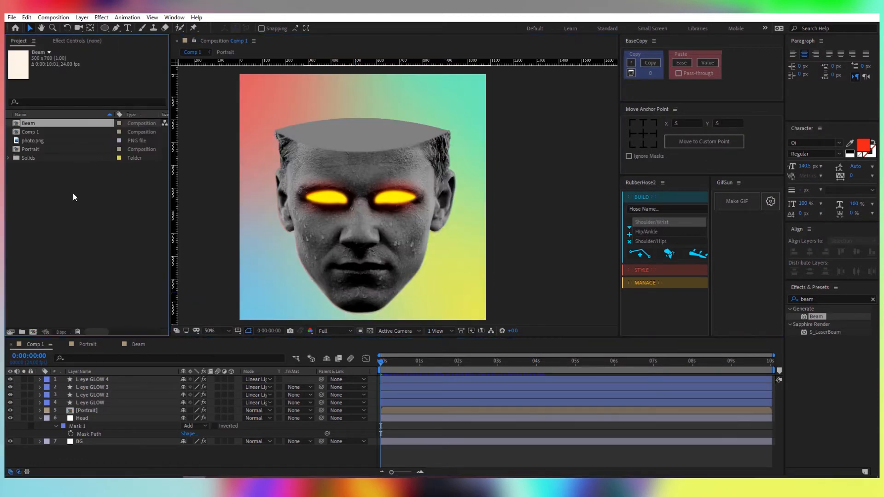
pyautogui.moveTo(32, 123); pyautogui.dragTo(128, 377)
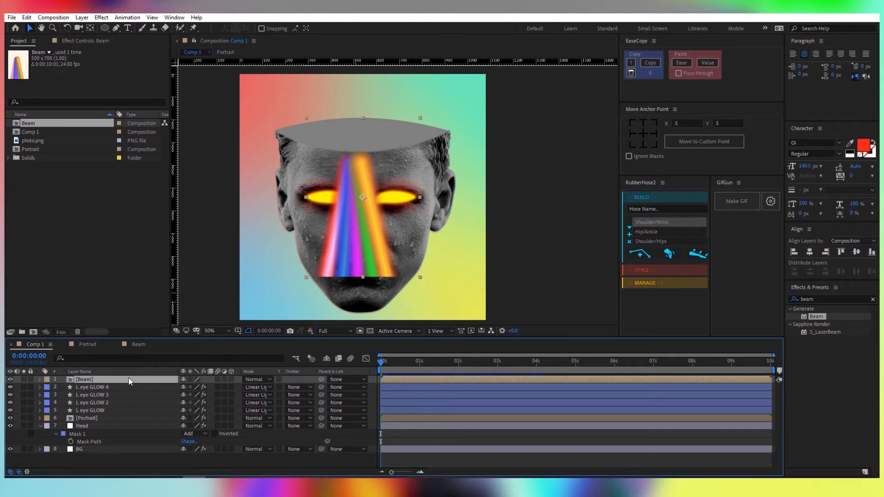
pyautogui.moveTo(330, 293); pyautogui.dragTo(326, 293)
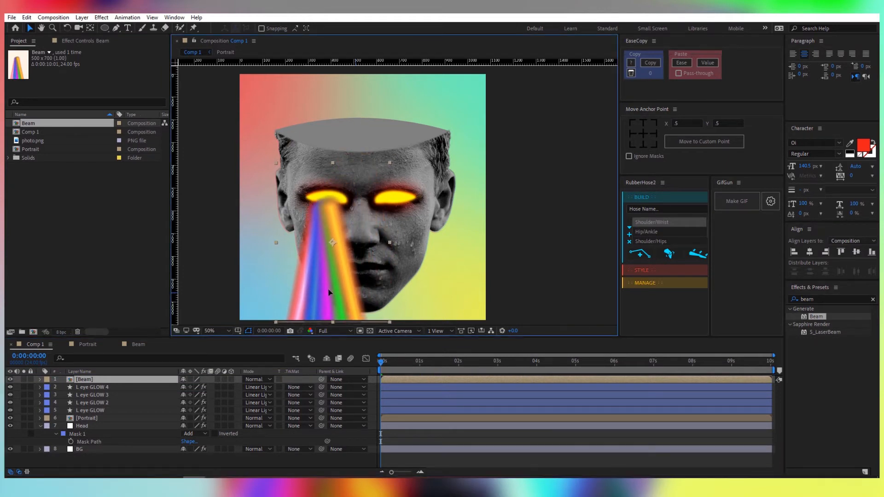
# Scale the Beam layer to 119% and reposition it so the beams still start at the left eye and run past the lower edge.
pyautogui.click(127, 379)
pyautogui.press('s')
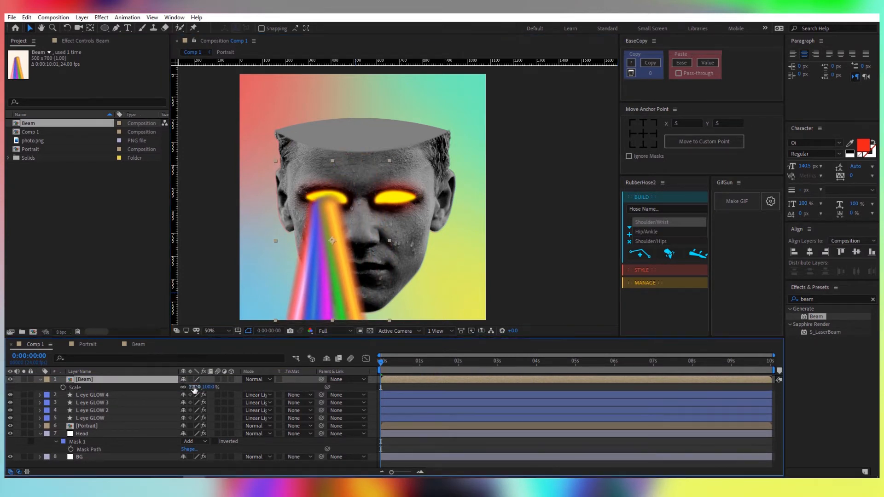
pyautogui.moveTo(194, 388); pyautogui.dragTo(203, 388)
pyautogui.moveTo(368, 238); pyautogui.dragTo(370, 220)
pyautogui.moveTo(343, 248); pyautogui.dragTo(346, 253)
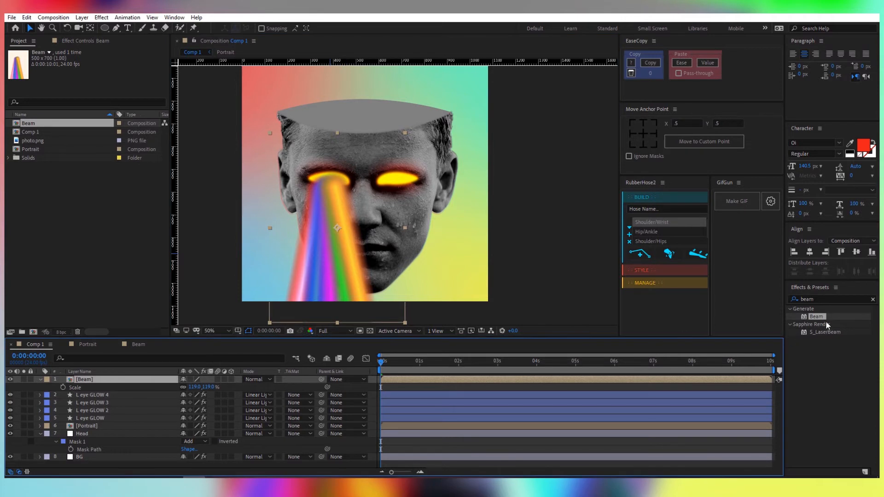
# Apply CC Color Offset to the Beam layer and keyframe its Red, Green and Blue Phase at 0° at the composition's start.
pyautogui.click(831, 299)
pyautogui.write('color off')
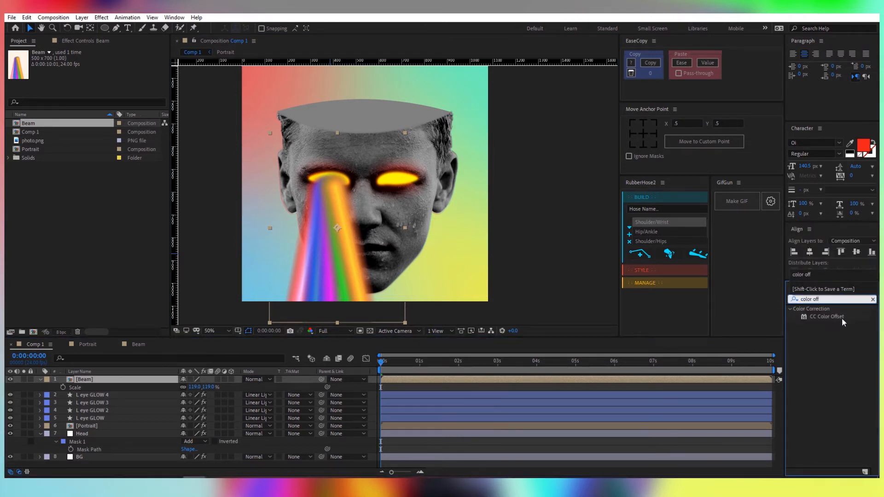
pyautogui.doubleClick(826, 318)
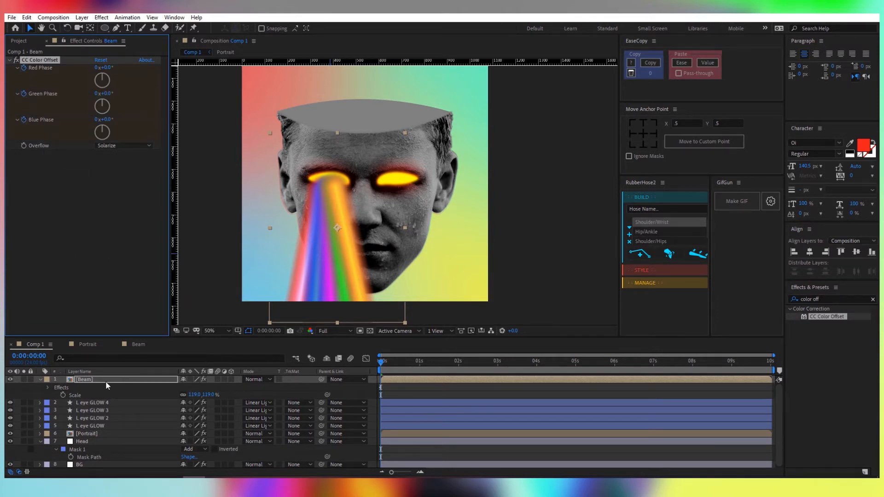
pyautogui.click(107, 380)
pyautogui.press('u')
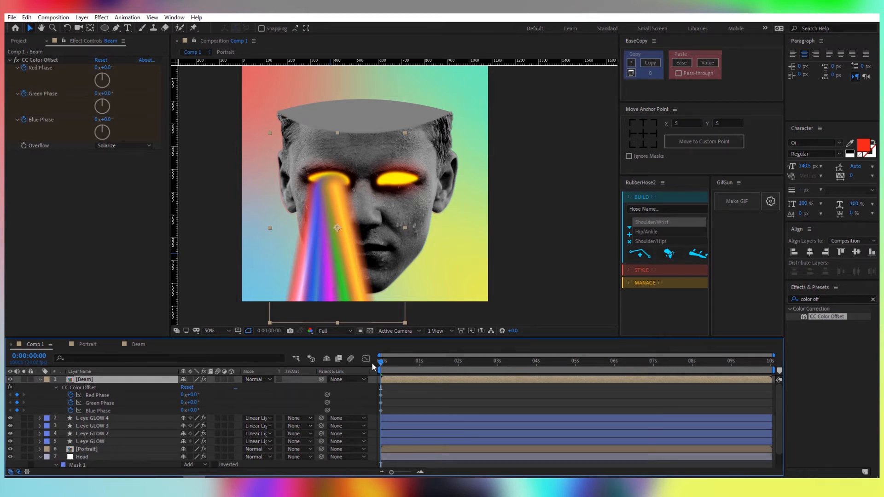
# At 0:00:01:16, keyframe the beam's Red Phase at 67°, Green Phase at -55° and Blue Phase at 117°.
pyautogui.press('space')
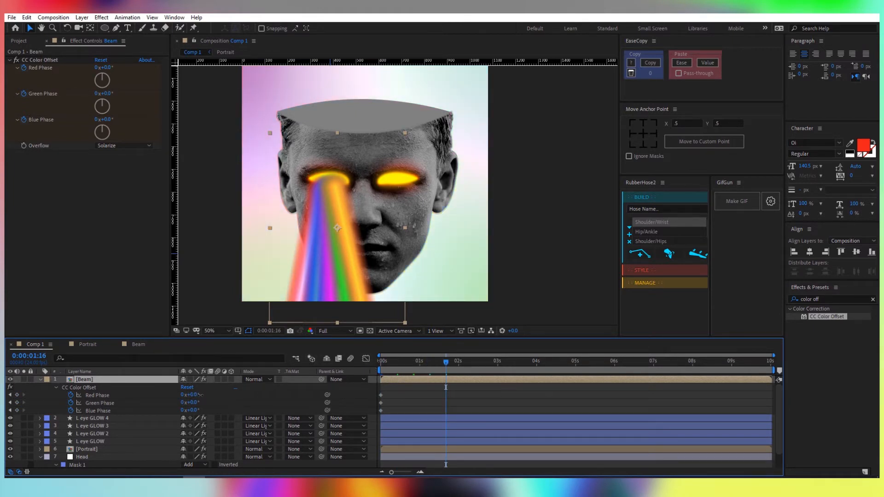
pyautogui.moveTo(197, 395); pyautogui.dragTo(251, 412)
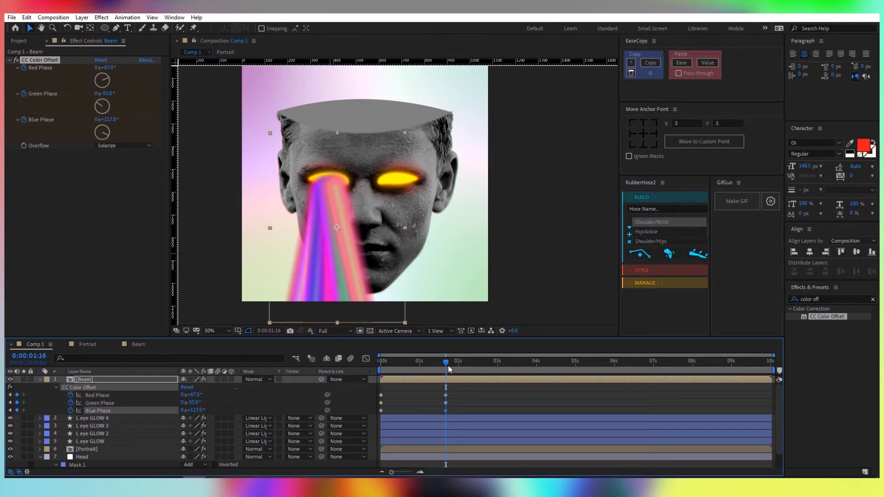
# At 0:00:03:18, keyframe Red Phase at 304°, Green Phase at -52° and Blue Phase at 325°, and apply Easy Ease to all phase keyframes.
pyautogui.press('space')
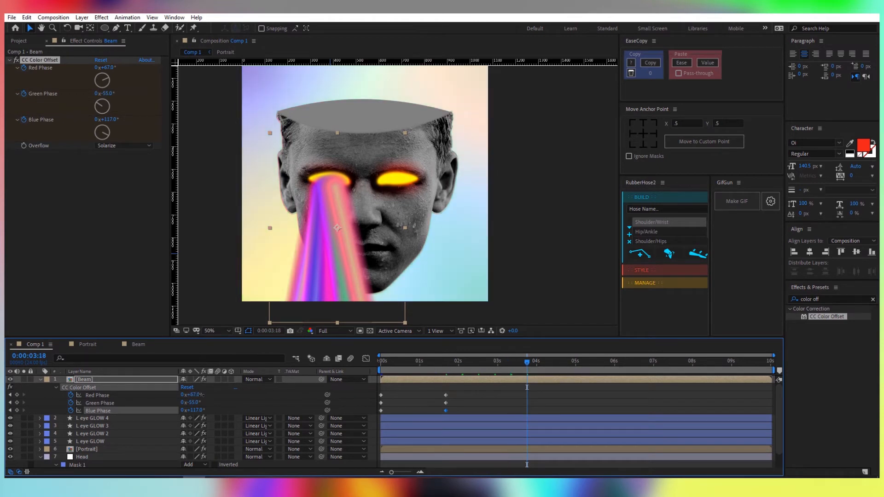
pyautogui.moveTo(201, 395); pyautogui.dragTo(326, 395)
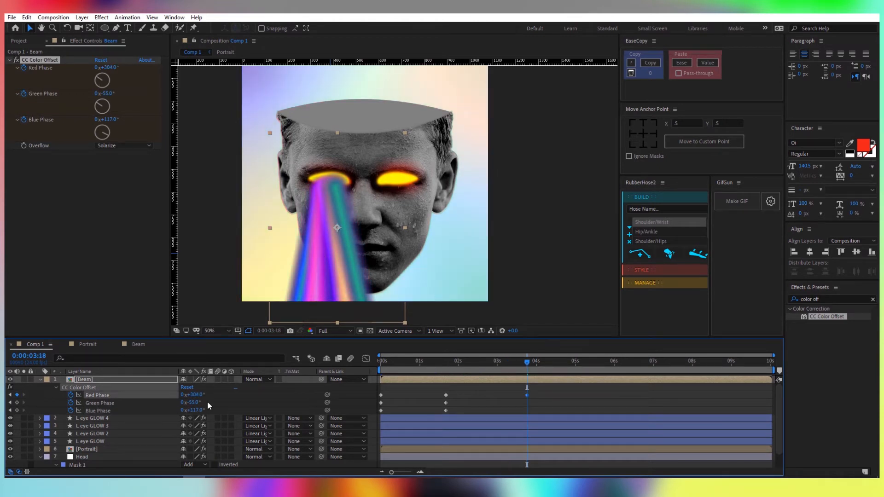
pyautogui.moveTo(201, 403); pyautogui.dragTo(295, 412)
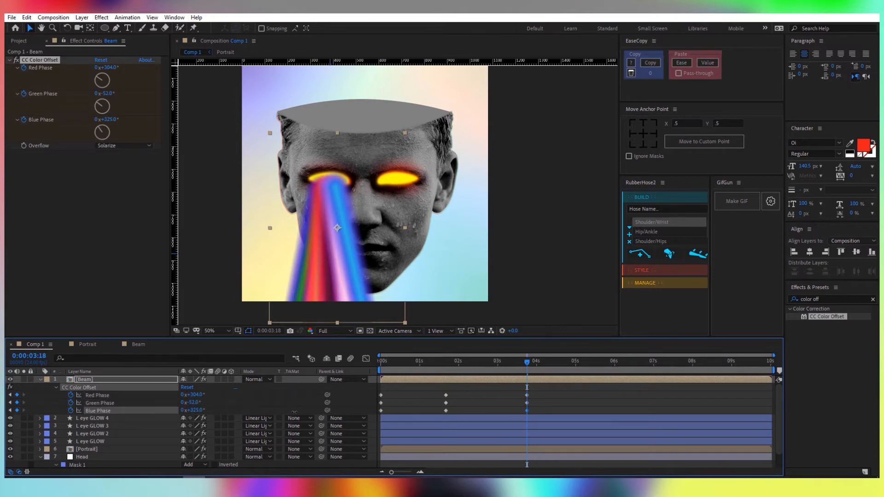
pyautogui.moveTo(552, 386); pyautogui.dragTo(374, 418)
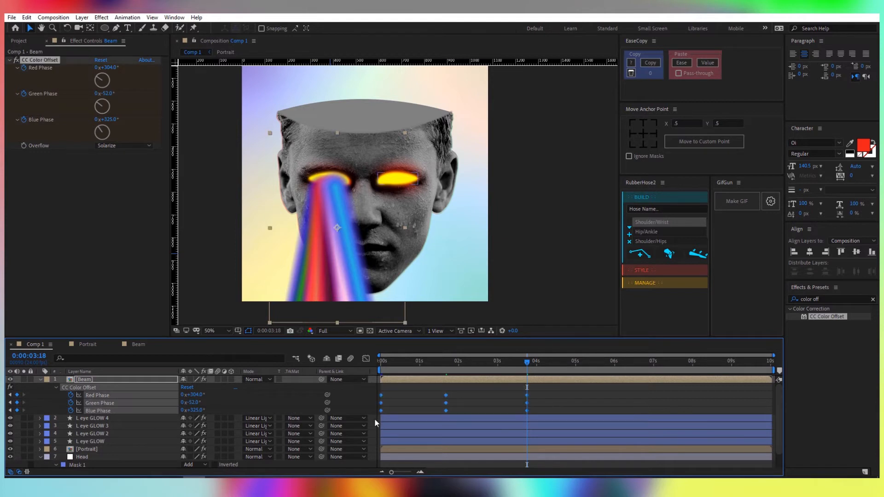
pyautogui.press('F9')
# Add the expression loopOut("pingpong") to the Beam layer's Red Phase.
pyautogui.keyDown('alt'); pyautogui.click(70, 395); pyautogui.keyUp('alt')
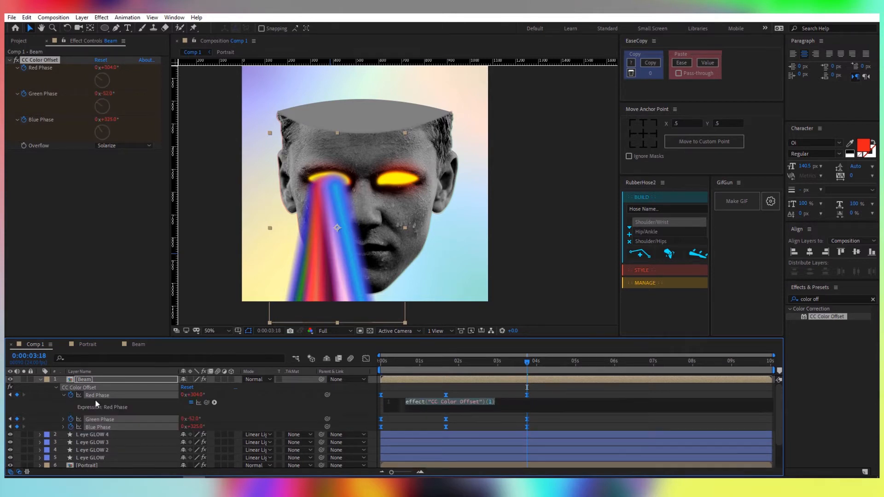
pyautogui.write('loop')
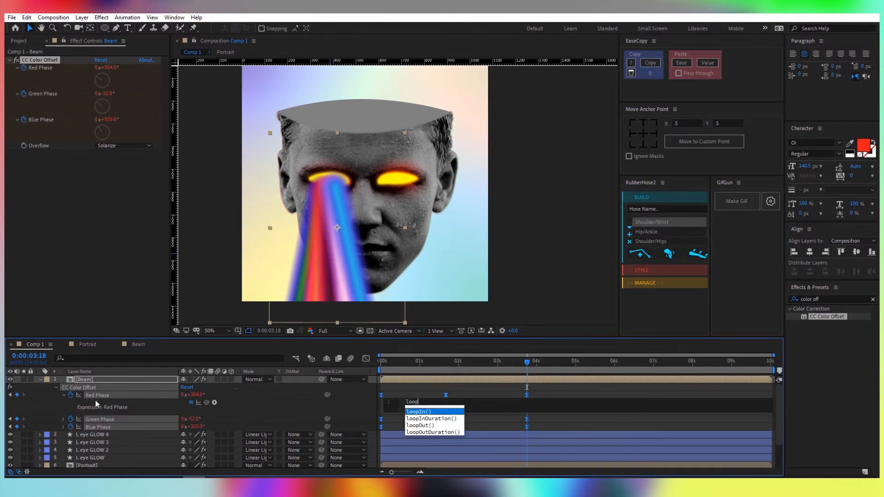
pyautogui.write('Out()"')
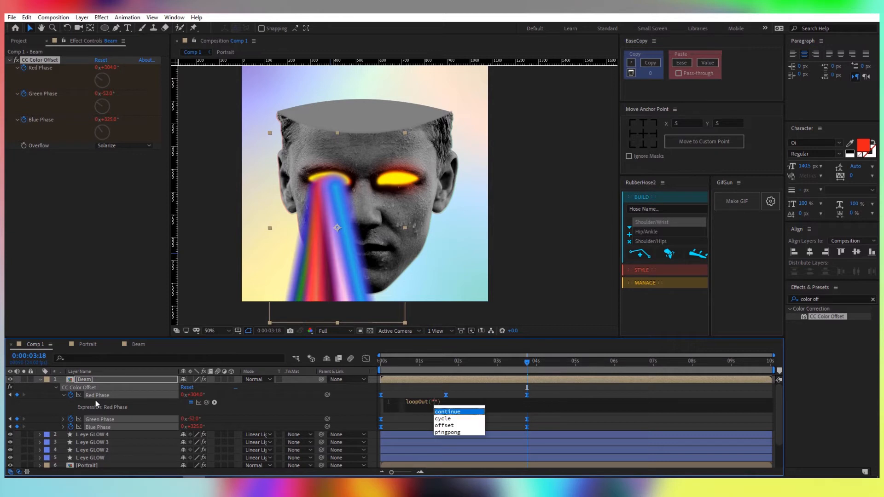
pyautogui.press('Down')
pyautogui.press('Down')
pyautogui.press('Down')
pyautogui.press('Return')
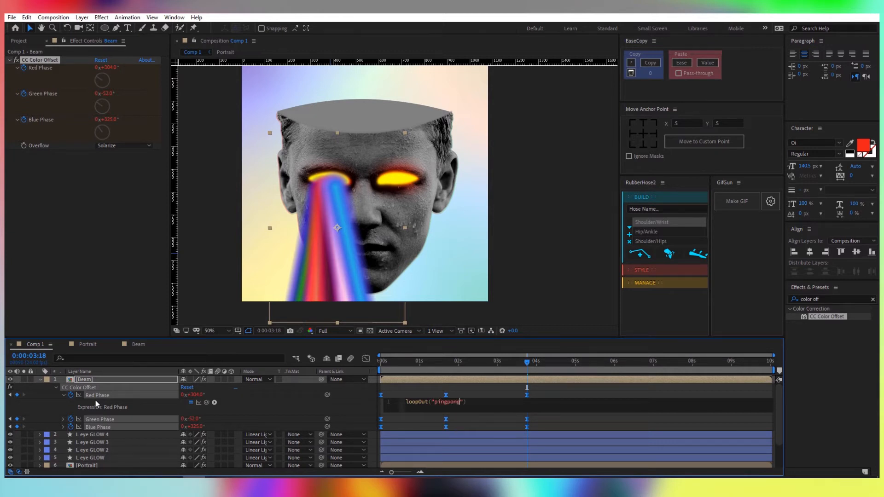
# Copy the Red Phase expression loopOut("pingpong") onto the Beam layer's Green Phase.
pyautogui.hotkey('ctrl', 'a')
pyautogui.hotkey('ctrl', 'c')
pyautogui.click(286, 391)
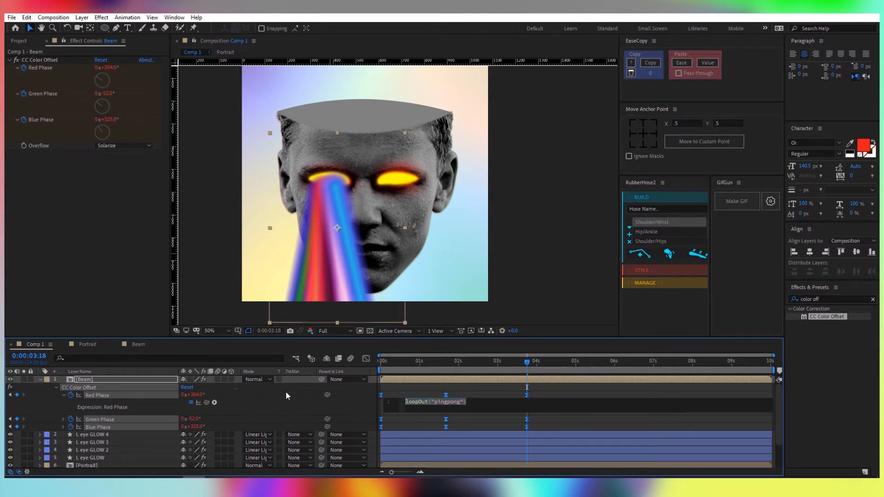
pyautogui.keyDown('alt'); pyautogui.click(71, 419); pyautogui.keyUp('alt')
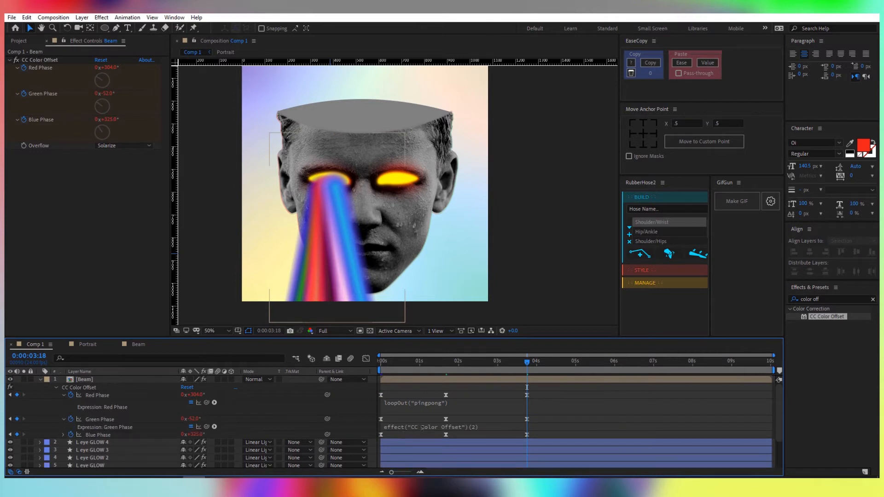
pyautogui.click(422, 429)
pyautogui.hotkey('ctrl', 'a')
pyautogui.hotkey('ctrl', 'v')
# Add the expression loopOut("pingpong") to the Beam layer's Blue Phase and preview the color animation from the composition's start.
pyautogui.click(79, 444)
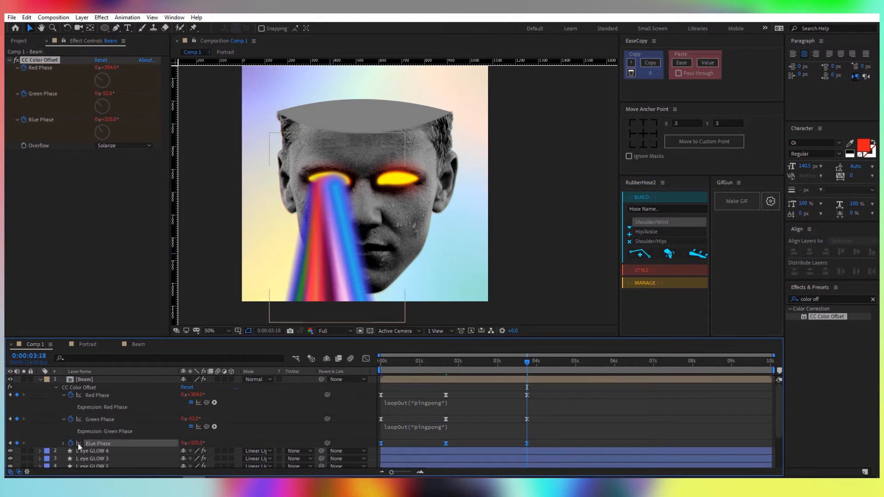
pyautogui.keyDown('alt'); pyautogui.click(70, 443); pyautogui.keyUp('alt')
pyautogui.click(464, 450)
pyautogui.hotkey('ctrl', 'a')
pyautogui.hotkey('ctrl', 'v')
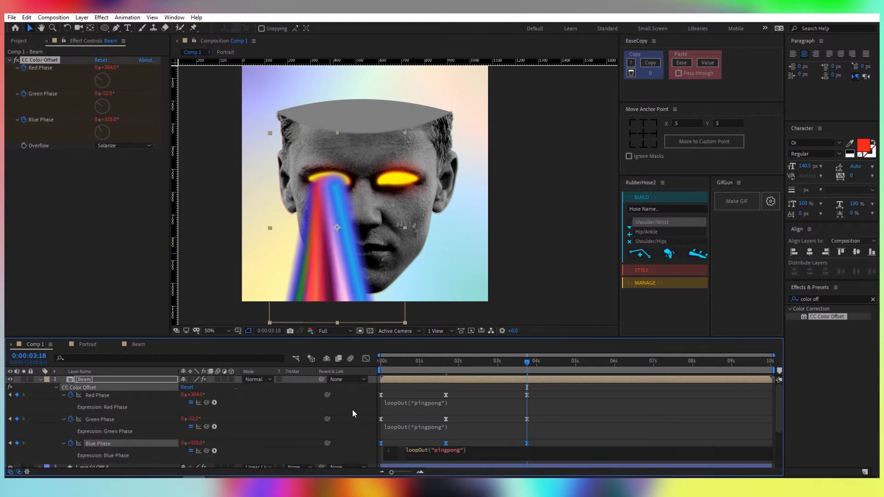
pyautogui.click(353, 411)
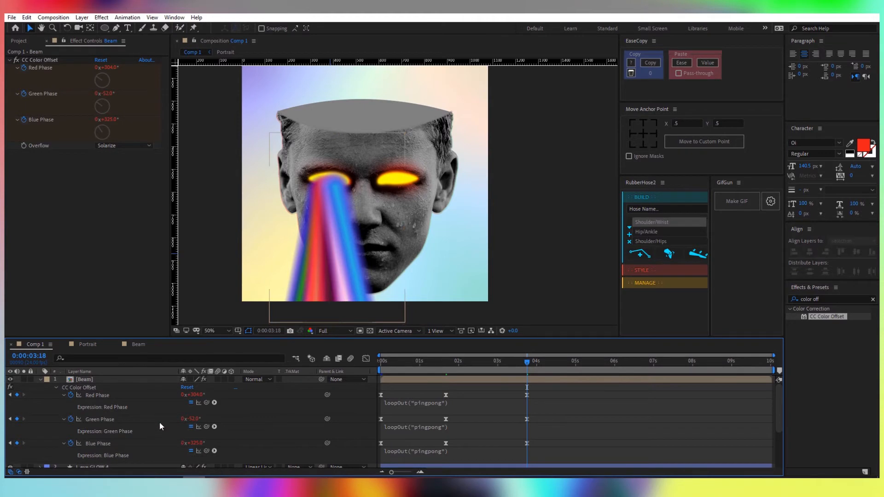
pyautogui.click(115, 379)
pyautogui.moveTo(474, 361); pyautogui.dragTo(371, 370)
pyautogui.press('space')
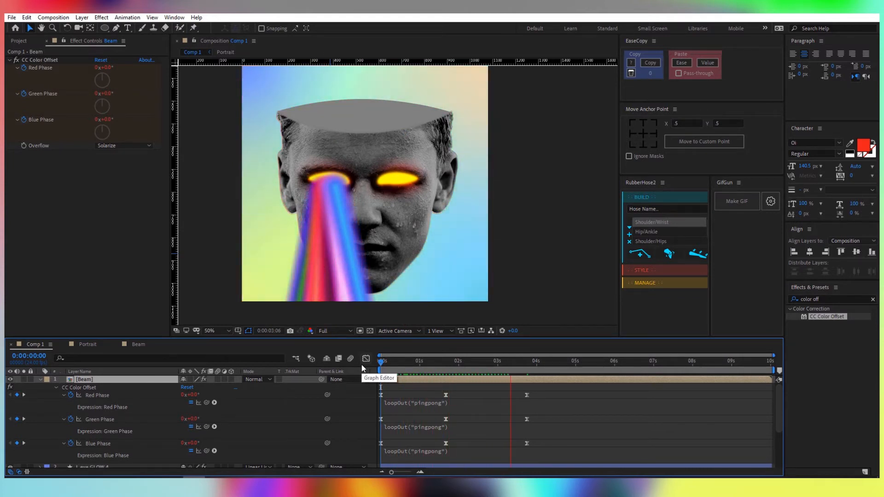
pyautogui.press('space')
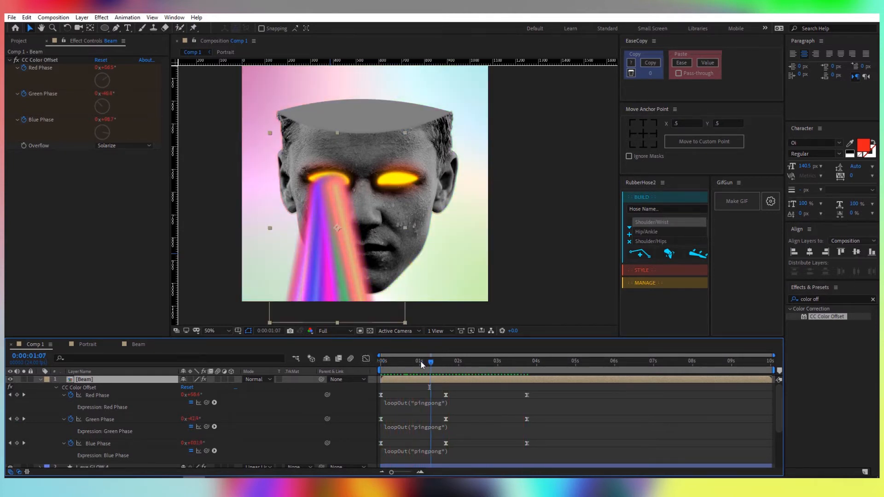
# Apply the Curves effect to the Beam layer and shape its RGB curve into a gentle S with lowered shadows and raised highlights.
pyautogui.click(820, 297)
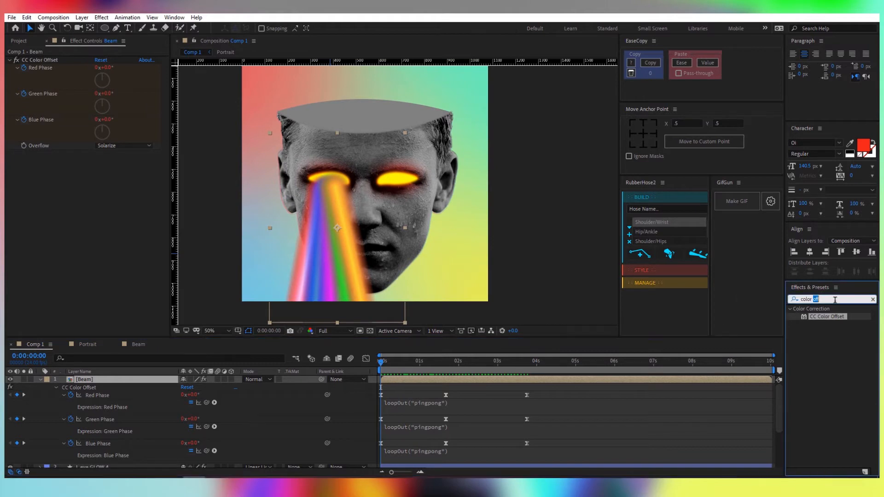
pyautogui.write('curves')
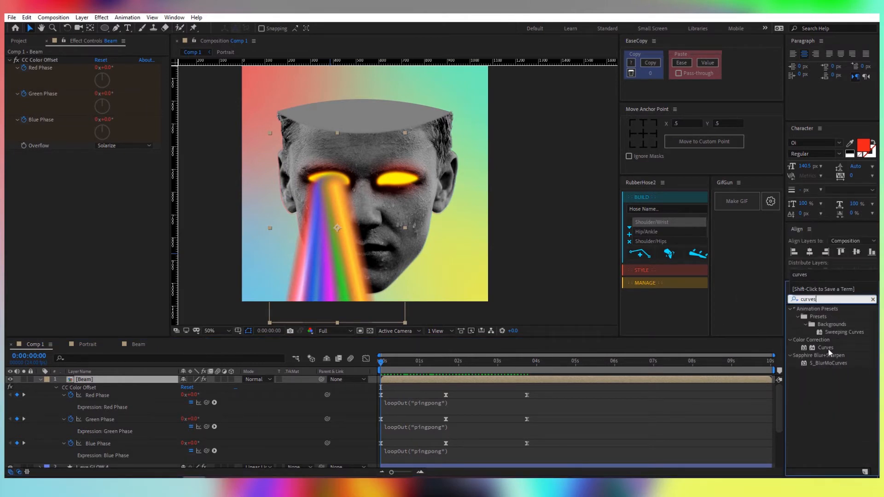
pyautogui.doubleClick(826, 347)
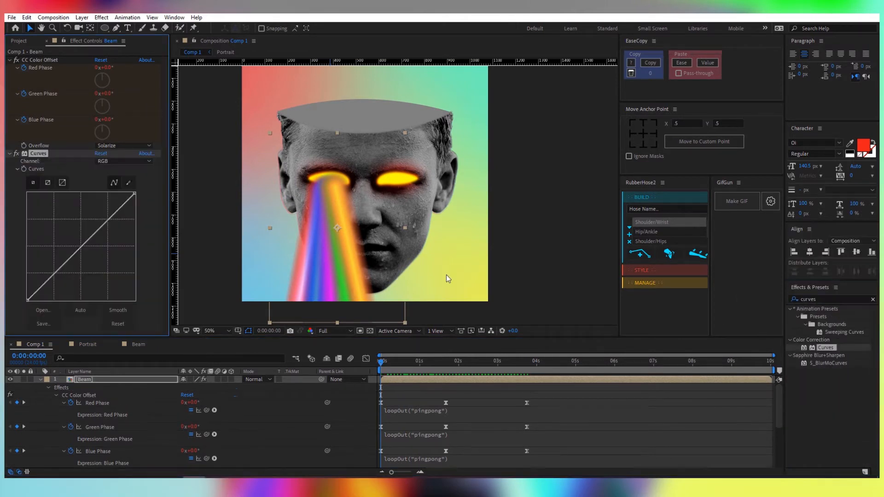
pyautogui.click(82, 247)
pyautogui.moveTo(54, 273); pyautogui.dragTo(59, 281)
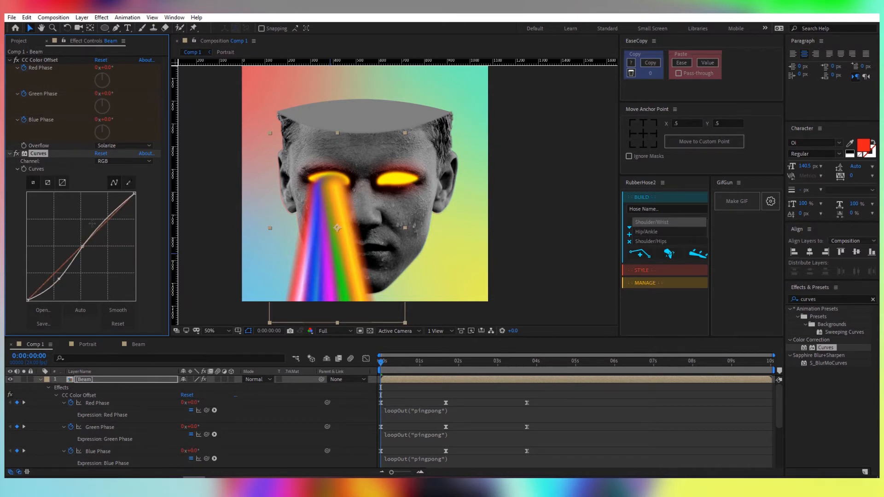
pyautogui.moveTo(108, 218); pyautogui.dragTo(104, 216)
# Open the blending mode choices for the Beam layer.
pyautogui.click(253, 379)
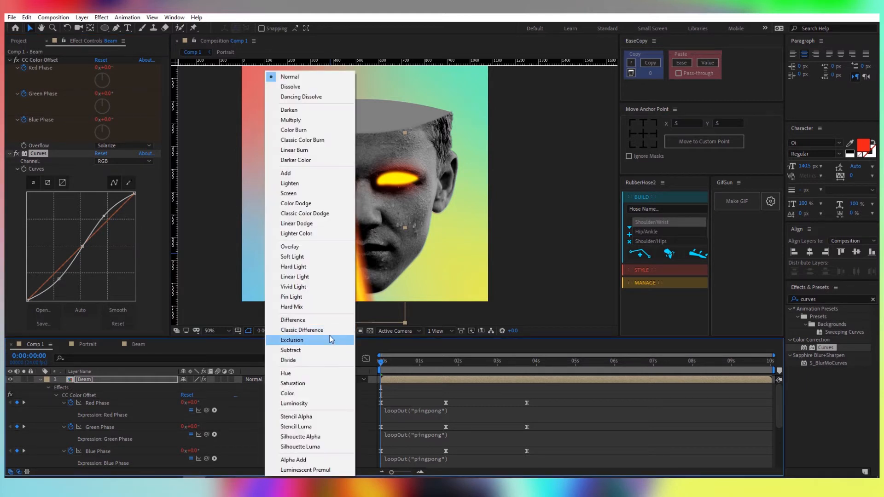
# Set the Beam layer's blending mode to Pin Light.
pyautogui.click(306, 297)
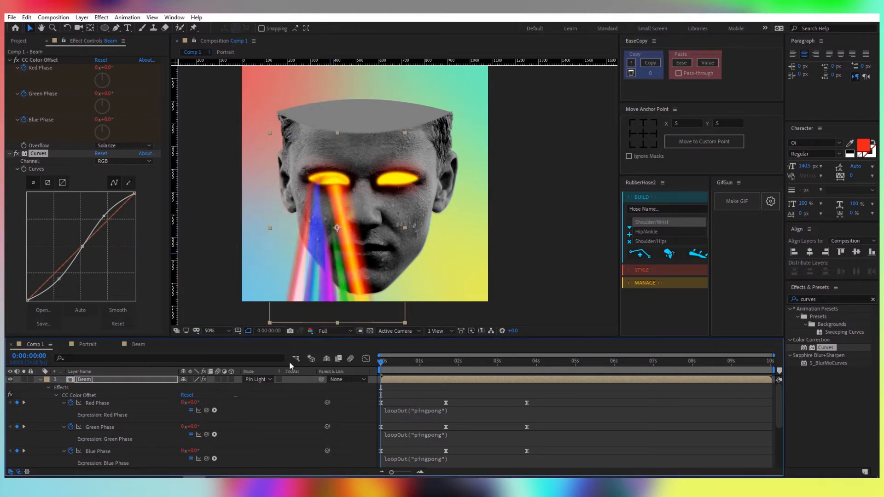
pyautogui.click(159, 379)
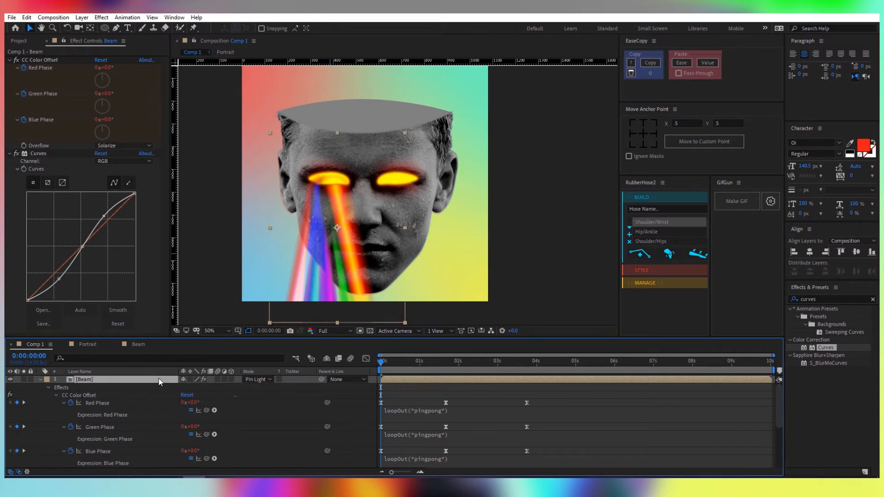
pyautogui.hotkey('shift', '-')
# Nudge the Beam layer's RGB curve midpoint slightly and set its first Red Phase keyframe to 76°.
pyautogui.moveTo(104, 216)
pyautogui.mouseDown()
pyautogui.moveTo(107, 221)
pyautogui.moveTo(104, 215)
pyautogui.mouseUp()
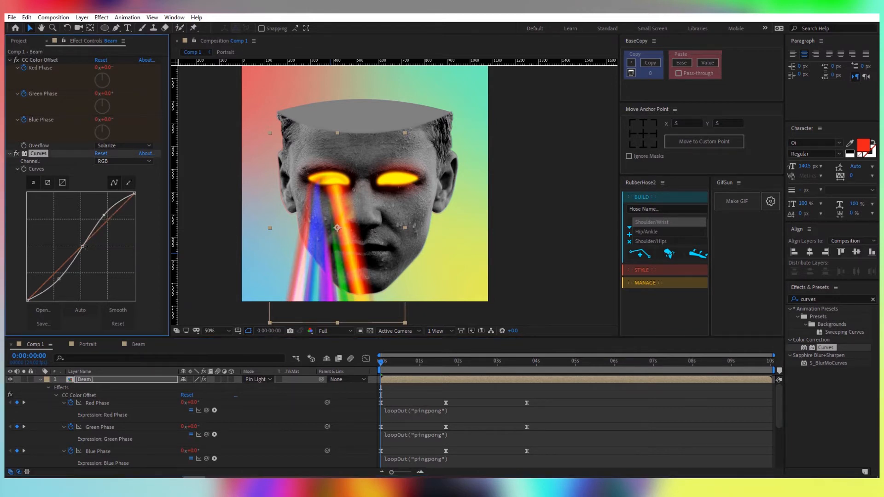
pyautogui.moveTo(82, 247); pyautogui.dragTo(80, 247)
pyautogui.moveTo(197, 404); pyautogui.dragTo(235, 405)
# Go to 0:00:01:16, collapse the CC Color Offset and Curves effects, and apply Liquify to the Beam layer.
pyautogui.moveTo(392, 363); pyautogui.dragTo(443, 373)
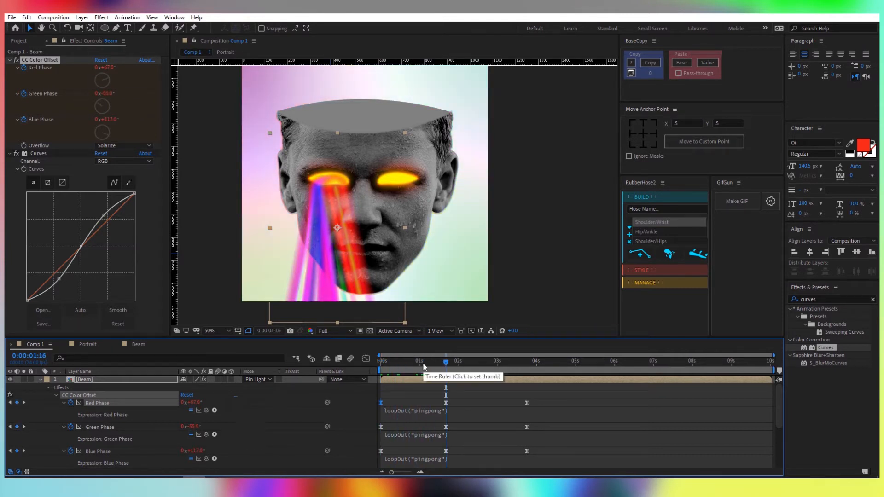
pyautogui.click(11, 60)
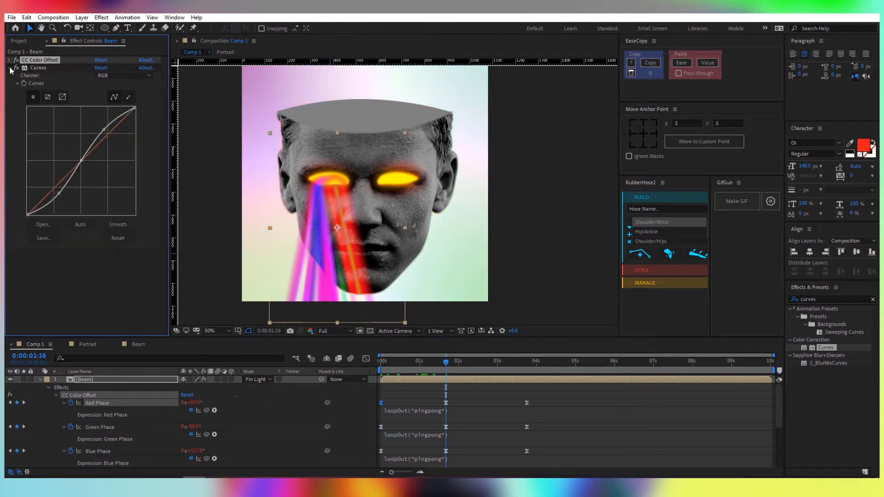
pyautogui.click(10, 69)
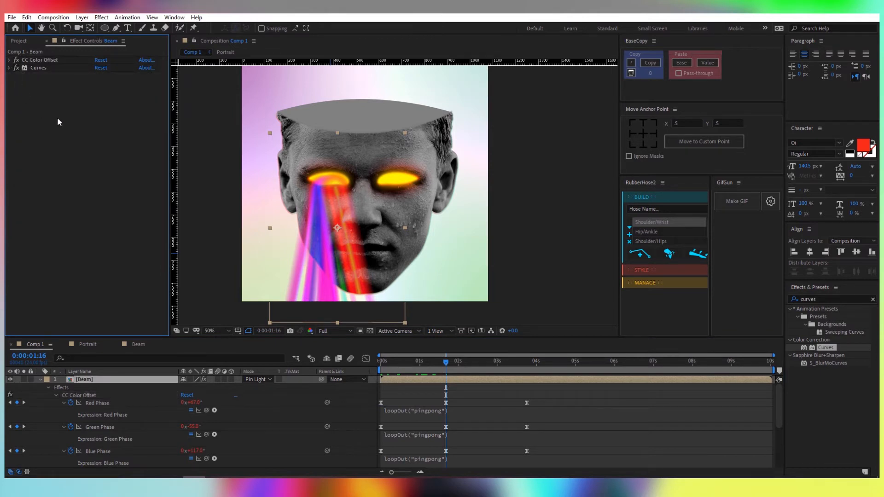
pyautogui.click(830, 298)
pyautogui.write('liquif')
pyautogui.doubleClick(822, 316)
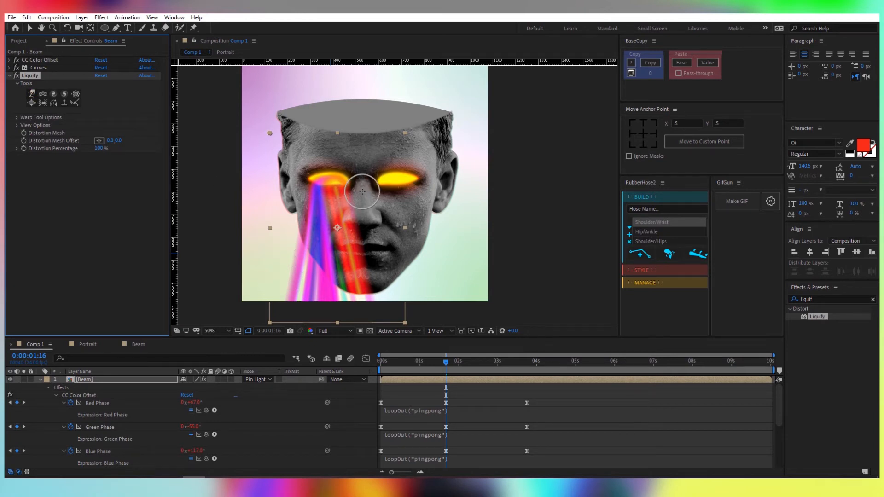
# Warp the straight beams into wavy streams down the face with the Liquify warp tool.
pyautogui.moveTo(355, 206)
pyautogui.keyDown('ctrl'); pyautogui.mouseDown()
pyautogui.moveTo(372, 200)
pyautogui.moveTo(361, 190)
pyautogui.moveTo(341, 210)
pyautogui.moveTo(355, 237)
pyautogui.moveTo(353, 261)
pyautogui.mouseUp(); pyautogui.keyUp('ctrl')
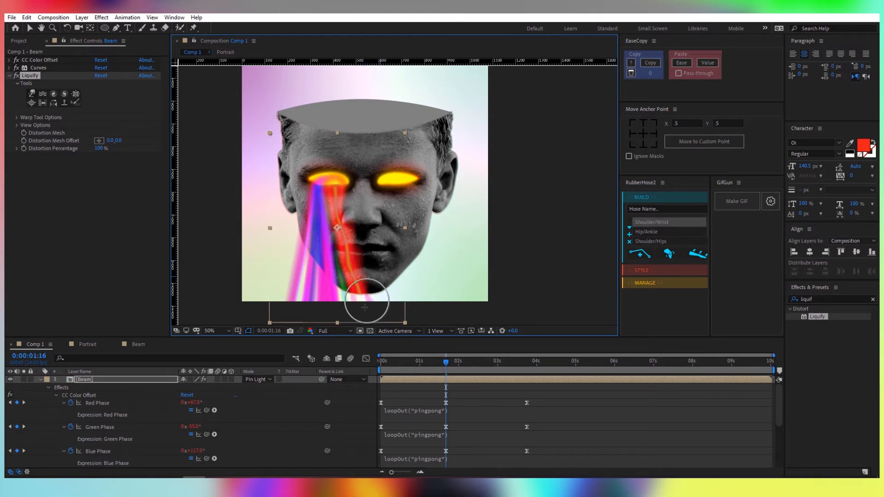
pyautogui.moveTo(300, 201)
pyautogui.mouseDown()
pyautogui.moveTo(319, 233)
pyautogui.moveTo(304, 239)
pyautogui.moveTo(311, 265)
pyautogui.moveTo(289, 240)
pyautogui.moveTo(307, 254)
pyautogui.moveTo(300, 300)
pyautogui.mouseUp()
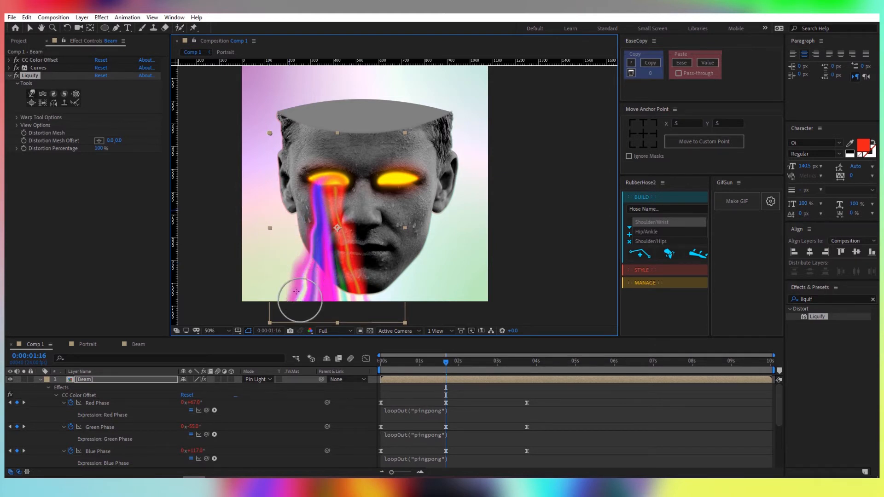
pyautogui.moveTo(348, 203)
pyautogui.mouseDown()
pyautogui.moveTo(322, 225)
pyautogui.moveTo(289, 280)
pyautogui.mouseUp()
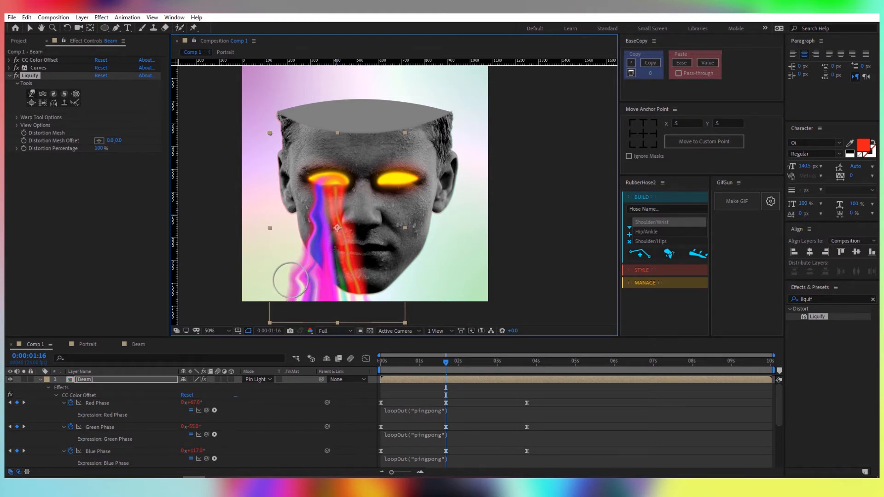
pyautogui.moveTo(332, 203)
pyautogui.mouseDown()
pyautogui.moveTo(346, 234)
pyautogui.moveTo(346, 192)
pyautogui.moveTo(334, 231)
pyautogui.moveTo(344, 289)
pyautogui.moveTo(345, 257)
pyautogui.mouseUp()
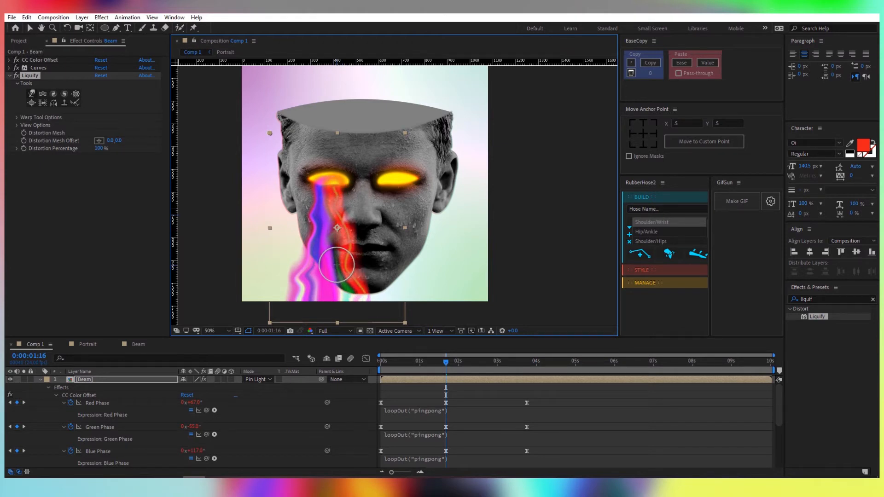
# Apply the Wave Warp effect to the Beam layer.
pyautogui.doubleClick(822, 299)
pyautogui.write('wave wa')
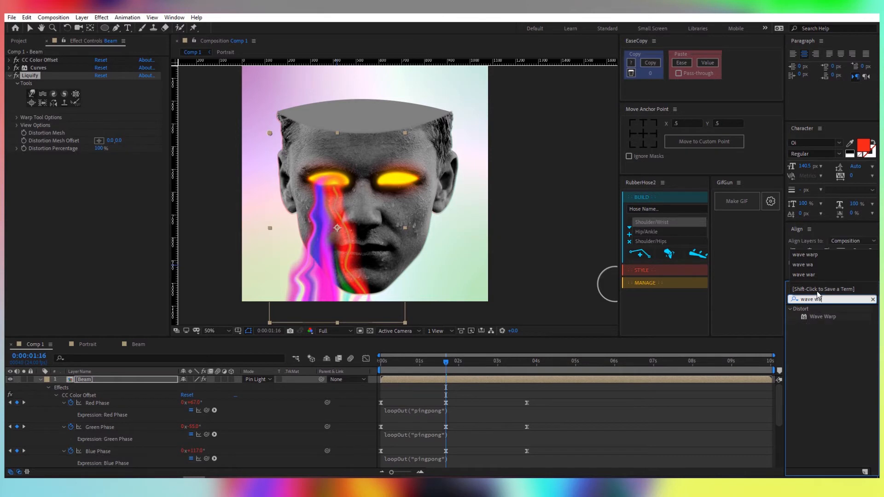
pyautogui.doubleClick(822, 317)
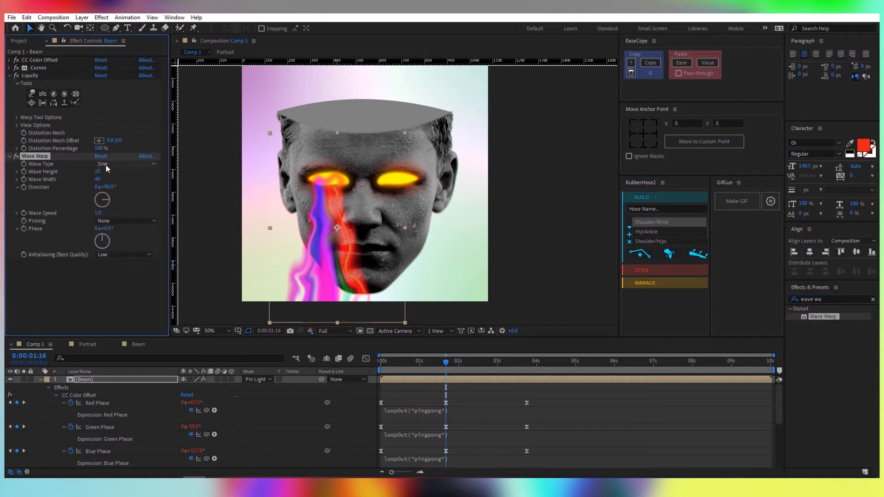
# Set Wave Warp's wave width to 100, direction to 180° and wave speed to 0.5.
pyautogui.click(98, 179)
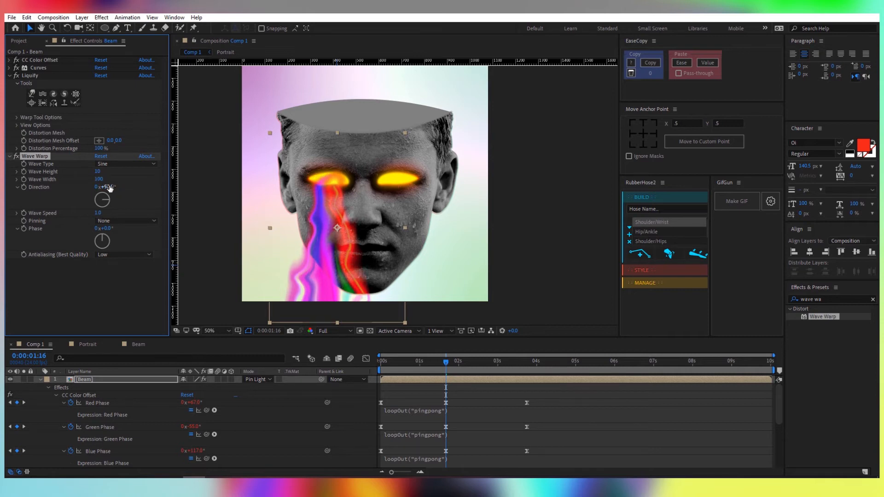
pyautogui.moveTo(110, 188); pyautogui.dragTo(163, 197)
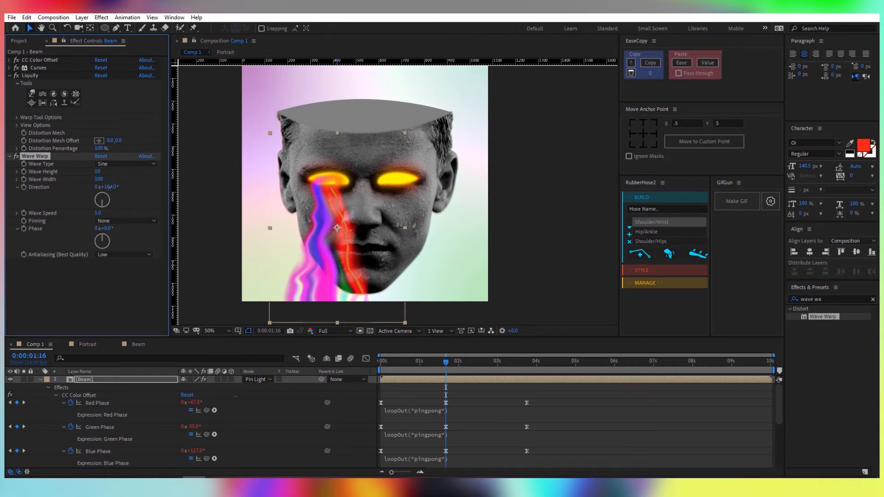
pyautogui.click(110, 187)
pyautogui.write('180')
pyautogui.press('Return')
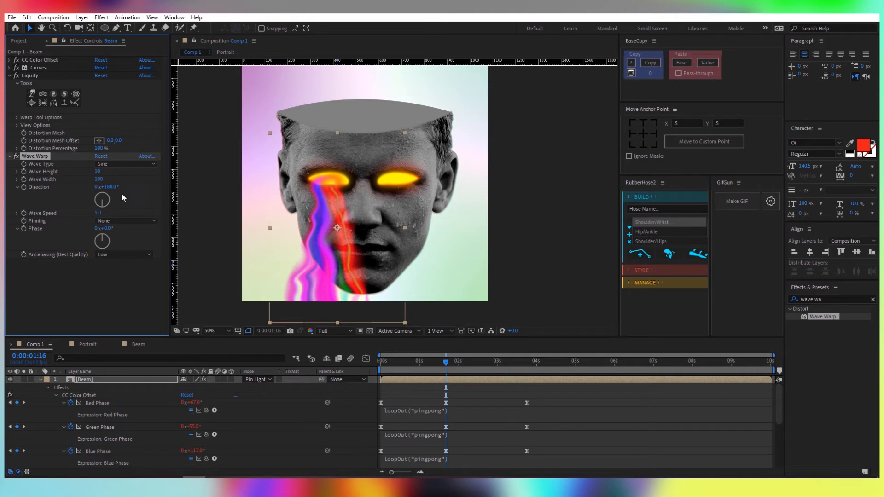
pyautogui.click(101, 212)
pyautogui.write('0.5')
pyautogui.press('Return')
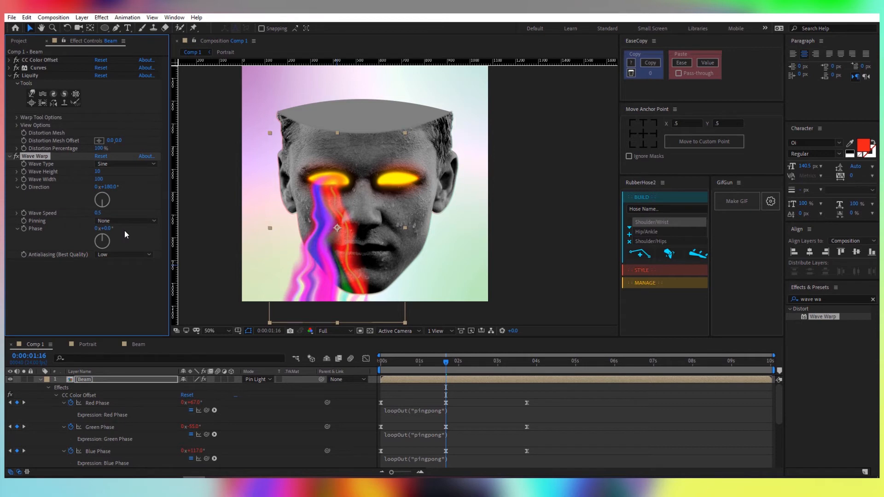
# Preview the warped beam animation from the start of the composition.
pyautogui.click(380, 362)
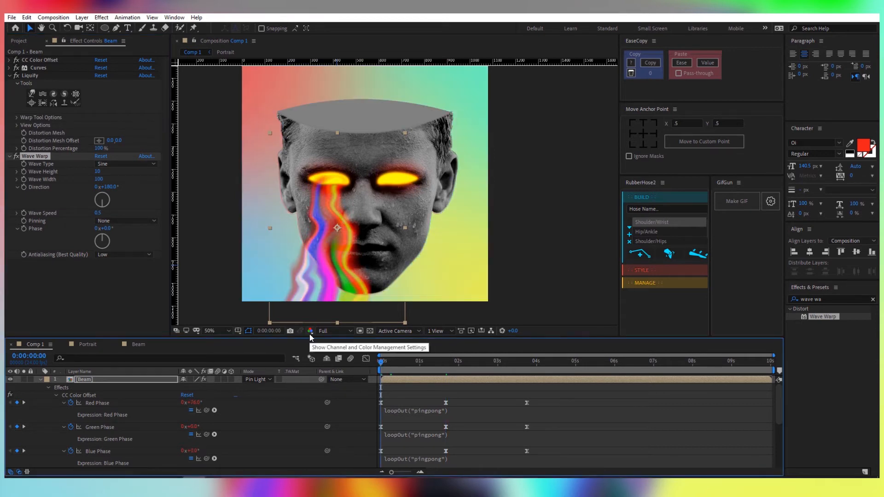
pyautogui.press('space')
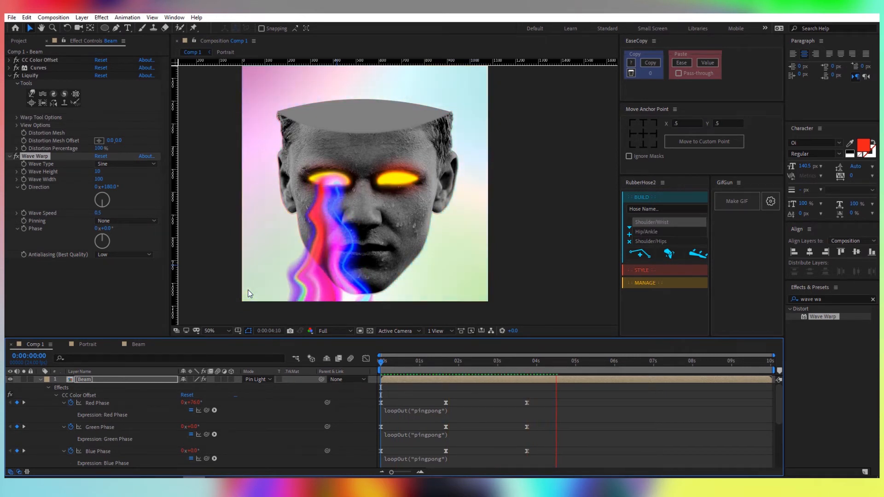
pyautogui.press('space')
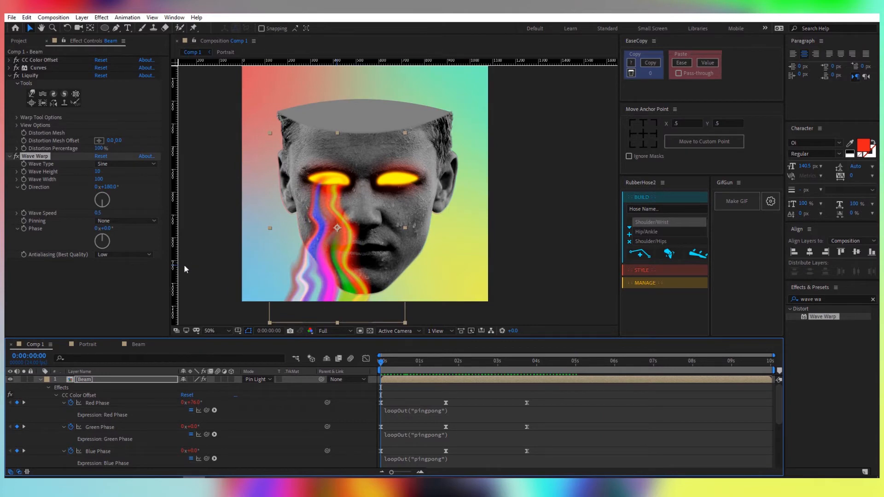
# Draw an elliptical mask around the eye above the beam on the Beam layer and set its mode to Subtract.
pyautogui.click(104, 28)
pyautogui.scroll(1, 339, 209)
pyautogui.moveTo(266, 130); pyautogui.dragTo(372, 175)
pyautogui.click(118, 397)
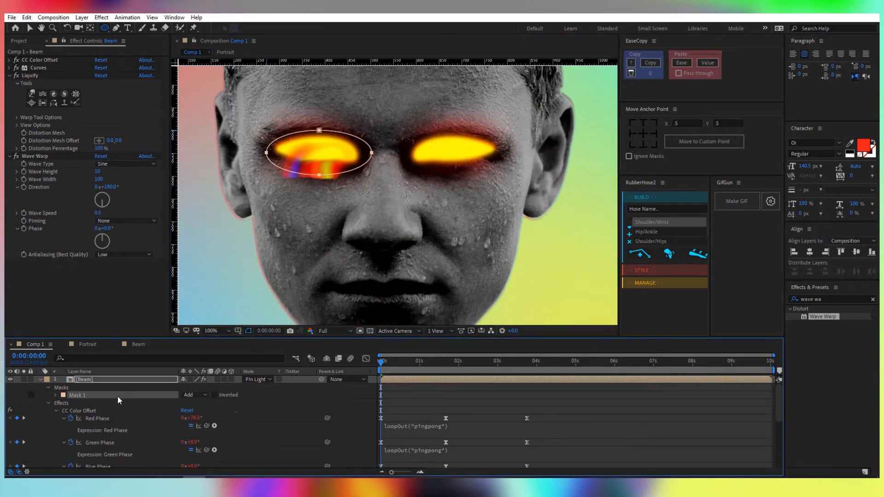
pyautogui.press('f')
pyautogui.click(186, 387)
pyautogui.click(205, 417)
# Set the Beam mask's feather to 40 pixels.
pyautogui.moveTo(193, 395); pyautogui.dragTo(215, 397)
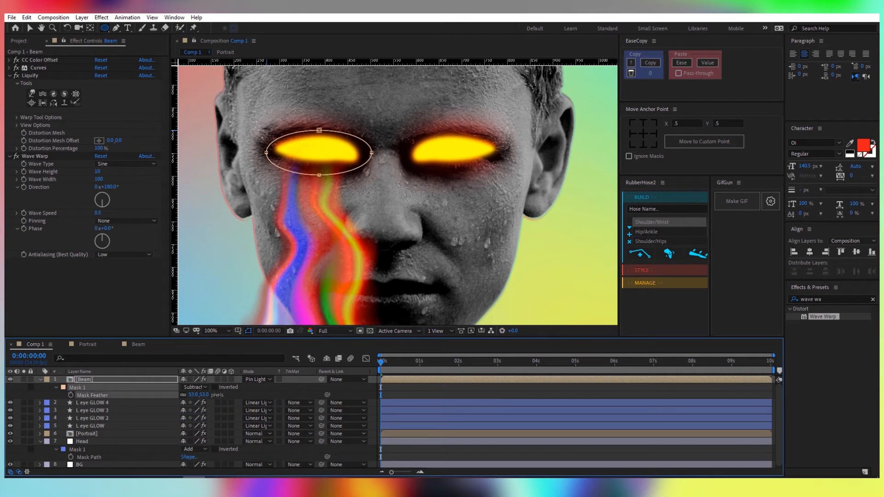
pyautogui.click(193, 395)
pyautogui.write('40')
pyautogui.press('Return')
# Reshape the Beam mask by raising its lower edge and extending its top and sides outward around the eye.
pyautogui.press('v')
pyautogui.click(319, 175)
pyautogui.moveTo(319, 176); pyautogui.dragTo(318, 164)
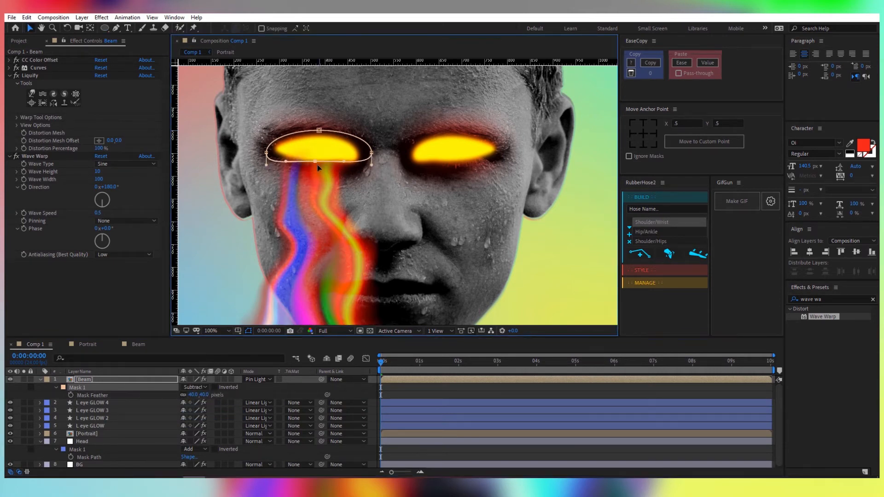
pyautogui.moveTo(319, 130); pyautogui.dragTo(319, 113)
pyautogui.moveTo(266, 152); pyautogui.dragTo(239, 143)
pyautogui.moveTo(371, 152); pyautogui.dragTo(380, 150)
pyautogui.moveTo(317, 165); pyautogui.dragTo(312, 159)
# Refine the waviness of the beam over the cheek with the Liquify warp tool.
pyautogui.scroll(-1, 350, 209)
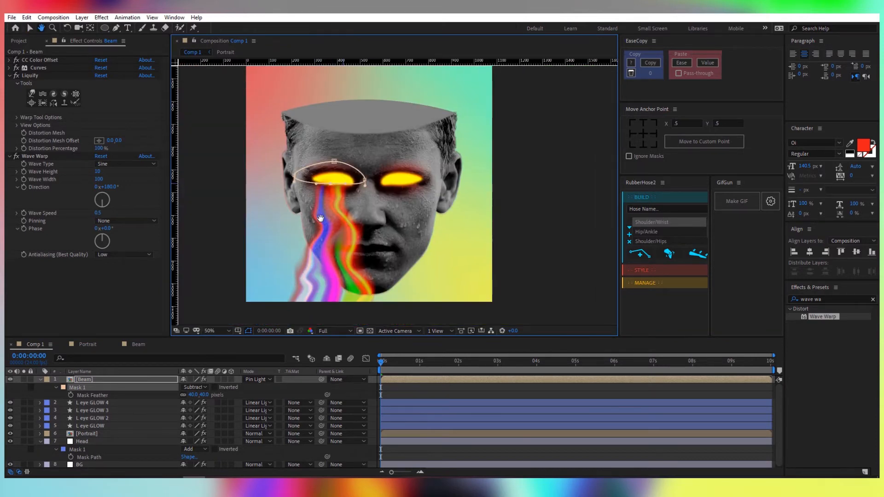
pyautogui.click(106, 117)
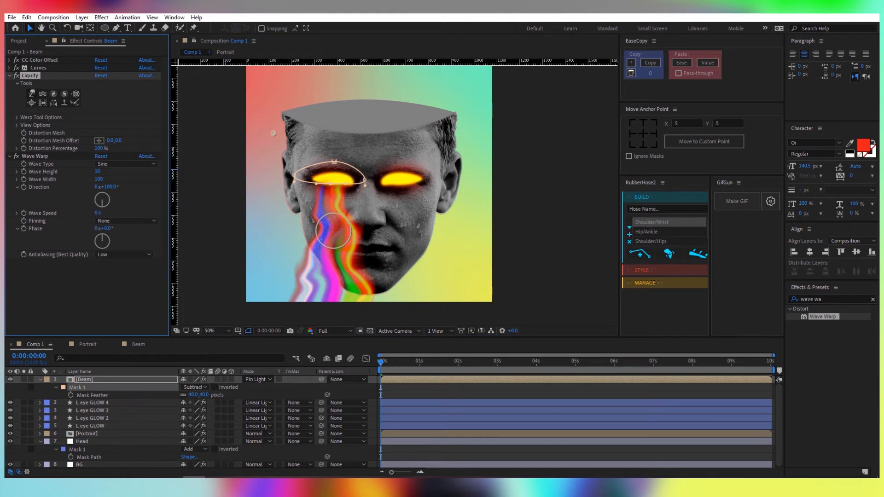
pyautogui.moveTo(333, 232); pyautogui.dragTo(321, 230)
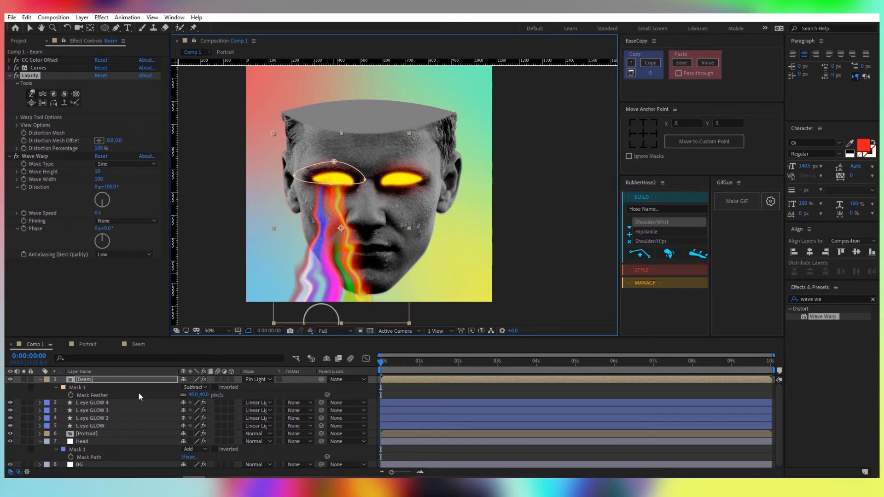
# Collapse the Beam layer's properties and duplicate the layer.
pyautogui.click(104, 379)
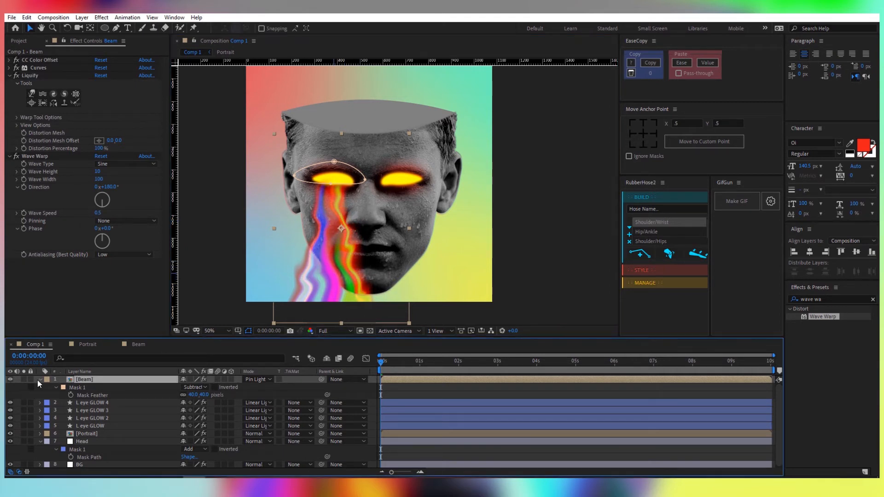
pyautogui.press('f')
pyautogui.hotkey('ctrl', 'd')
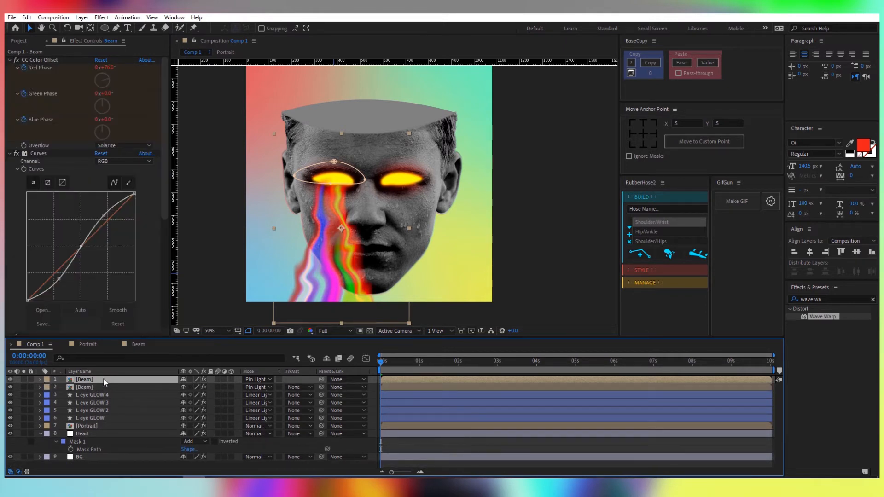
# Flip the duplicated Beam layer horizontally and position it under the other eye.
pyautogui.rightClick(104, 382)
pyautogui.moveTo(190, 173)
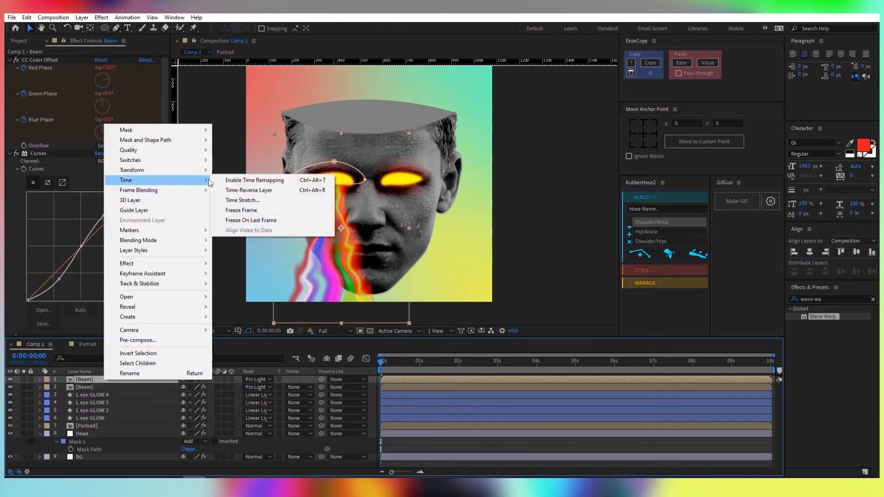
pyautogui.click(283, 248)
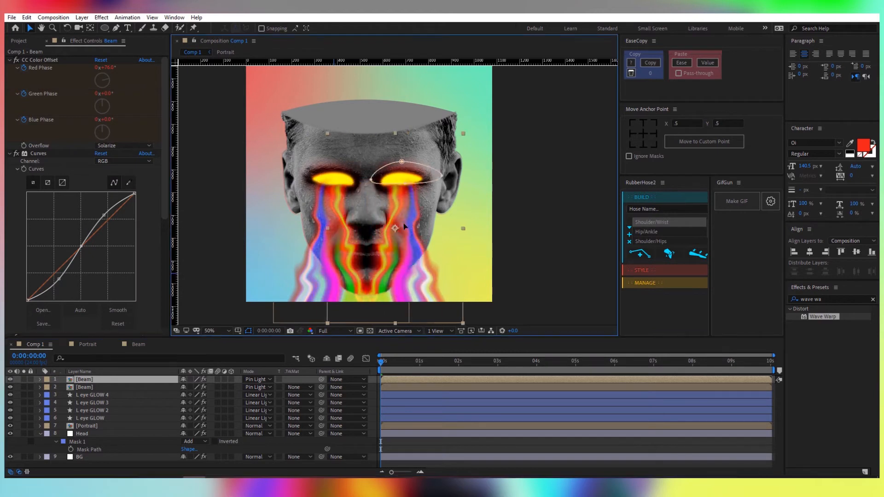
pyautogui.press('Return')
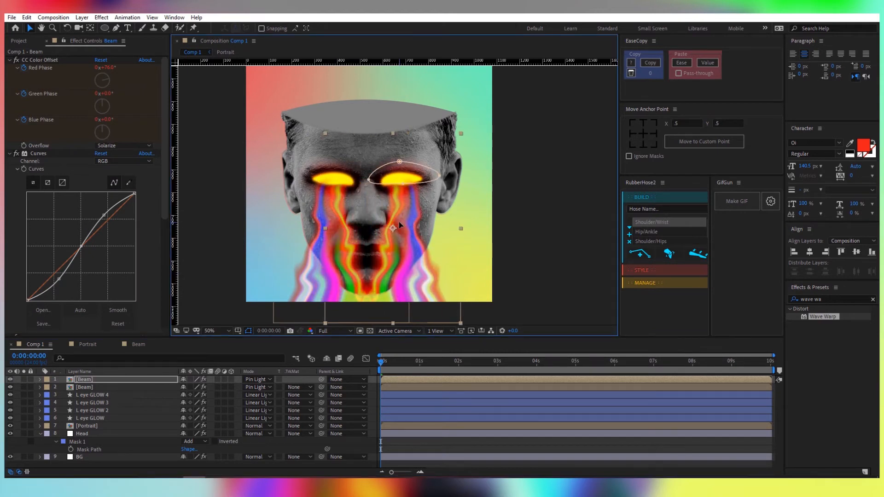
# Set the duplicated beam's CC Color Offset keyframes at 0:00:00:00 to Green Phase 105°, Blue Phase 222° and Red Phase -73°.
pyautogui.click(116, 381)
pyautogui.press('u')
pyautogui.moveTo(205, 404); pyautogui.dragTo(250, 408)
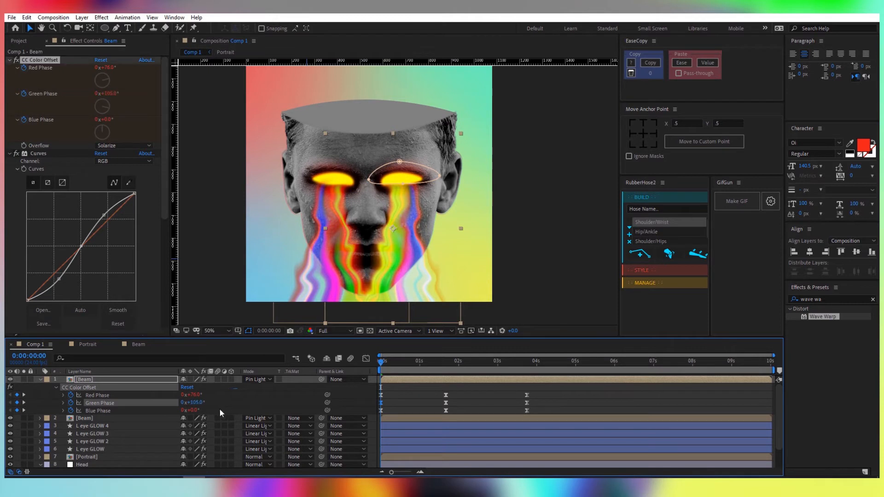
pyautogui.moveTo(193, 410); pyautogui.dragTo(291, 407)
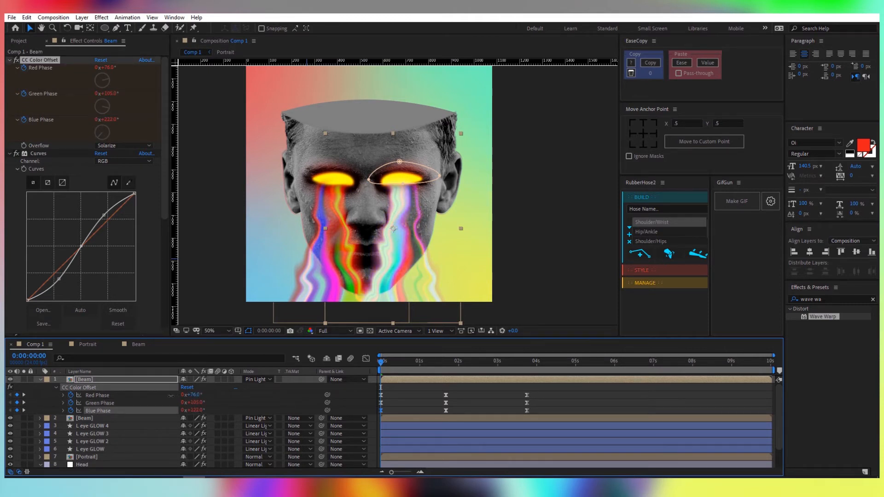
pyautogui.moveTo(191, 395); pyautogui.dragTo(138, 401)
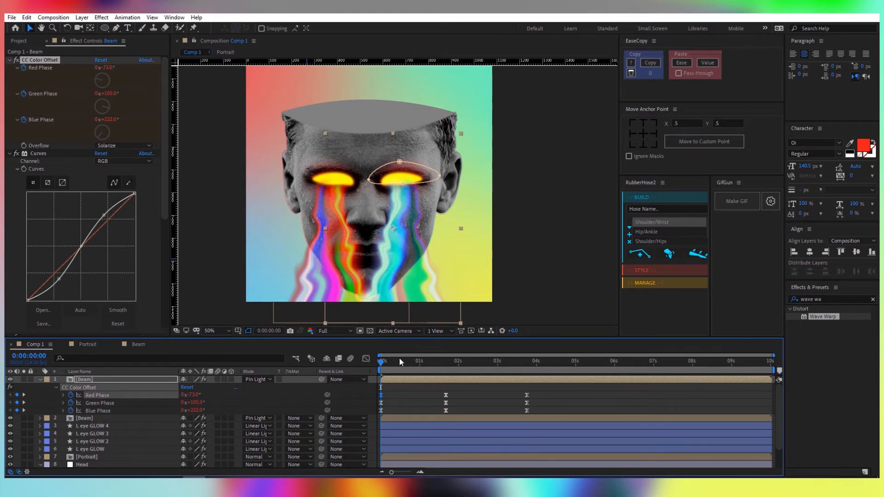
# Set the duplicated beam's CC Color Offset keyframes at 0:00:01:16 to Red Phase 334°, Green Phase 66° and Blue Phase 284°.
pyautogui.moveTo(400, 361); pyautogui.dragTo(446, 373)
pyautogui.moveTo(195, 397); pyautogui.dragTo(322, 398)
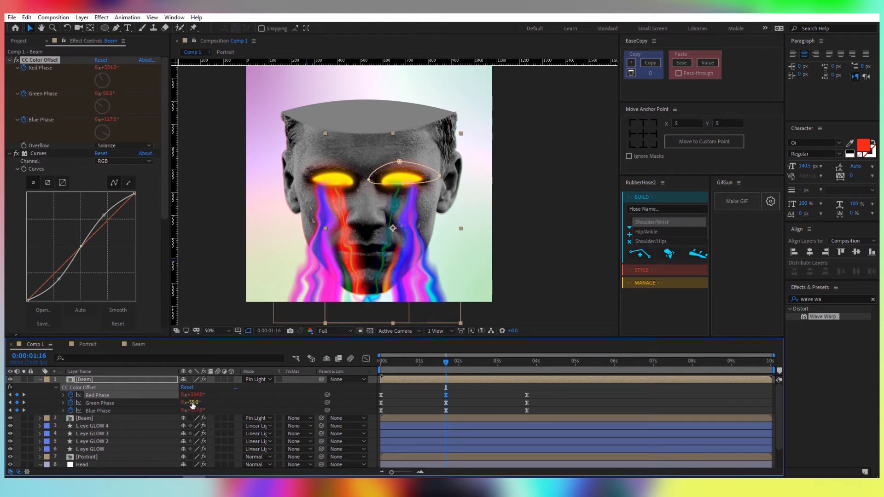
pyautogui.moveTo(193, 402); pyautogui.dragTo(299, 412)
# Change the duplicated beam's Red, Green and Blue Phase keyframes at 0:00:03:18 and preview the colour animation.
pyautogui.moveTo(451, 363); pyautogui.dragTo(523, 376)
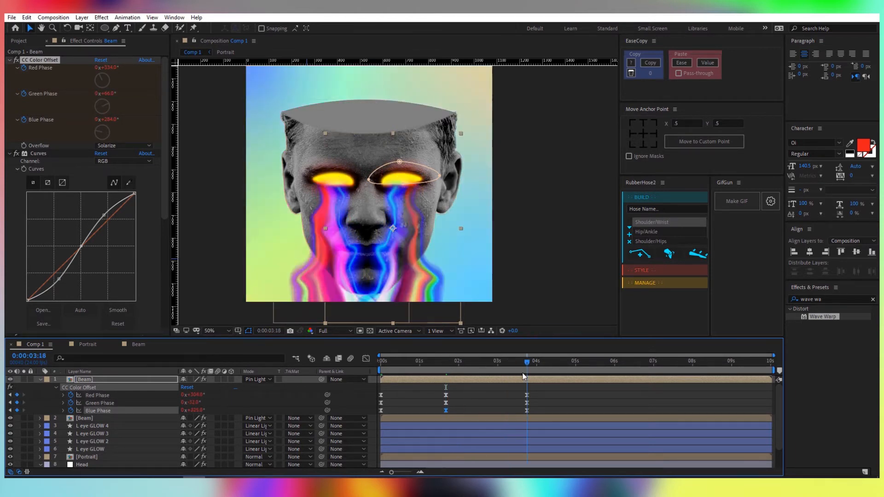
pyautogui.moveTo(196, 395); pyautogui.dragTo(422, 422)
pyautogui.moveTo(195, 402); pyautogui.dragTo(334, 415)
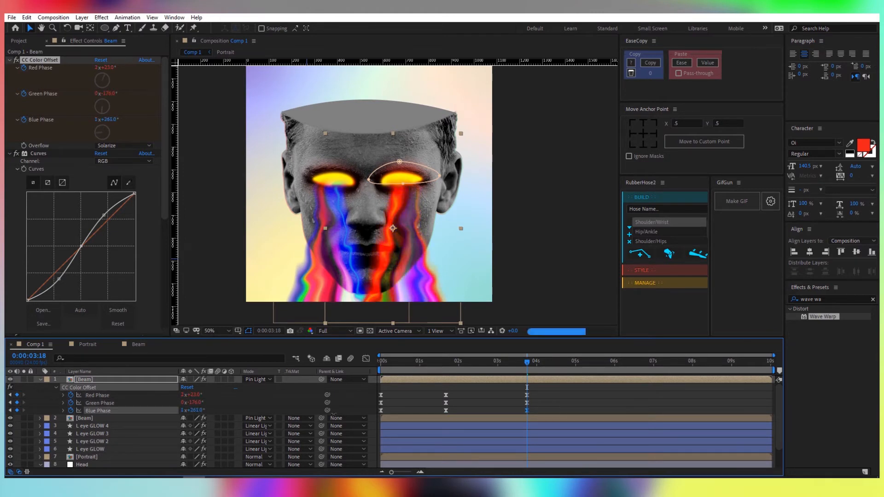
pyautogui.moveTo(198, 403); pyautogui.dragTo(200, 395)
pyautogui.press('space')
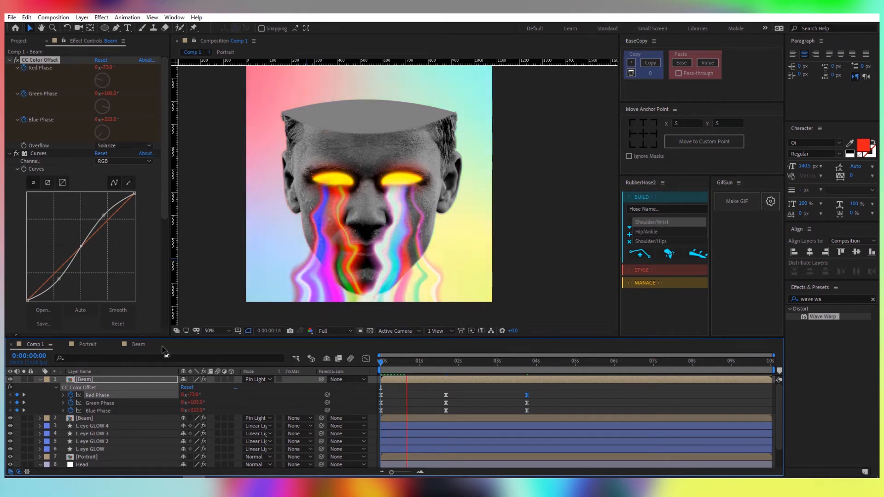
pyautogui.press('space')
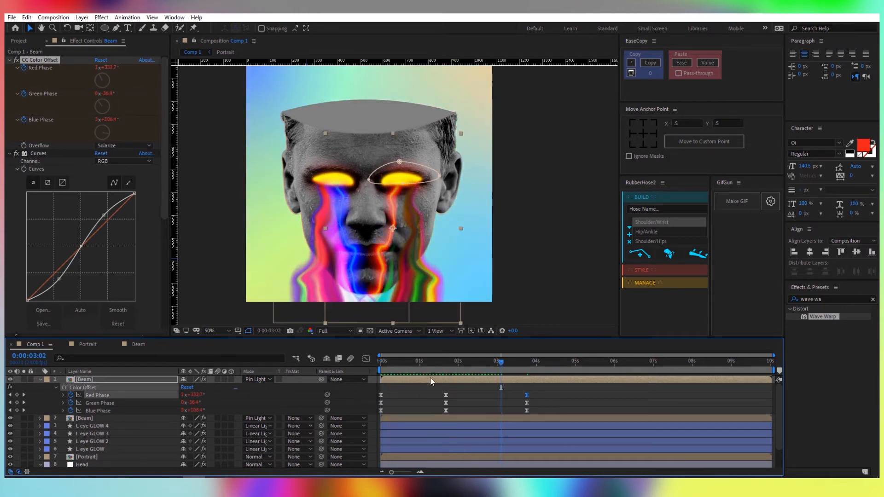
# Warp the duplicated beam between the eye and the chin with the Liquify effect and preview the result.
pyautogui.click(418, 361)
pyautogui.click(71, 164)
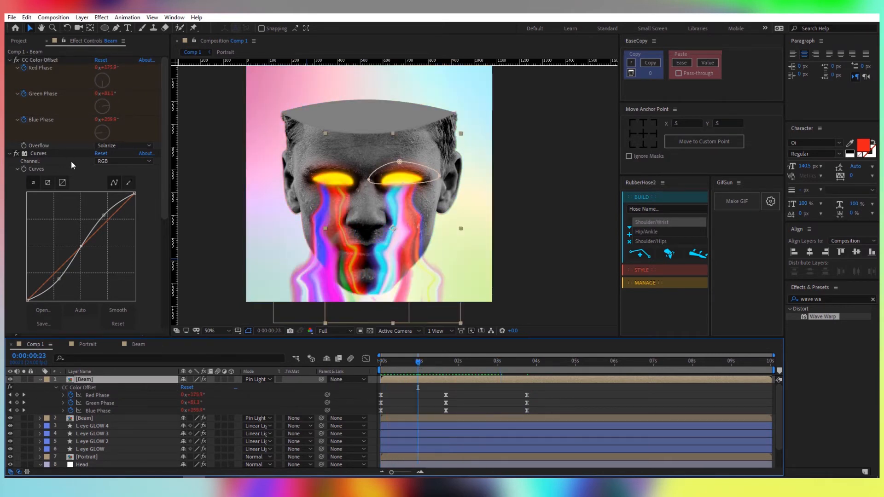
pyautogui.click(10, 60)
pyautogui.click(9, 68)
pyautogui.click(29, 76)
pyautogui.moveTo(406, 210)
pyautogui.mouseDown()
pyautogui.moveTo(379, 236)
pyautogui.moveTo(387, 256)
pyautogui.moveTo(421, 233)
pyautogui.moveTo(432, 257)
pyautogui.moveTo(412, 286)
pyautogui.moveTo(428, 260)
pyautogui.moveTo(445, 273)
pyautogui.moveTo(368, 289)
pyautogui.mouseUp()
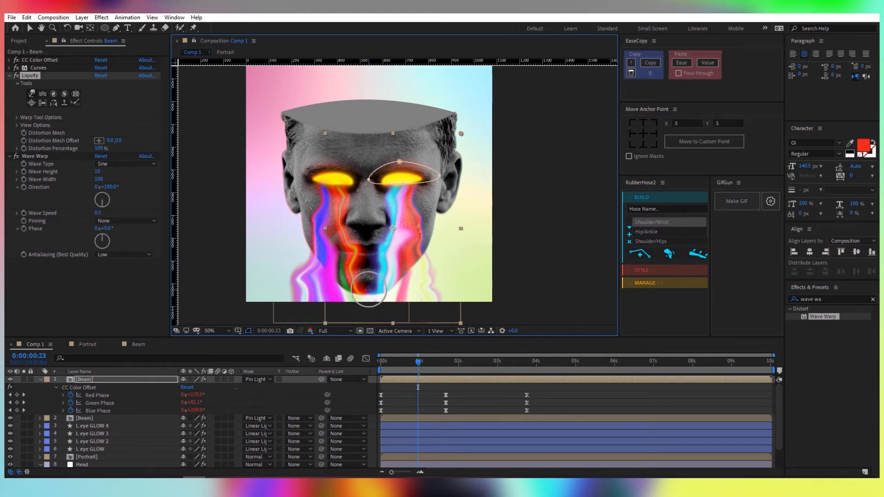
pyautogui.press('space')
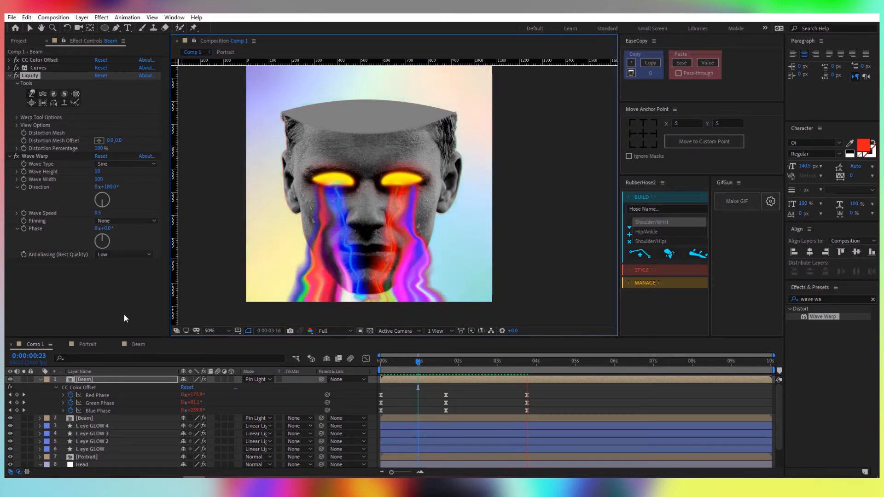
pyautogui.moveTo(455, 363); pyautogui.dragTo(392, 372)
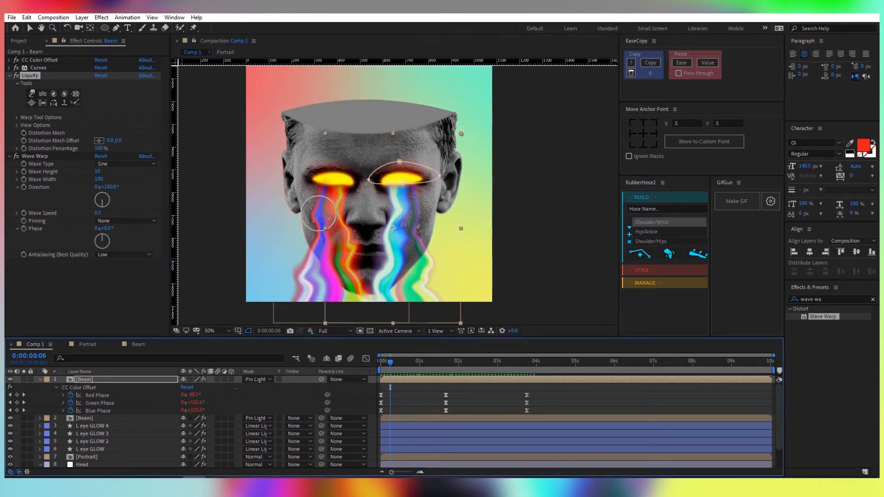
# Collapse the Beam layer's keyframes, duplicate the Portrait layer and rename the copy "Portrait glow left".
pyautogui.press('u')
pyautogui.click(107, 425)
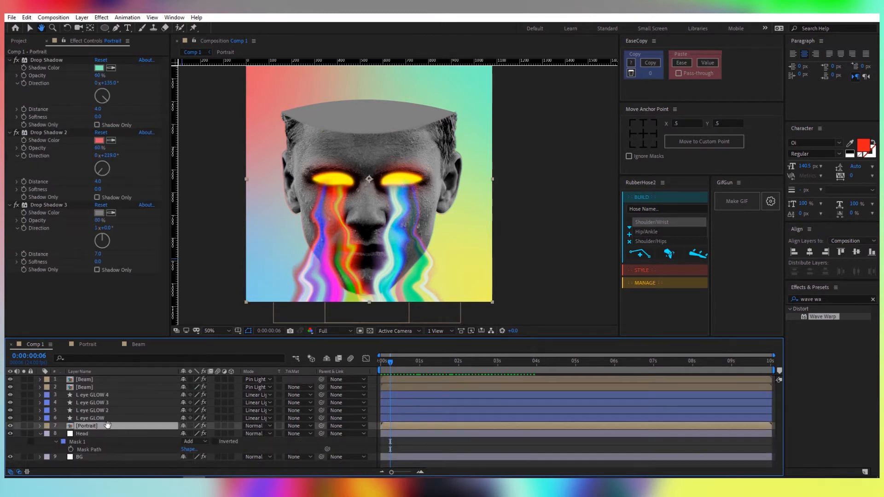
pyautogui.press('v')
pyautogui.hotkey('ctrl', 'd')
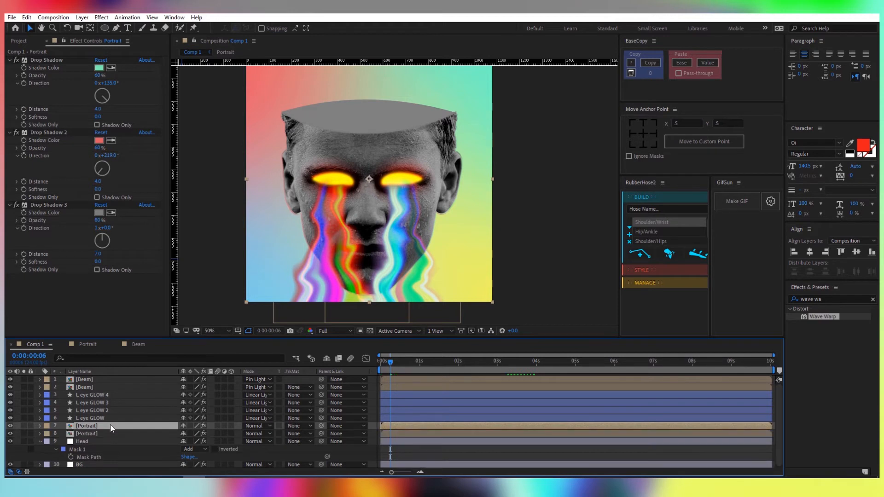
pyautogui.press('Return')
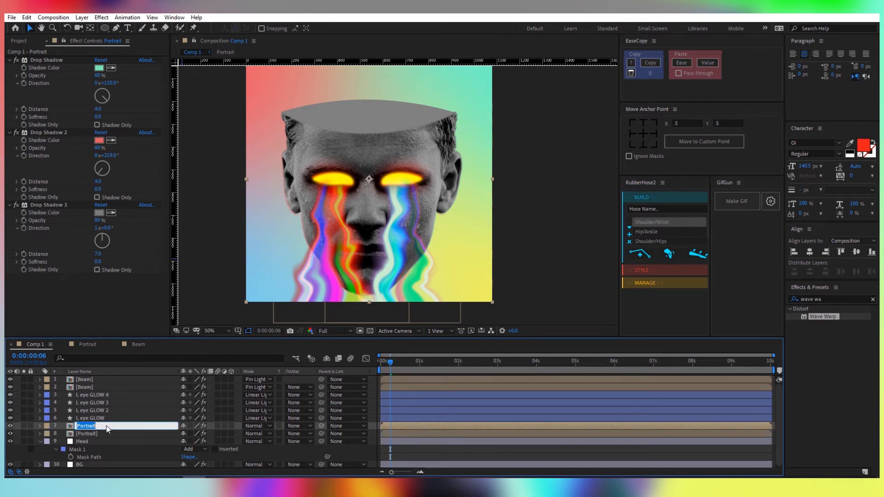
pyautogui.press('Right')
pyautogui.write('glow left')
pyautogui.press('Return')
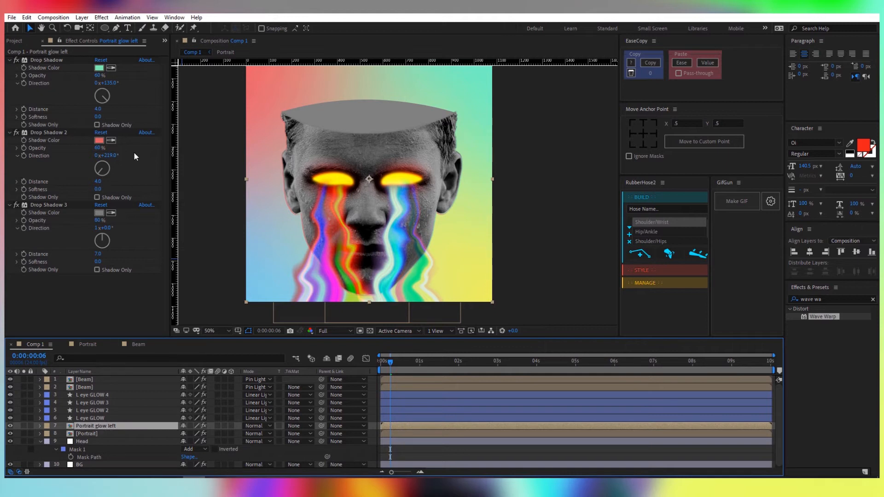
# Replace the three Drop Shadow effects on the Portrait glow left layer with a Stylize Glow effect.
pyautogui.click(817, 303)
pyautogui.write('glow')
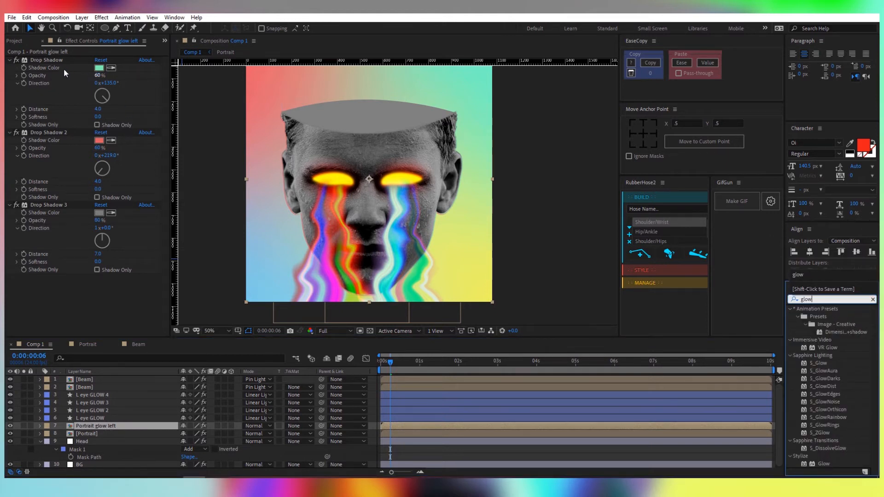
pyautogui.click(49, 59)
pyautogui.hotkey('ctrl', 'a')
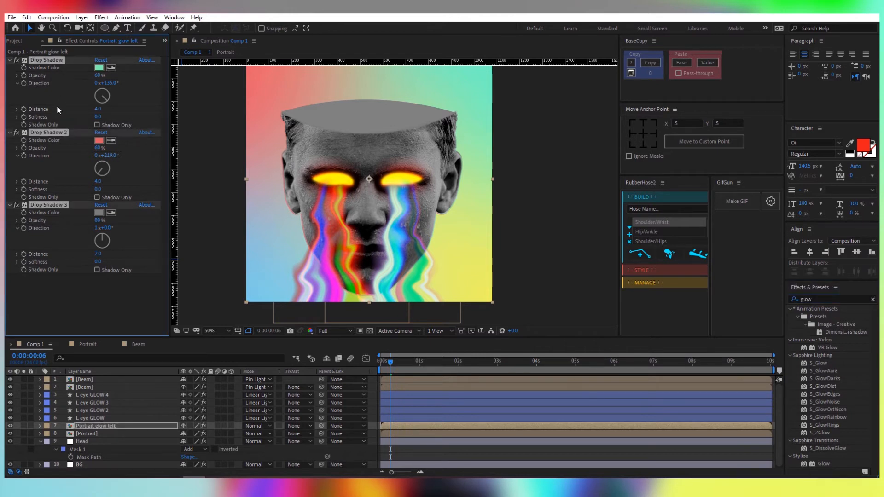
pyautogui.press('Delete')
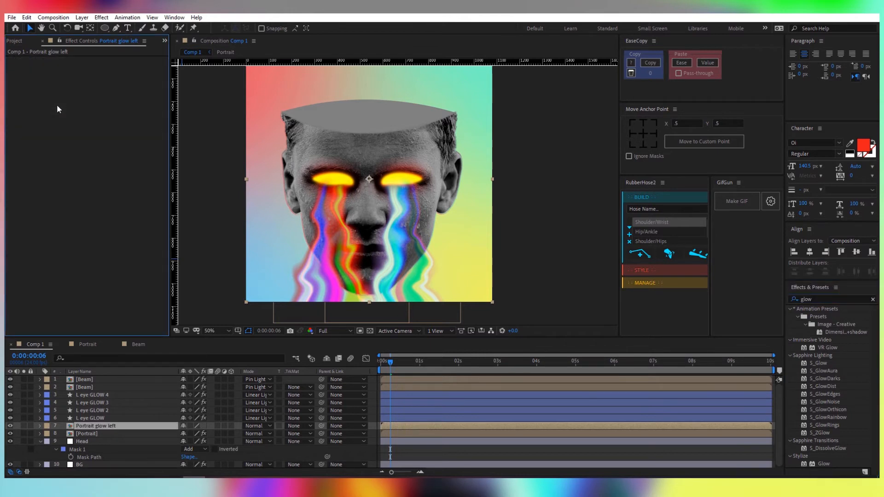
pyautogui.click(124, 427)
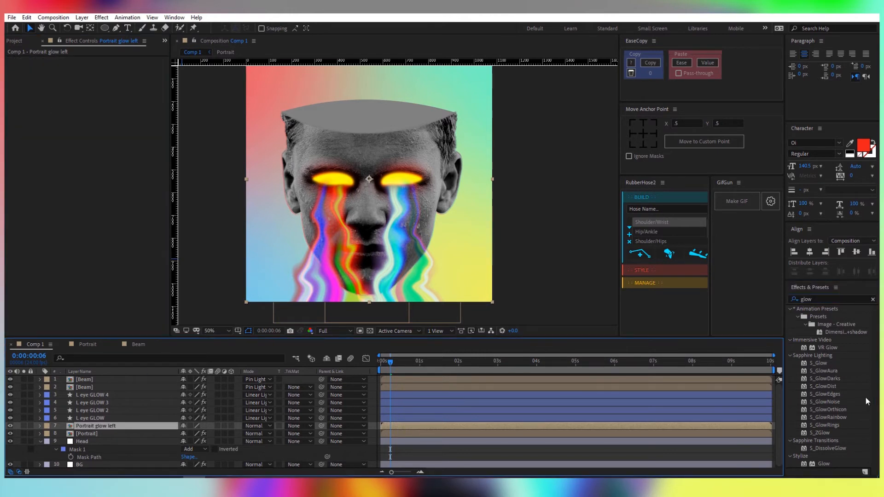
pyautogui.doubleClick(824, 464)
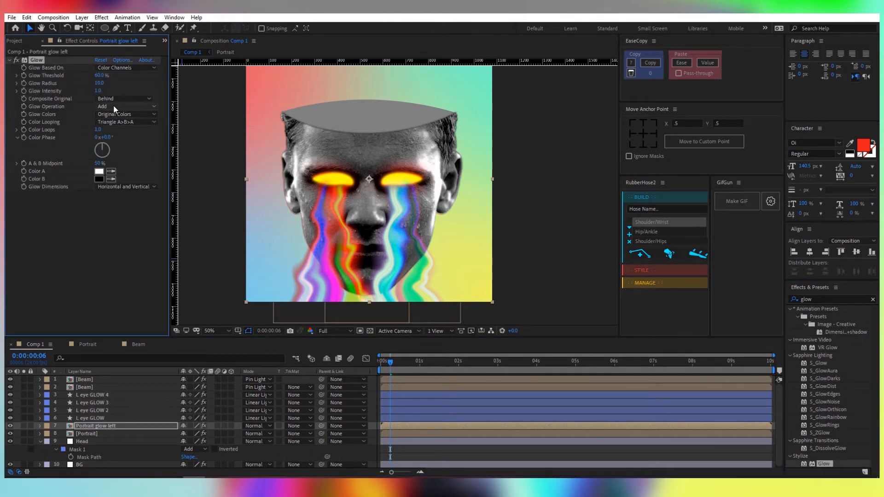
# Sample the glow's Color A from the red corner of the background and set Color B to bright magenta.
pyautogui.click(99, 173)
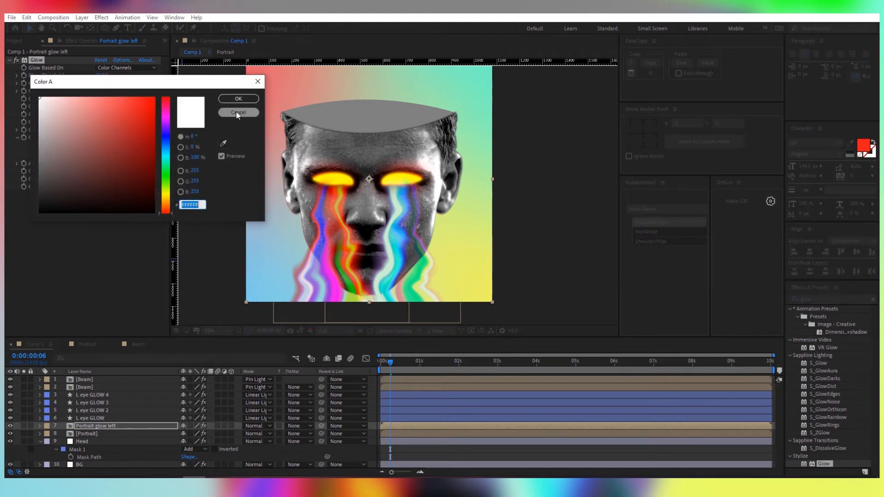
pyautogui.press('Return')
pyautogui.click(111, 172)
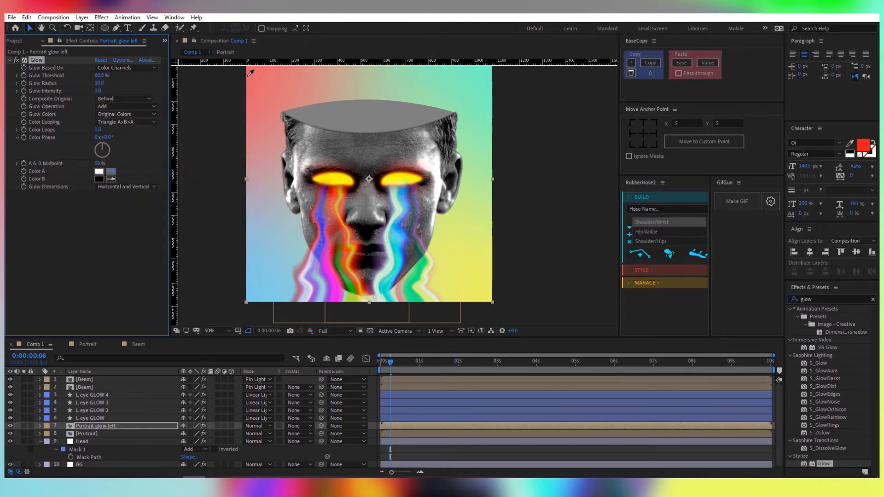
pyautogui.click(251, 75)
pyautogui.click(99, 179)
pyautogui.click(166, 120)
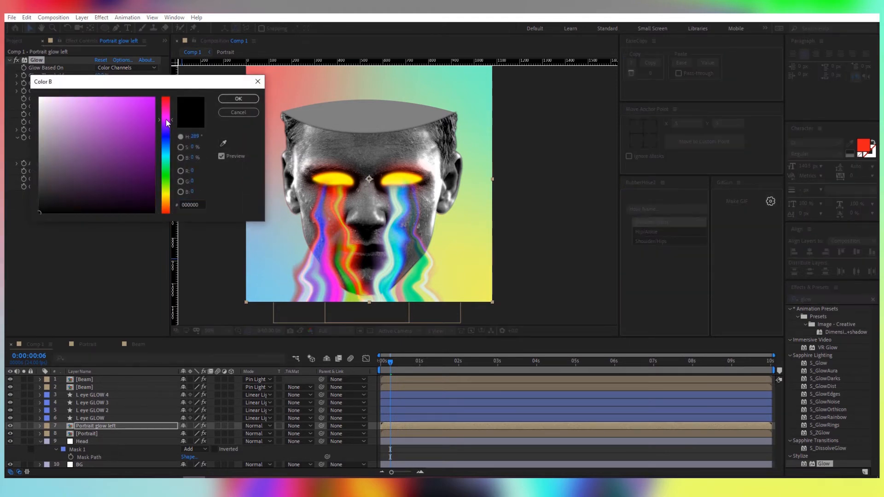
pyautogui.click(154, 110)
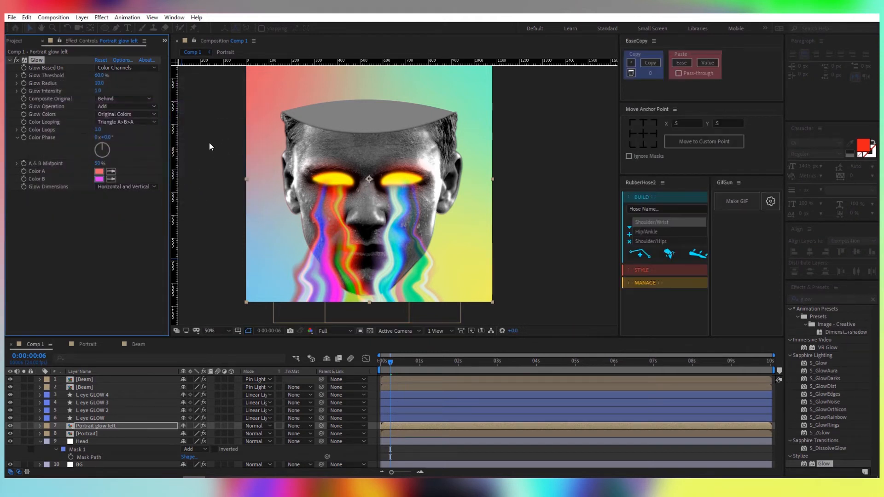
pyautogui.click(238, 99)
# Set Glow Colors to A & B Colors, Glow Radius to 82 and Glow Threshold to 34.9%.
pyautogui.moveTo(95, 77)
pyautogui.mouseDown()
pyautogui.moveTo(105, 77)
pyautogui.moveTo(90, 77)
pyautogui.mouseUp()
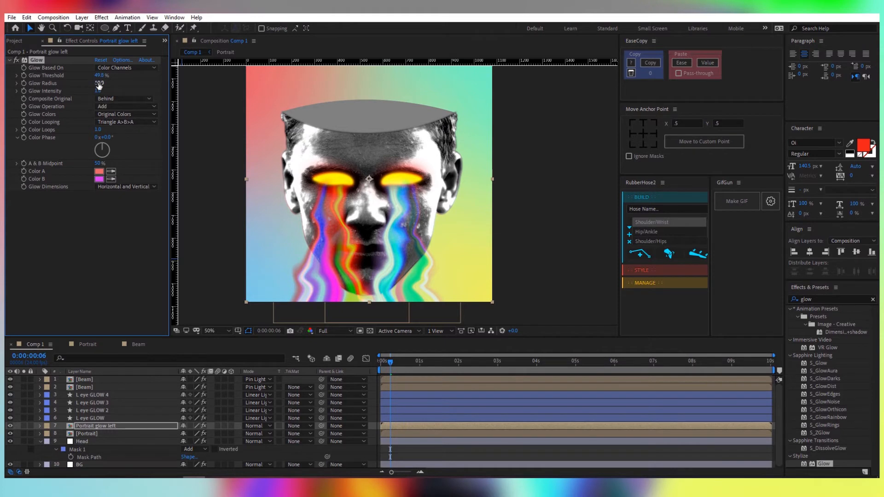
pyautogui.click(121, 115)
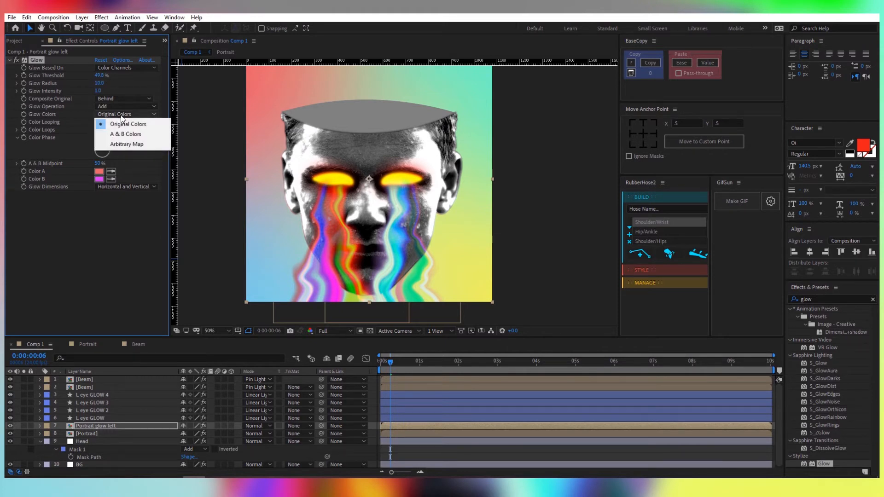
pyautogui.click(125, 134)
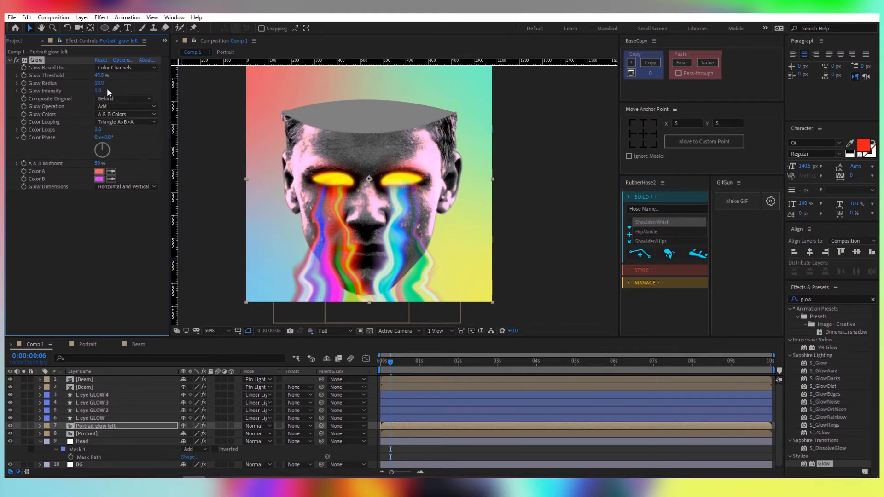
pyautogui.moveTo(98, 83); pyautogui.dragTo(143, 93)
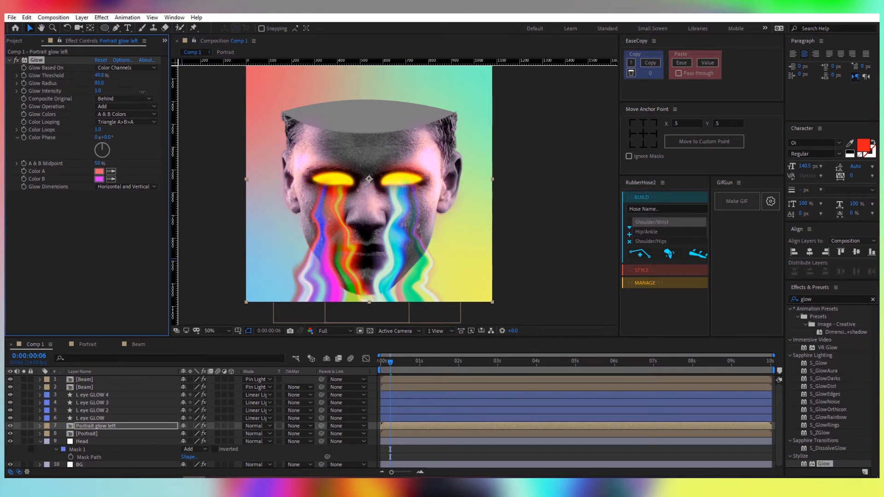
pyautogui.moveTo(99, 75); pyautogui.dragTo(108, 129)
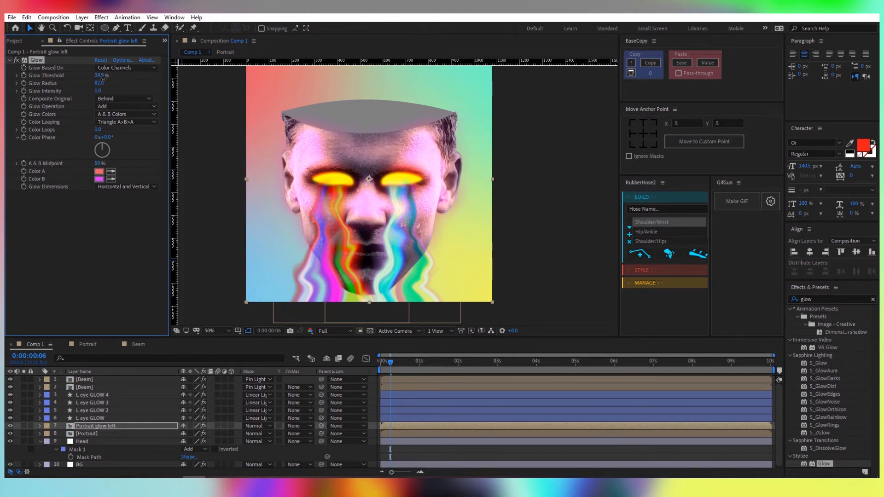
# Change the glow's Color A to hot pink F3165A, Glow Radius to 76 and Glow Threshold to 31.8%.
pyautogui.click(99, 171)
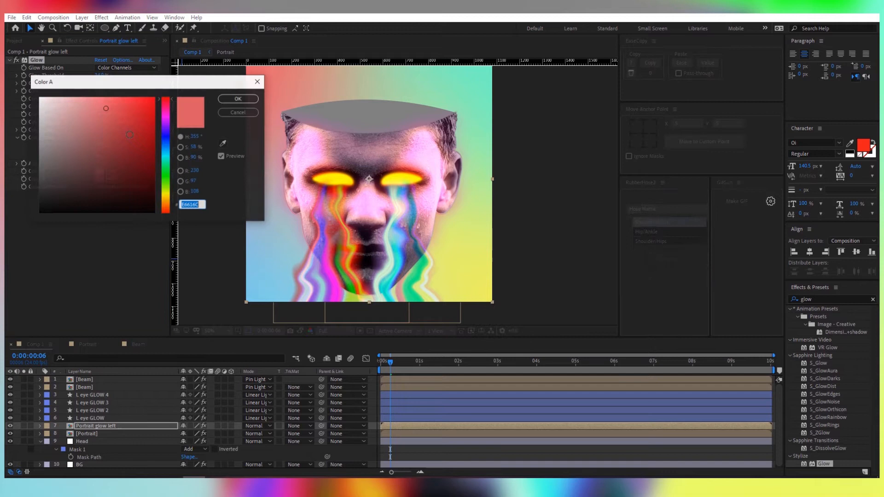
pyautogui.moveTo(150, 86)
pyautogui.mouseDown()
pyautogui.moveTo(150, 74)
pyautogui.moveTo(159, 94)
pyautogui.moveTo(143, 91)
pyautogui.mouseUp()
pyautogui.click(146, 90)
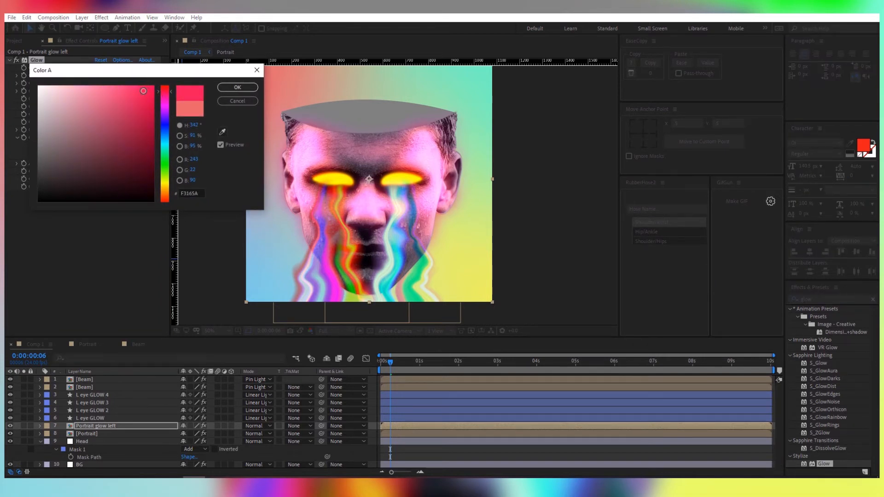
pyautogui.click(219, 87)
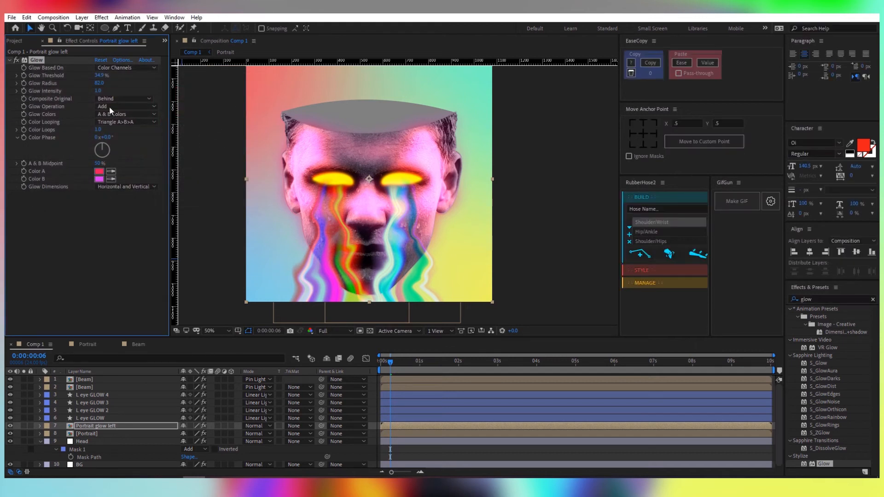
pyautogui.moveTo(102, 83)
pyautogui.mouseDown()
pyautogui.moveTo(92, 85)
pyautogui.moveTo(95, 76)
pyautogui.moveTo(104, 82)
pyautogui.mouseUp()
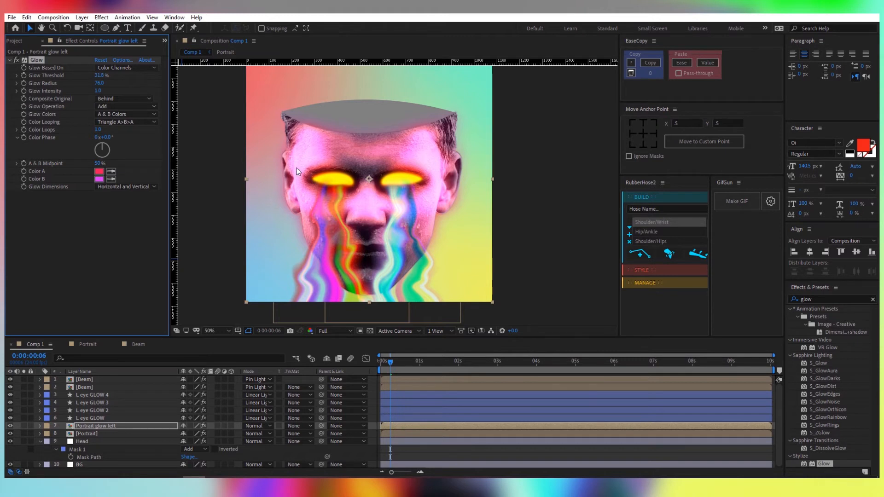
# Try to limit the Portrait glow left layer to the left half of the face with a large elliptical mask.
pyautogui.click(105, 28)
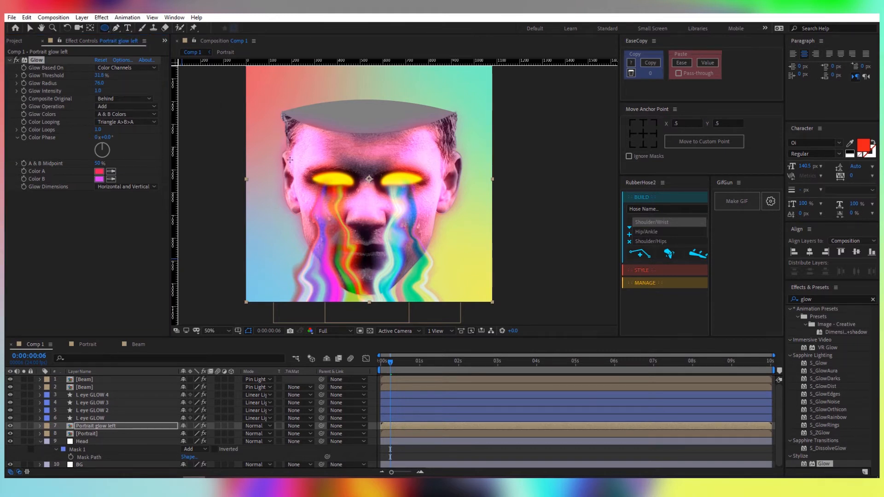
pyautogui.press(',')
pyautogui.press(',')
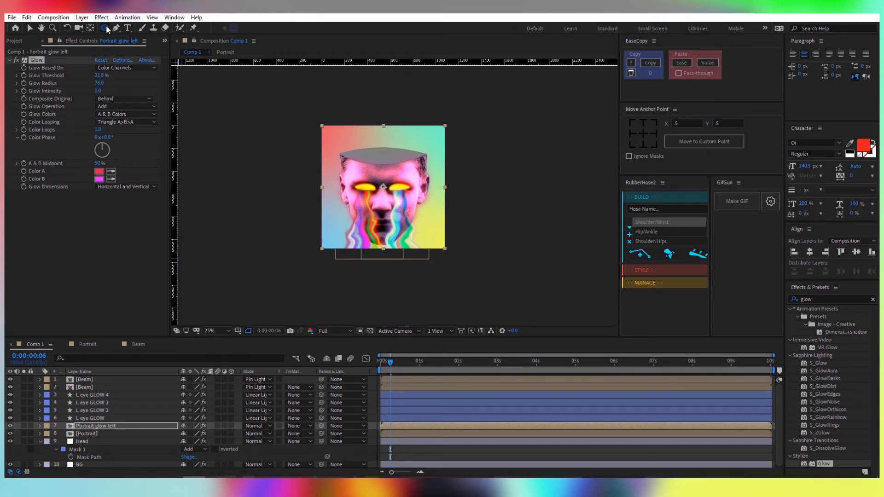
pyautogui.moveTo(297, 110); pyautogui.dragTo(387, 266)
pyautogui.press('.')
pyautogui.press('.')
pyautogui.press('h')
pyautogui.moveTo(387, 222); pyautogui.dragTo(404, 239)
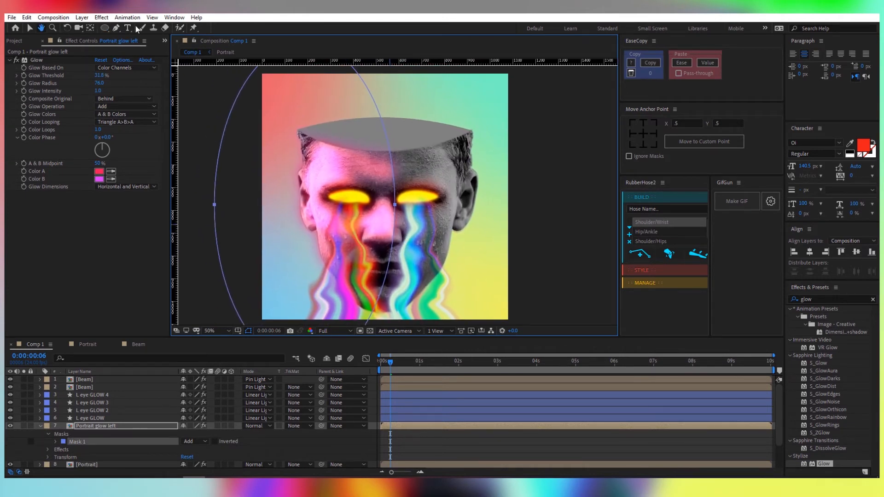
pyautogui.hotkey('ctrl', 'z')
# Replace the elliptical mask on Portrait glow left with a tall rectangular mask covering the left half of the face.
pyautogui.click(106, 28)
pyautogui.click(140, 28)
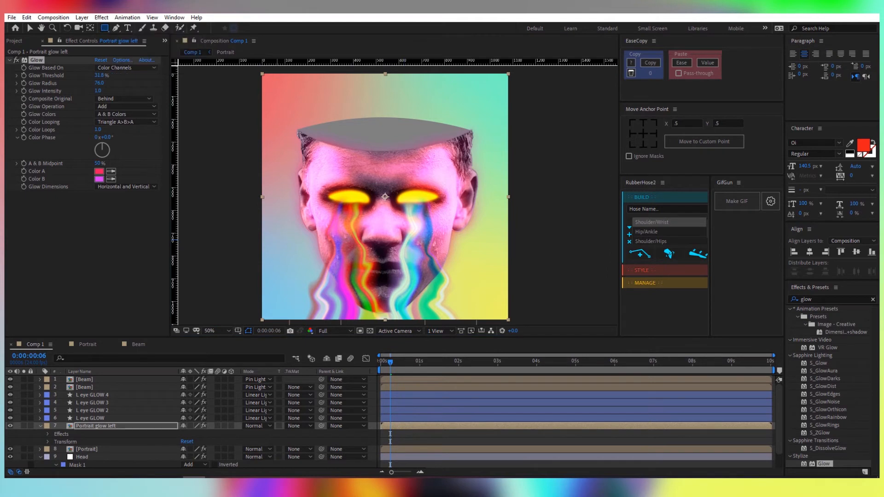
pyautogui.press(',')
pyautogui.moveTo(306, 120); pyautogui.dragTo(330, 171)
pyautogui.moveTo(374, 253); pyautogui.dragTo(389, 277)
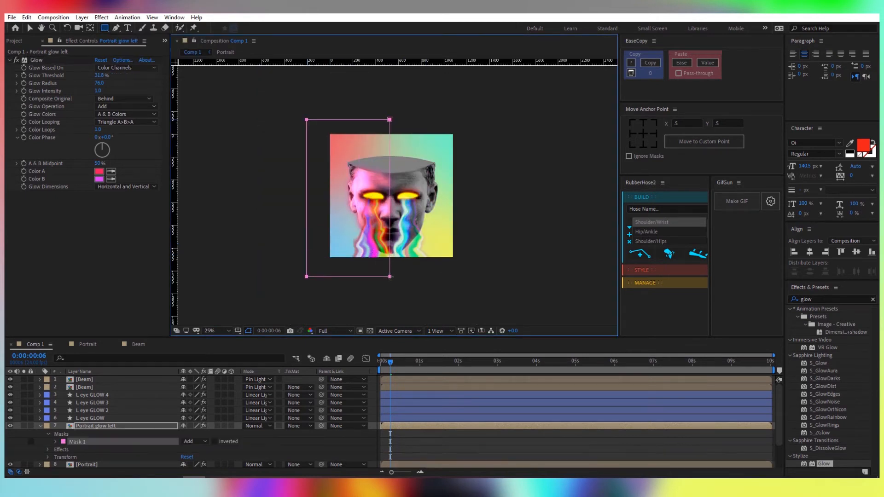
pyautogui.press('.')
pyautogui.press('h')
pyautogui.moveTo(393, 222); pyautogui.dragTo(397, 215)
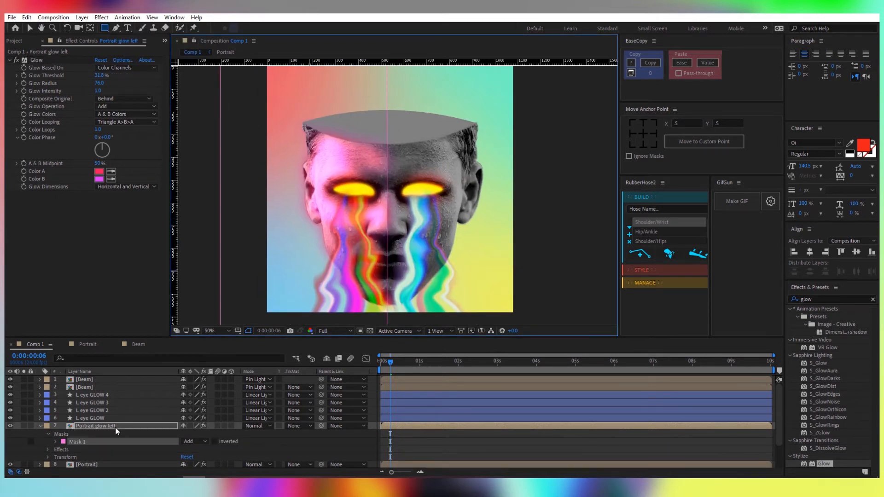
# Set the Mask Feather of Portrait glow left to 80 pixels.
pyautogui.click(114, 426)
pyautogui.press('f')
pyautogui.moveTo(196, 444); pyautogui.dragTo(211, 441)
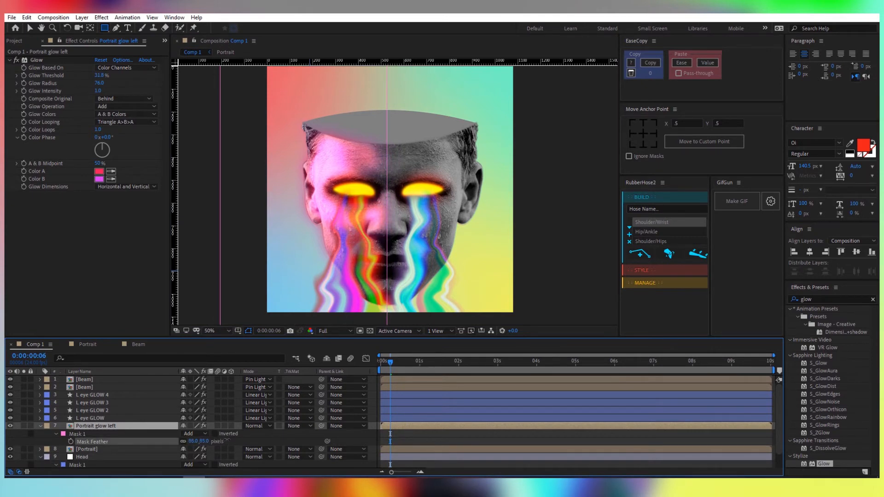
pyautogui.moveTo(225, 440); pyautogui.dragTo(223, 440)
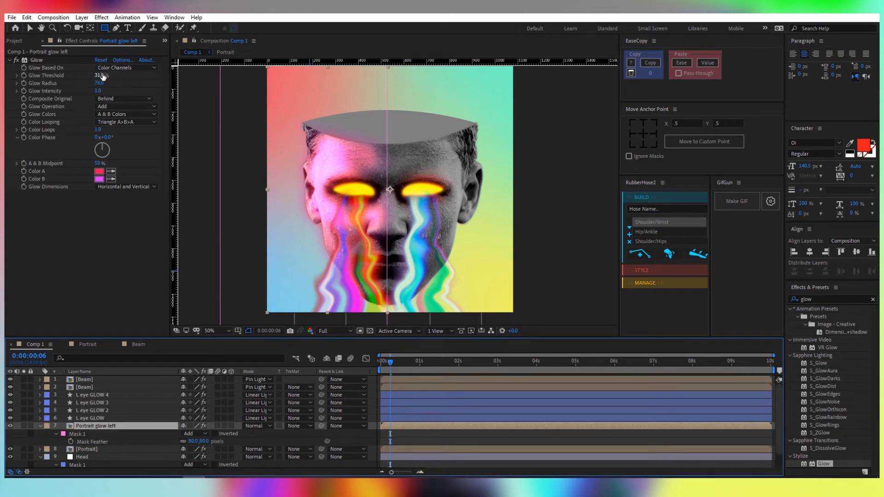
# Set the Glow Threshold to 43.9% and try out different Color Phase angles, returning to 0°.
pyautogui.moveTo(102, 78); pyautogui.dragTo(113, 77)
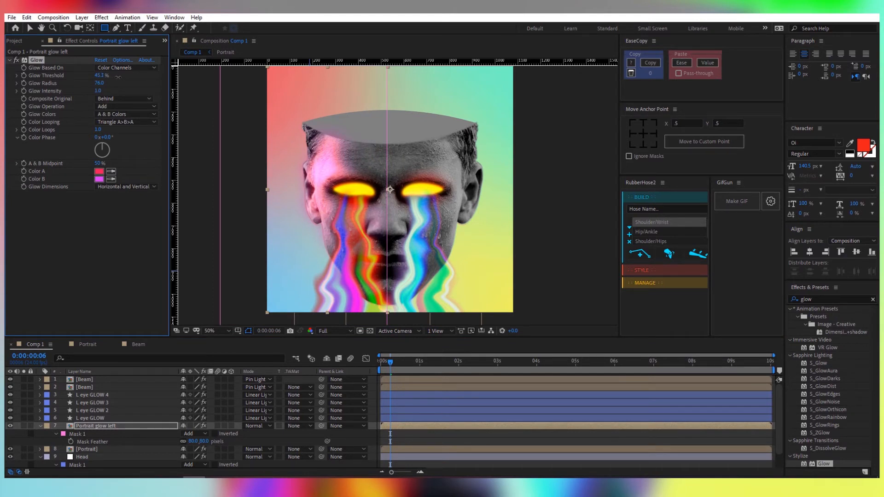
pyautogui.moveTo(118, 76); pyautogui.dragTo(111, 84)
pyautogui.moveTo(112, 146); pyautogui.dragTo(155, 144)
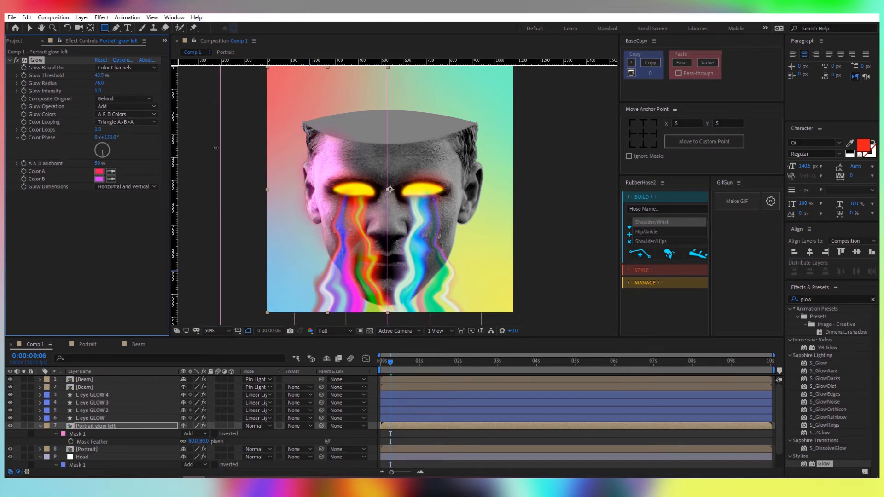
pyautogui.moveTo(215, 148); pyautogui.dragTo(128, 153)
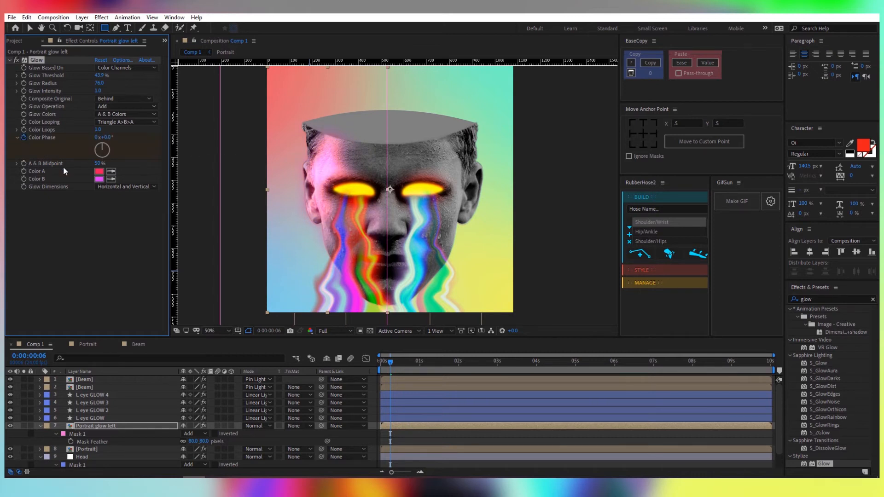
# Drive the glow's Color Phase with the expression time*100 and move its keyframe to the start of the timeline.
pyautogui.click(116, 427)
pyautogui.press('u')
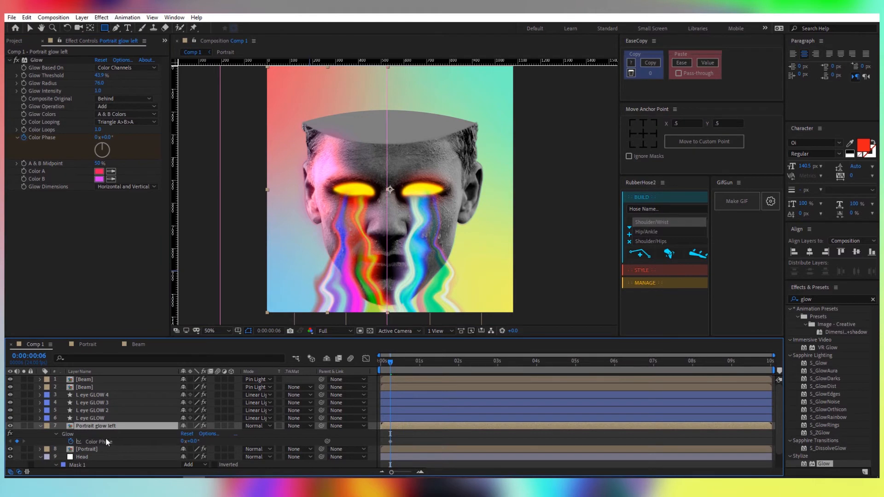
pyautogui.keyDown('alt'); pyautogui.click(70, 442); pyautogui.keyUp('alt')
pyautogui.write('time')
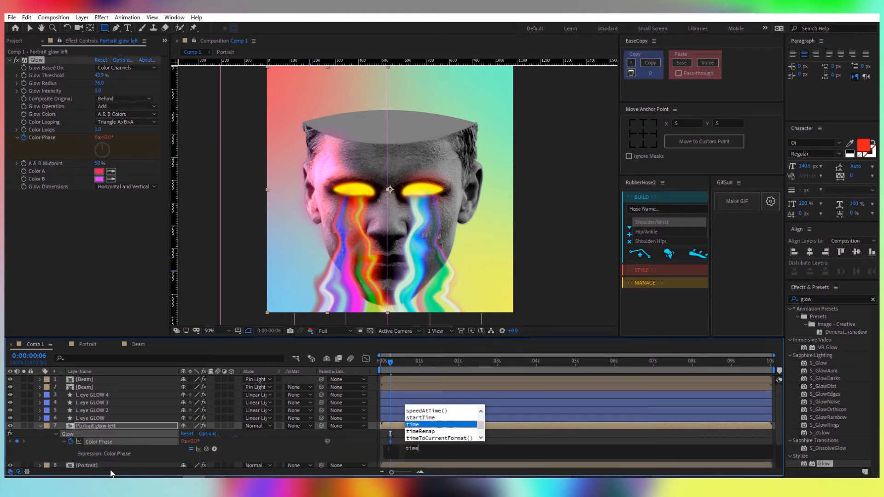
pyautogui.write('*')
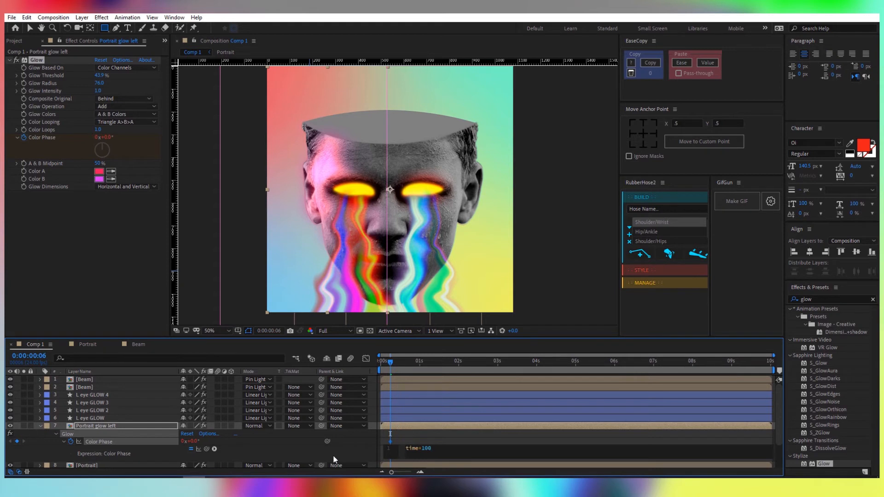
pyautogui.click(349, 445)
pyautogui.moveTo(390, 442); pyautogui.dragTo(380, 442)
pyautogui.click(380, 362)
pyautogui.press('space')
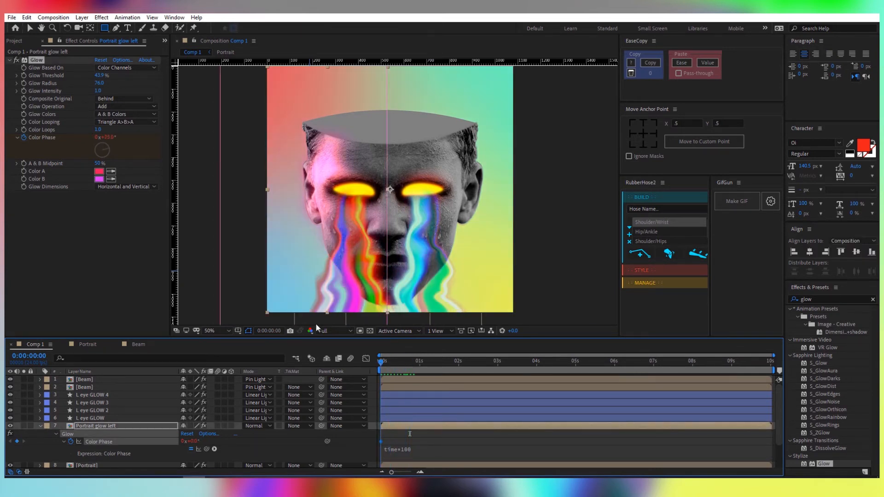
# Add starting keyframes for the glow's Color A and Color B at 0:00:00:00 and reveal them in the timeline.
pyautogui.click(23, 171)
pyautogui.click(24, 178)
pyautogui.click(110, 427)
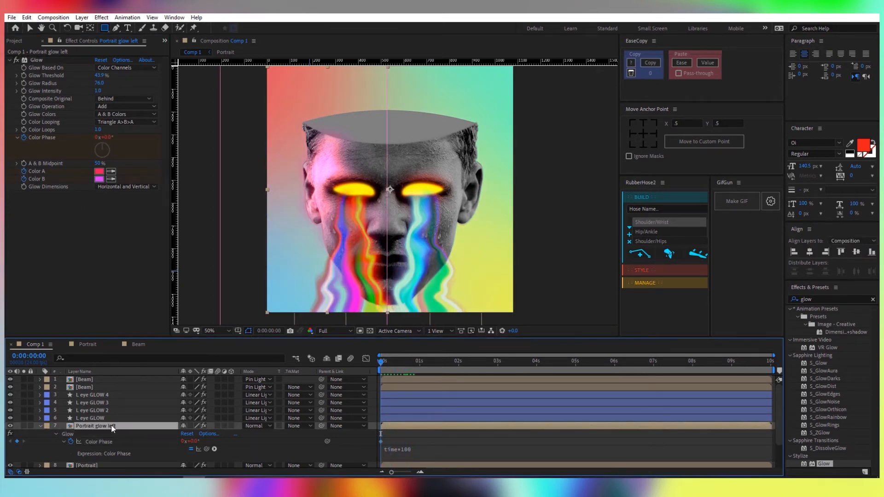
pyautogui.press('u')
# At 0:00:02:02, sample Color A from the lavender upper-left background and Color B from the pale yellow lower-left background.
pyautogui.moveTo(383, 368); pyautogui.dragTo(461, 371)
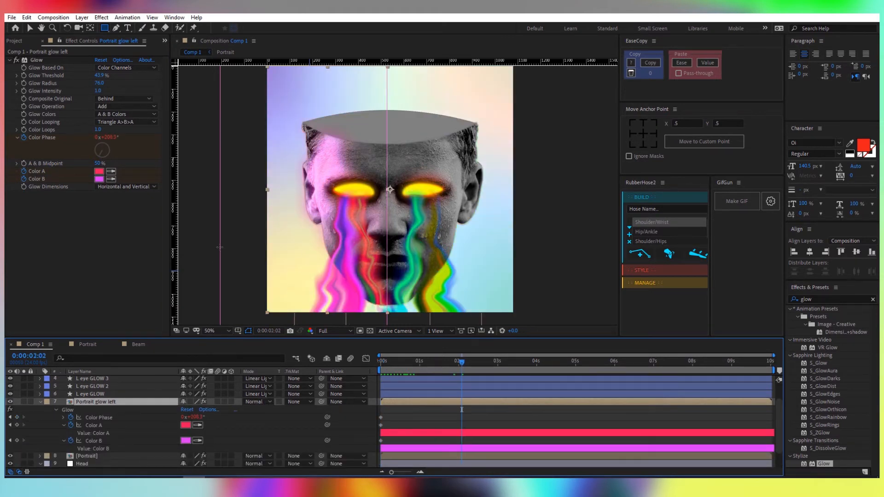
pyautogui.click(198, 425)
pyautogui.click(272, 81)
pyautogui.click(198, 441)
pyautogui.click(285, 296)
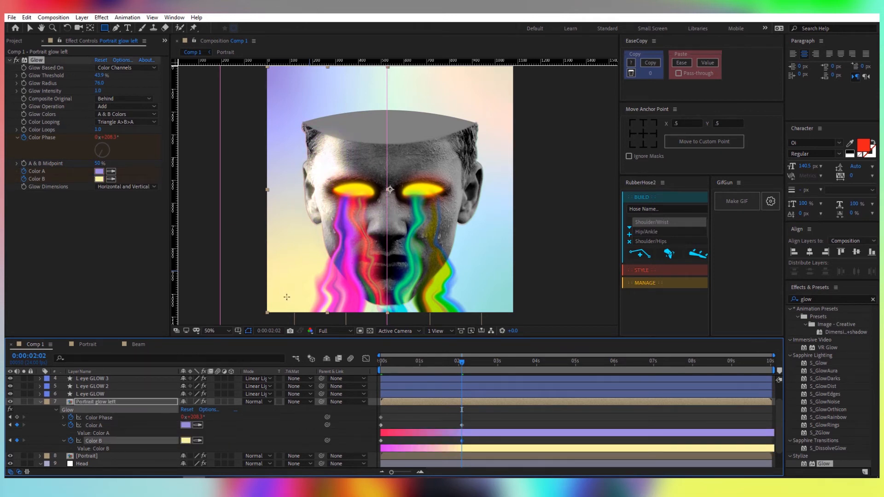
# Reveal the BG layer's keyframes and go to its color change at 0:00:01:06.
pyautogui.moveTo(462, 367); pyautogui.dragTo(571, 369)
pyautogui.scroll(-1, 570, 374)
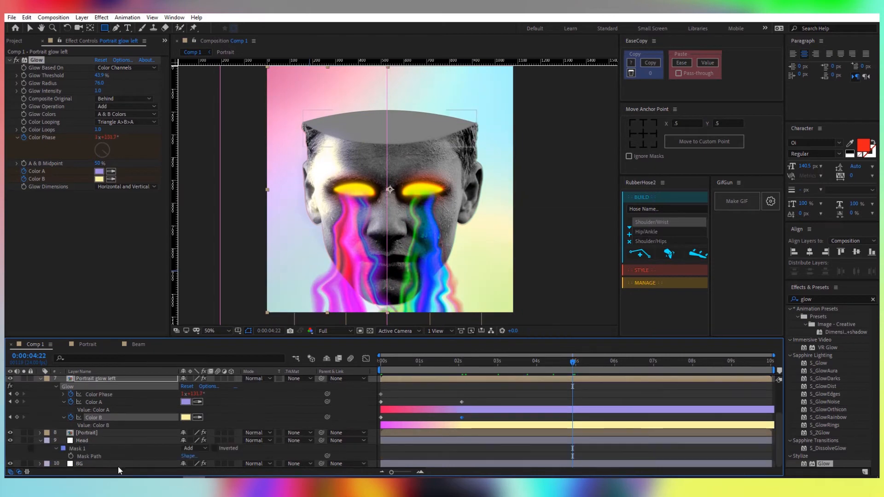
pyautogui.click(118, 465)
pyautogui.press('u')
pyautogui.scroll(-2, 473, 380)
pyautogui.scroll(2, 473, 419)
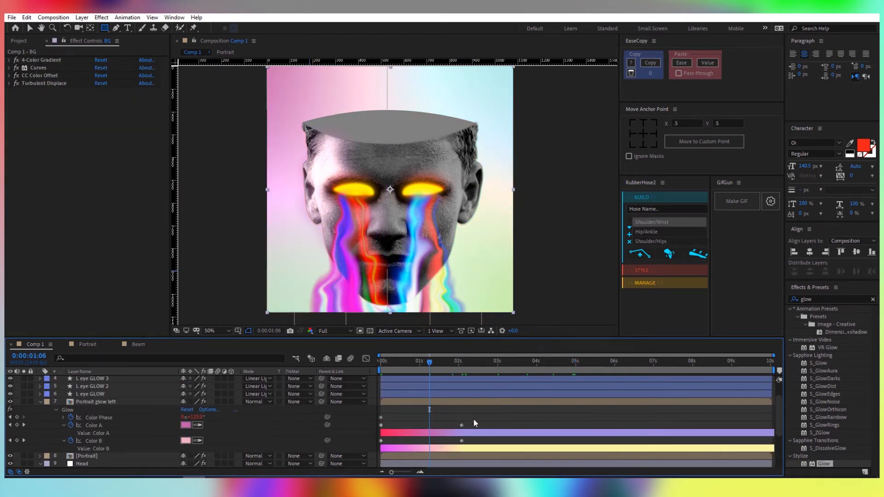
# Move the second Color A and Color B keyframes of Portrait glow left to 0:00:01:06.
pyautogui.moveTo(474, 418); pyautogui.dragTo(425, 446)
pyautogui.scroll(-3, 440, 416)
pyautogui.scroll(3, 429, 405)
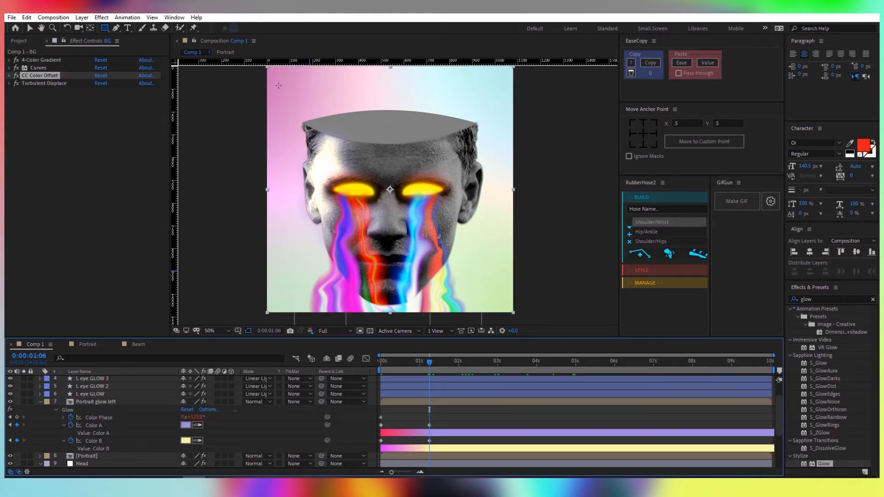
# At 0:00:01:06, sample Color A from the pink upper-left background and Color B from the pale green lower-left background.
pyautogui.click(197, 425)
pyautogui.click(273, 76)
pyautogui.click(198, 440)
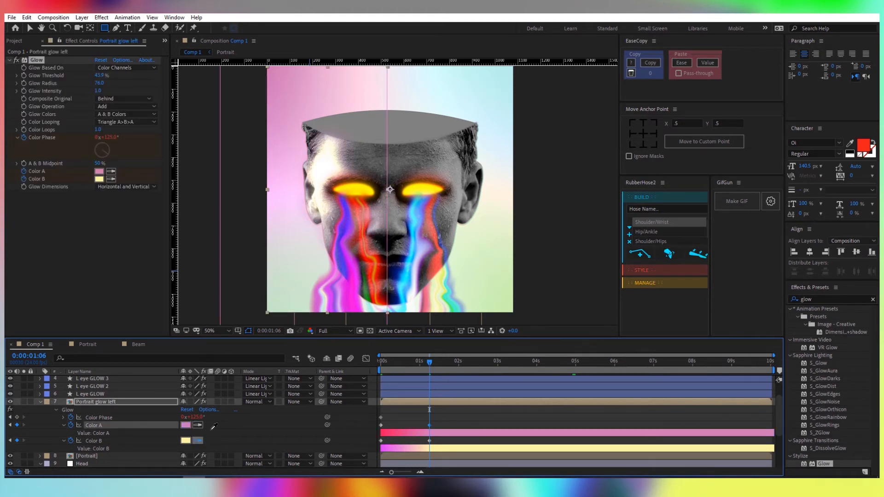
pyautogui.click(277, 298)
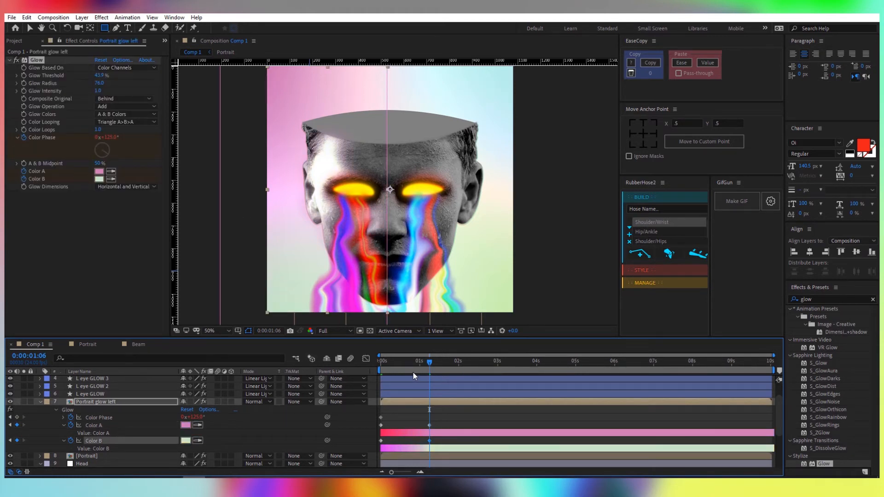
# At the BG color change at 0:00:02:22, sample Color A from the blue upper-left background and Color B from the lime green lower-left area.
pyautogui.press('space')
pyautogui.scroll(-4, 465, 371)
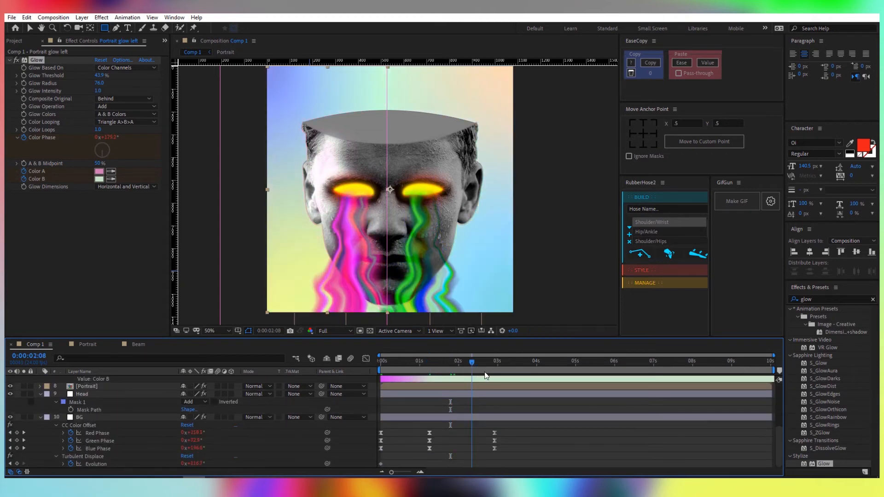
pyautogui.press('space')
pyautogui.scroll(4, 480, 393)
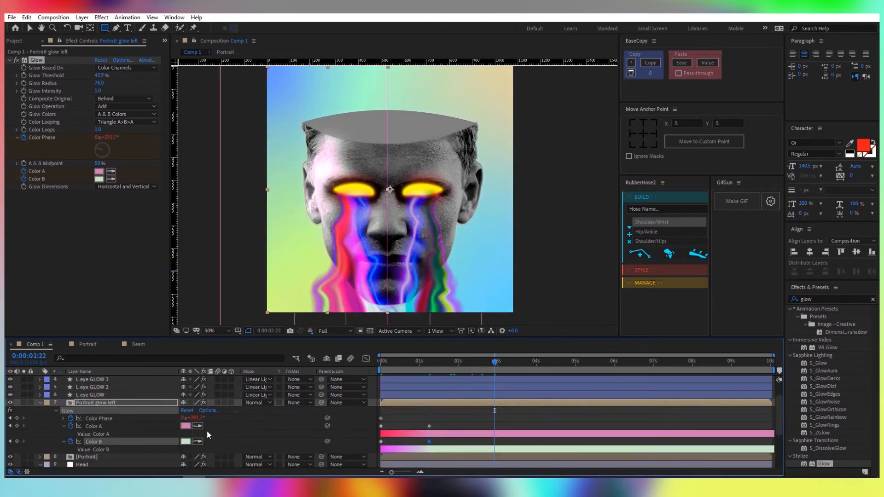
pyautogui.click(198, 426)
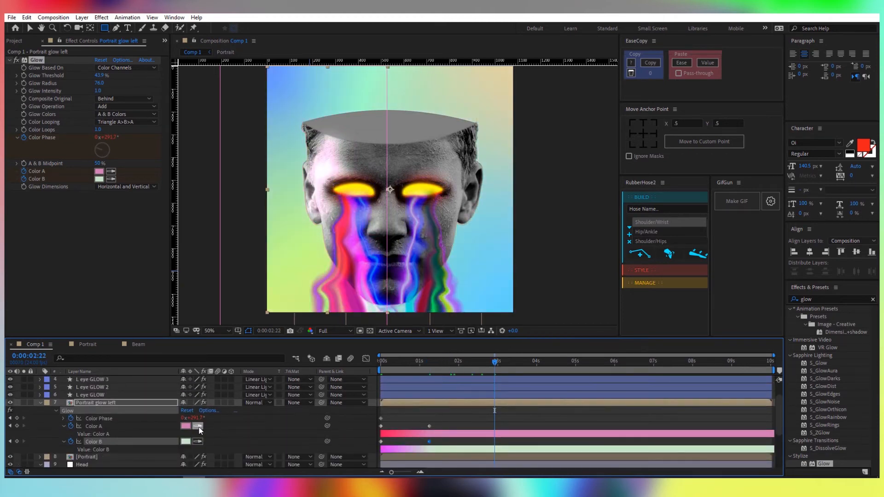
pyautogui.click(276, 71)
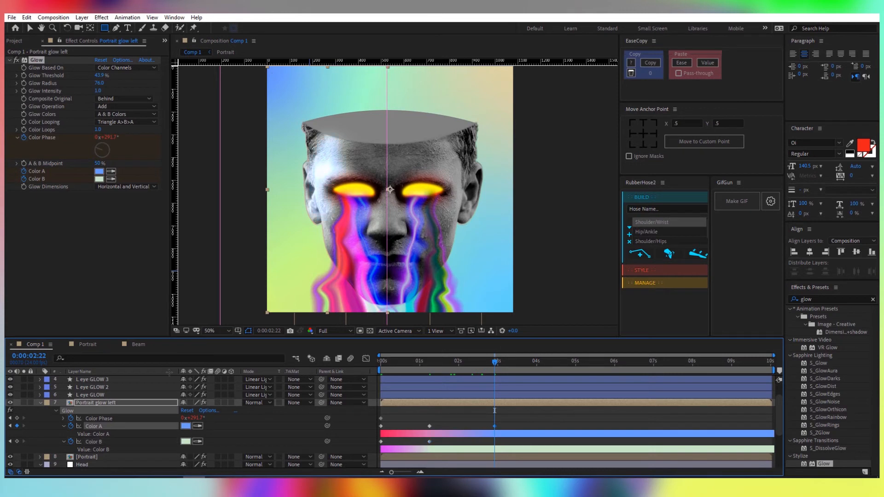
pyautogui.click(286, 255)
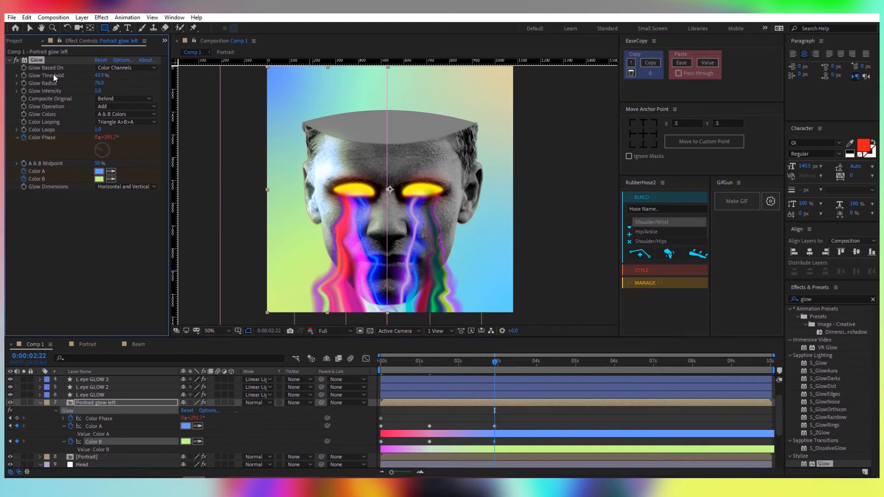
# Keyframe the glow at 0:00:02:22 with Glow Threshold 51.0% and Glow Radius 109.
pyautogui.click(26, 89)
pyautogui.click(99, 407)
pyautogui.press('u')
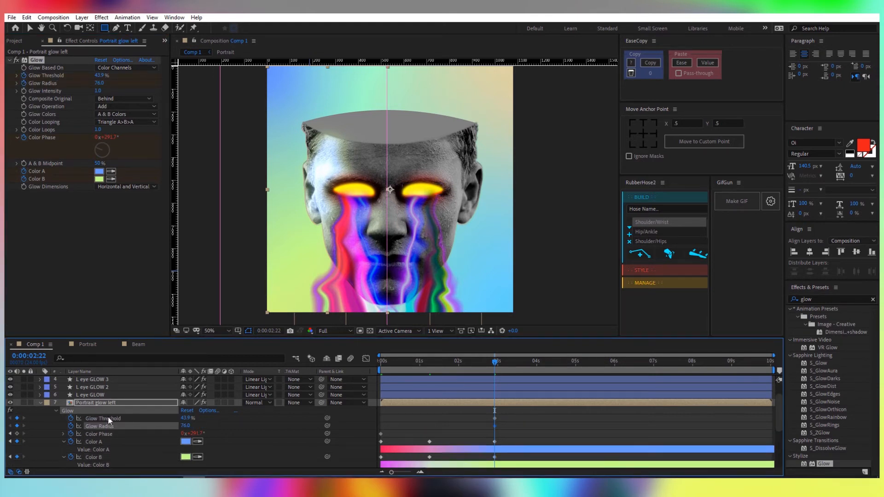
pyautogui.moveTo(186, 420)
pyautogui.mouseDown()
pyautogui.moveTo(203, 418)
pyautogui.moveTo(189, 418)
pyautogui.moveTo(201, 428)
pyautogui.moveTo(185, 425)
pyautogui.moveTo(195, 427)
pyautogui.mouseUp()
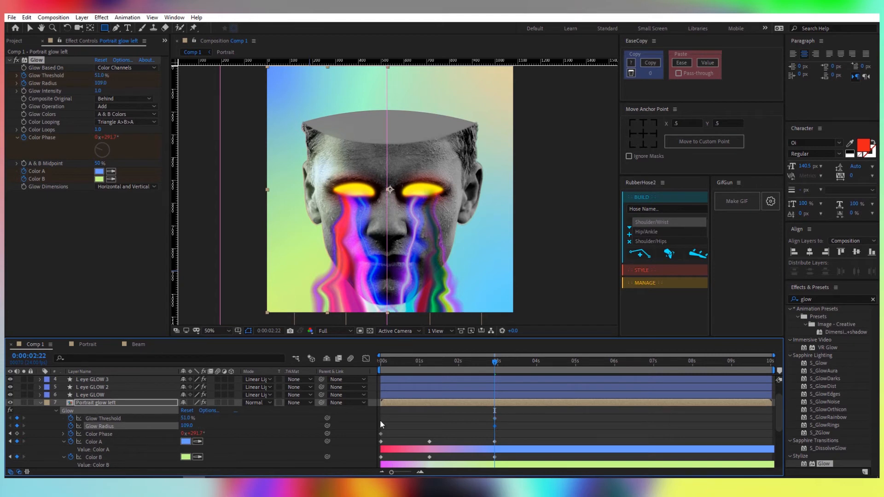
# At 0:00:01:06, set Glow Threshold to 47.5% and Glow Radius to 104.
pyautogui.moveTo(495, 362); pyautogui.dragTo(431, 376)
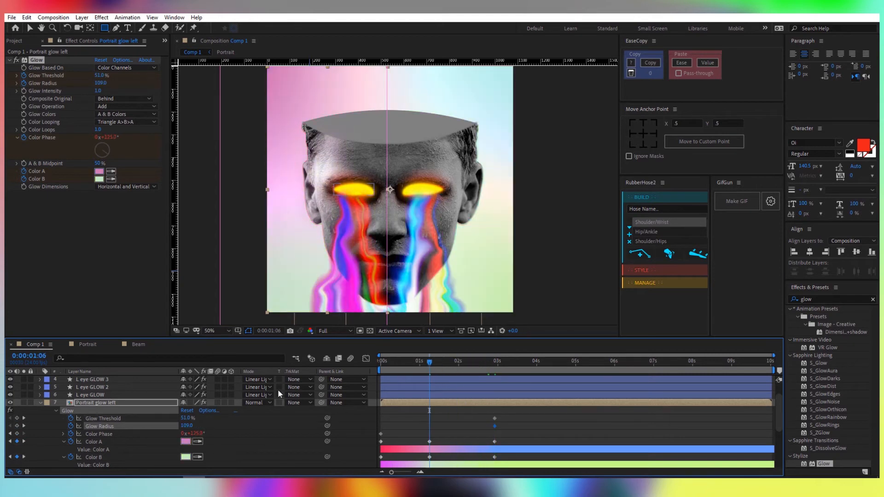
pyautogui.moveTo(192, 415); pyautogui.dragTo(187, 425)
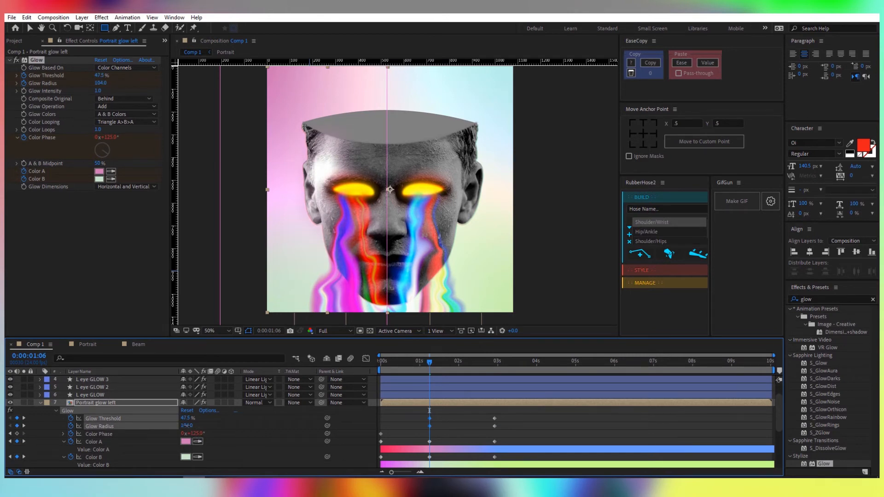
pyautogui.click(190, 441)
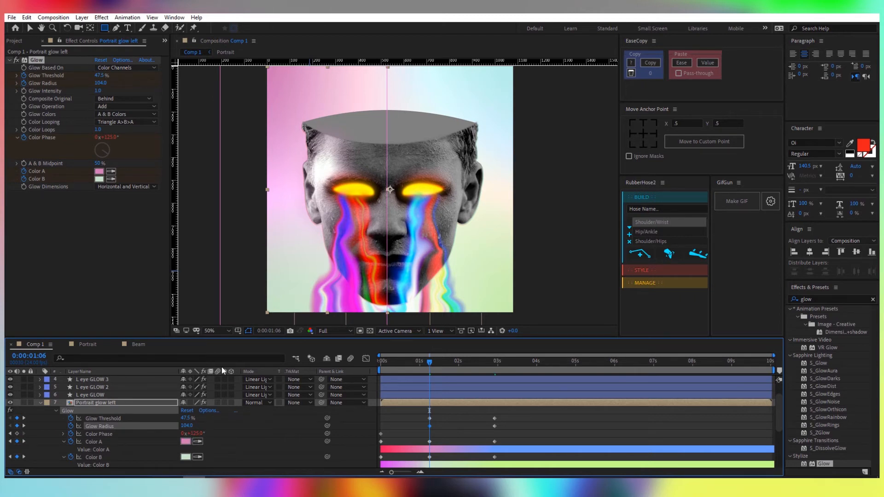
# Find the Curves effect and apply it to the Portrait glow left layer.
pyautogui.click(196, 401)
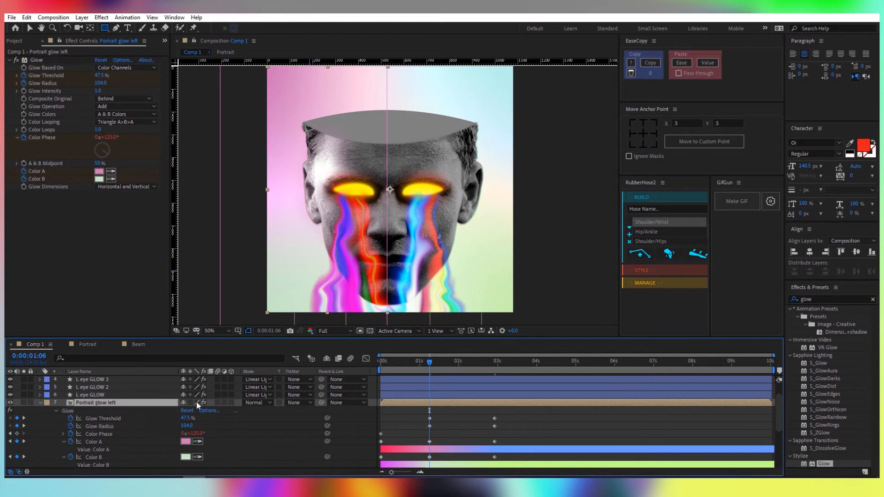
pyautogui.doubleClick(815, 297)
pyautogui.write('curves')
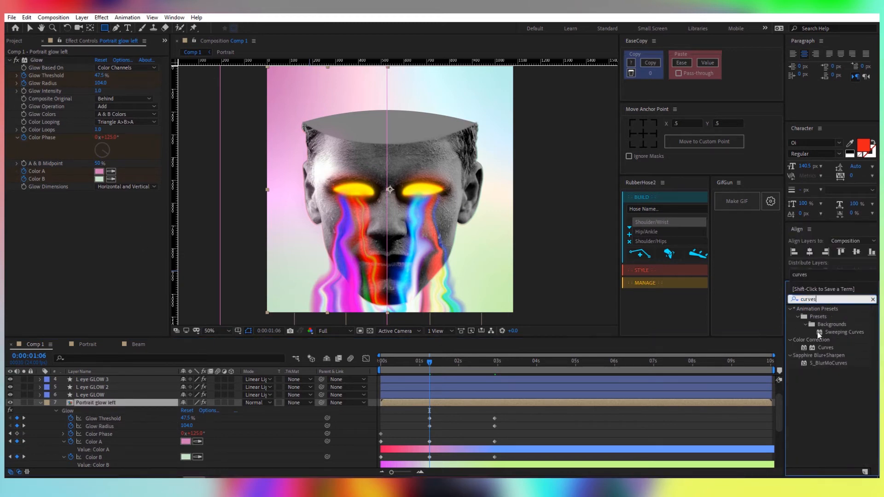
pyautogui.doubleClick(824, 347)
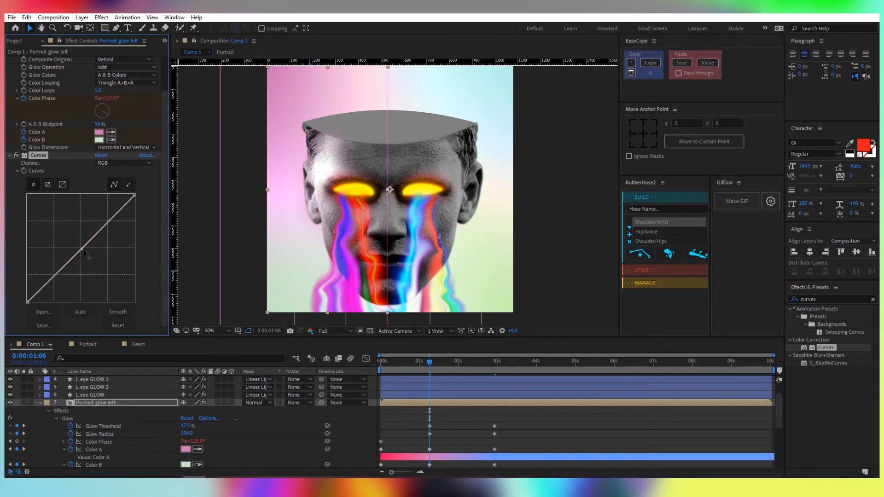
# Switch Curves to the Red channel and raise the curve's midpoint slightly to warm the left side of the face.
pyautogui.moveTo(84, 250)
pyautogui.mouseDown()
pyautogui.moveTo(90, 264)
pyautogui.moveTo(81, 249)
pyautogui.mouseUp()
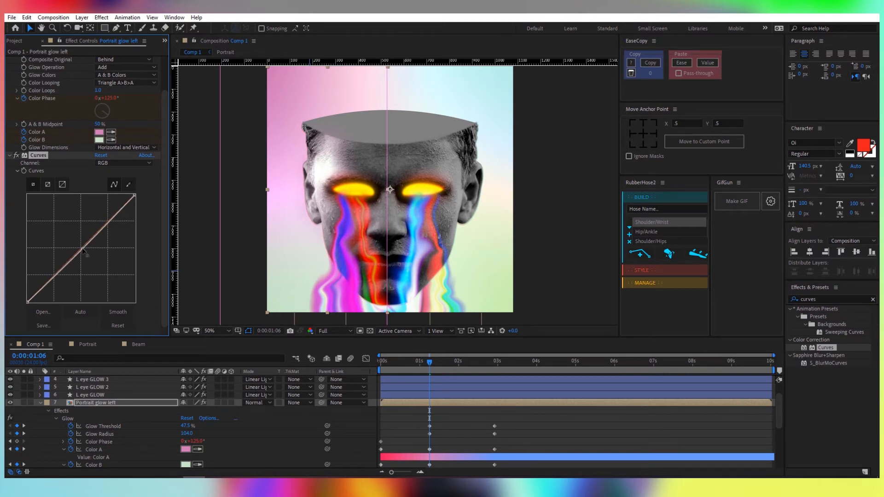
pyautogui.click(121, 163)
pyautogui.click(118, 183)
pyautogui.moveTo(84, 247)
pyautogui.mouseDown()
pyautogui.moveTo(92, 258)
pyautogui.moveTo(77, 245)
pyautogui.mouseUp()
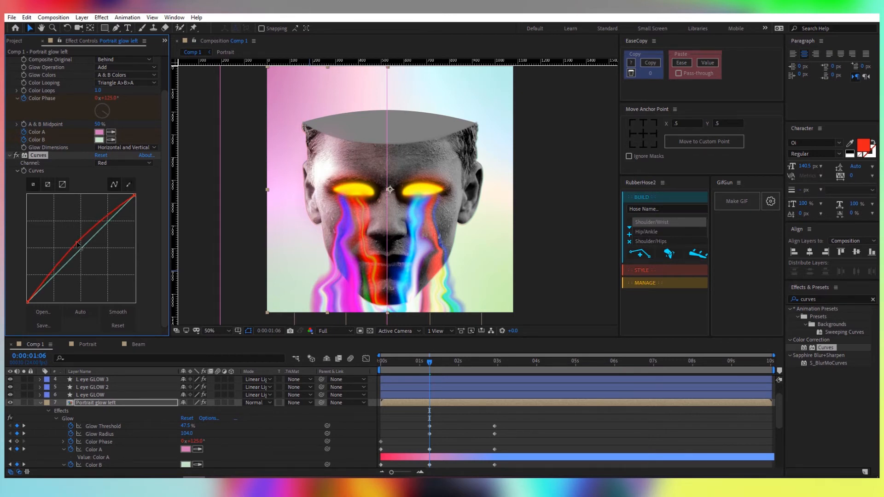
# Preview the glow animation, and keyframe Glow Threshold at 47.5% and Glow Radius at 104 at 0:00:00:00 on Portrait glow left.
pyautogui.moveTo(413, 365); pyautogui.dragTo(368, 365)
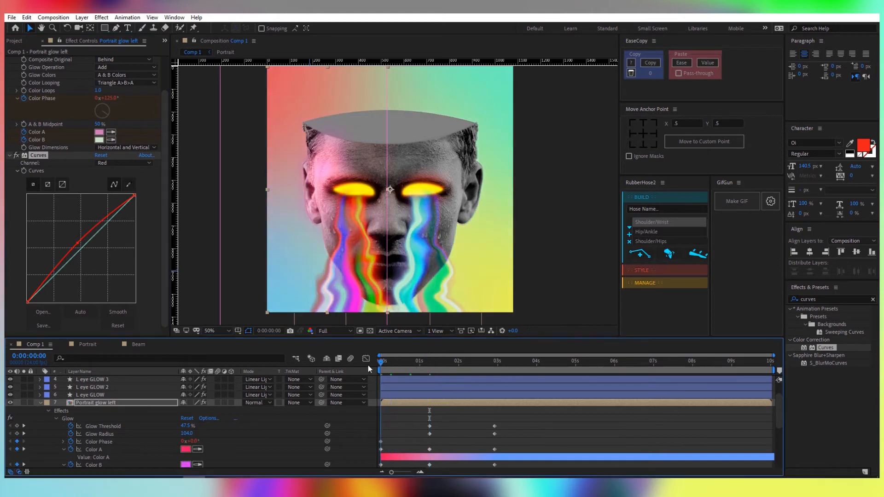
pyautogui.press('space')
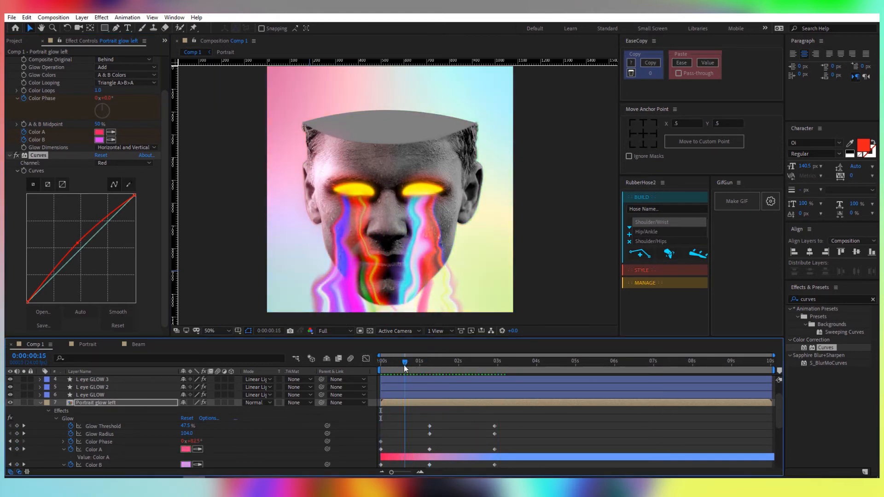
pyautogui.press('space')
pyautogui.click(17, 426)
pyautogui.click(17, 433)
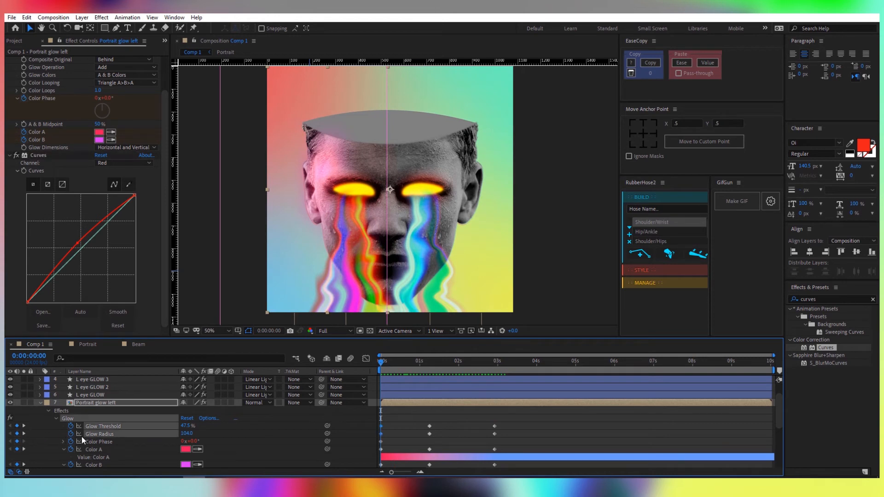
# Add the expression loopOut("pingpong") to Glow Threshold on Portrait glow left and copy the expression text.
pyautogui.keyDown('alt'); pyautogui.click(71, 426); pyautogui.keyUp('alt')
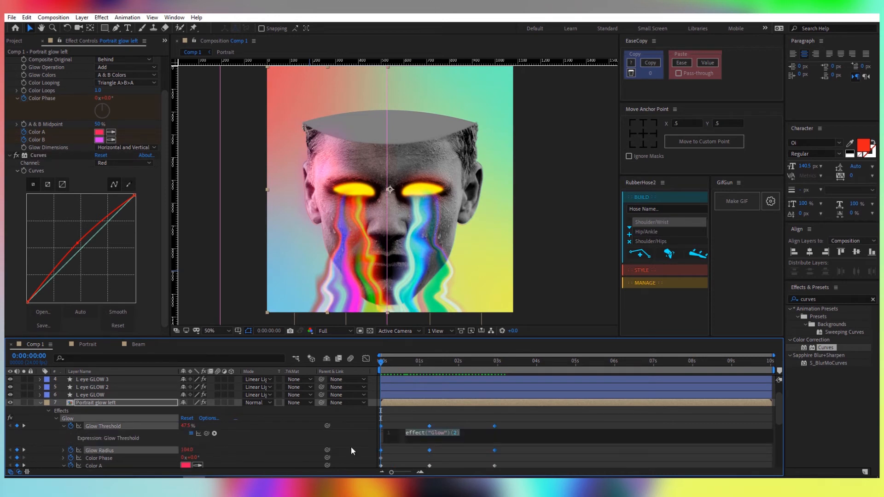
pyautogui.write('loopOut()')
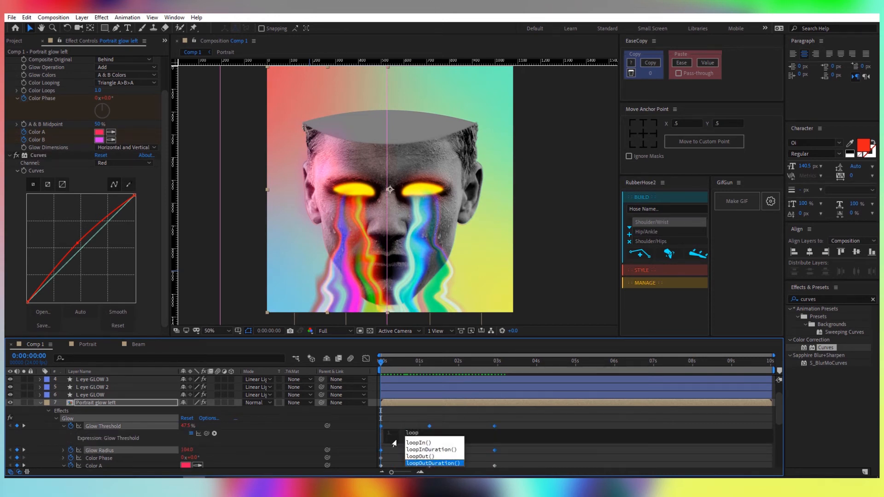
pyautogui.press('Return')
pyautogui.write('"pingpong"')
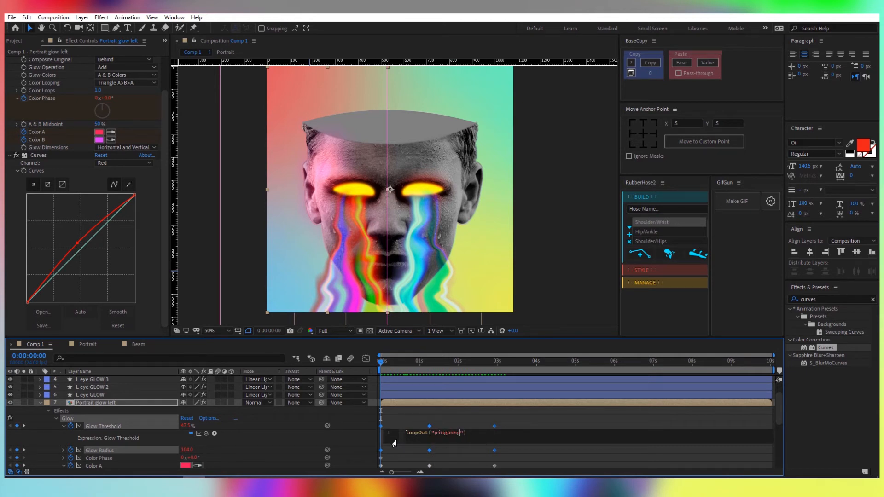
pyautogui.hotkey('ctrl', 'a')
pyautogui.hotkey('ctrl', 'c')
pyautogui.click(375, 434)
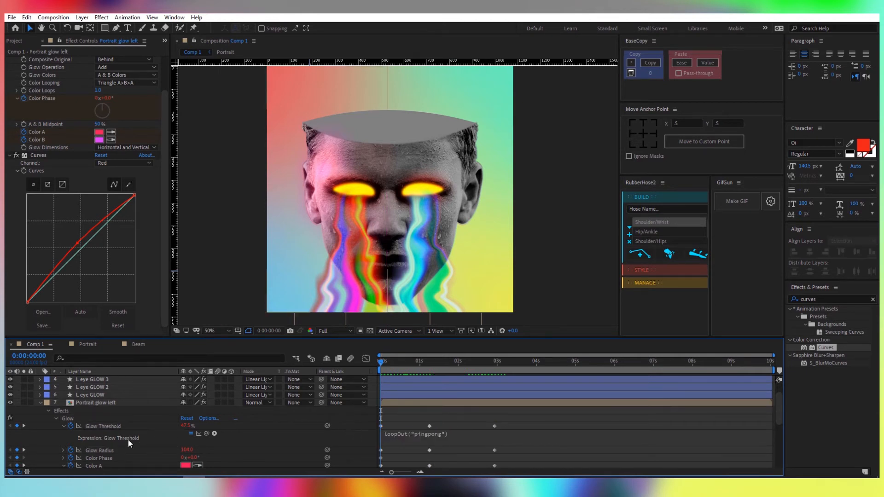
# Apply the copied loopOut("pingpong") expression to Glow Radius on Portrait glow left.
pyautogui.click(101, 450)
pyautogui.keyDown('alt'); pyautogui.click(71, 450); pyautogui.keyUp('alt')
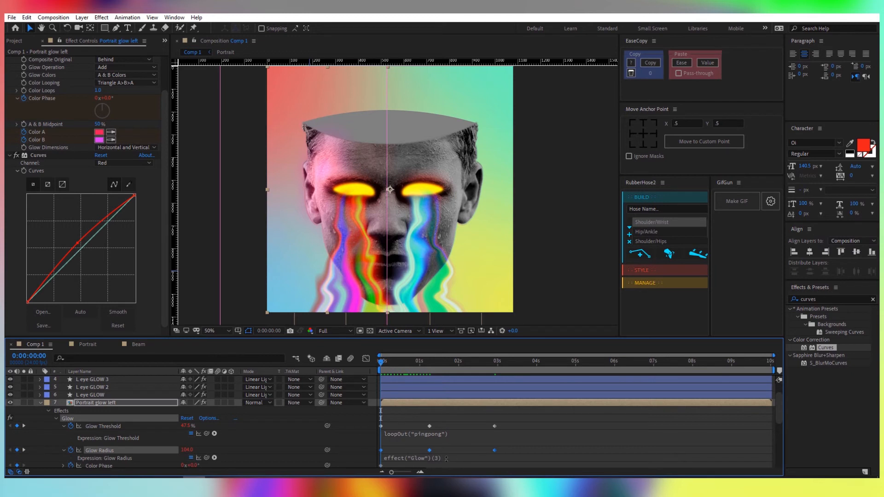
pyautogui.hotkey('ctrl', 'v')
pyautogui.click(354, 430)
pyautogui.scroll(-2, 354, 430)
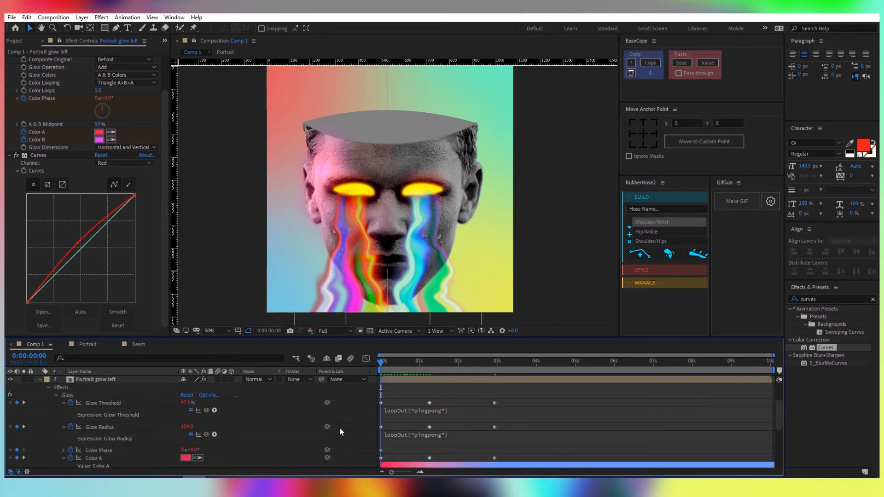
# Examine the Color Phase expression on Portrait glow left alongside the glow's looping expressions.
pyautogui.click(92, 451)
pyautogui.click(63, 449)
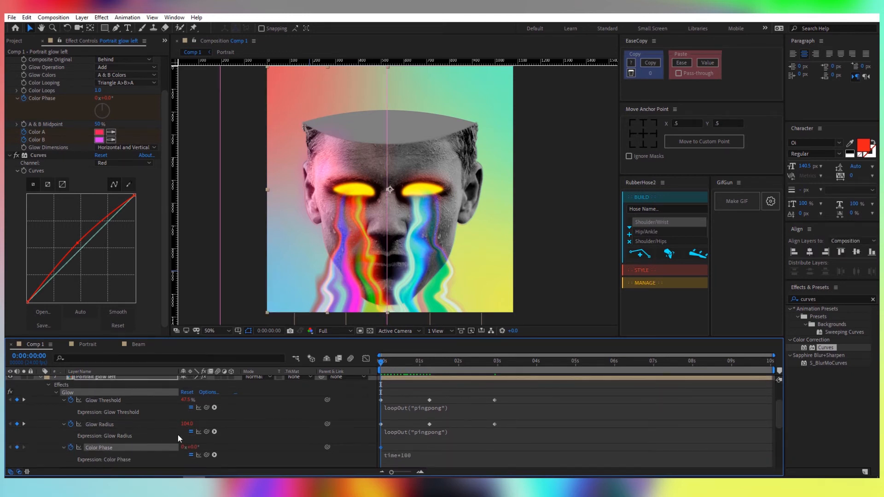
pyautogui.scroll(2, 177, 432)
pyautogui.click(132, 423)
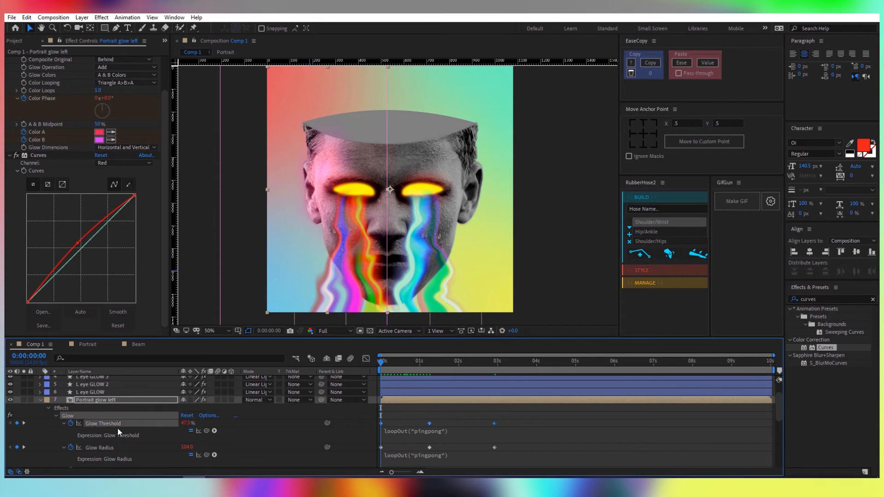
pyautogui.scroll(-6, 159, 424)
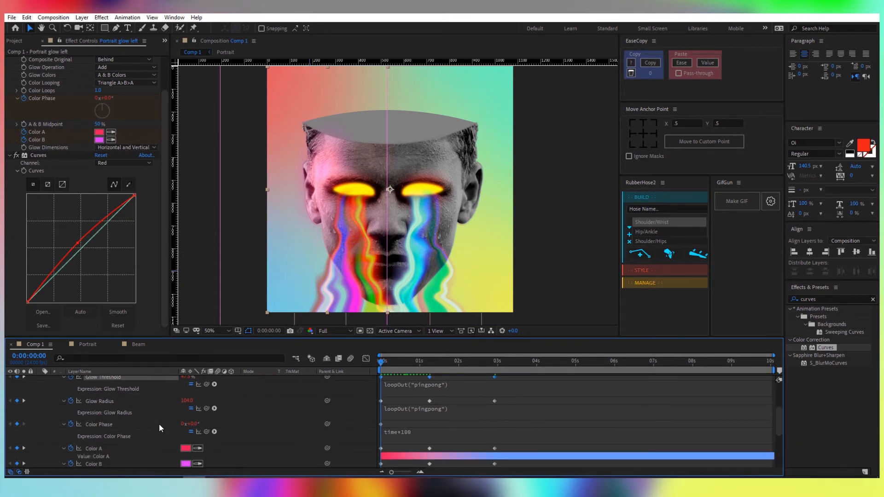
pyautogui.click(64, 425)
pyautogui.click(64, 426)
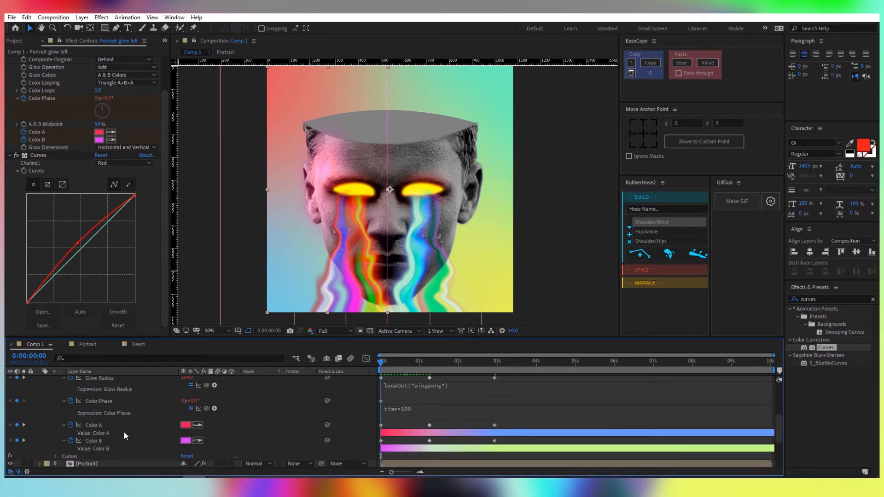
# Apply the copied loopOut("pingpong") expression to the glow's Color A and Color B on Portrait glow left.
pyautogui.keyDown('alt'); pyautogui.click(71, 425); pyautogui.keyUp('alt')
pyautogui.hotkey('ctrl', 'v')
pyautogui.click(194, 440)
pyautogui.keyDown('alt'); pyautogui.click(71, 456); pyautogui.keyUp('alt')
pyautogui.hotkey('ctrl', 'v')
pyautogui.click(409, 399)
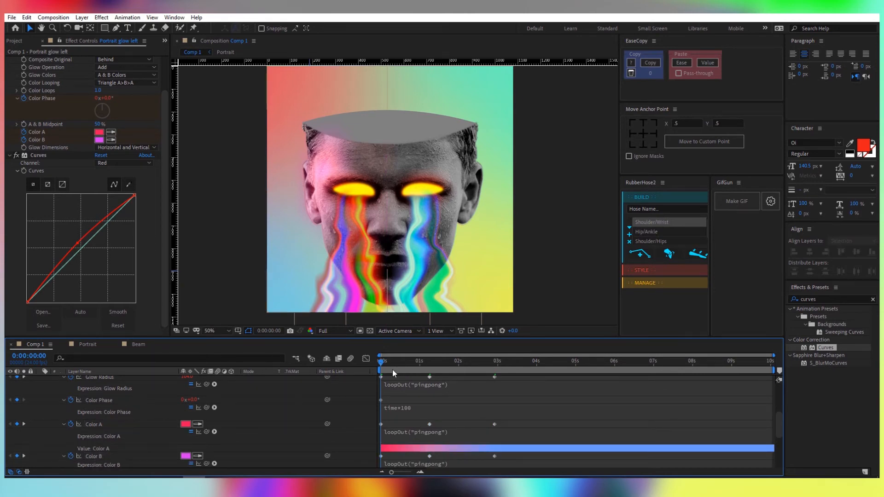
# Duplicate the Portrait glow left layer and rename the copy Portrait glow right.
pyautogui.moveTo(393, 369); pyautogui.dragTo(378, 382)
pyautogui.scroll(8, 92, 402)
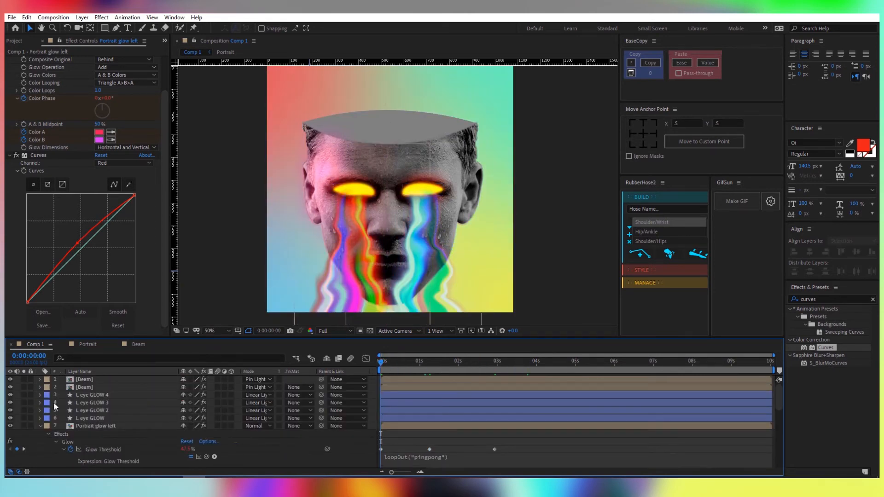
pyautogui.click(40, 425)
pyautogui.click(110, 426)
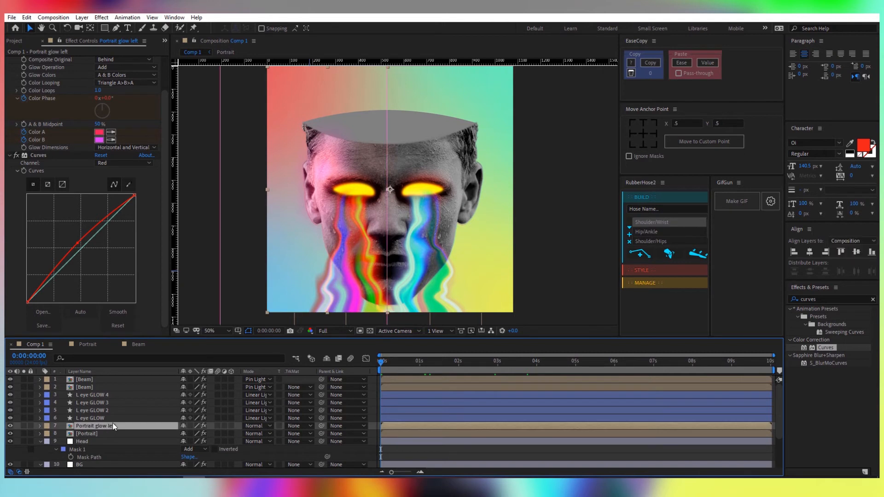
pyautogui.hotkey('ctrl', 'd')
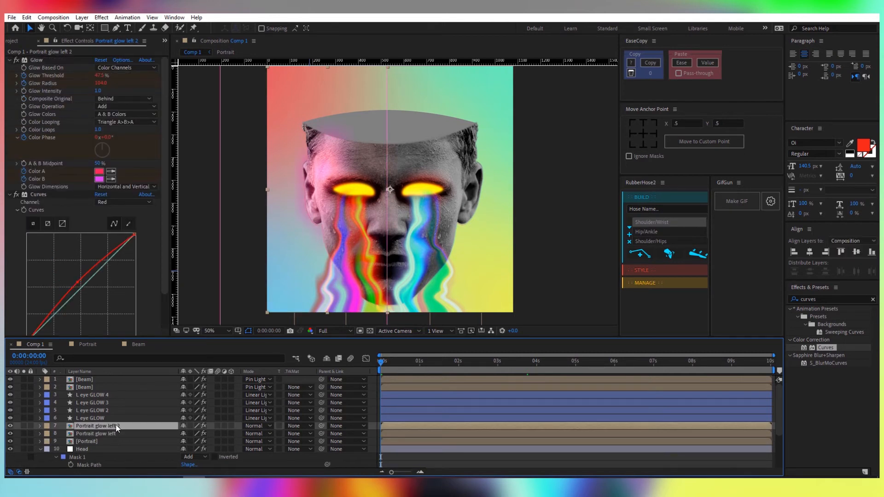
pyautogui.rightClick(115, 427)
pyautogui.click(134, 418)
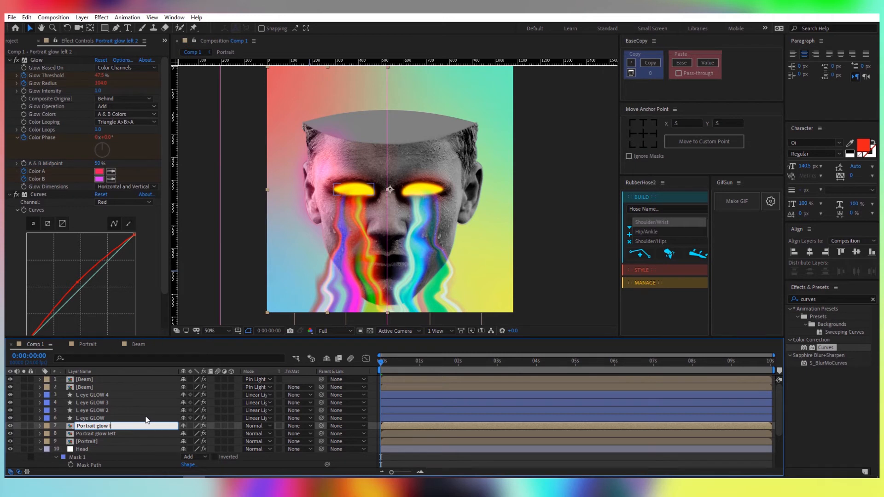
pyautogui.press('Return')
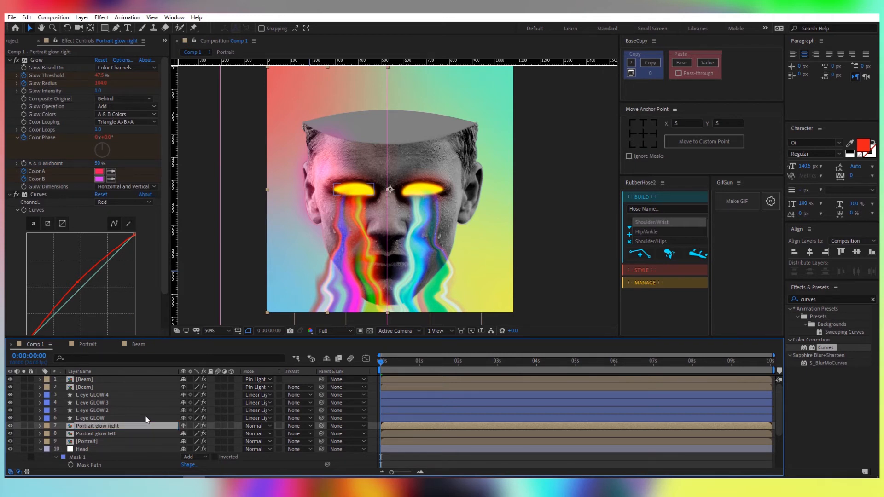
# Move Mask 1 of Portrait glow right across so that it covers the right half of the face.
pyautogui.press('m')
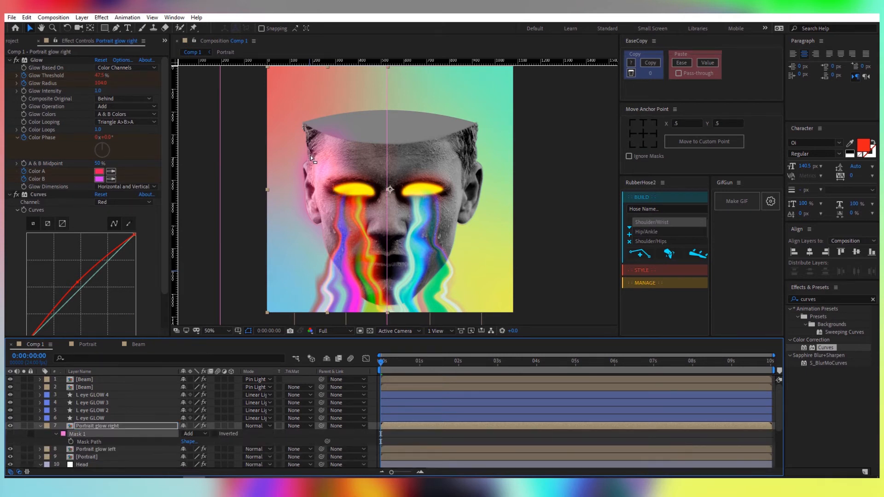
pyautogui.click(221, 202)
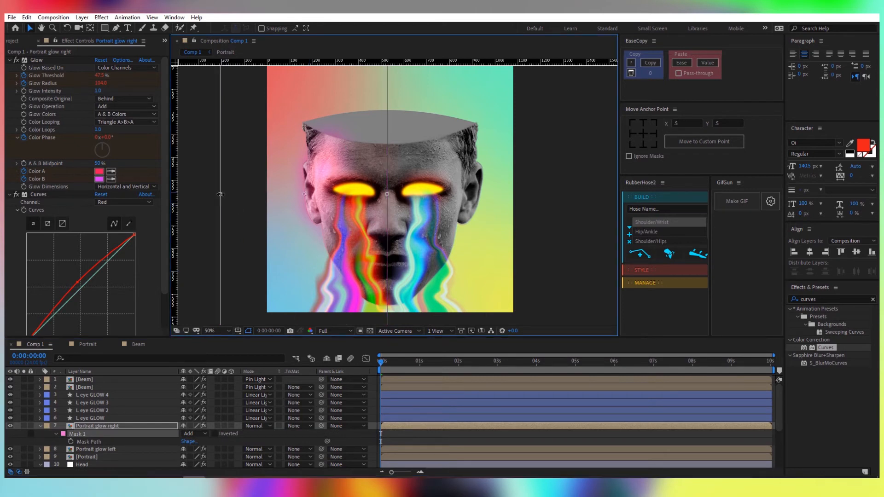
pyautogui.moveTo(392, 198); pyautogui.dragTo(521, 201)
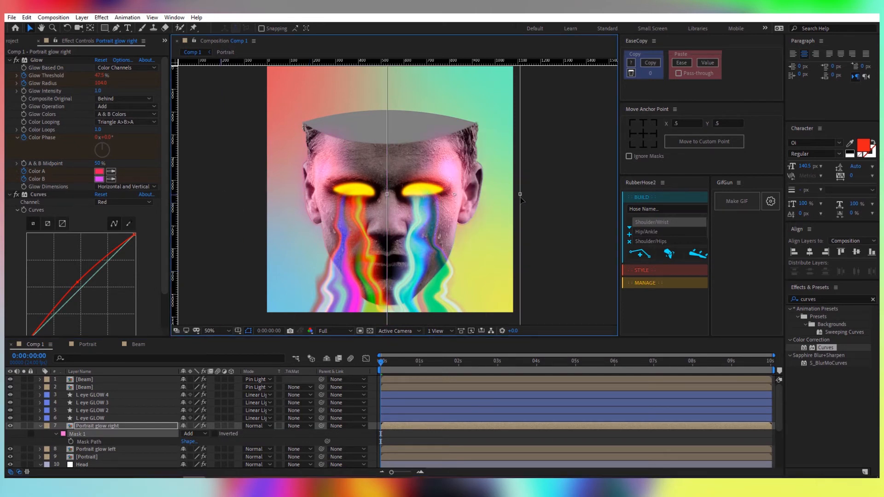
pyautogui.click(120, 426)
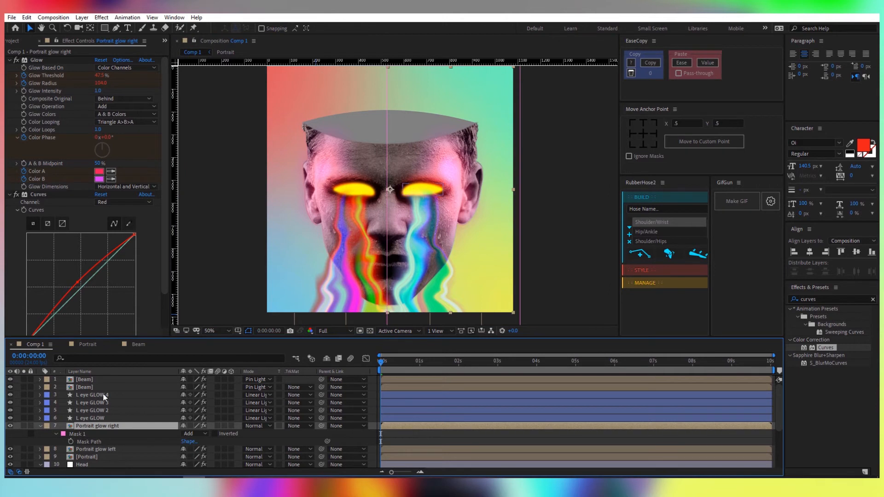
# At 0:00:00:00, sample the right-hand background for Portrait glow right's glow: upper teal-green for Color A, lower yellow for Color B.
pyautogui.click(16, 195)
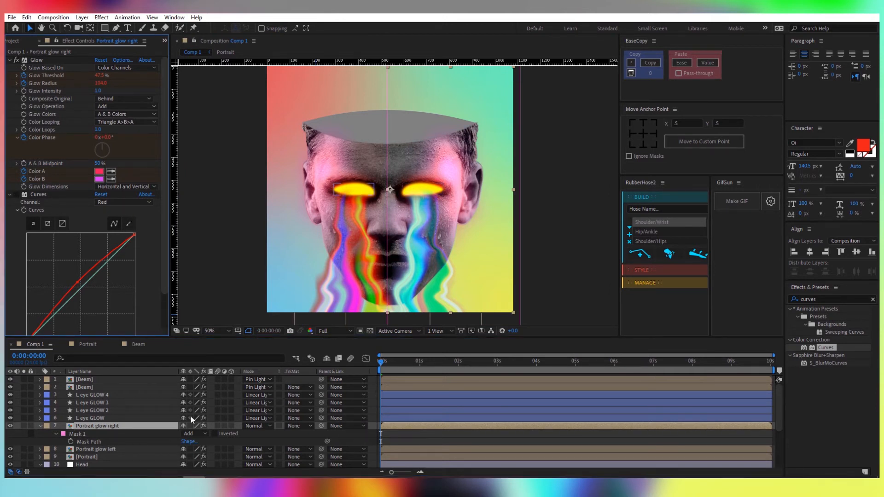
pyautogui.click(119, 425)
pyautogui.press('u')
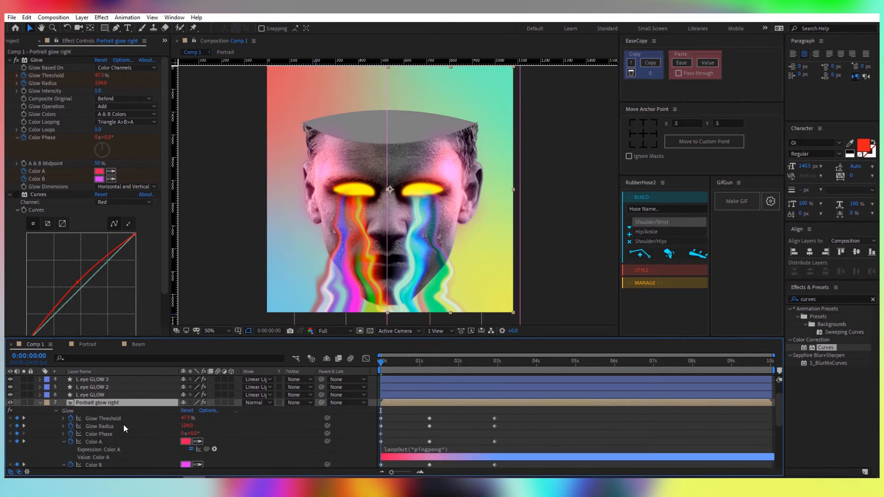
pyautogui.scroll(-2, 123, 424)
pyautogui.click(198, 418)
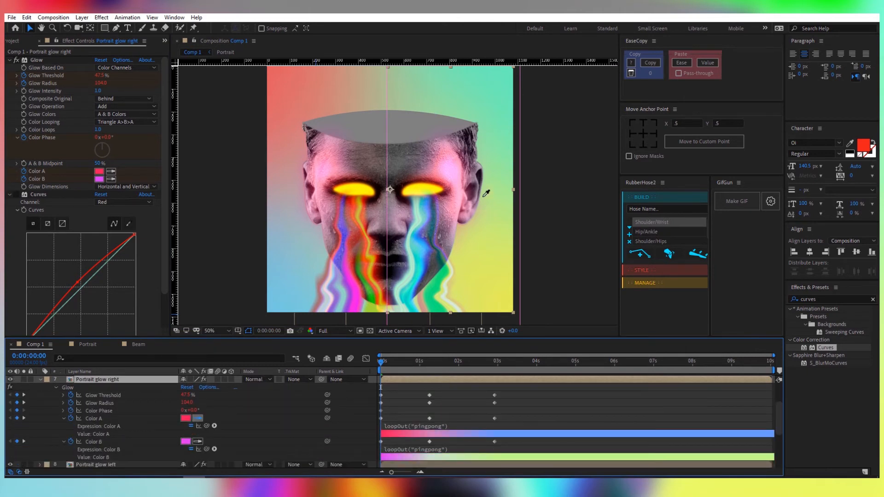
pyautogui.click(497, 79)
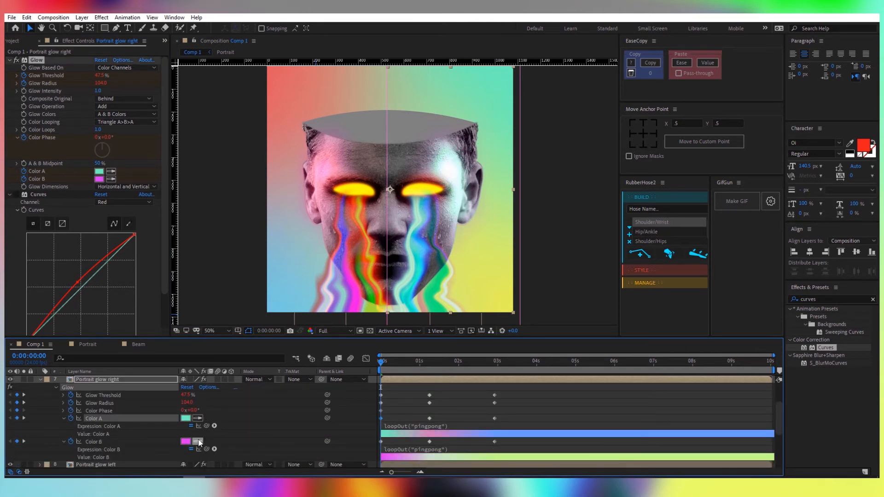
pyautogui.click(198, 442)
pyautogui.click(494, 279)
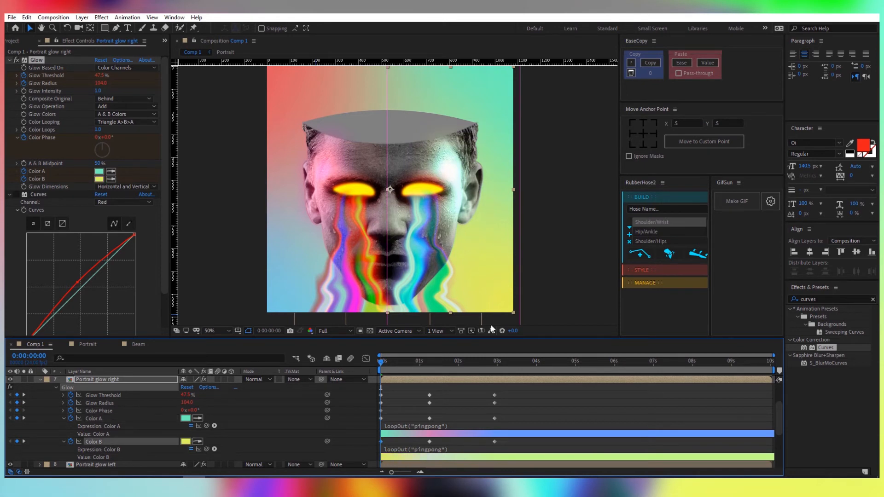
# At 0:00:01:06, sample pale cyan for Color A and pale cream for Color B from the right-hand background.
pyautogui.click(417, 366)
pyautogui.moveTo(419, 368); pyautogui.dragTo(429, 368)
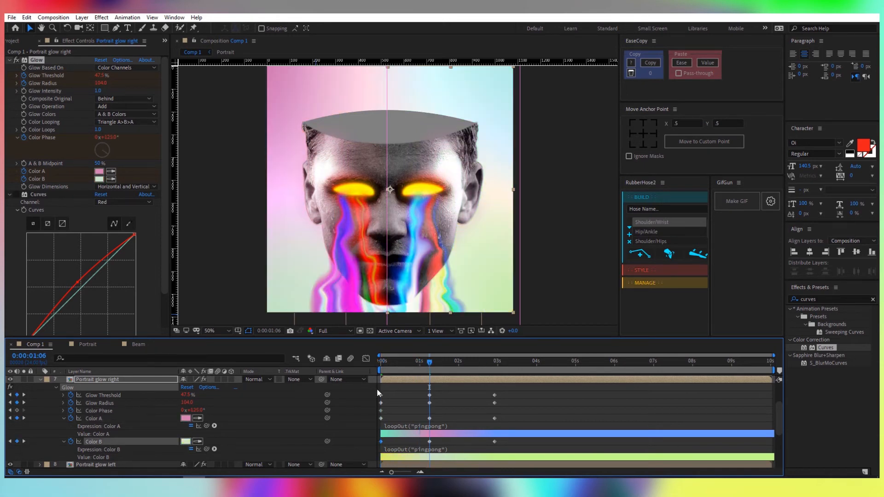
pyautogui.click(197, 418)
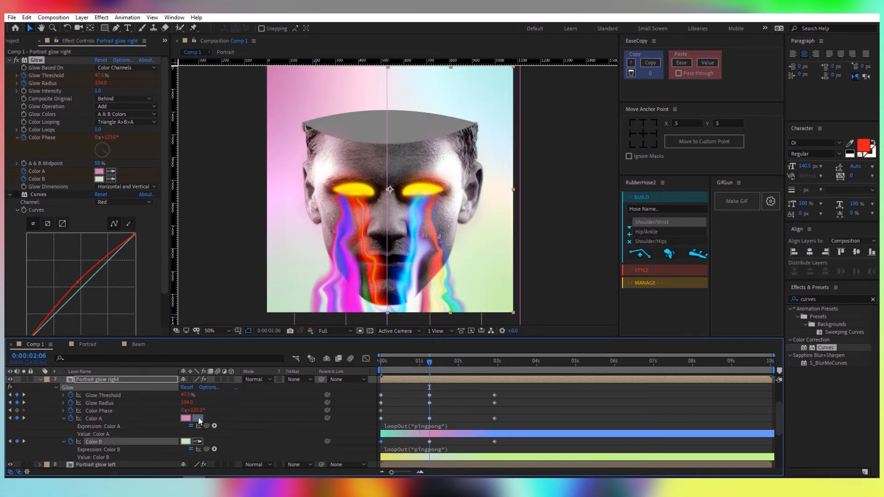
pyautogui.click(492, 119)
pyautogui.click(198, 442)
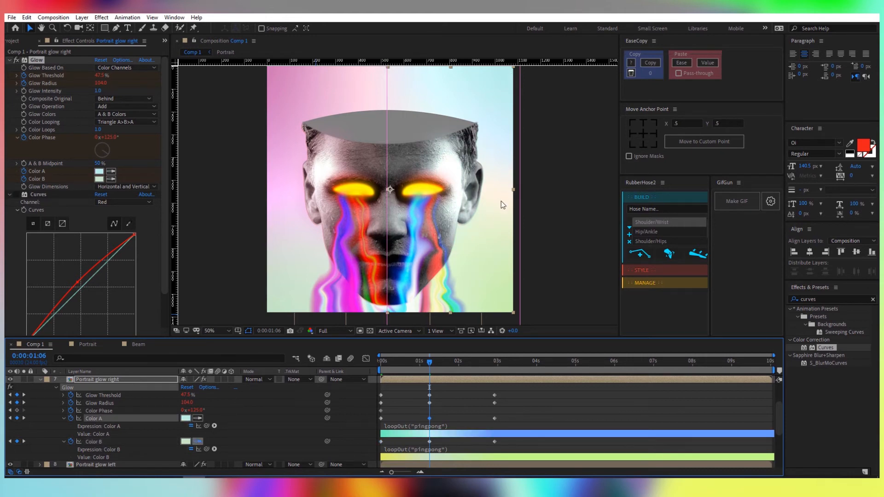
pyautogui.click(501, 201)
# At 0:00:02:22, sample beige from the upper-right background for Color A and light blue from the lower right for Color B.
pyautogui.moveTo(435, 360); pyautogui.dragTo(494, 361)
pyautogui.click(197, 418)
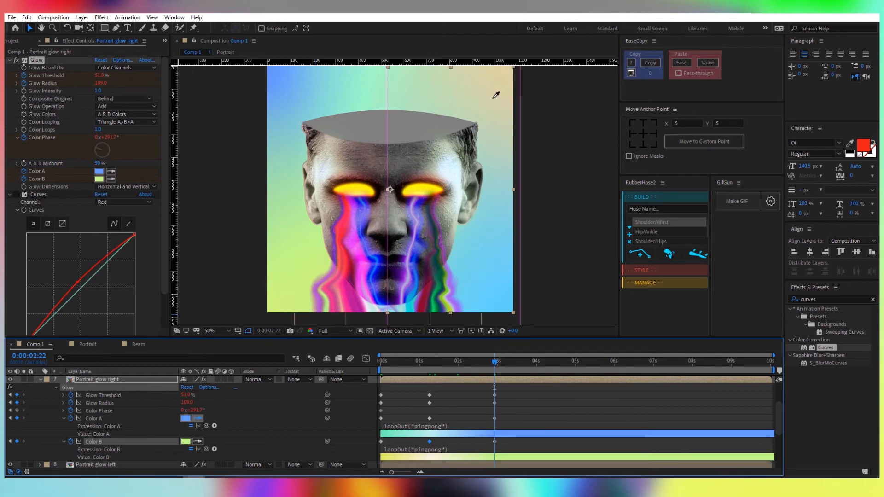
pyautogui.click(509, 69)
pyautogui.click(199, 441)
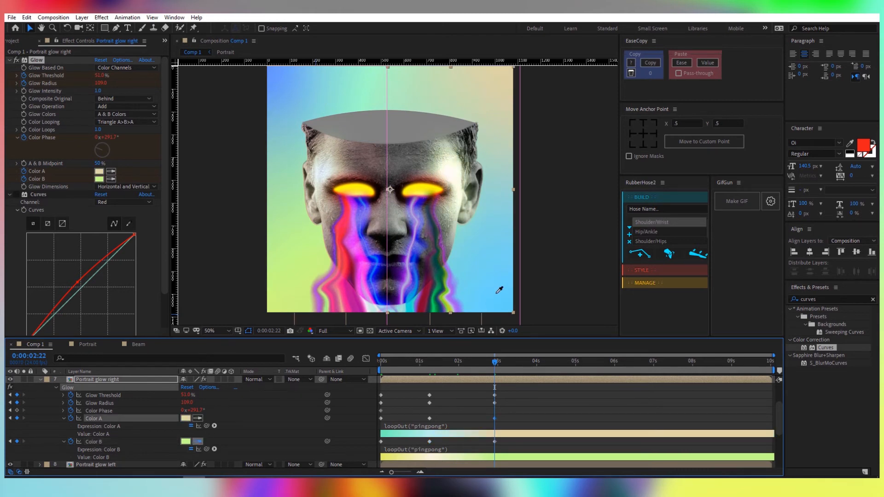
pyautogui.click(498, 302)
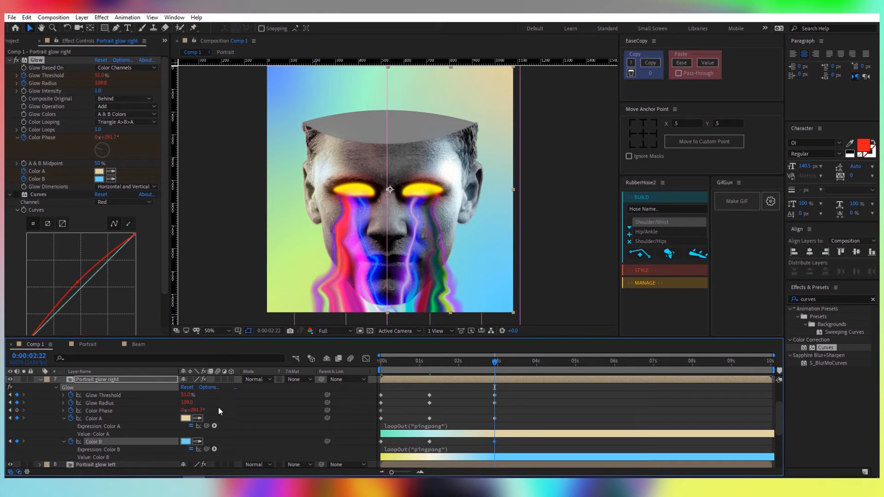
# Adjust the glow's threshold and radius at 0:00:02:22, set 53.3% and 120 at 0:00:01:06, and 47.1% and 167 at 0:00:00:00.
pyautogui.moveTo(187, 395); pyautogui.dragTo(217, 412)
pyautogui.moveTo(499, 361); pyautogui.dragTo(432, 371)
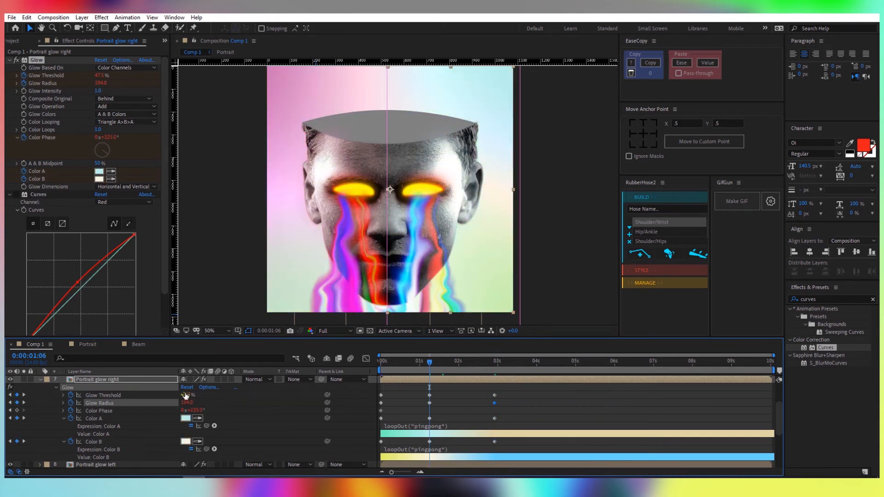
pyautogui.moveTo(186, 395); pyautogui.dragTo(214, 403)
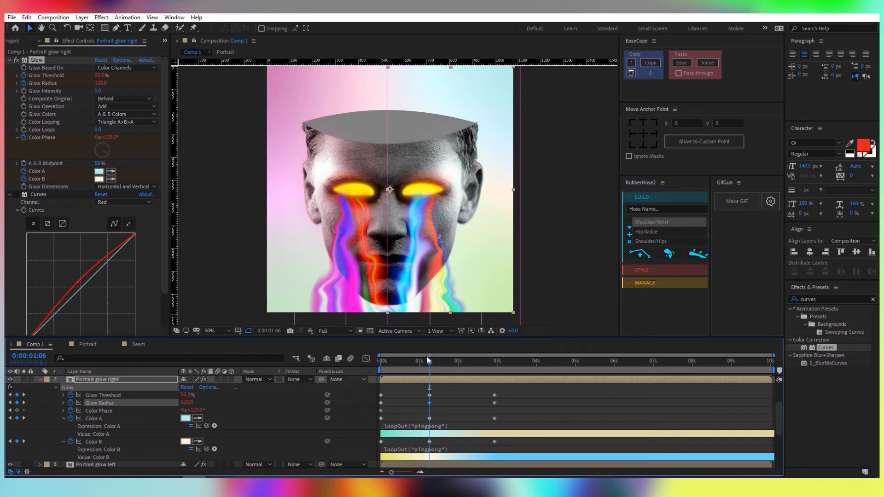
pyautogui.moveTo(429, 361); pyautogui.dragTo(371, 370)
pyautogui.moveTo(186, 395); pyautogui.dragTo(226, 407)
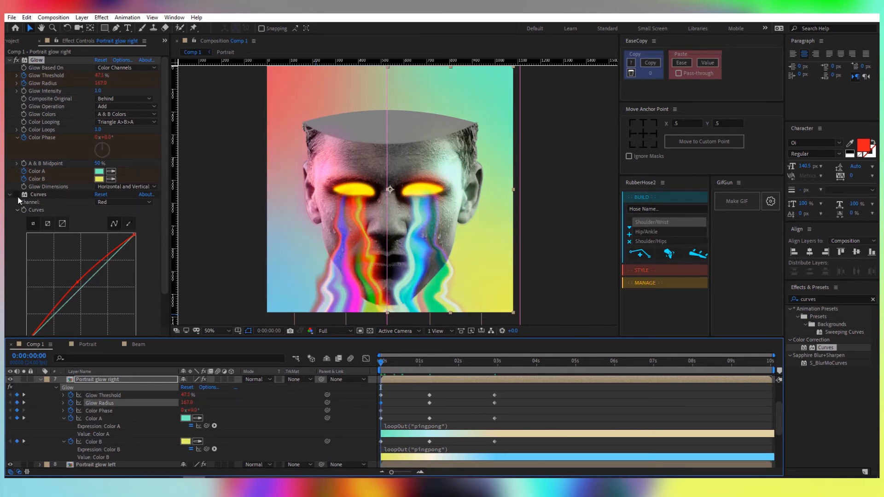
# Straighten the Red curve and raise the Blue curve's midtones in Portrait glow right's Curves effect, then preview the animation.
pyautogui.click(37, 195)
pyautogui.click(116, 202)
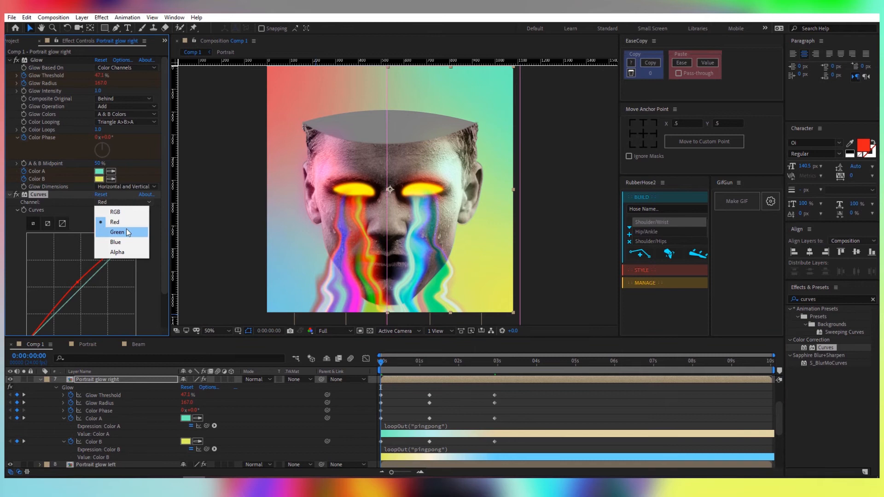
pyautogui.click(76, 283)
pyautogui.moveTo(77, 281); pyautogui.dragTo(141, 221)
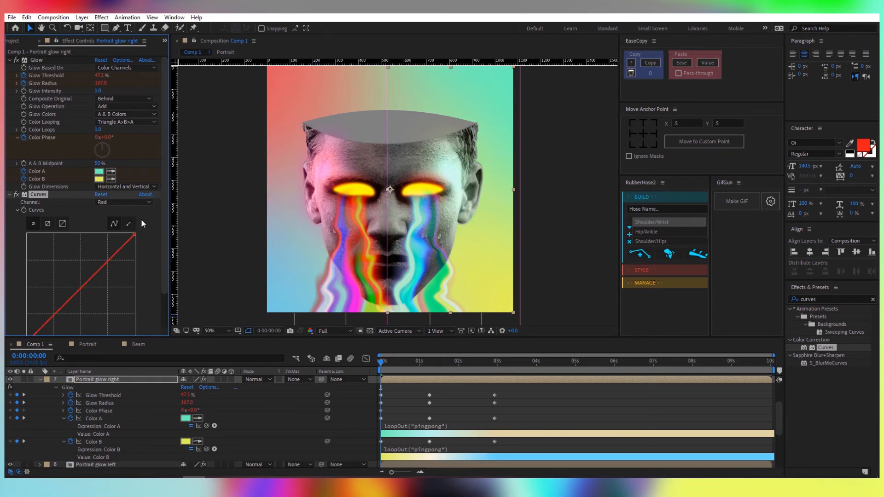
pyautogui.scroll(-2, 166, 234)
pyautogui.click(127, 164)
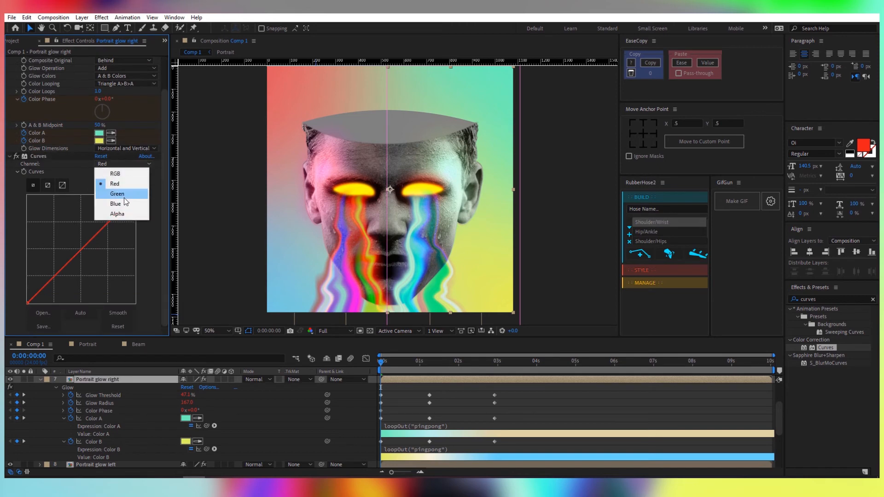
pyautogui.click(115, 203)
pyautogui.moveTo(76, 255); pyautogui.dragTo(73, 244)
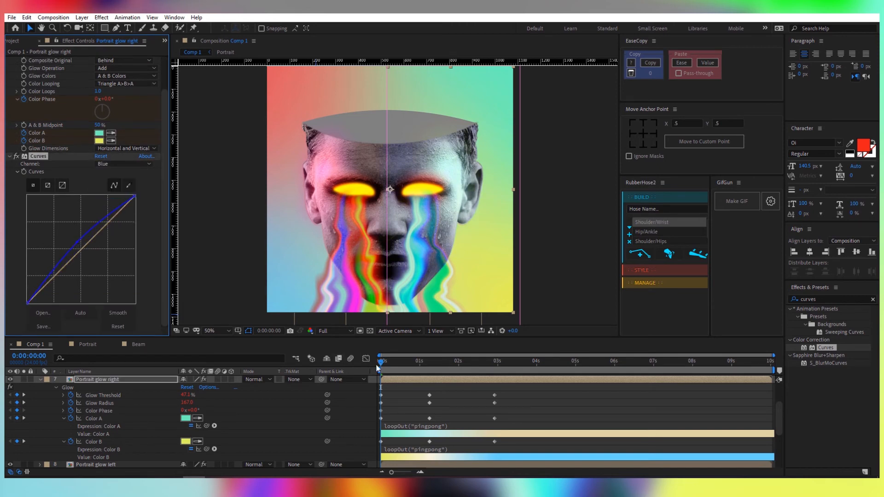
pyautogui.press('space')
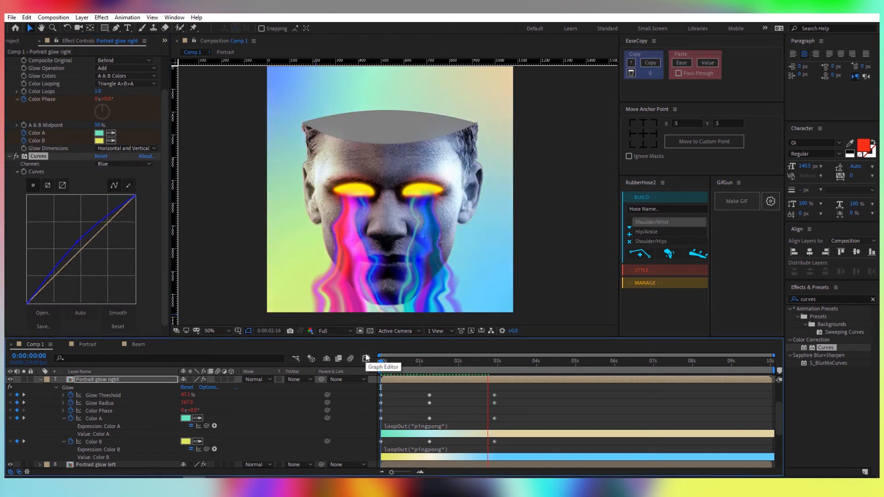
# Duplicate the second Beam layer and place the copy between the Portrait and Head layers.
pyautogui.click(41, 380)
pyautogui.click(41, 417)
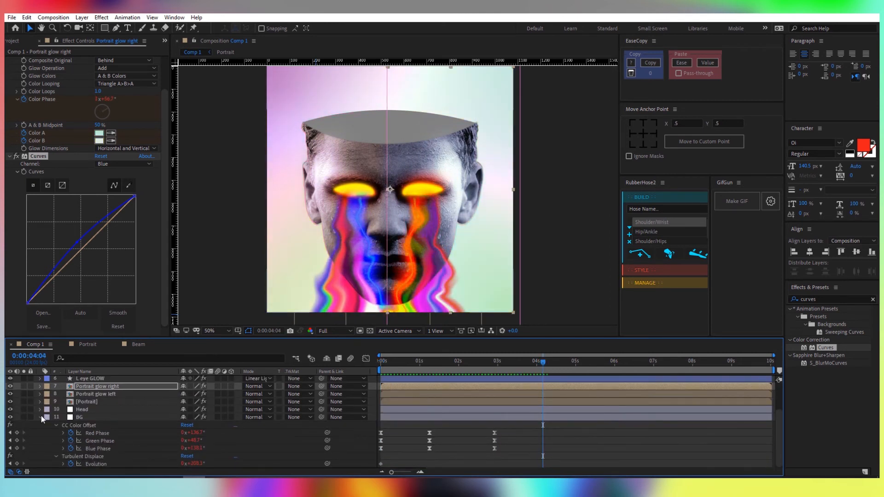
pyautogui.click(41, 416)
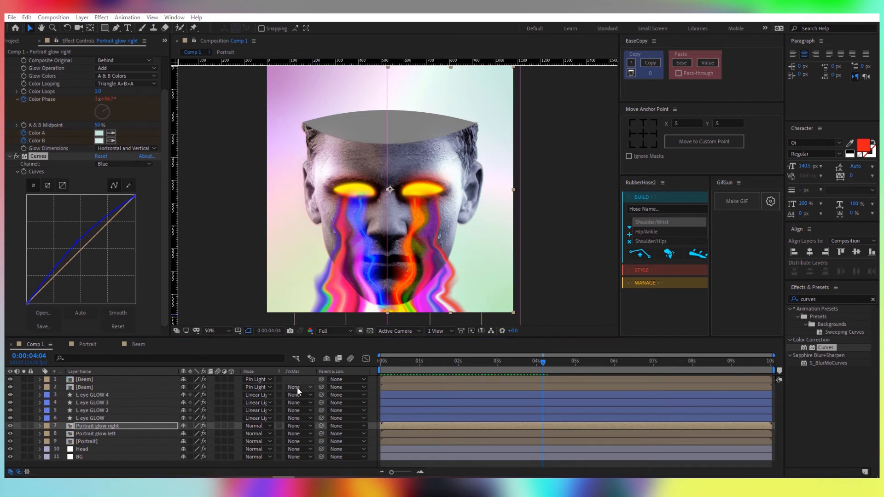
pyautogui.click(114, 388)
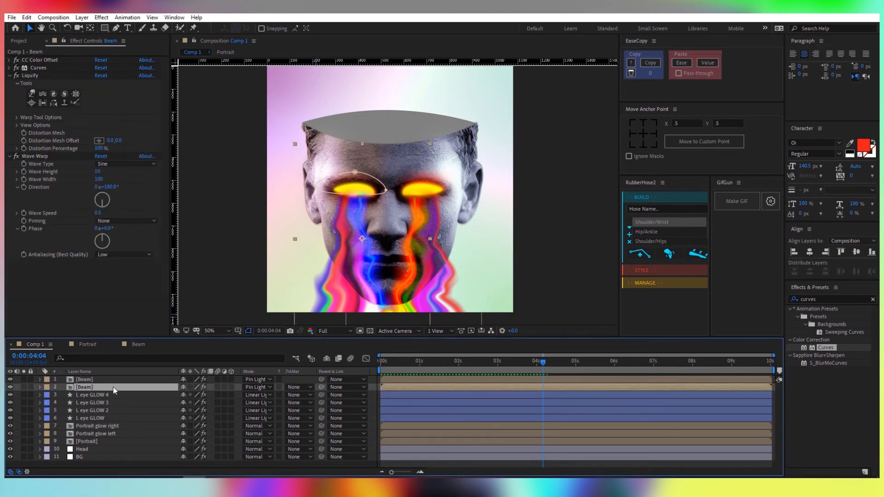
pyautogui.hotkey('ctrl', 'd')
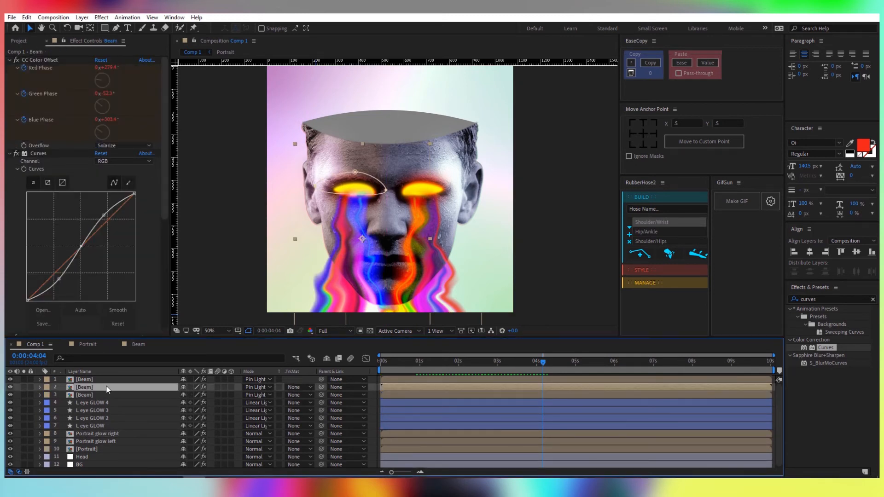
pyautogui.moveTo(108, 390); pyautogui.dragTo(123, 452)
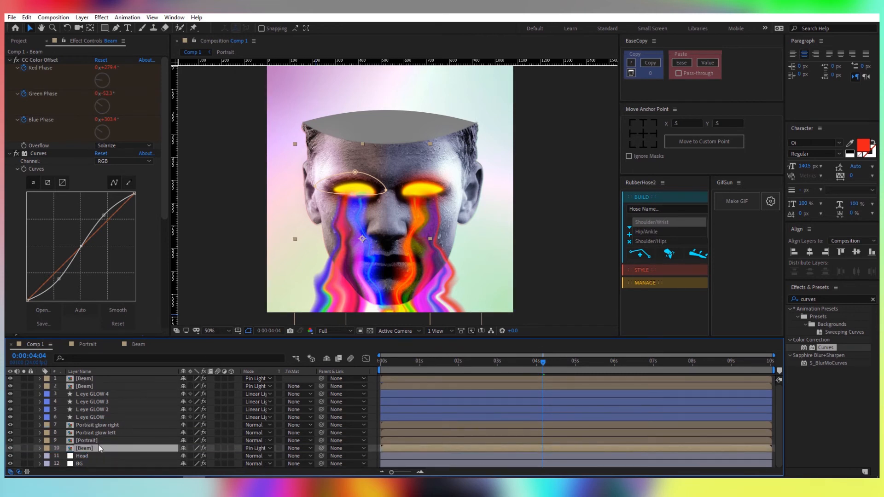
# Remove the Liquify effect from the Beam copy above the Head layer.
pyautogui.click(9, 60)
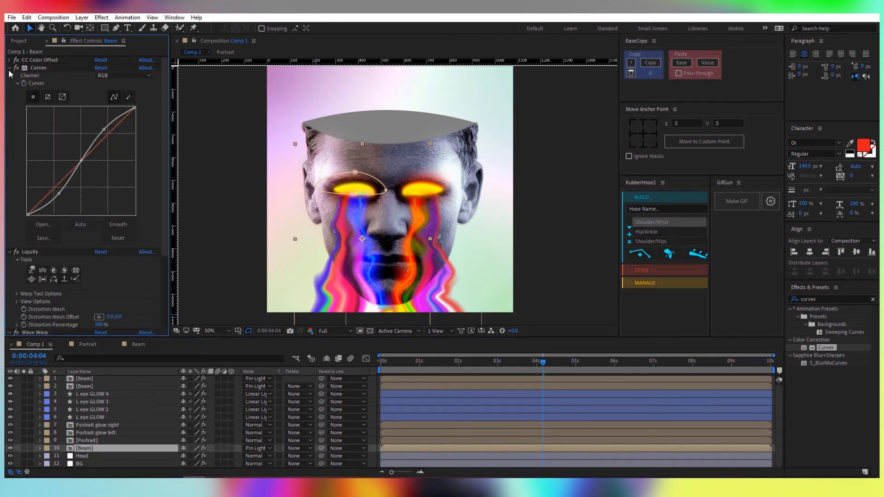
pyautogui.click(9, 68)
pyautogui.click(32, 77)
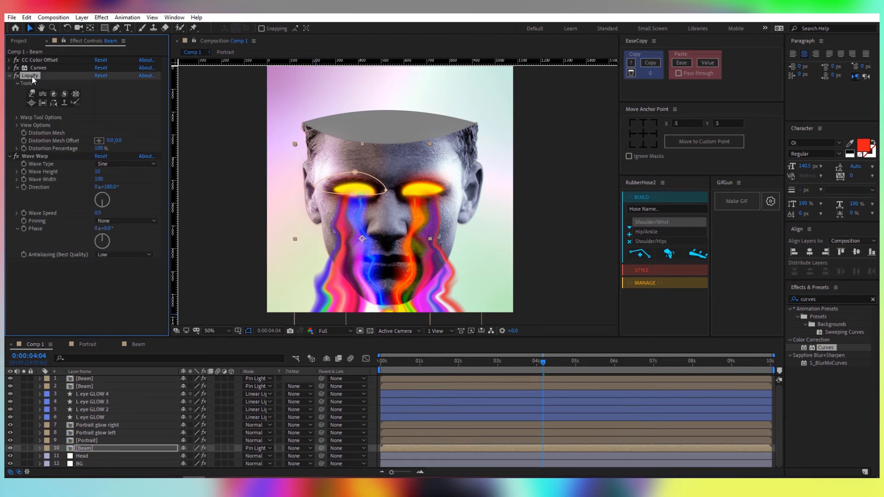
pyautogui.press('Delete')
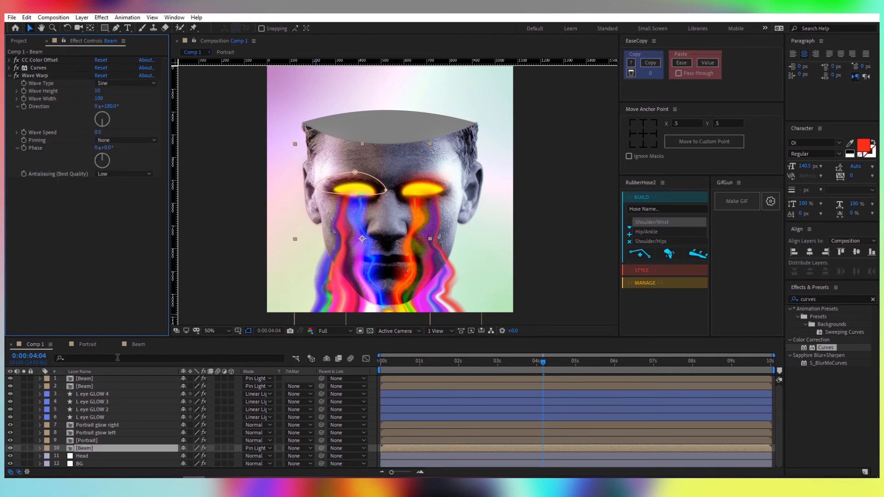
# Duplicate the Head layer and place the copy directly above the Beam copy.
pyautogui.click(101, 454)
pyautogui.moveTo(98, 457); pyautogui.dragTo(98, 445)
pyautogui.scroll(-1, 103, 453)
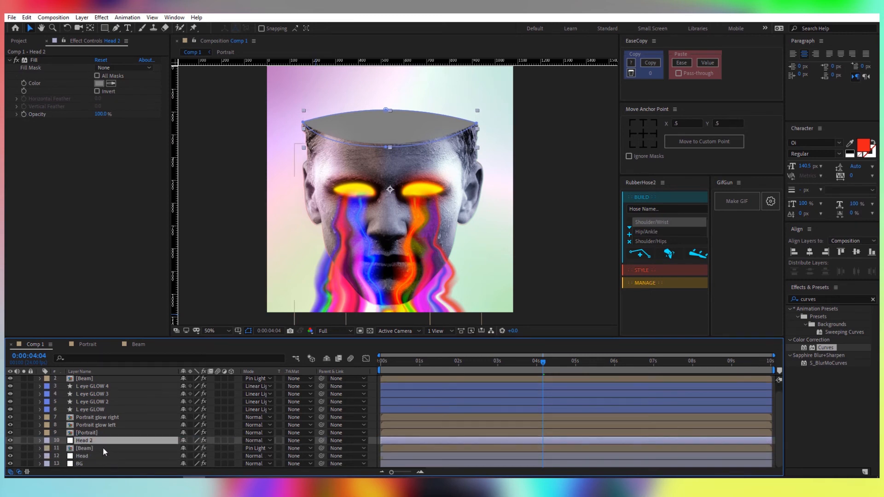
# Move the Beam copy up to the open top of the head and set its track matte to Alpha Matte "Head 2".
pyautogui.click(101, 448)
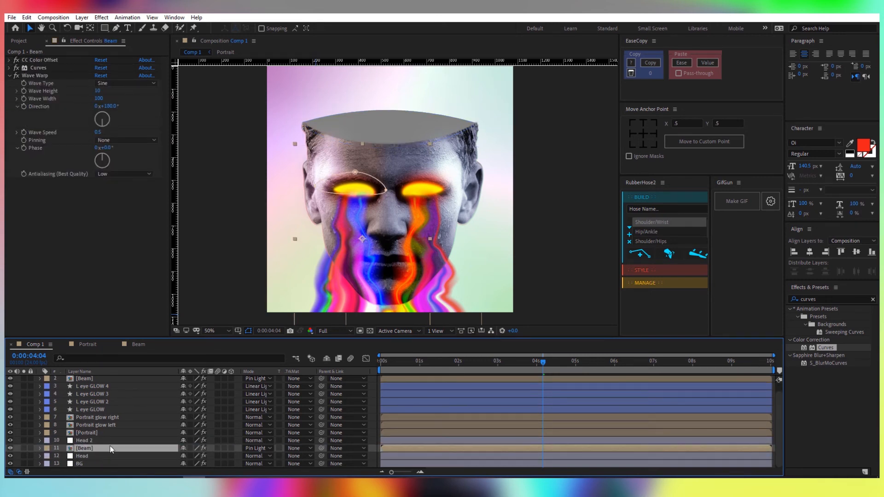
pyautogui.moveTo(353, 258); pyautogui.dragTo(374, 160)
pyautogui.click(141, 448)
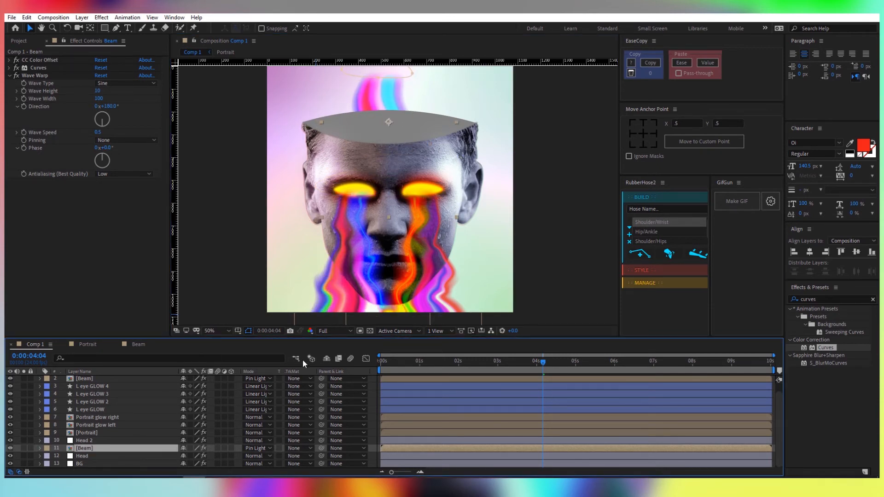
pyautogui.click(299, 447)
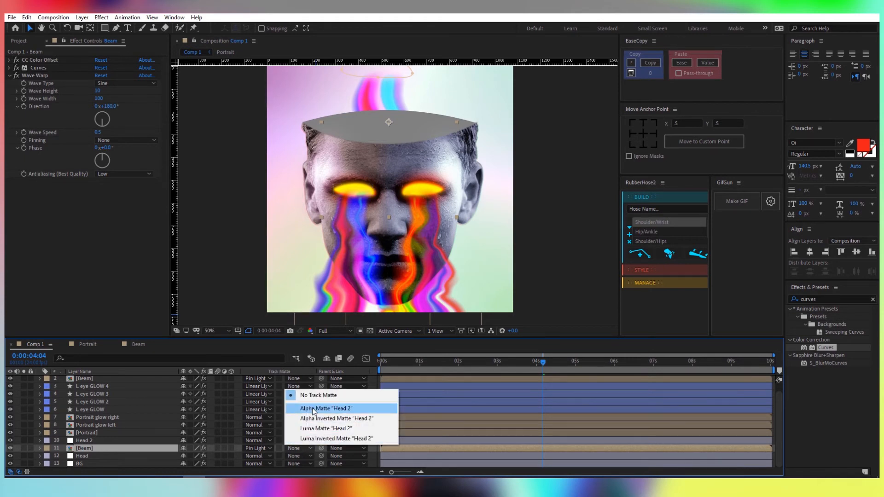
pyautogui.click(313, 409)
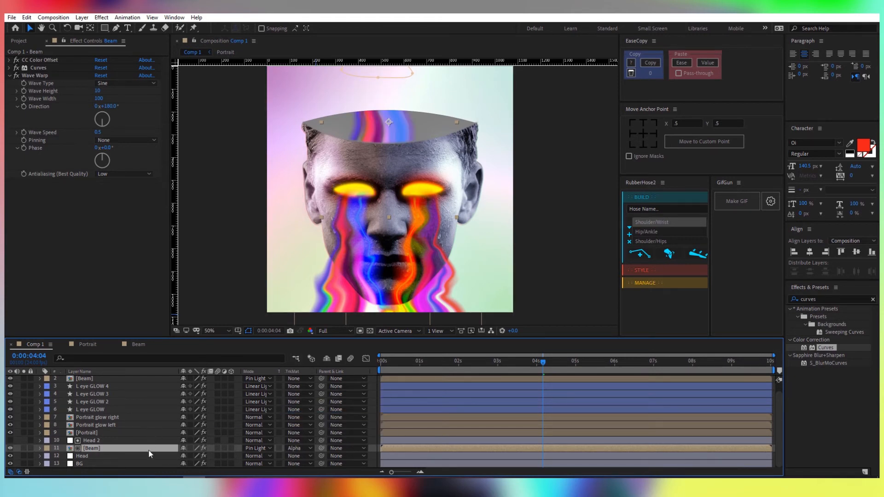
# Rotate the matted Beam copy to -90° so that it runs across the head opening.
pyautogui.press('r')
pyautogui.moveTo(184, 456); pyautogui.dragTo(151, 456)
pyautogui.click(193, 456)
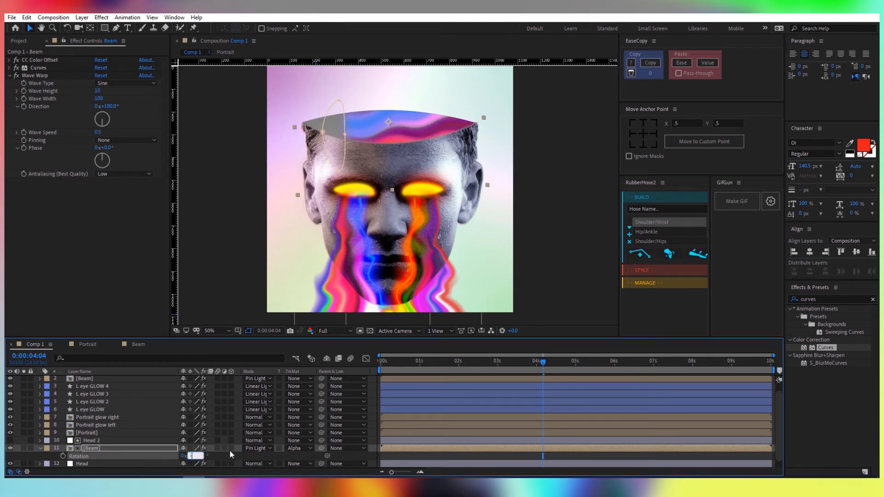
pyautogui.write('-90')
pyautogui.press('Return')
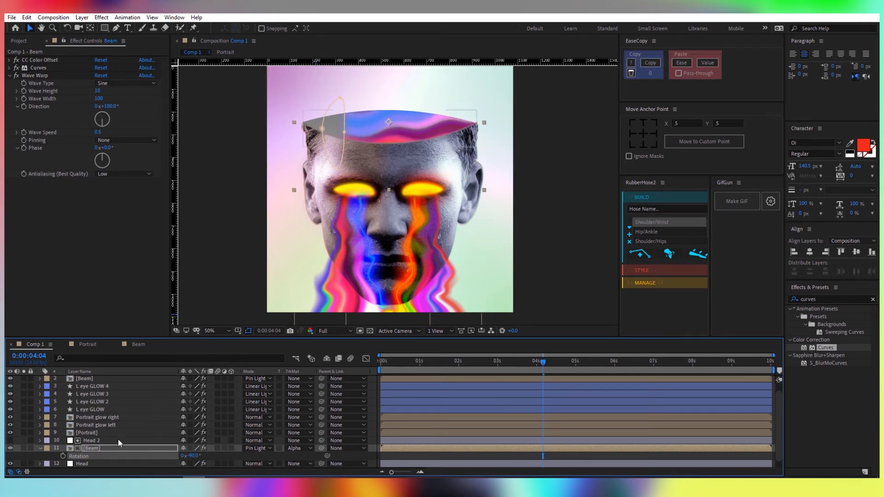
# Delete Mask 1 from the matted Beam copy.
pyautogui.press('m')
pyautogui.click(89, 440)
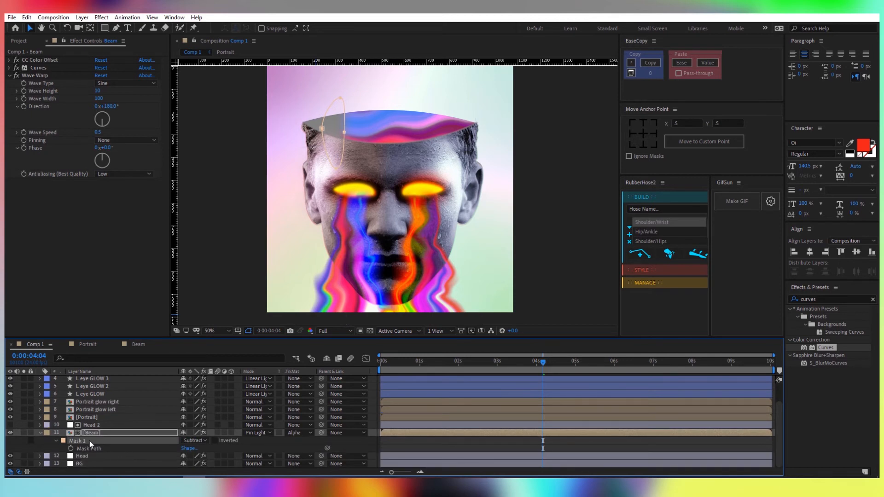
pyautogui.press('Delete')
# Scale the matted Beam copy to 175% and reposition it so that its colors fill the whole head opening.
pyautogui.click(398, 130)
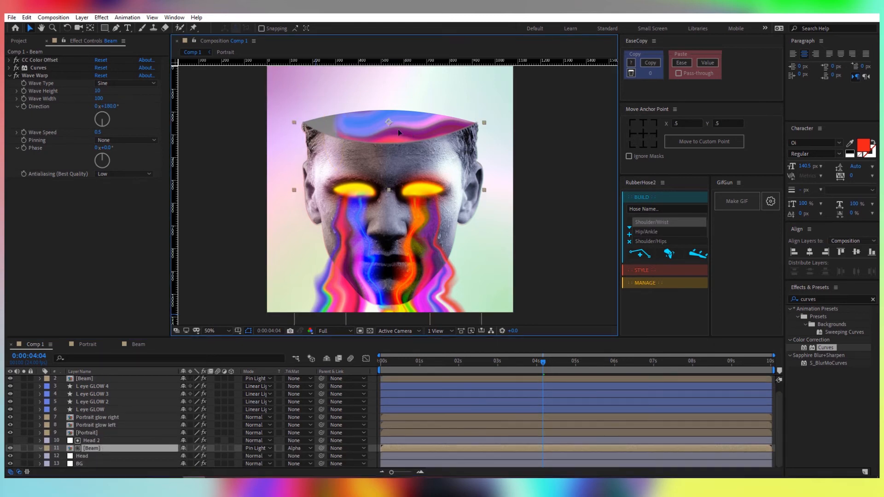
pyautogui.moveTo(397, 129); pyautogui.dragTo(388, 128)
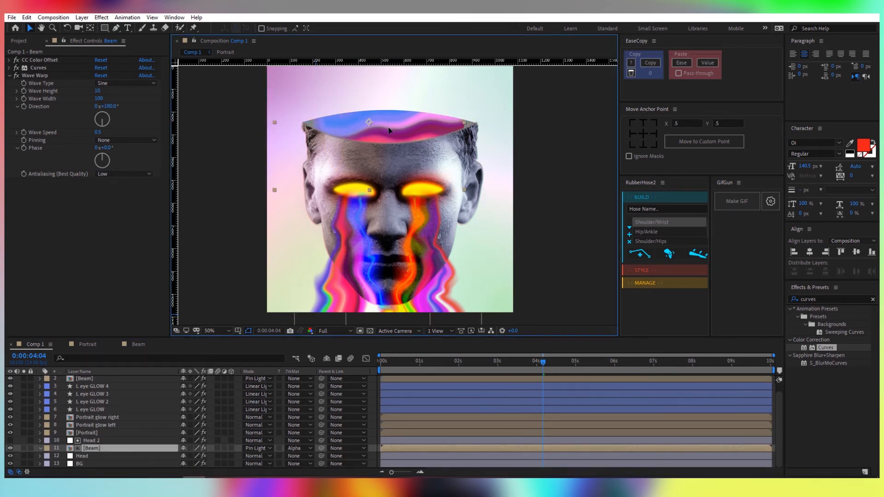
pyautogui.press('Return')
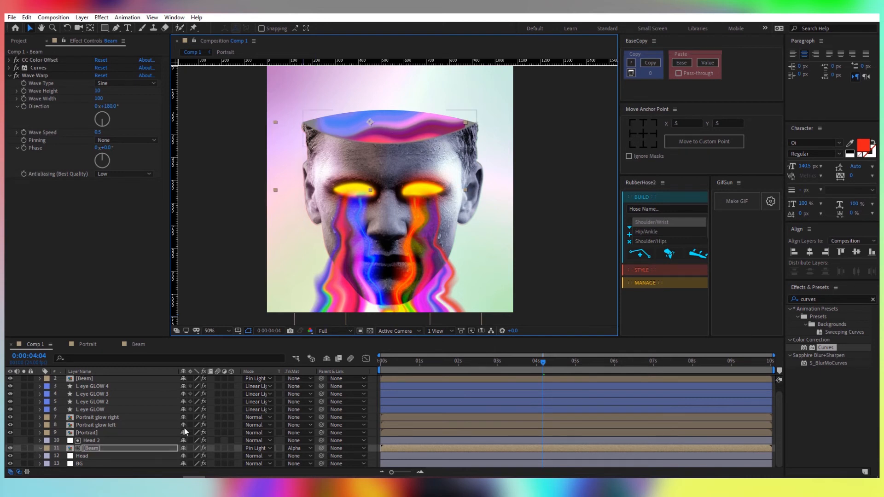
pyautogui.click(146, 449)
pyautogui.press('s')
pyautogui.moveTo(198, 456); pyautogui.dragTo(226, 458)
pyautogui.moveTo(387, 134); pyautogui.dragTo(384, 111)
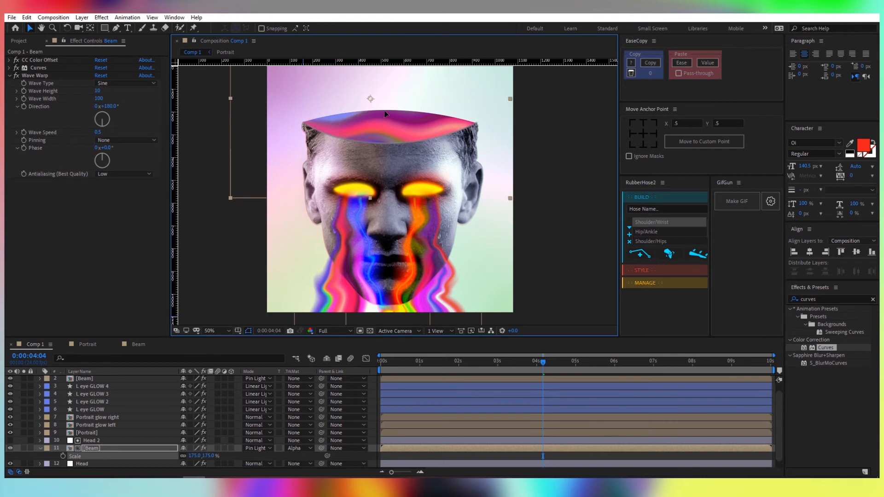
# Draw a closed, curved Pen mask on the Beam copy, following just inside the head opening's lower edge and passing above its top.
pyautogui.click(113, 449)
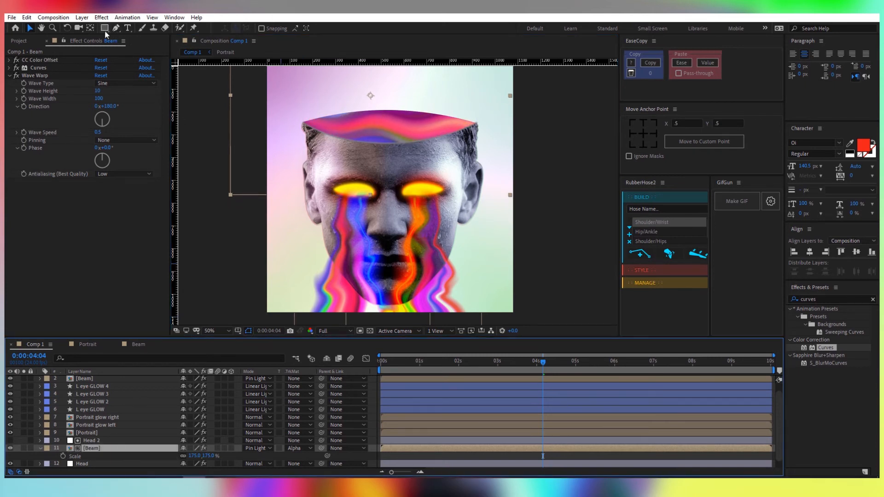
pyautogui.click(116, 27)
pyautogui.scroll(2, 350, 99)
pyautogui.click(250, 132)
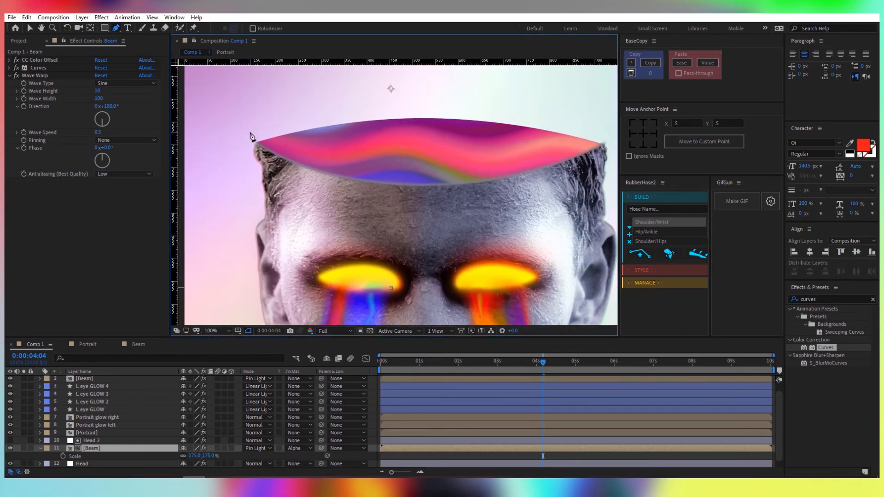
pyautogui.moveTo(422, 177); pyautogui.dragTo(523, 177)
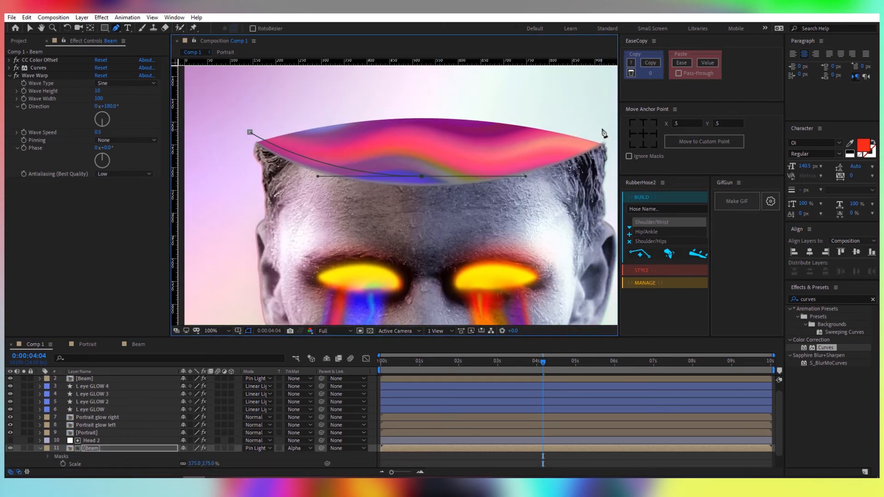
pyautogui.click(605, 135)
pyautogui.moveTo(389, 97); pyautogui.dragTo(434, 87)
pyautogui.click(249, 132)
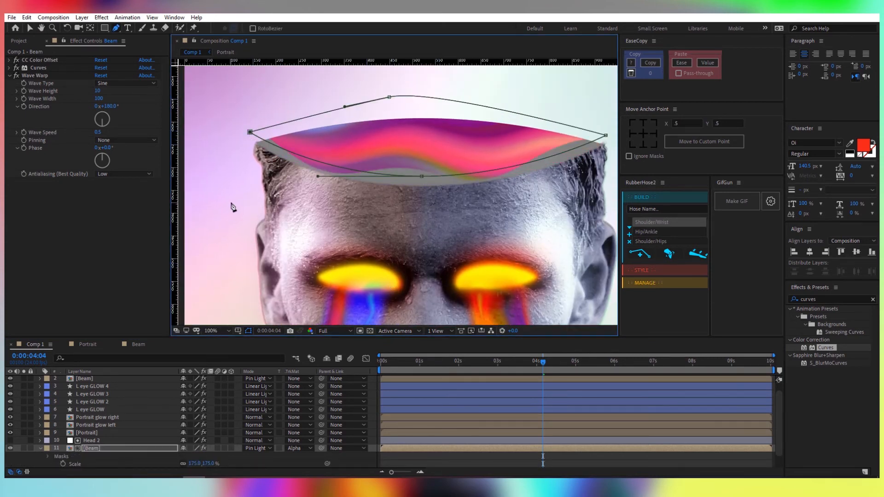
# Set the Beam copy's Mask 1 mode to Subtract.
pyautogui.click(126, 448)
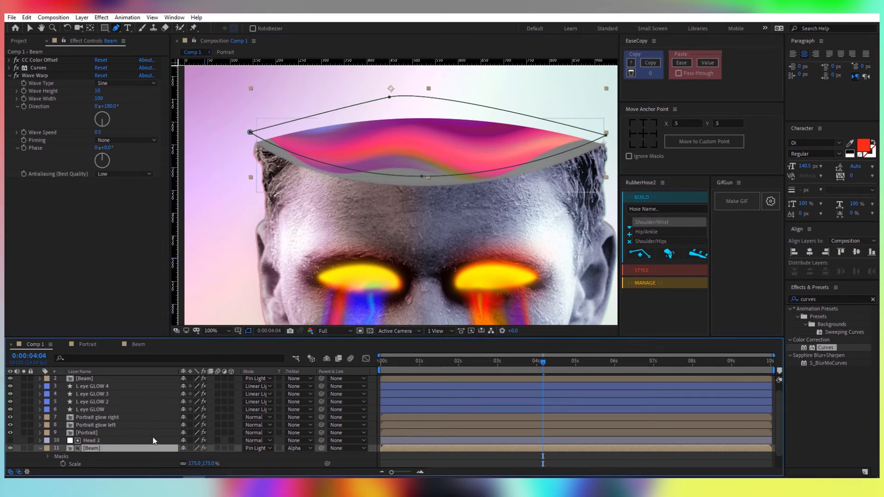
pyautogui.press('m')
pyautogui.click(195, 441)
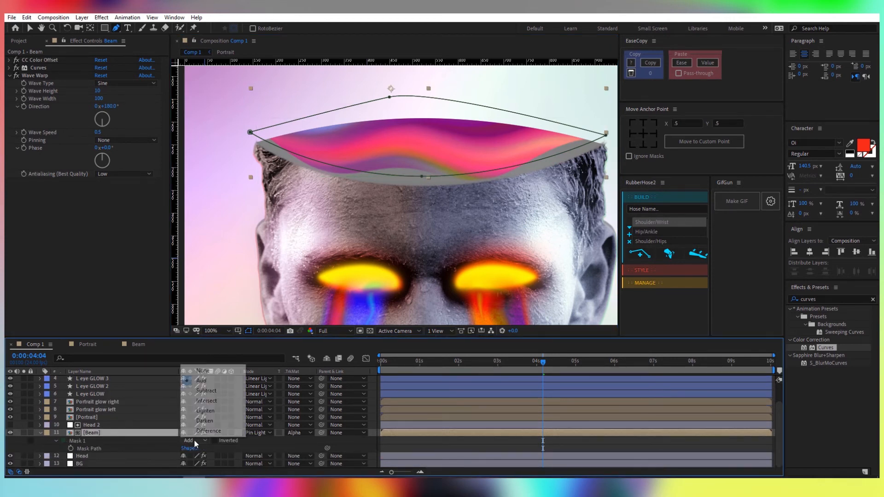
pyautogui.click(194, 390)
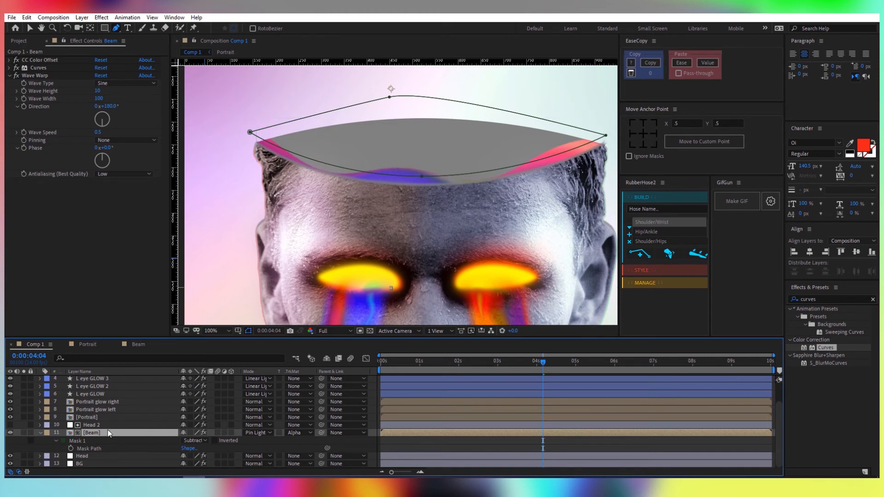
# Set the Mask Feather of the matted Beam copy's Mask 1 to 30 pixels.
pyautogui.press('f')
pyautogui.moveTo(194, 448); pyautogui.dragTo(209, 449)
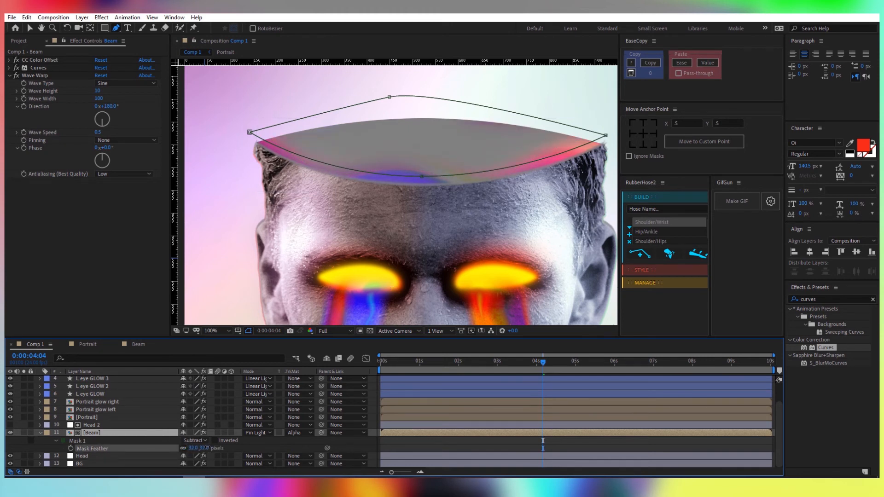
pyautogui.click(204, 448)
pyautogui.press('Return')
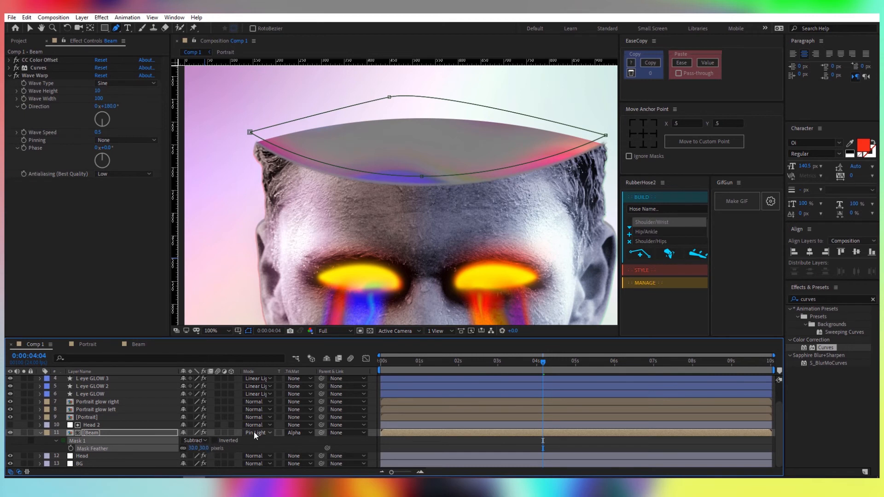
# Set the composition's preview resolution to Half and play the animation from the beginning.
pyautogui.press('F2')
pyautogui.click(107, 433)
pyautogui.press('v')
pyautogui.moveTo(408, 183); pyautogui.dragTo(389, 160)
pyautogui.scroll(-1, 422, 175)
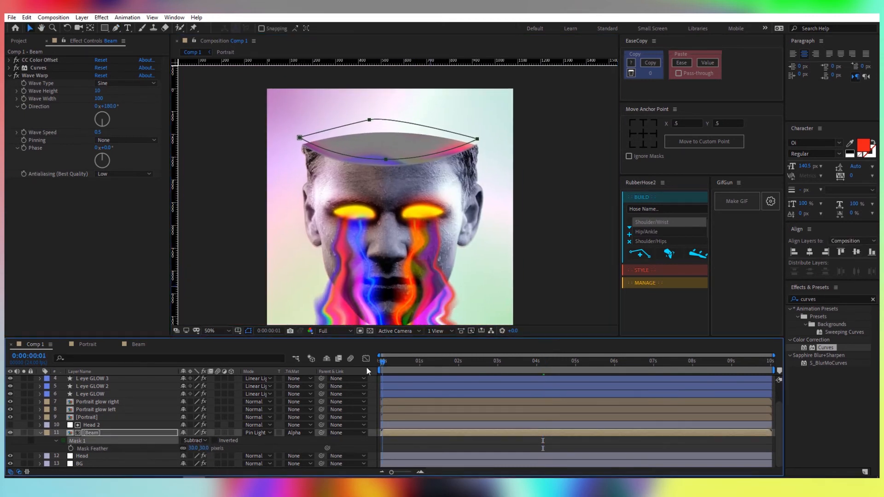
pyautogui.press('Home')
pyautogui.click(338, 330)
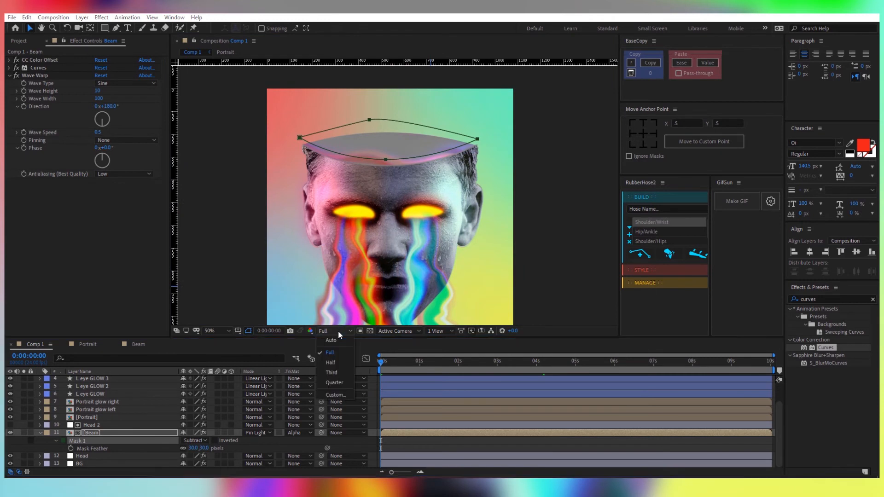
pyautogui.click(341, 362)
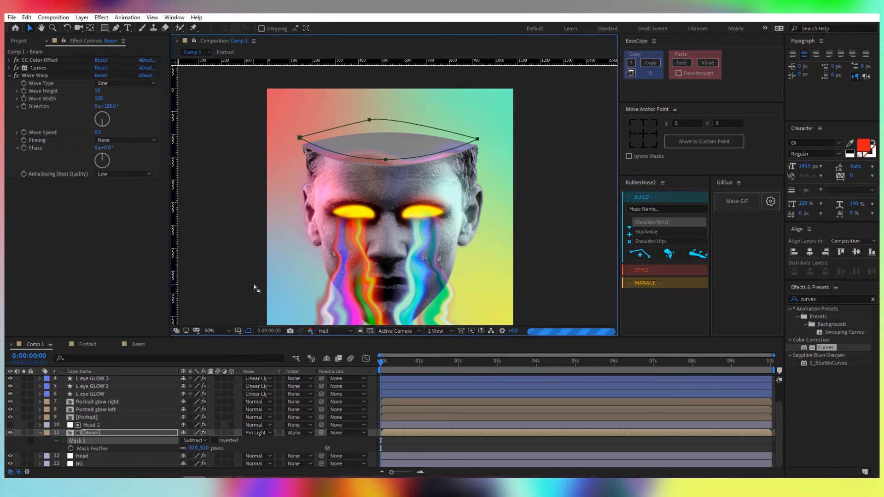
pyautogui.press('space')
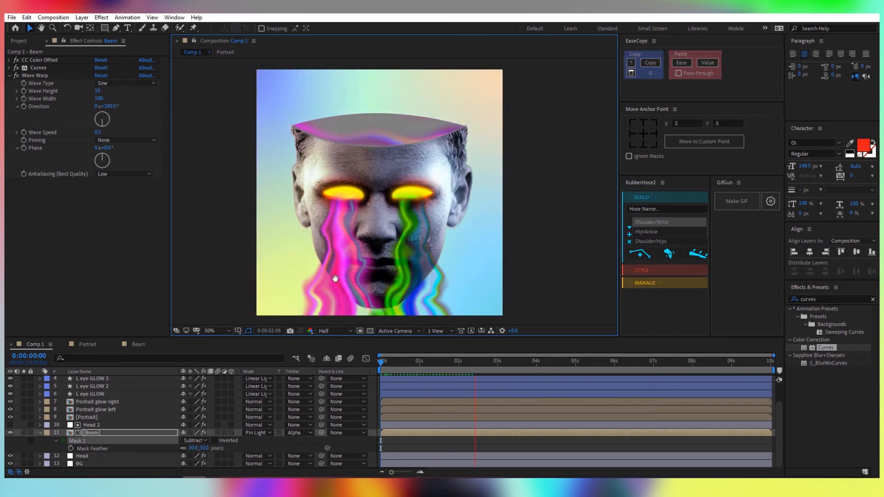
pyautogui.press('space')
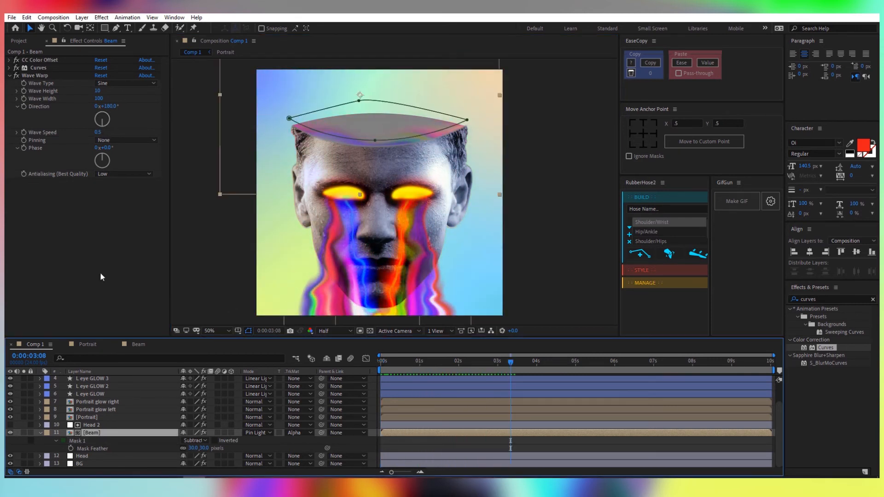
# Set the matted Beam copy's Wave Warp to a Wave Width of 222 and a Wave Height of 5.
pyautogui.moveTo(99, 99)
pyautogui.mouseDown()
pyautogui.moveTo(147, 99)
pyautogui.moveTo(108, 100)
pyautogui.mouseUp()
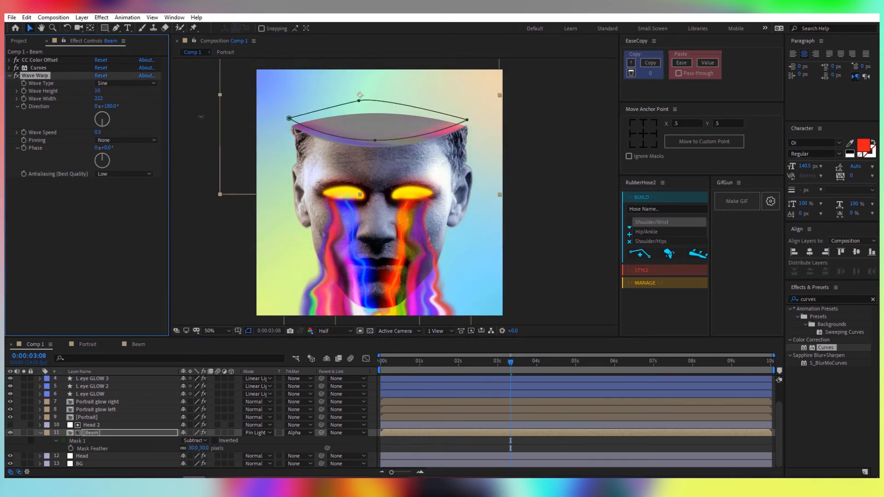
pyautogui.press('space')
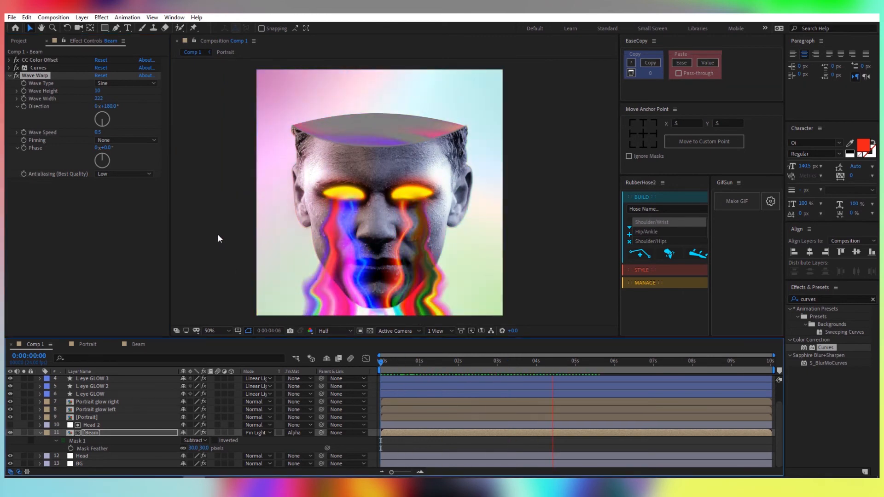
pyautogui.click(97, 91)
pyautogui.write('5')
# Turn off the Wave Warp effect on the matted Beam copy and preview the animation.
pyautogui.click(99, 231)
pyautogui.press('space')
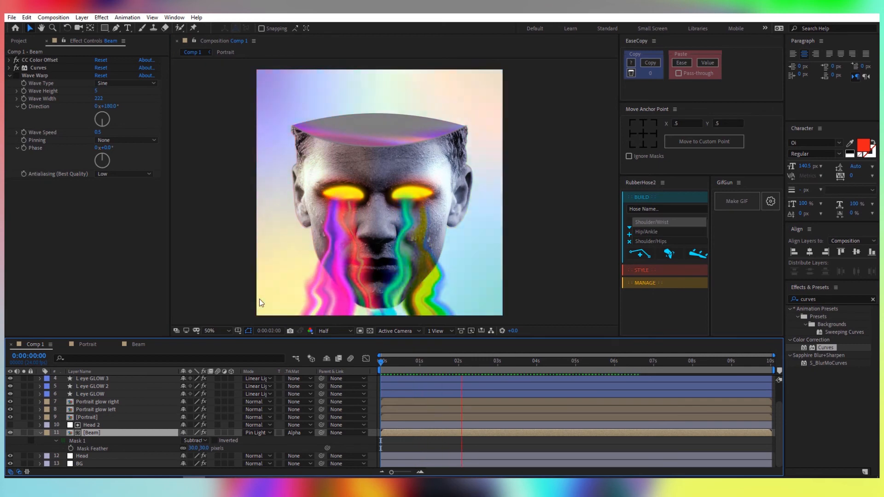
pyautogui.press('space')
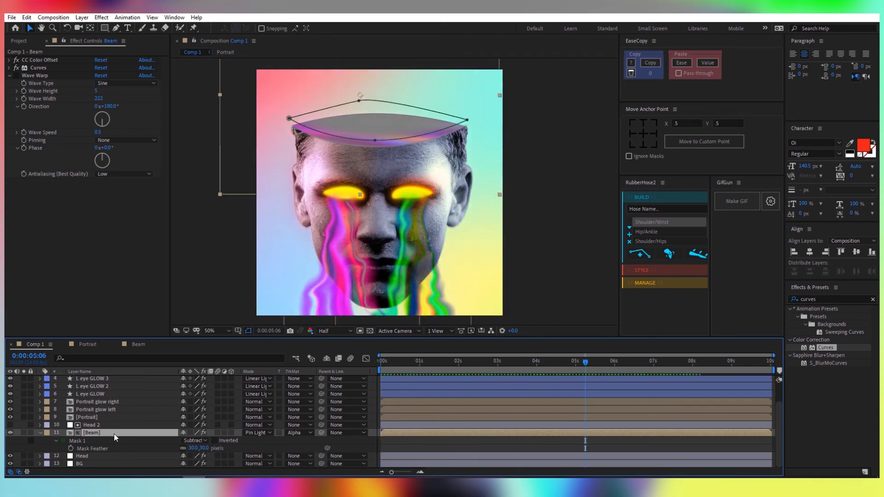
# Reduce the Mask Feather of the matted Beam copy's Mask 1 to 19 pixels.
pyautogui.click(117, 437)
pyautogui.scroll(2, 355, 107)
pyautogui.moveTo(356, 107); pyautogui.dragTo(382, 194)
pyautogui.press('v')
pyautogui.click(141, 433)
pyautogui.press('f')
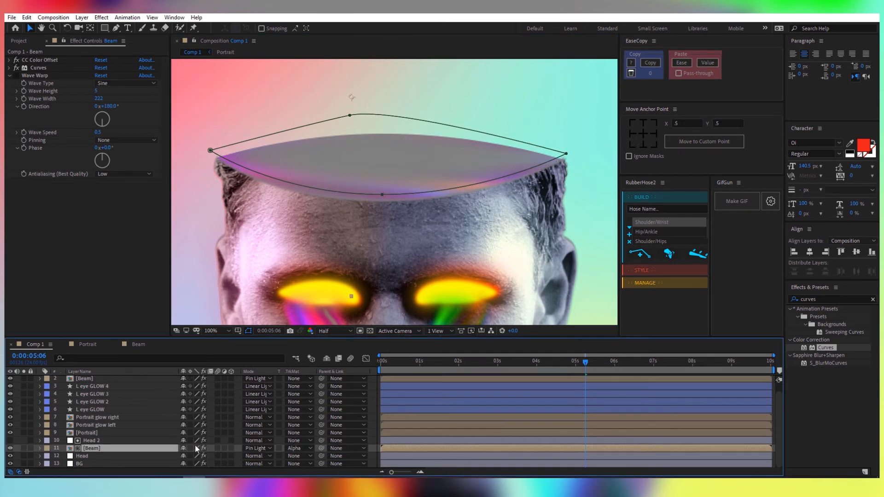
pyautogui.press('f')
pyautogui.scroll(-1, 194, 456)
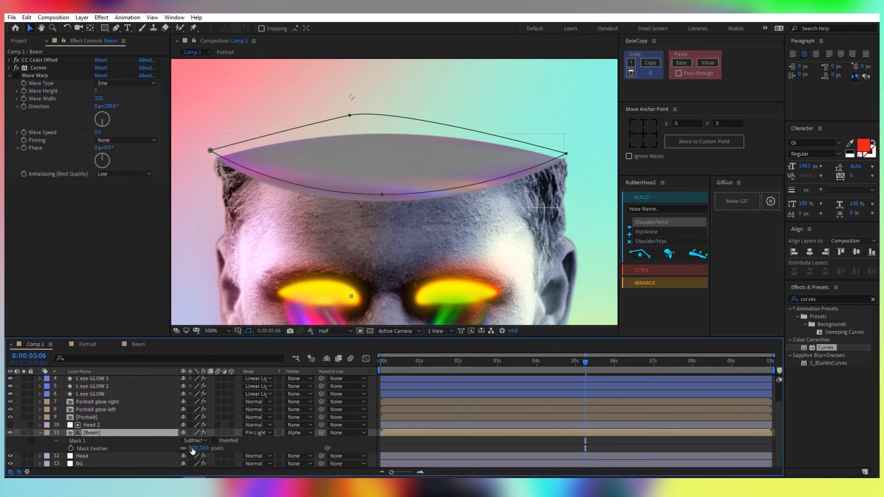
pyautogui.moveTo(191, 449); pyautogui.dragTo(185, 449)
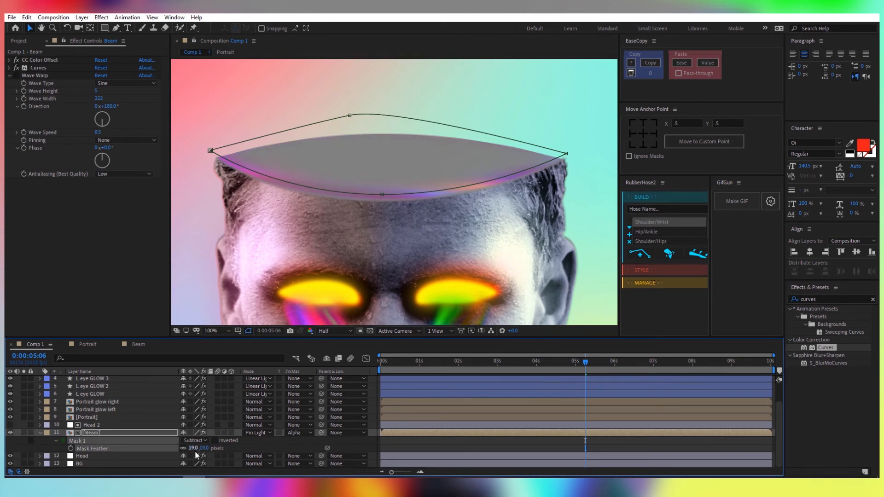
# Preview the whole composition from the beginning to check the colored rim of the head opening.
pyautogui.click(280, 440)
pyautogui.press(',')
pyautogui.moveTo(385, 236); pyautogui.dragTo(351, 193)
pyautogui.press('Home')
pyautogui.press('space')
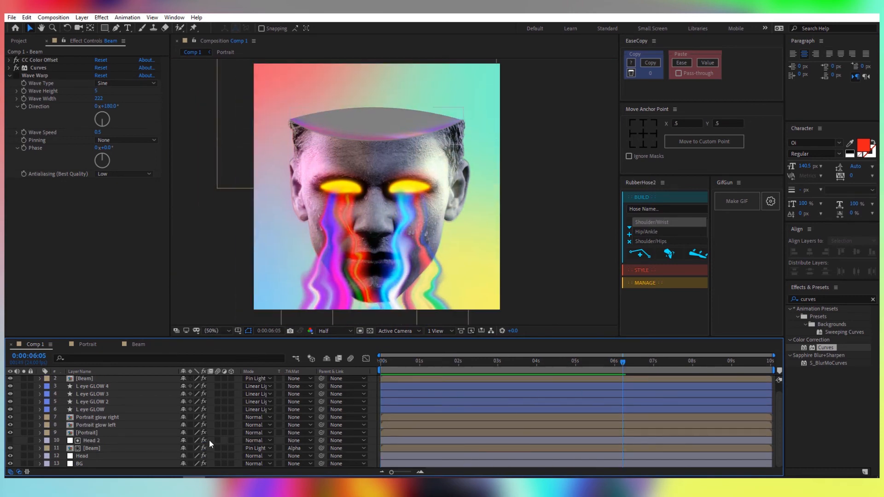
# Add a new text layer reading MIND YOUR.
pyautogui.rightClick(211, 440)
pyautogui.moveTo(286, 341)
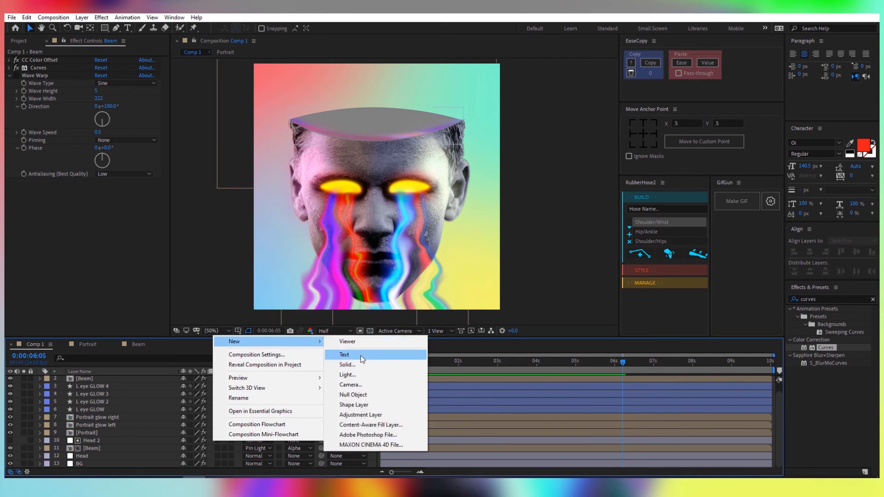
pyautogui.click(362, 359)
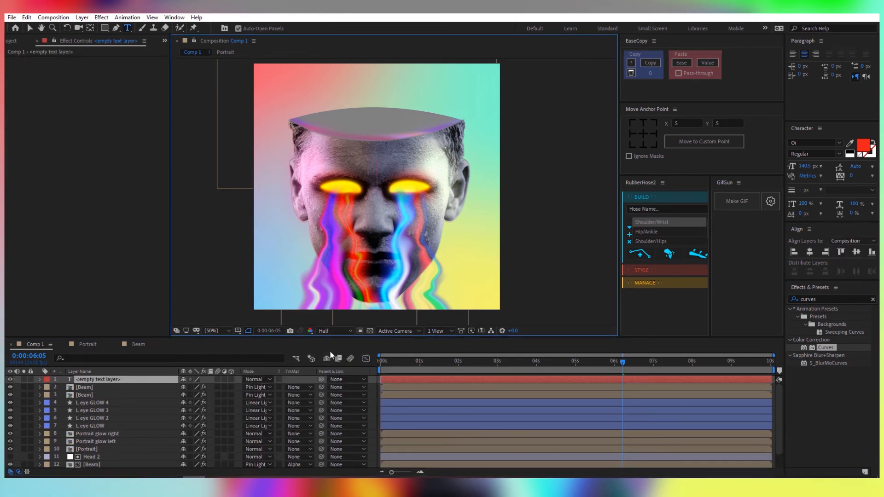
pyautogui.write('MIND YOUR')
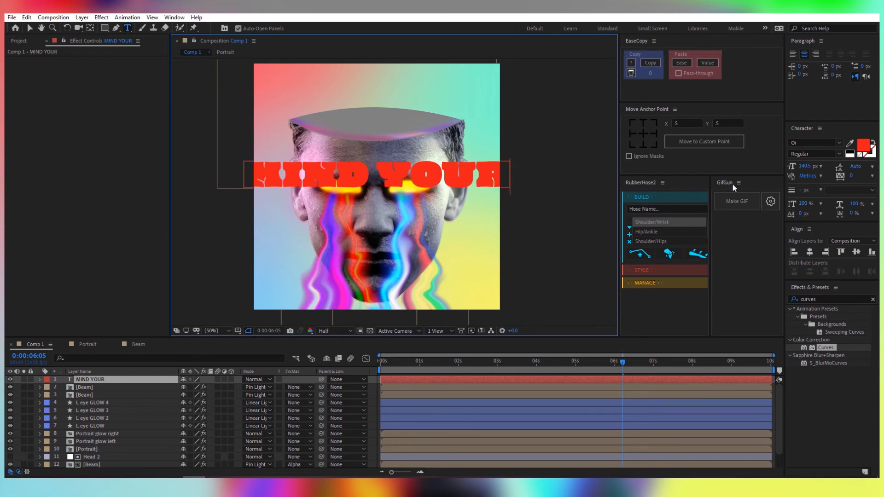
# Change the fill color of the MIND YOUR text to white.
pyautogui.hotkey('ctrl', 'a')
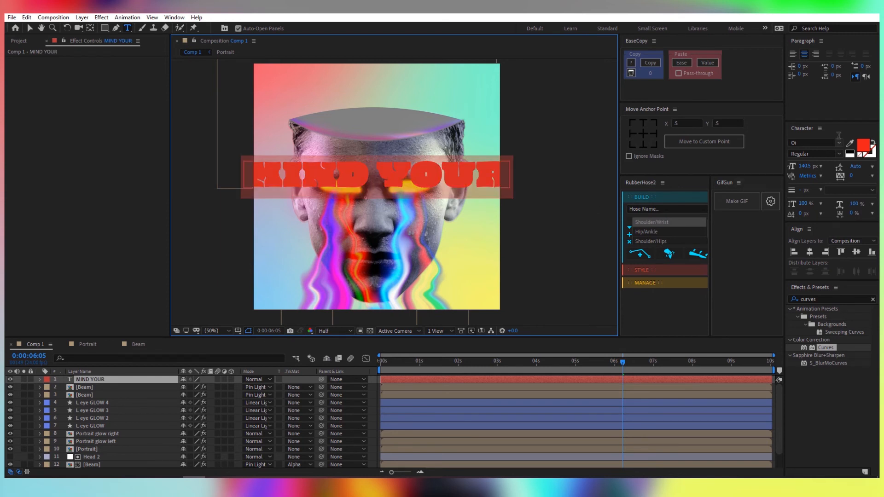
pyautogui.click(864, 145)
pyautogui.moveTo(63, 121); pyautogui.dragTo(38, 87)
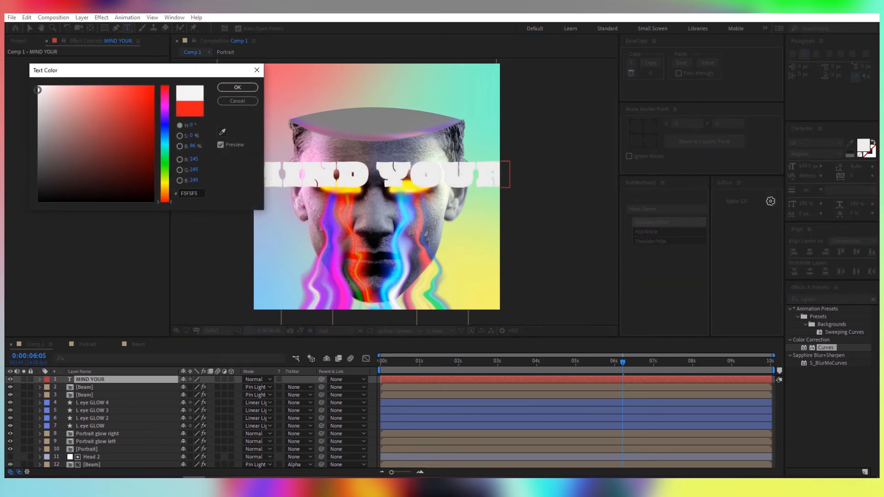
pyautogui.click(235, 87)
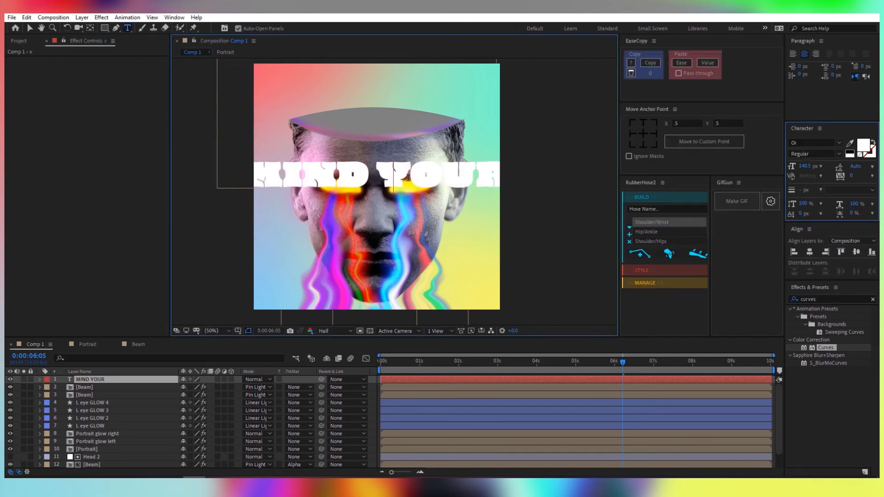
pyautogui.write('v')
pyautogui.hotkey('ctrl', 'z')
# Move the MIND YOUR text straight up above the head, near the composition's upper edge.
pyautogui.click(124, 379)
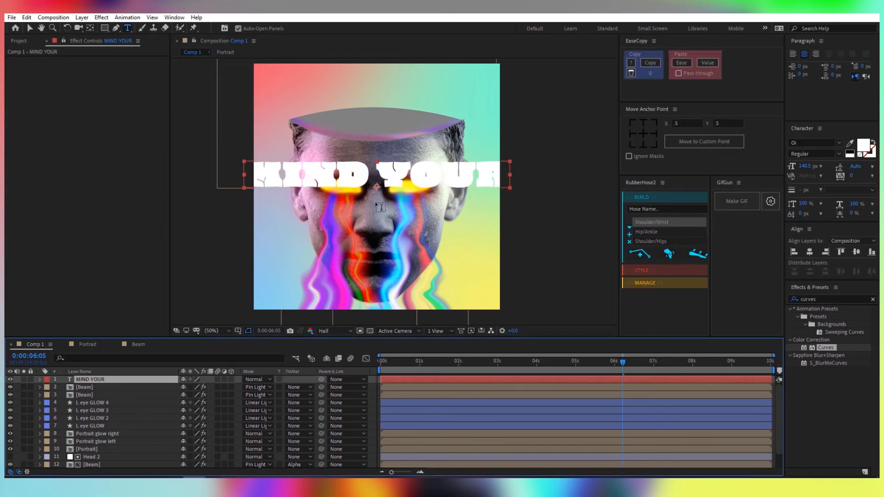
pyautogui.press('v')
pyautogui.moveTo(413, 172); pyautogui.dragTo(413, 78)
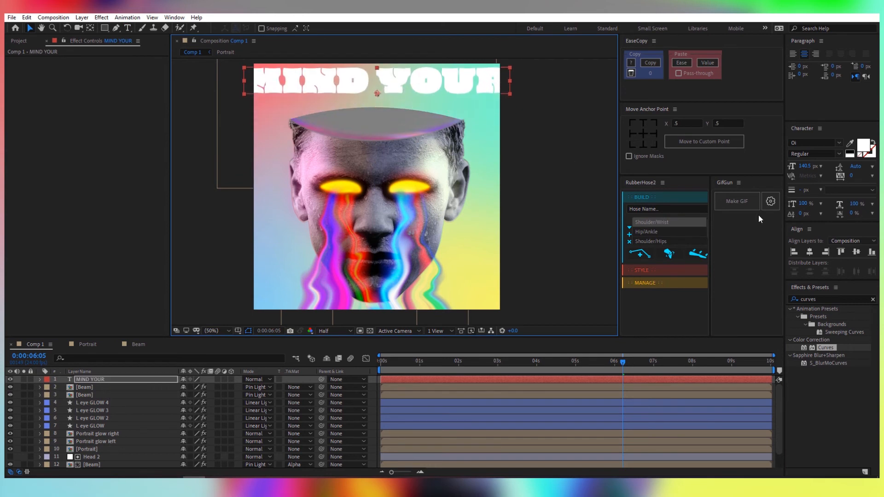
# Set the MIND YOUR text's font size to 125 px and center it horizontally in the composition.
pyautogui.moveTo(805, 166)
pyautogui.mouseDown()
pyautogui.moveTo(789, 167)
pyautogui.moveTo(803, 168)
pyautogui.mouseUp()
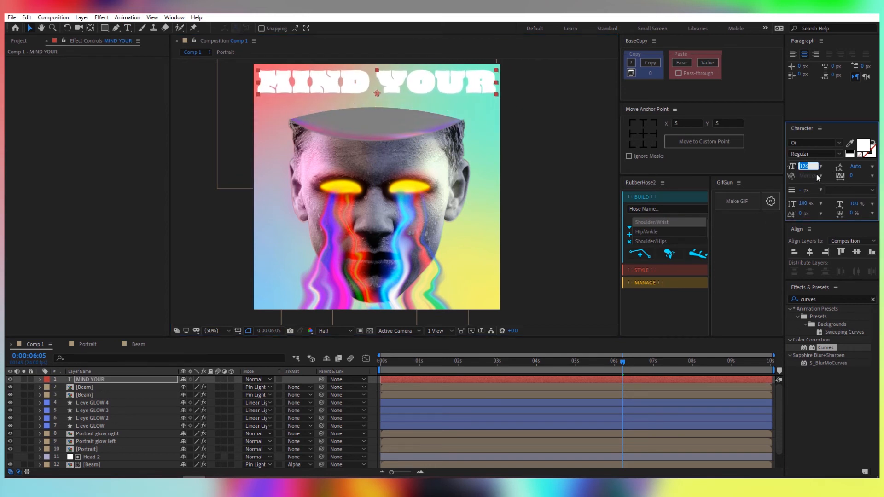
pyautogui.write('125')
pyautogui.press('Return')
pyautogui.click(809, 252)
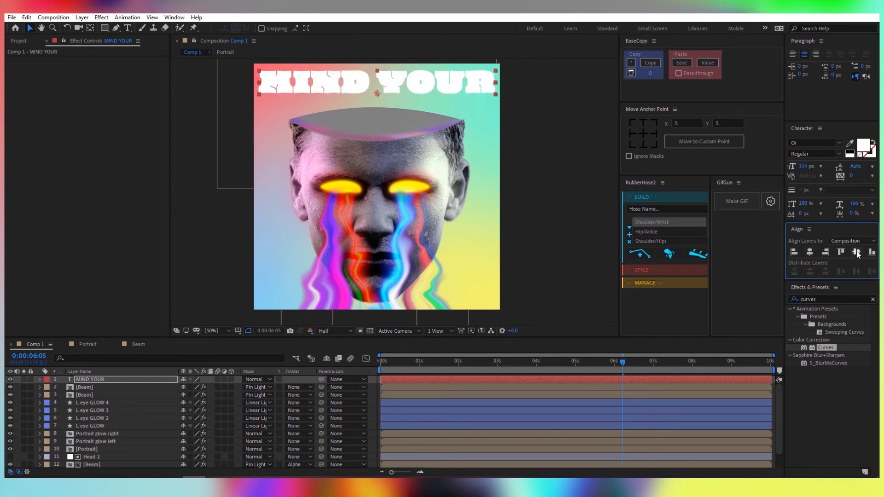
# Find the Simple Choker effect and apply it to the MIND YOUR text layer.
pyautogui.click(133, 380)
pyautogui.click(831, 299)
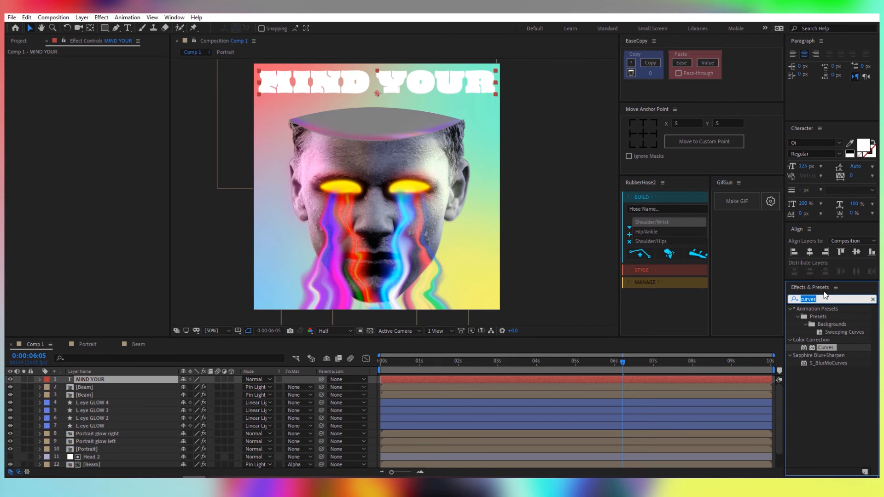
pyautogui.write('choker')
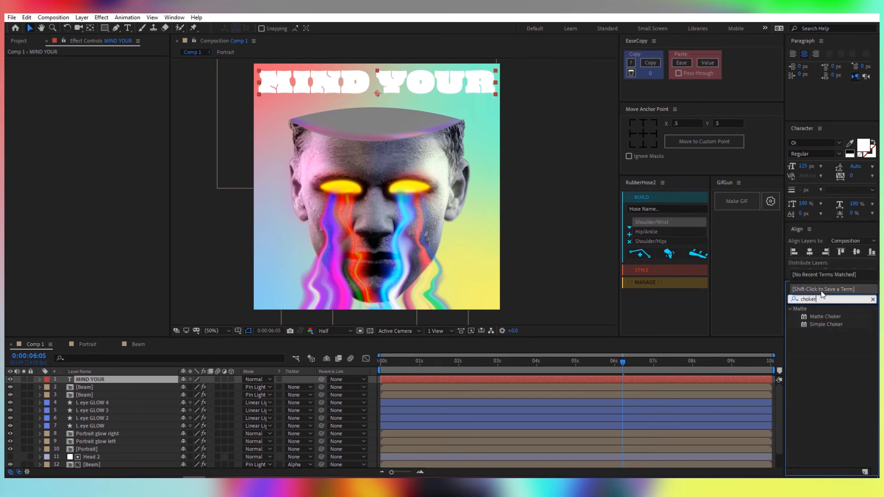
pyautogui.doubleClick(820, 324)
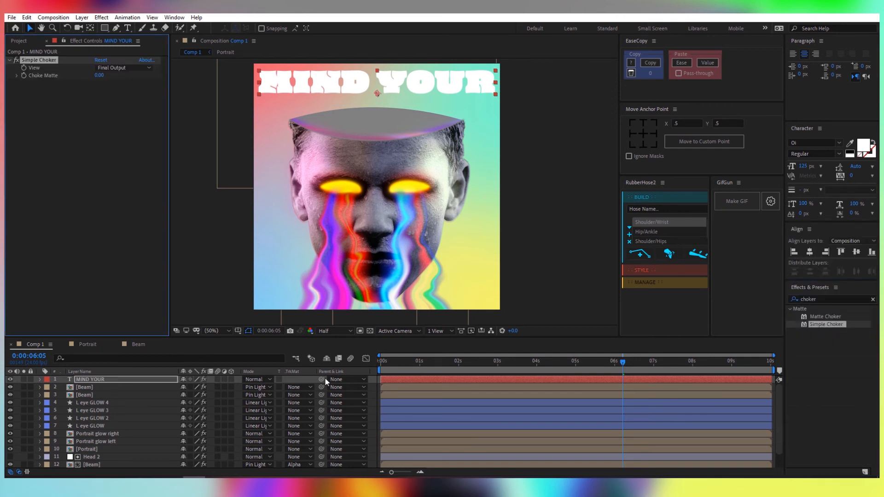
# Add a Choke Matte keyframe to the MIND YOUR text at 0:00:00:00 and reveal the keyframed property in the timeline.
pyautogui.click(124, 381)
pyautogui.moveTo(454, 367); pyautogui.dragTo(364, 366)
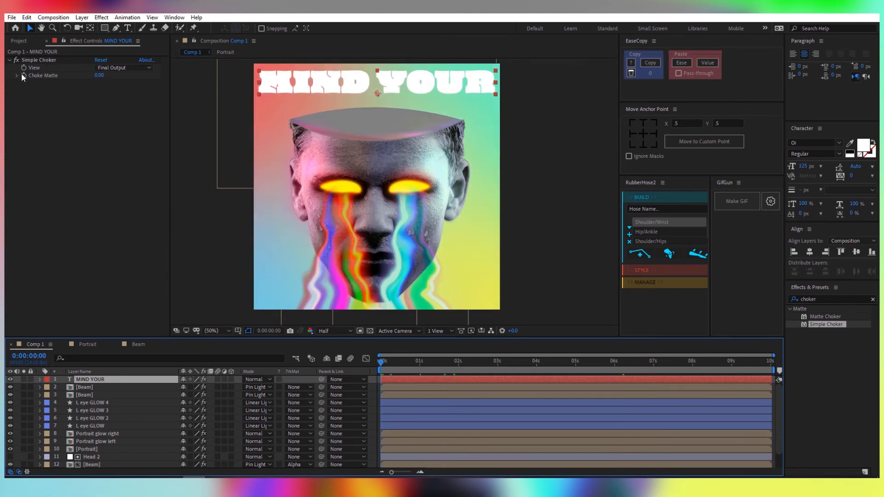
pyautogui.click(73, 239)
pyautogui.click(104, 380)
pyautogui.press('u')
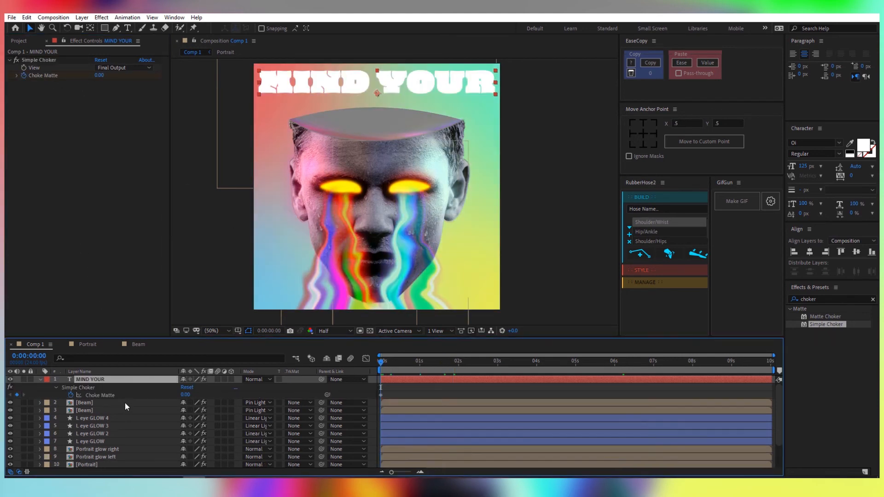
pyautogui.click(117, 395)
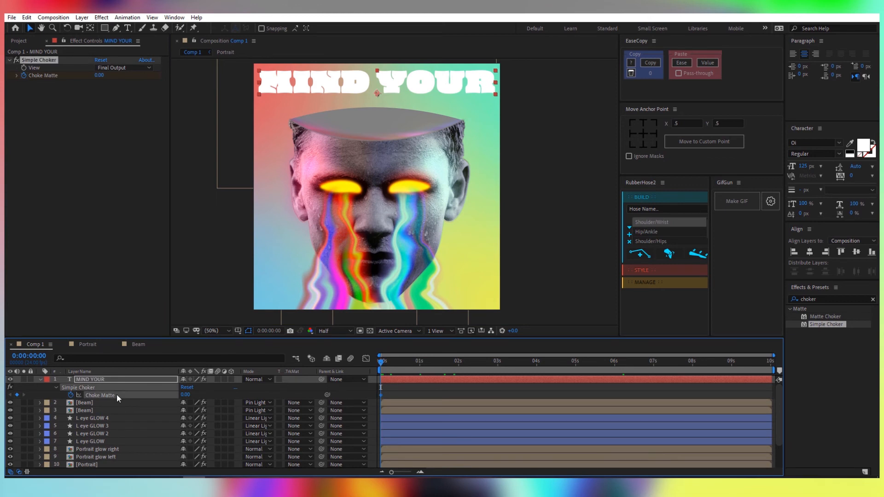
# Keyframe the text's Choke Matte to 10 at 0:00:01:06, and move the current time to 0:00:02:22.
pyautogui.press('space')
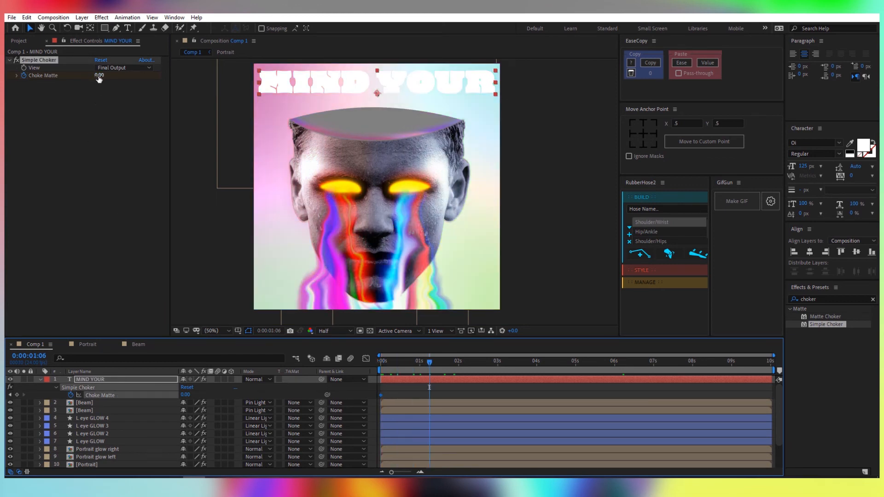
pyautogui.moveTo(99, 75); pyautogui.dragTo(114, 79)
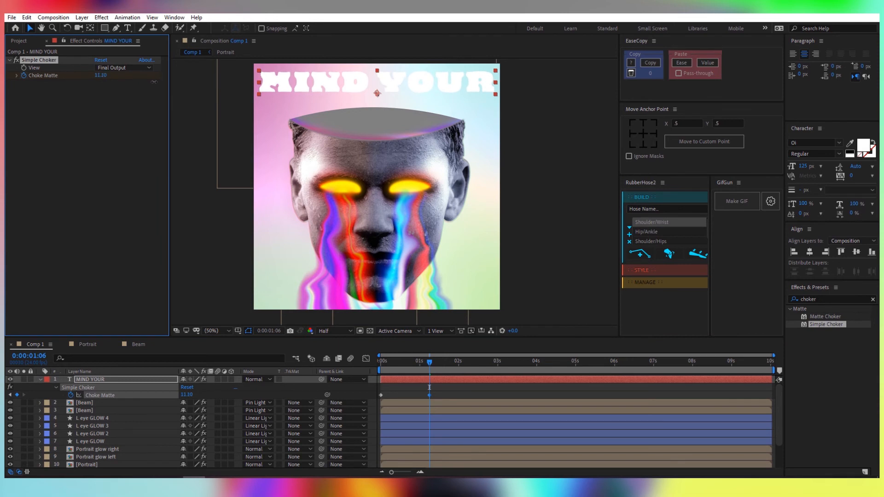
pyautogui.click(100, 75)
pyautogui.write('10')
pyautogui.press('Return')
pyautogui.click(431, 363)
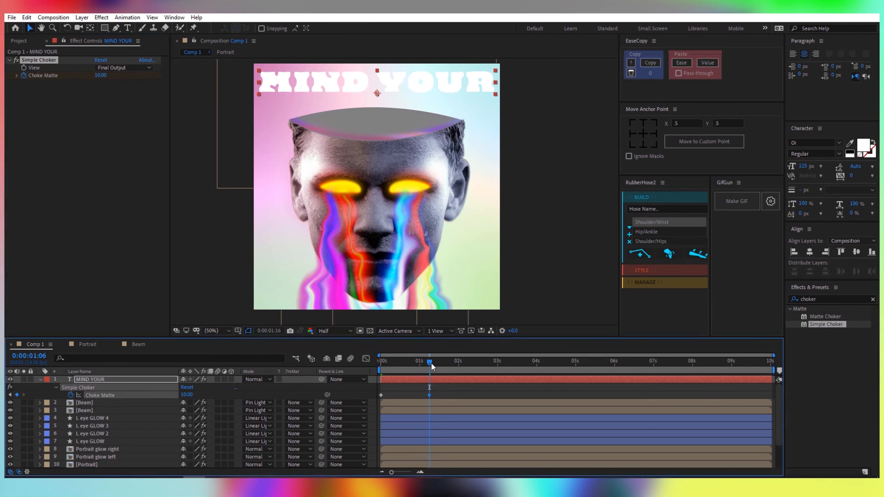
pyautogui.press('space')
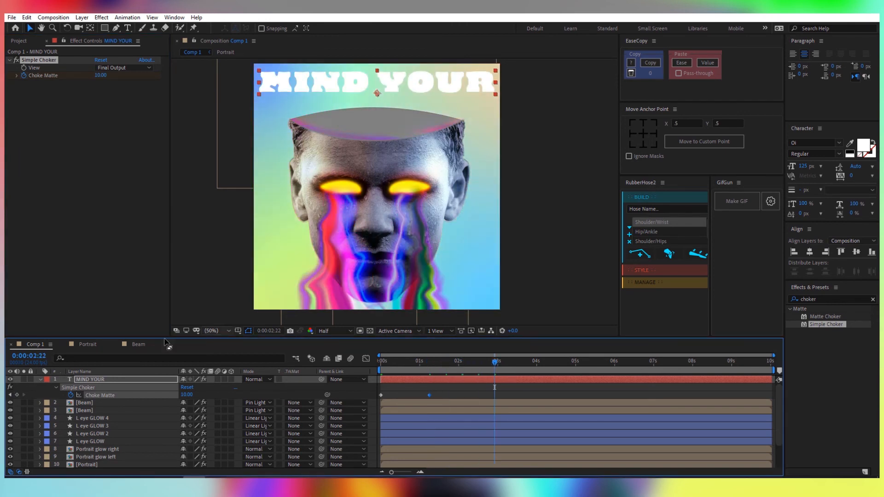
# Repeat the initial Choke Matte keyframe at 0:00:02:22 and apply Easy Ease to all three Choke Matte keyframes.
pyautogui.click(380, 395)
pyautogui.moveTo(505, 402); pyautogui.dragTo(363, 391)
pyautogui.press('F9')
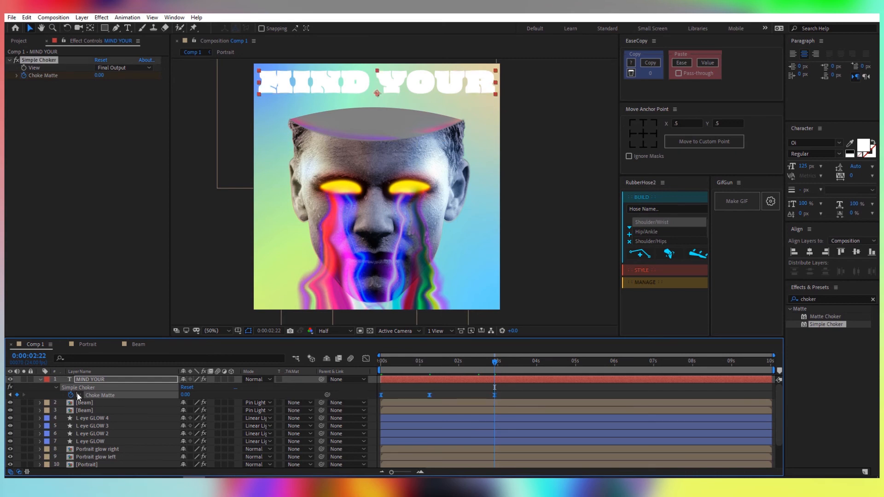
# Add a loopOut("cycle") expression to the MIND YOUR text's Choke Matte and return to the start of the timeline.
pyautogui.keyDown('alt'); pyautogui.click(70, 395); pyautogui.keyUp('alt')
pyautogui.write('loop')
pyautogui.press('Return')
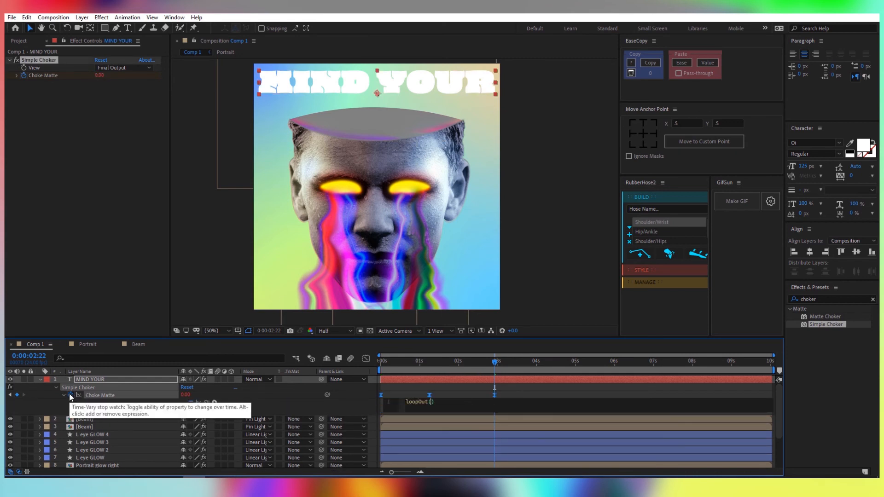
pyautogui.write('"')
pyautogui.press('Down')
pyautogui.press('Down')
pyautogui.press('Up')
pyautogui.press('Return')
pyautogui.click(399, 366)
pyautogui.press('Home')
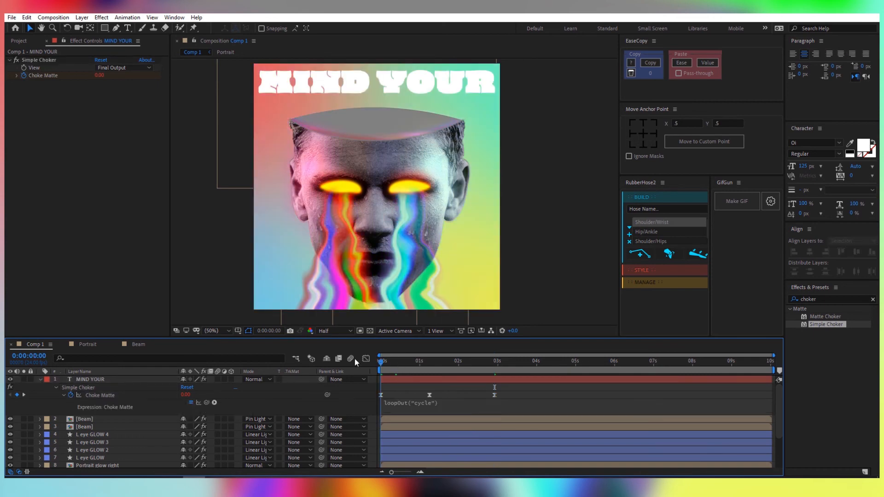
# Set the MIND YOUR text layer's blending mode to Overlay.
pyautogui.click(184, 379)
pyautogui.click(252, 380)
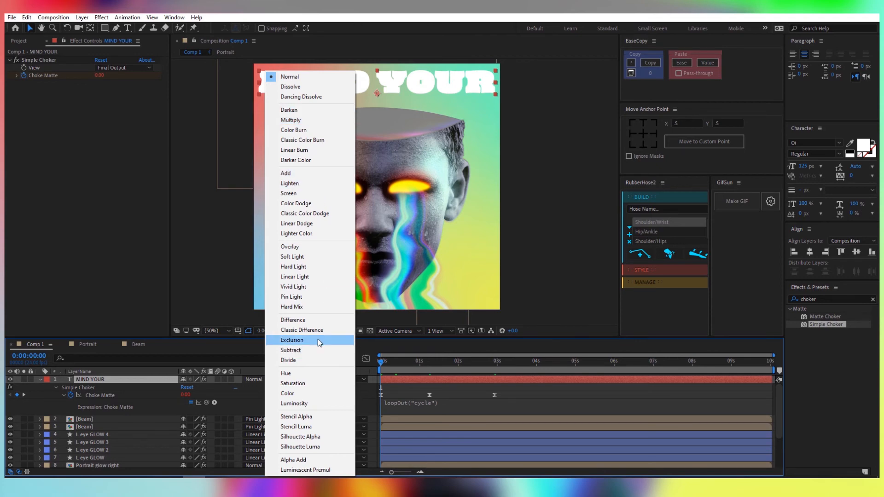
pyautogui.click(305, 247)
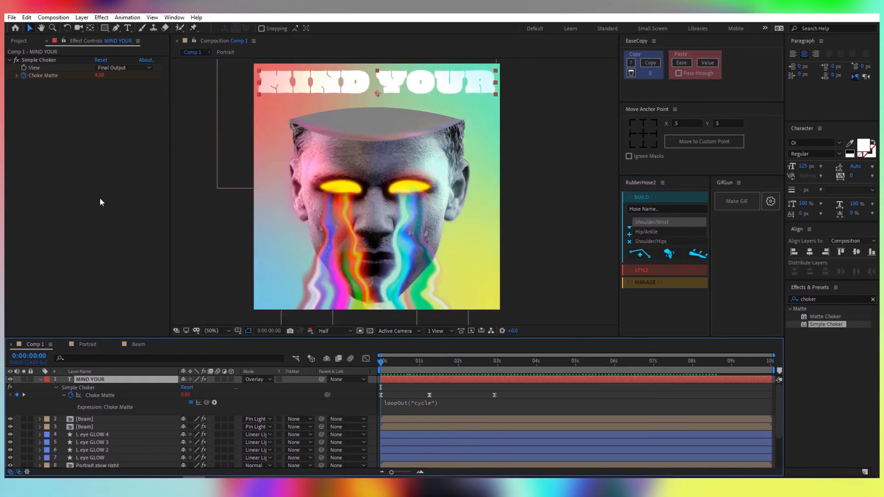
# Create a text layer reading BUSINESS and place it directly beneath the MIND YOUR line in the composition.
pyautogui.rightClick(289, 405)
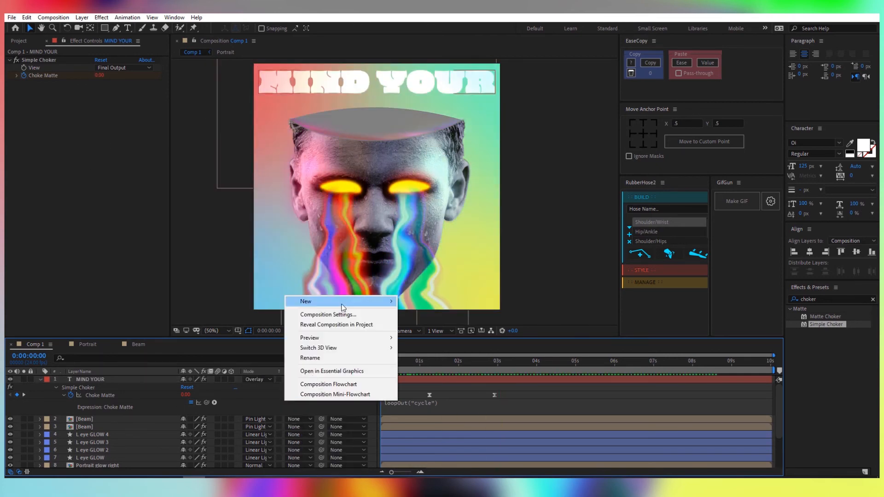
pyautogui.moveTo(322, 299)
pyautogui.click(420, 315)
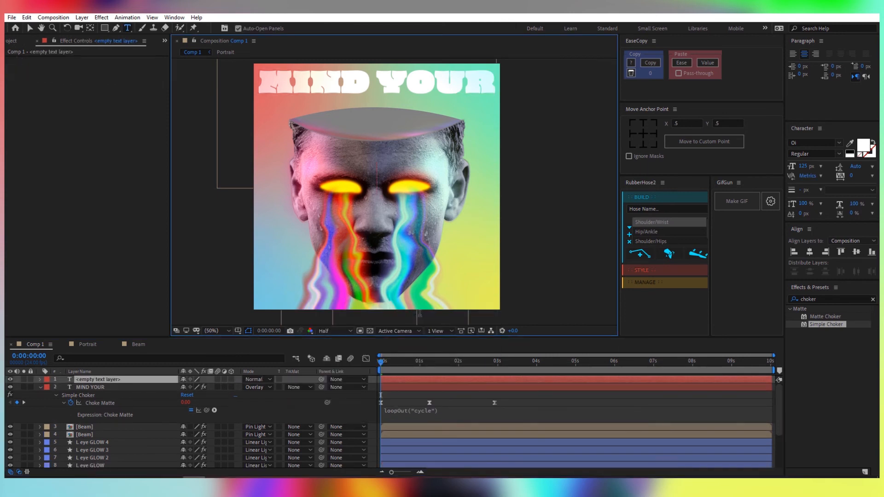
pyautogui.write('BUSINESS')
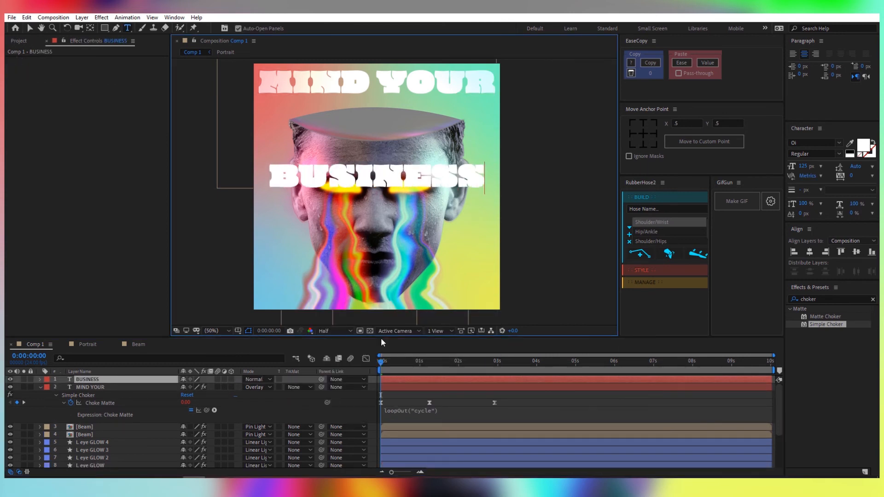
pyautogui.click(124, 387)
pyautogui.click(123, 380)
pyautogui.press('v')
pyautogui.moveTo(387, 177); pyautogui.dragTo(387, 111)
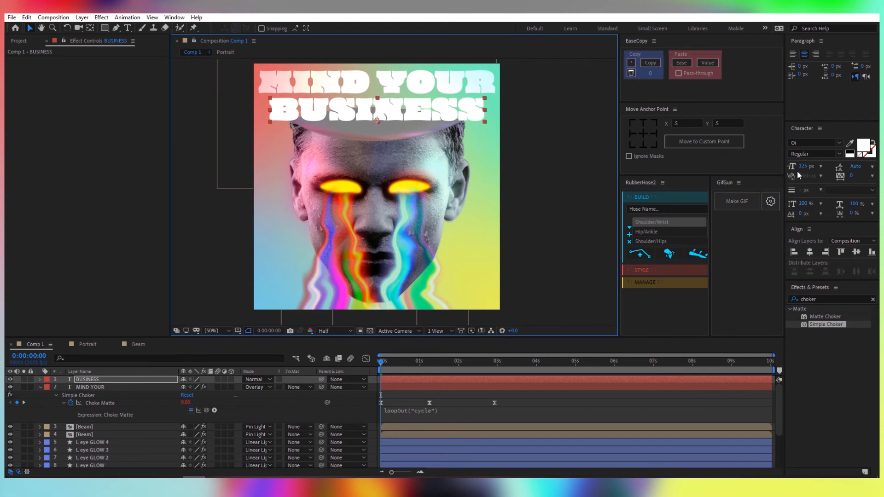
# Enlarge the BUSINESS text to 137 px and move its layer behind the head, directly above the BG layer.
pyautogui.moveTo(802, 166); pyautogui.dragTo(809, 168)
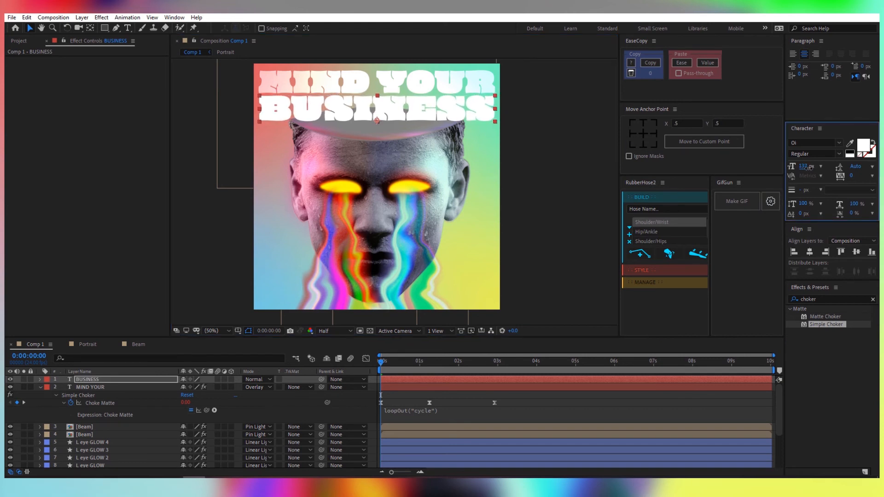
pyautogui.moveTo(424, 109); pyautogui.dragTo(423, 111)
pyautogui.moveTo(83, 383); pyautogui.dragTo(109, 459)
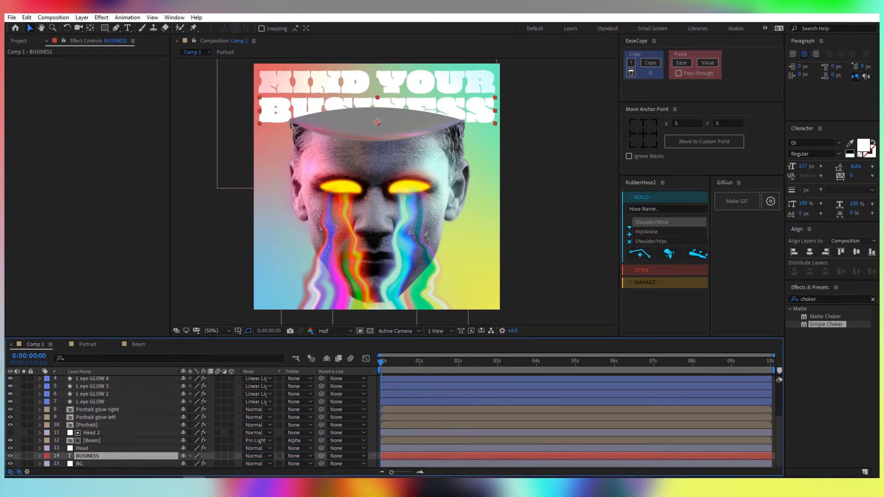
# Apply Directional Blur to the BUSINESS text with a Direction of 180° and a Blur Length of 9.
pyautogui.click(844, 300)
pyautogui.write('direc')
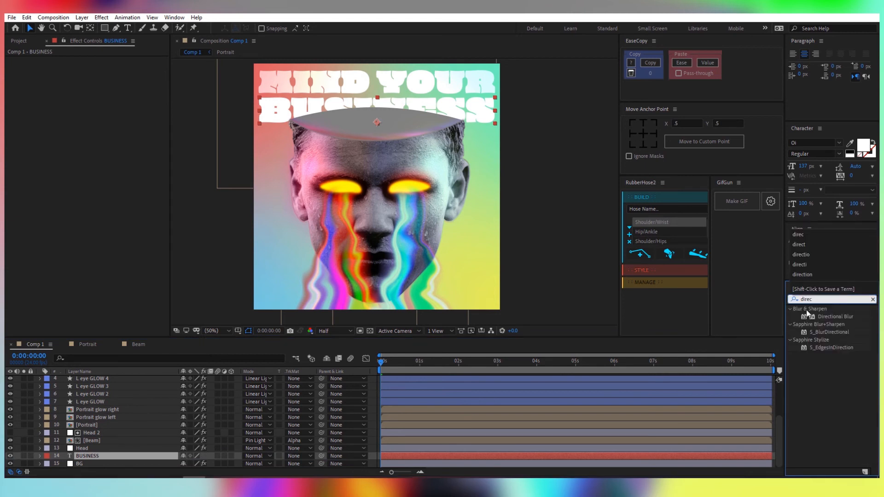
pyautogui.moveTo(829, 317); pyautogui.dragTo(124, 136)
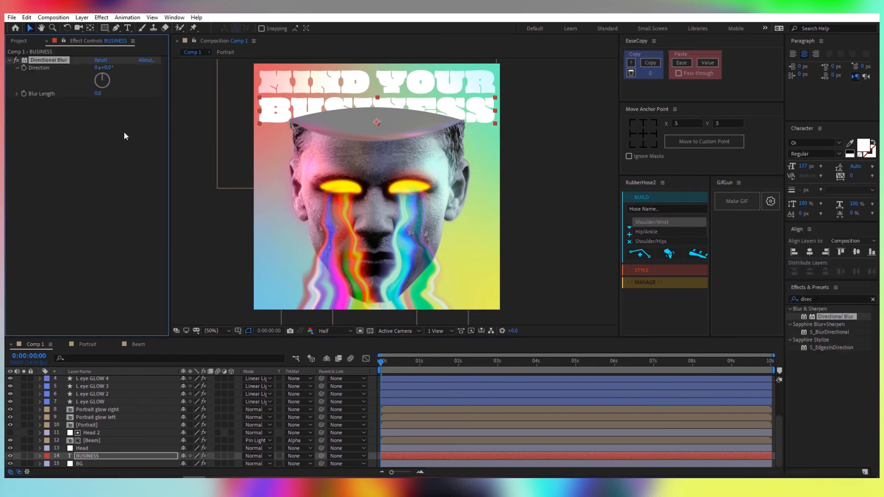
pyautogui.click(107, 68)
pyautogui.write('180')
pyautogui.press('Return')
pyautogui.click(94, 95)
pyautogui.click(98, 93)
pyautogui.write('8')
pyautogui.press('Return')
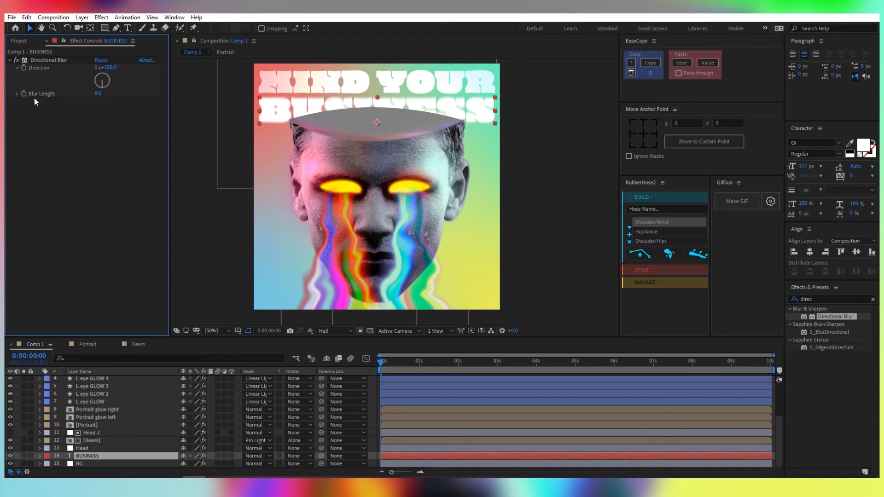
# Create a composition named Beam_v2 with a width and height of 1080 px.
pyautogui.click(19, 40)
pyautogui.click(33, 332)
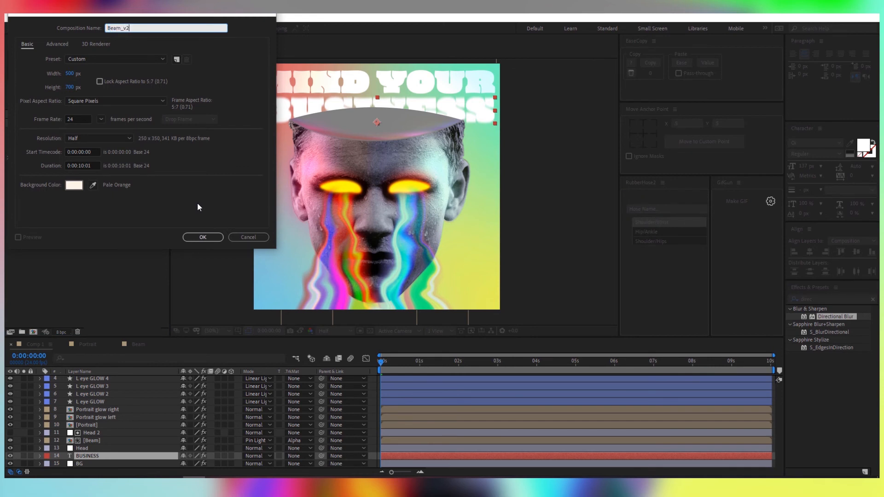
pyautogui.write('Beam_v2')
pyautogui.press('Tab')
pyautogui.press('Tab')
pyautogui.press('Tab')
pyautogui.write('1080')
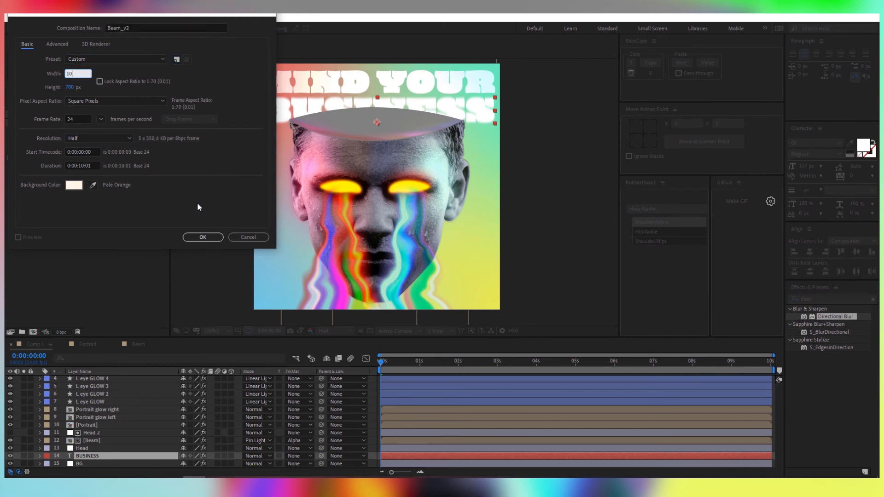
pyautogui.press('Tab')
pyautogui.write('1080')
pyautogui.press('Return')
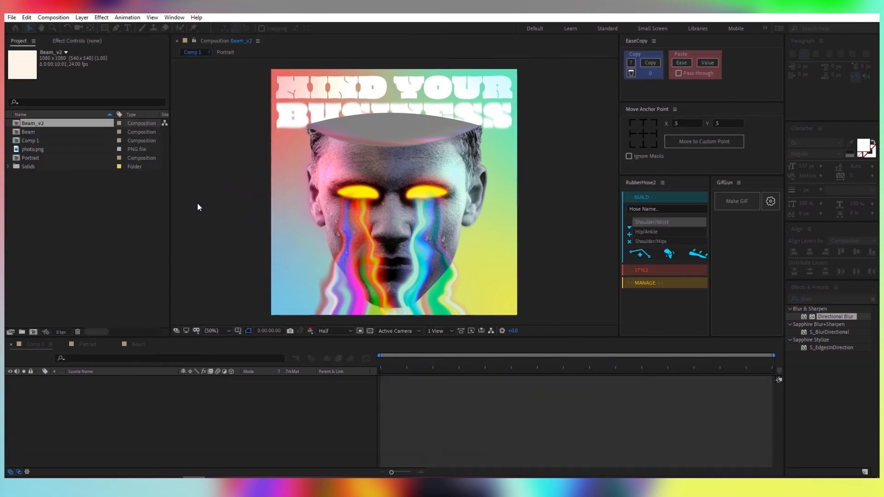
# Add an adjustment layer to the Beam_v2 composition and apply the Beam effect to it.
pyautogui.rightClick(199, 415)
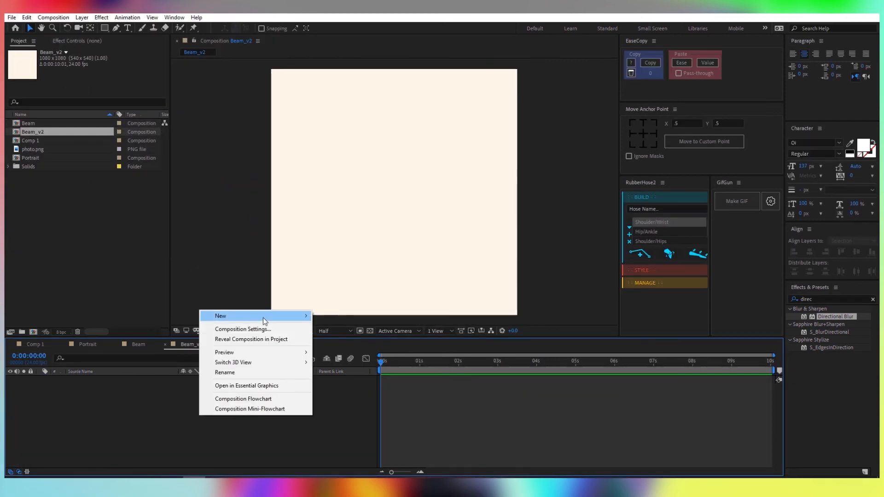
pyautogui.moveTo(263, 317)
pyautogui.click(393, 390)
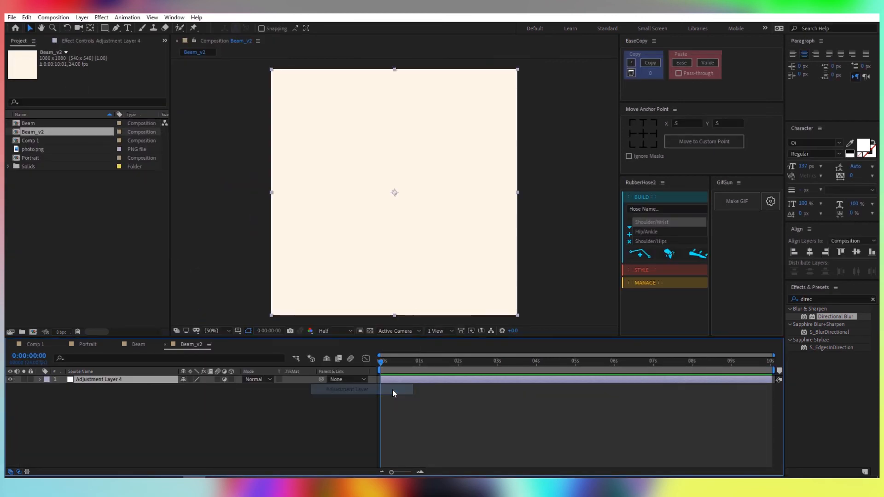
pyautogui.click(822, 300)
pyautogui.write('beam')
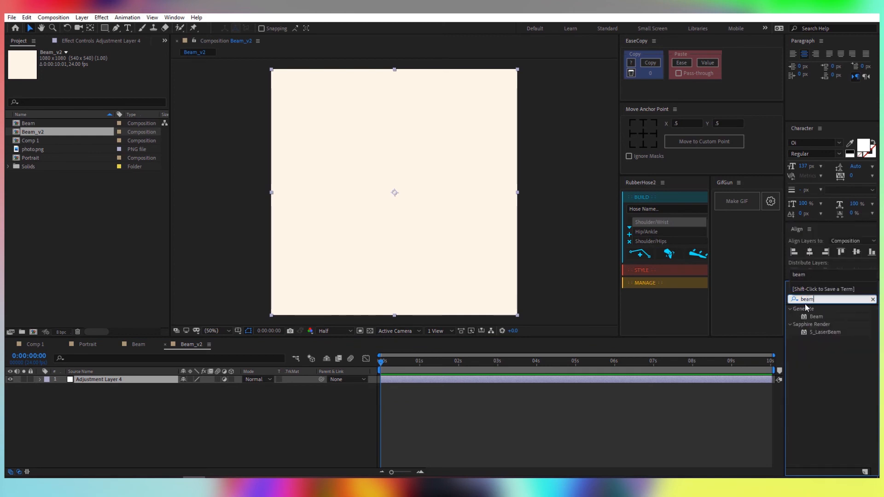
pyautogui.doubleClick(816, 317)
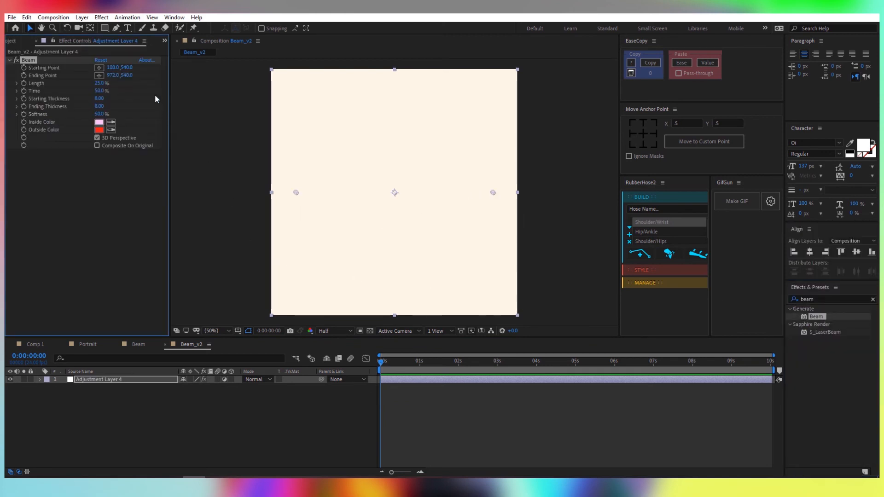
# Stand the beam vertically along the canvas's left side, from about (65, -6) to about (66, 1090).
pyautogui.moveTo(113, 67); pyautogui.dragTo(127, 68)
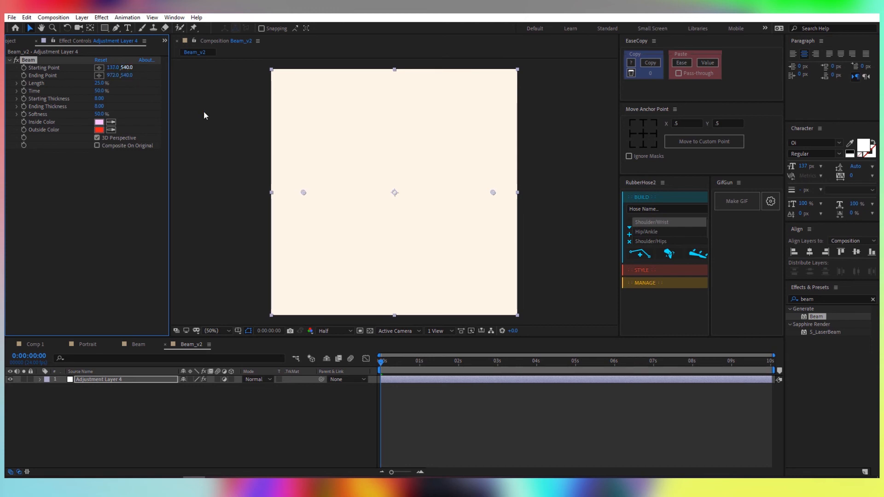
pyautogui.moveTo(302, 190); pyautogui.dragTo(291, 89)
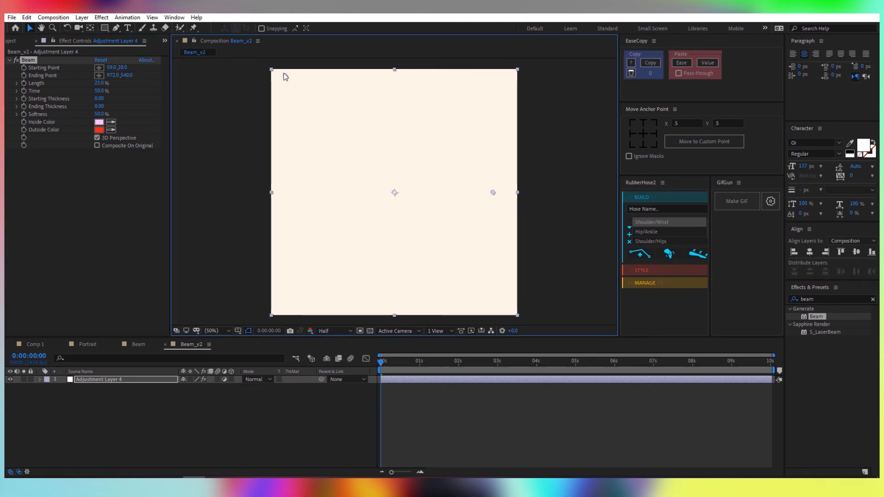
pyautogui.moveTo(493, 192); pyautogui.dragTo(474, 212)
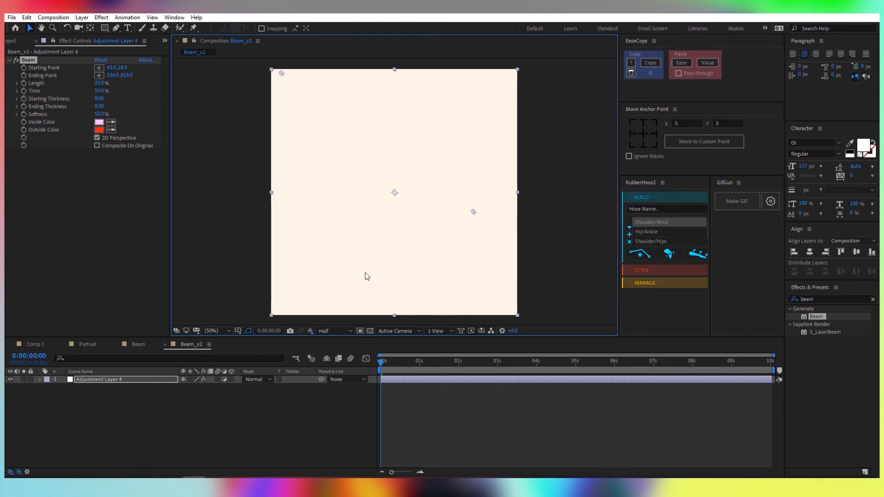
pyautogui.moveTo(292, 316); pyautogui.dragTo(282, 317)
pyautogui.moveTo(281, 73); pyautogui.dragTo(289, 73)
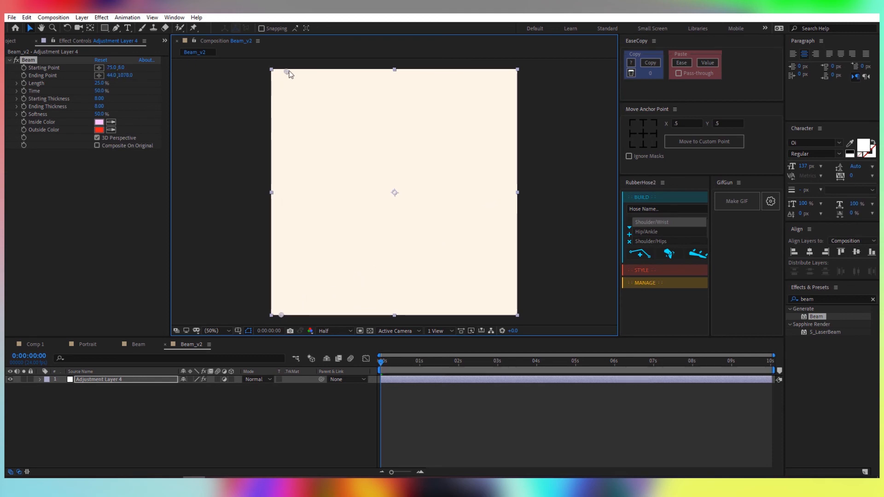
pyautogui.moveTo(294, 295); pyautogui.dragTo(281, 310)
pyautogui.click(225, 380)
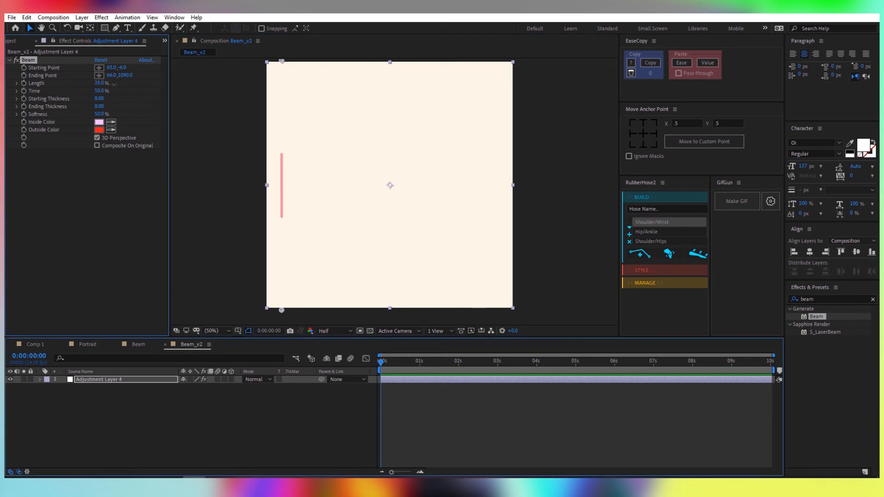
# Set the beam's Length to 100% and both thicknesses to 100, and shift it slightly closer to the canvas's left edge.
pyautogui.moveTo(99, 83); pyautogui.dragTo(102, 107)
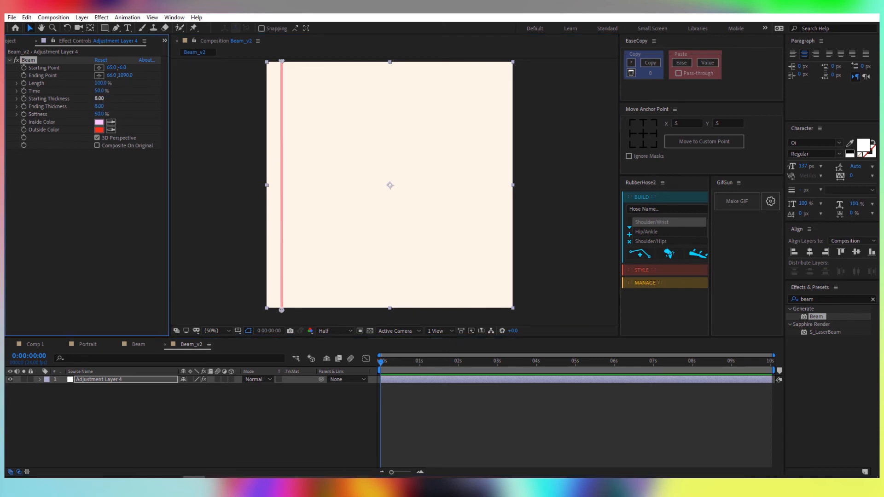
pyautogui.click(99, 99)
pyautogui.press('Return')
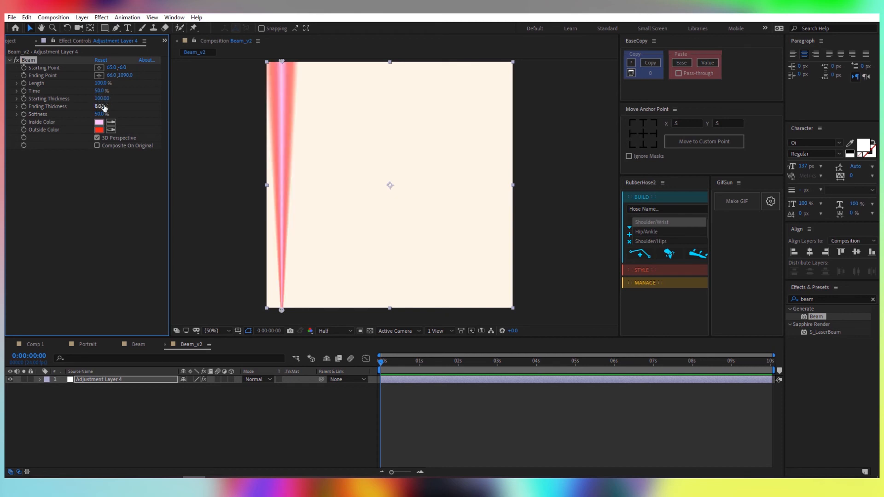
pyautogui.click(100, 107)
pyautogui.press('Return')
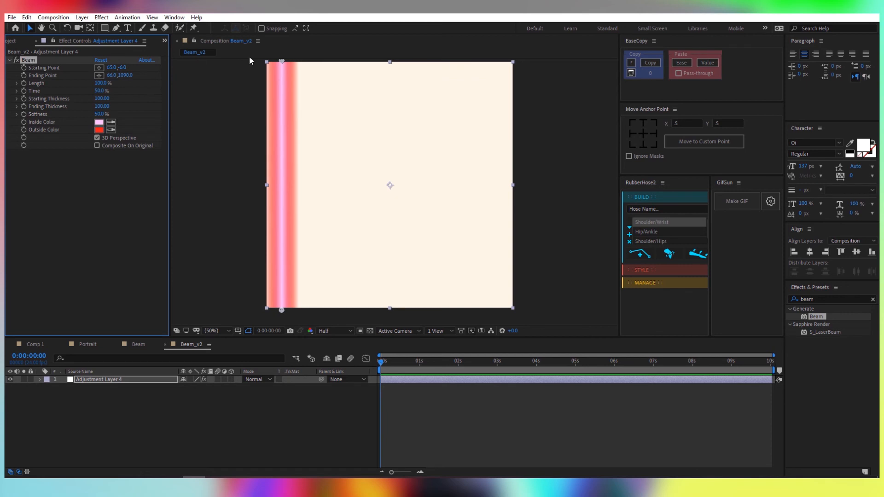
pyautogui.moveTo(281, 61); pyautogui.dragTo(279, 61)
pyautogui.moveTo(282, 310); pyautogui.dragTo(281, 309)
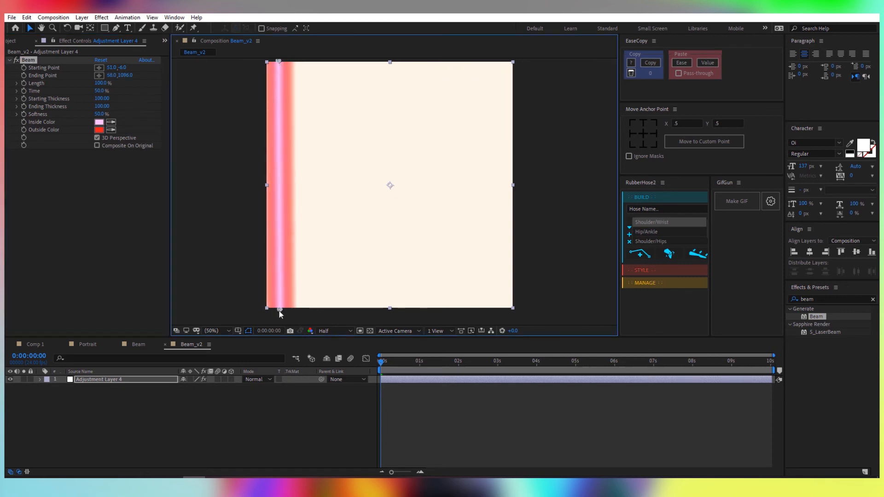
# Duplicate the beam layer and move the copy's beam beside the original, with both ends at about X 175.
pyautogui.click(92, 390)
pyautogui.hotkey('ctrl', 'd')
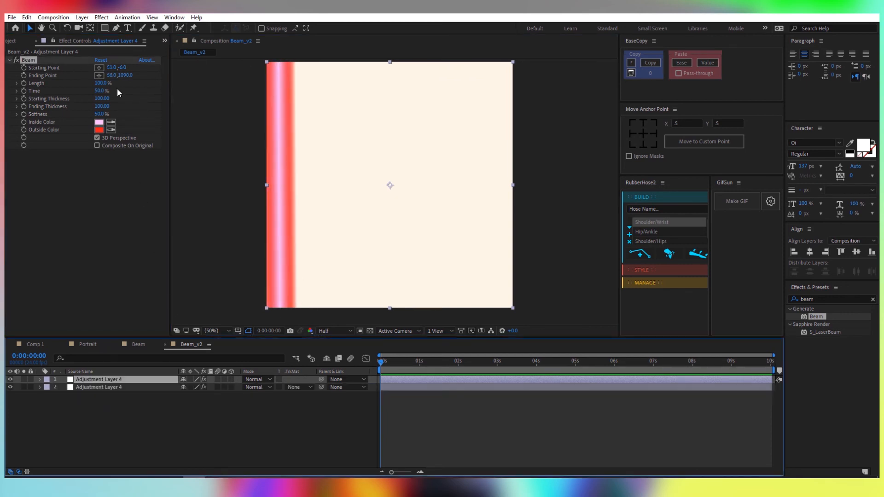
pyautogui.moveTo(288, 61); pyautogui.dragTo(307, 62)
pyautogui.moveTo(289, 310); pyautogui.dragTo(307, 310)
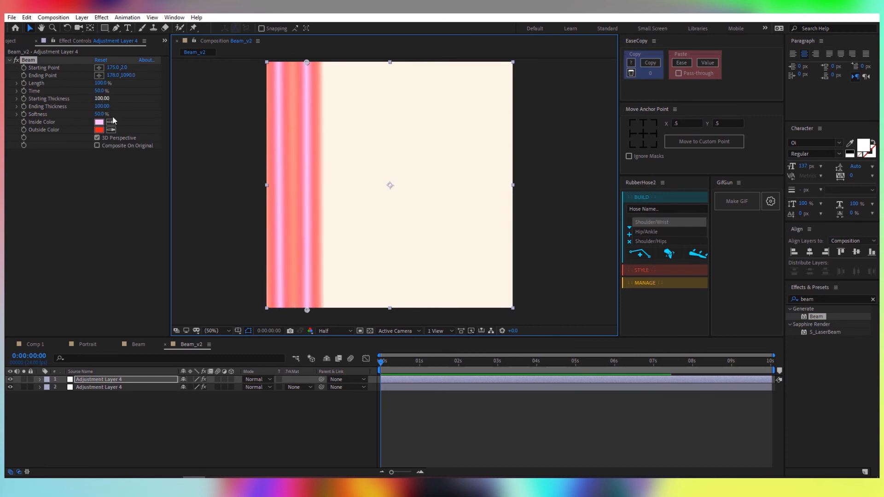
# Change the duplicated beam's Inside Color to saturated blue and its Outside Color to lighter azure blue.
pyautogui.click(99, 122)
pyautogui.click(164, 125)
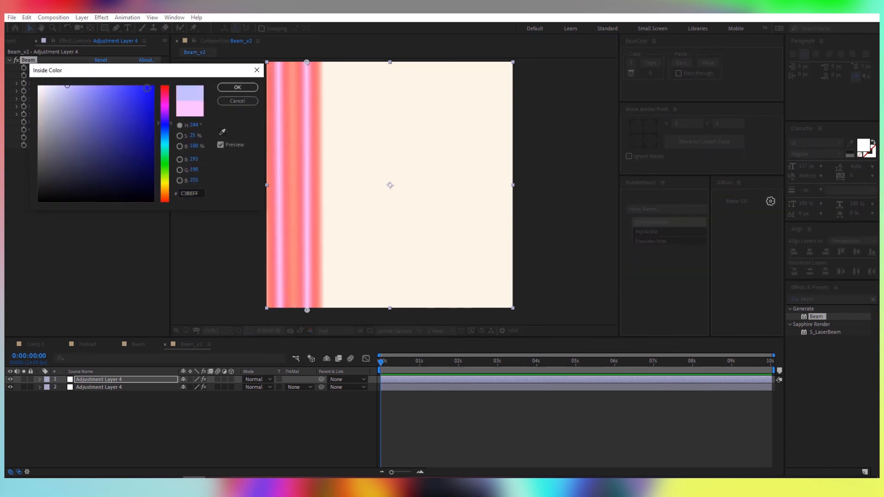
pyautogui.click(141, 88)
pyautogui.press('Return')
pyautogui.click(99, 129)
pyautogui.click(164, 136)
pyautogui.click(141, 97)
pyautogui.press('Return')
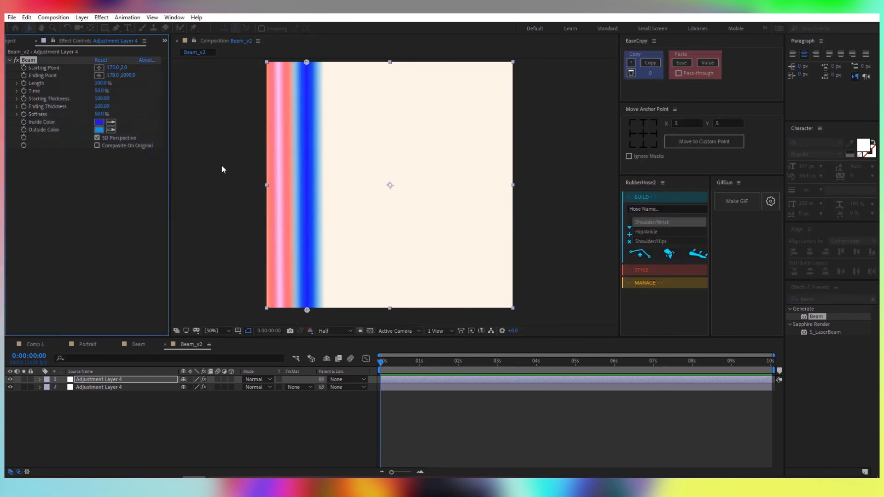
# Set the blue beam's starting and ending thickness to 200 and move its ends to about X 209 and X 206.
pyautogui.moveTo(307, 62); pyautogui.dragTo(301, 62)
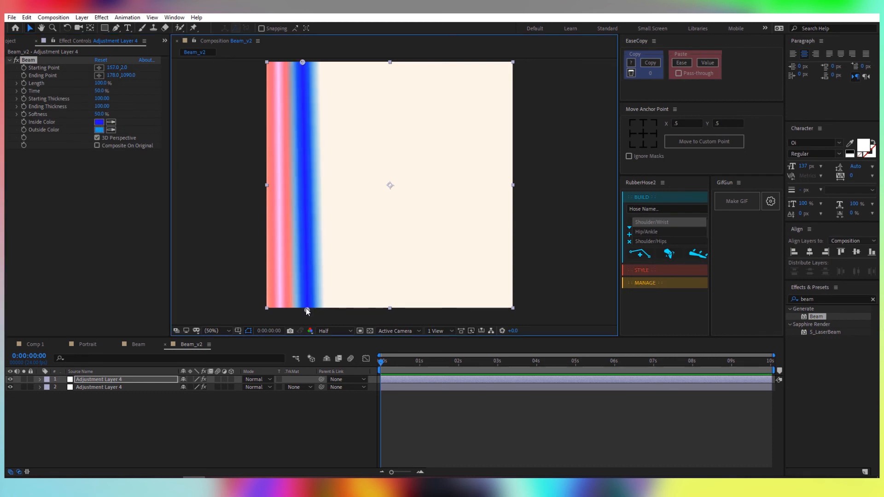
pyautogui.moveTo(307, 310); pyautogui.dragTo(306, 310)
pyautogui.moveTo(103, 99); pyautogui.dragTo(205, 107)
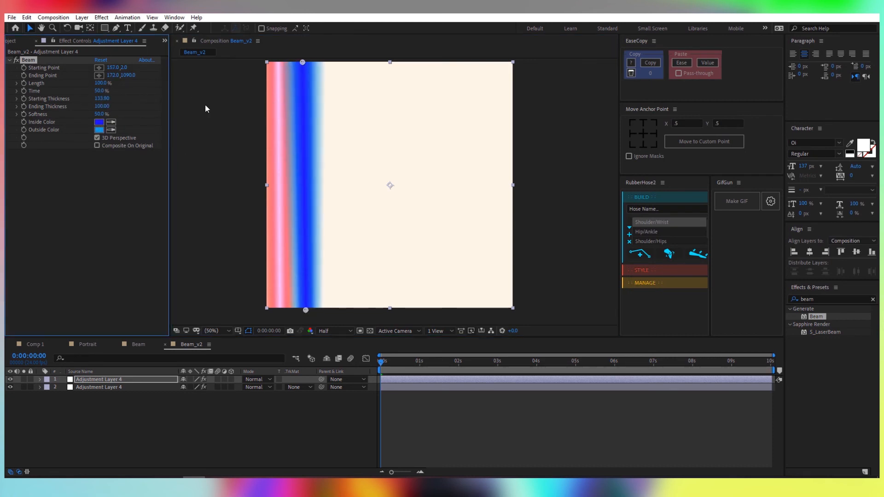
pyautogui.click(102, 99)
pyautogui.write('200')
pyautogui.press('Return')
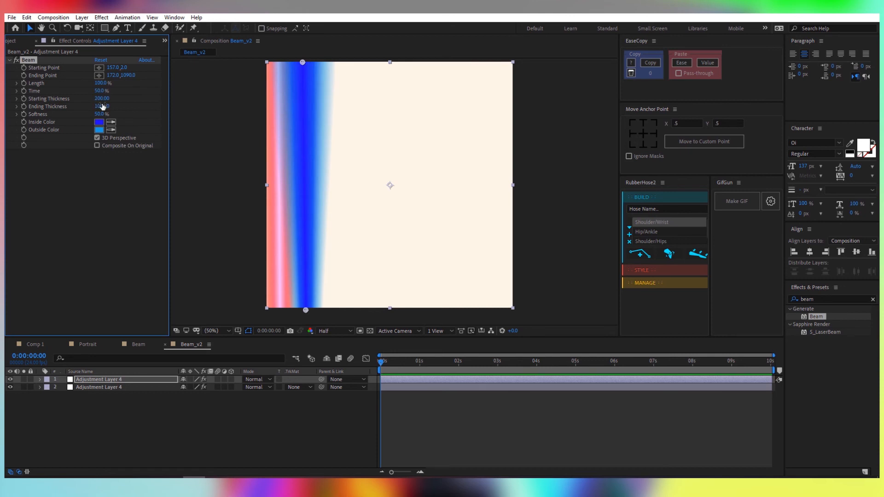
pyautogui.click(102, 106)
pyautogui.write('200')
pyautogui.press('Return')
pyautogui.moveTo(303, 62); pyautogui.dragTo(316, 62)
pyautogui.moveTo(306, 310); pyautogui.dragTo(314, 310)
pyautogui.moveTo(315, 62); pyautogui.dragTo(314, 60)
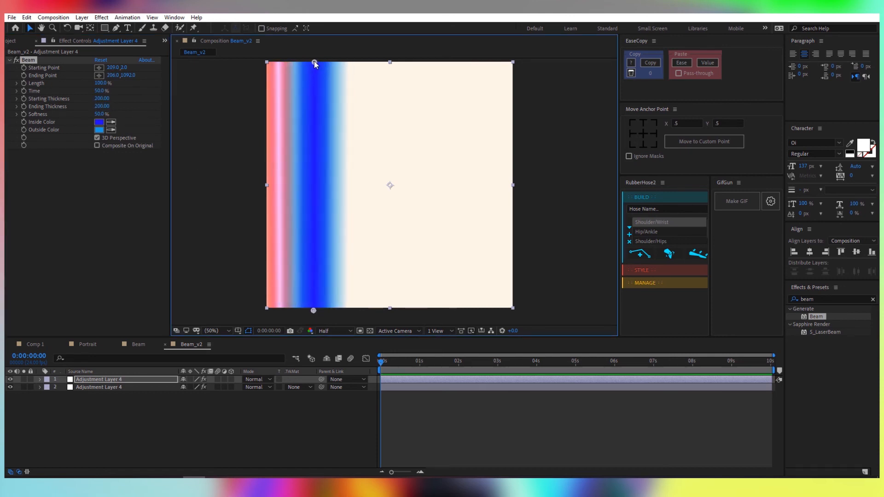
# Duplicate the blue beam layer, recolor the copy with a yellow inside and orange outside, and place it beside the blue beam.
pyautogui.hotkey('ctrl', 'd')
pyautogui.click(99, 122)
pyautogui.click(165, 183)
pyautogui.click(138, 105)
pyautogui.press('Return')
pyautogui.click(99, 129)
pyautogui.click(165, 186)
pyautogui.moveTo(142, 133); pyautogui.dragTo(144, 90)
pyautogui.click(165, 189)
pyautogui.press('Return')
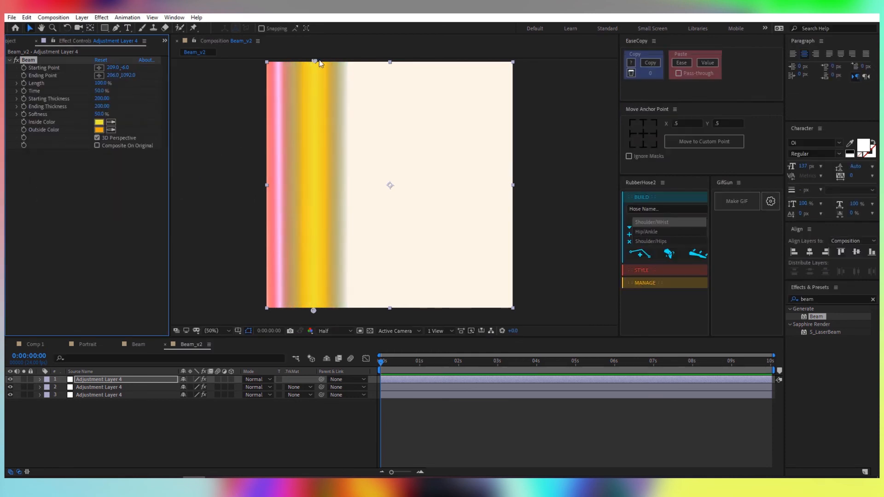
pyautogui.moveTo(315, 61); pyautogui.dragTo(353, 68)
pyautogui.moveTo(314, 311); pyautogui.dragTo(355, 314)
# Duplicate the yellow beam layer, give the copy a magenta inside and purple outside, and move it to about X 546.
pyautogui.hotkey('ctrl', 'd')
pyautogui.click(99, 122)
pyautogui.click(99, 130)
pyautogui.click(165, 108)
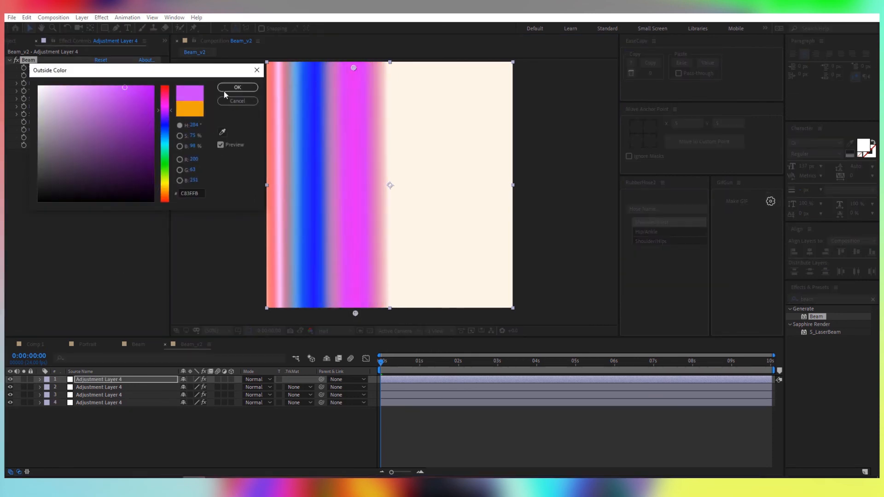
pyautogui.click(235, 89)
pyautogui.moveTo(354, 68); pyautogui.dragTo(391, 67)
pyautogui.moveTo(355, 313); pyautogui.dragTo(391, 311)
# Duplicate the magenta beam layer, give the copy an orange inside and yellow outside, and move it beside the magenta beam.
pyautogui.hotkey('ctrl', 'd')
pyautogui.click(99, 121)
pyautogui.click(165, 188)
pyautogui.click(99, 129)
pyautogui.click(165, 183)
pyautogui.click(235, 88)
pyautogui.moveTo(391, 68); pyautogui.dragTo(436, 70)
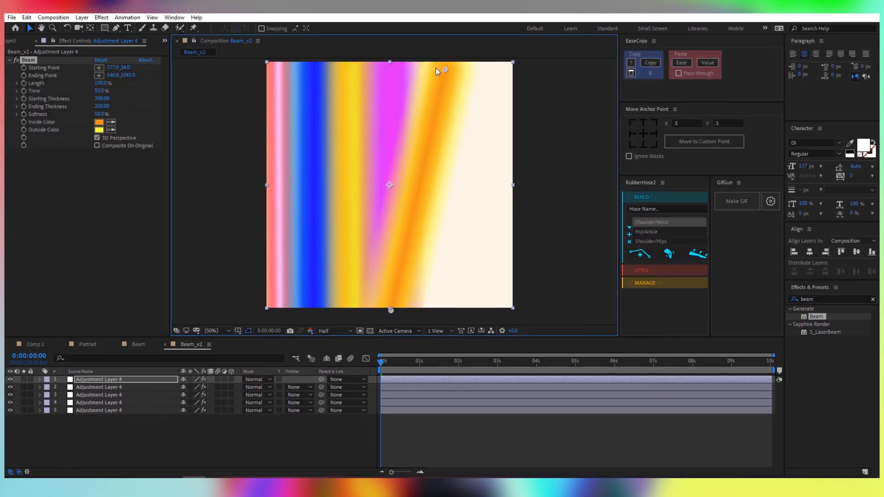
pyautogui.moveTo(391, 310); pyautogui.dragTo(431, 311)
# Add another duplicate beam near the canvas's right edge and recolor it with green Inside and Outside Colors.
pyautogui.moveTo(436, 69); pyautogui.dragTo(477, 71)
pyautogui.moveTo(431, 311); pyautogui.dragTo(466, 311)
pyautogui.moveTo(477, 71); pyautogui.dragTo(438, 61)
pyautogui.hotkey('ctrl', 'd')
pyautogui.click(99, 122)
pyautogui.click(166, 163)
pyautogui.click(235, 89)
pyautogui.click(99, 130)
pyautogui.click(166, 170)
pyautogui.click(235, 88)
# Straighten the orange beam's lower end, and widen the leftmost pink beam to starting thickness 120.90 and ending thickness 142.20.
pyautogui.click(138, 387)
pyautogui.moveTo(466, 313); pyautogui.dragTo(438, 314)
pyautogui.click(110, 418)
pyautogui.moveTo(101, 106); pyautogui.dragTo(200, 105)
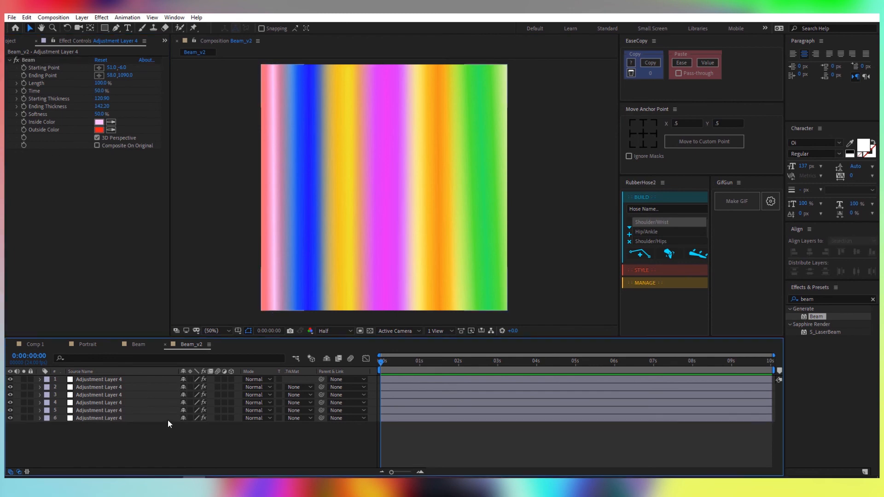
# Add the Beam_v2 composition to Comp 1, directly above the BUSINESS text layer.
pyautogui.click(35, 344)
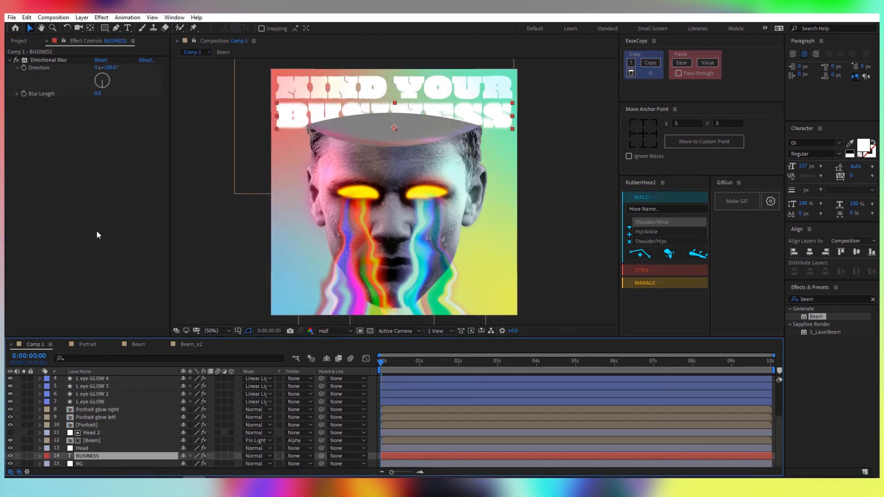
pyautogui.click(20, 41)
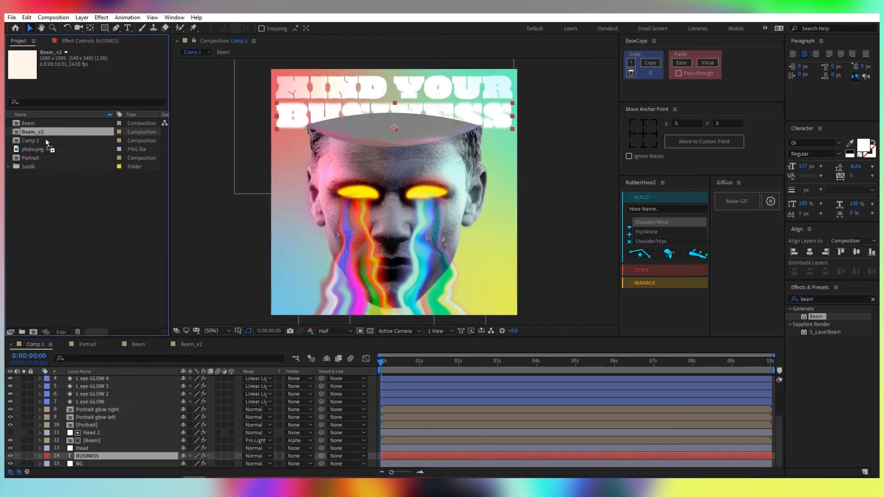
pyautogui.moveTo(46, 139); pyautogui.dragTo(116, 453)
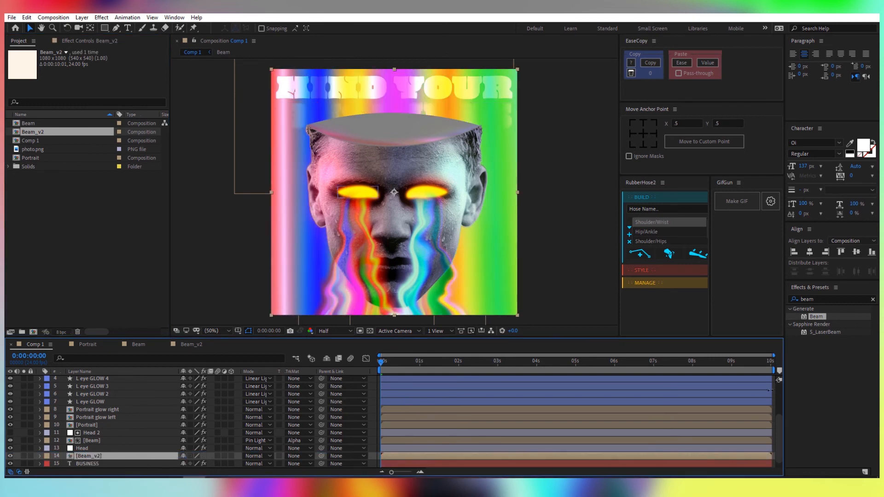
# Apply Wave Warp to the Beam_v2 layer with Wave Width 100 and Direction 180°.
pyautogui.click(833, 299)
pyautogui.write('wave')
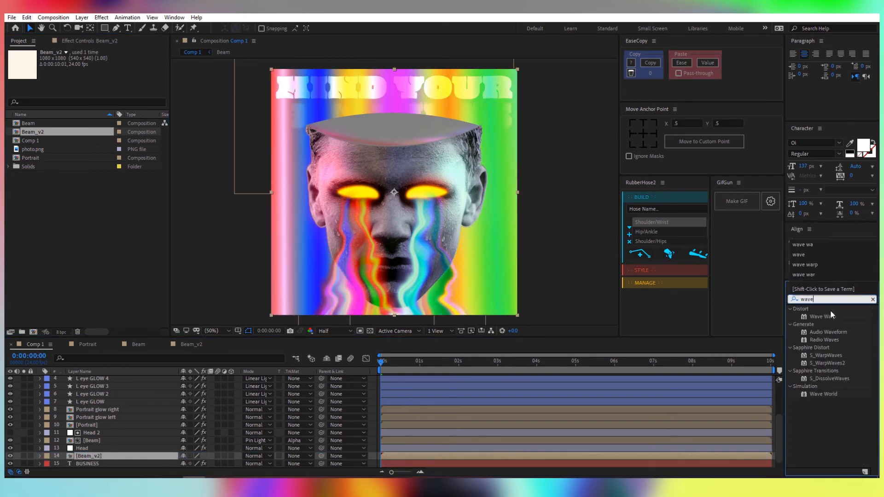
pyautogui.doubleClick(835, 317)
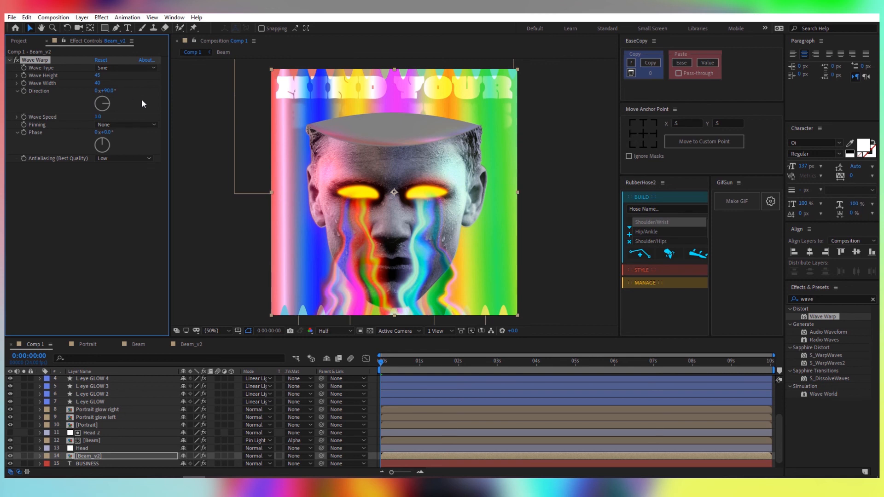
pyautogui.click(97, 83)
pyautogui.write('100')
pyautogui.press('Return')
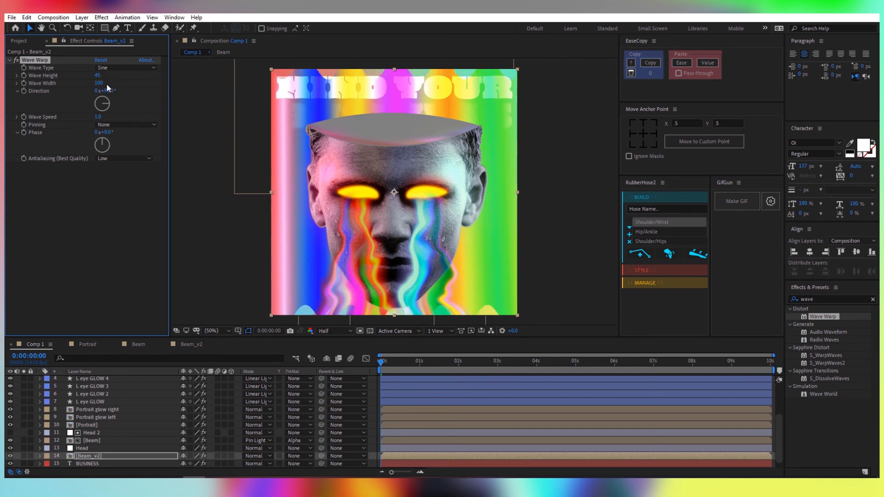
pyautogui.click(106, 91)
pyautogui.write('180')
pyautogui.press('Return')
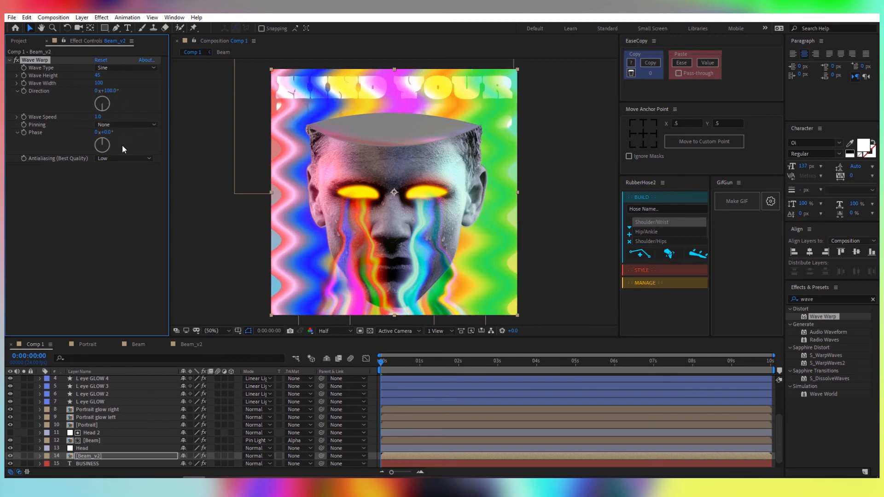
# Apply Set Matte to the Beam_v2 layer, taking the matte from the BUSINESS layer with Effects & Masks.
pyautogui.click(822, 298)
pyautogui.write('set matt')
pyautogui.doubleClick(829, 316)
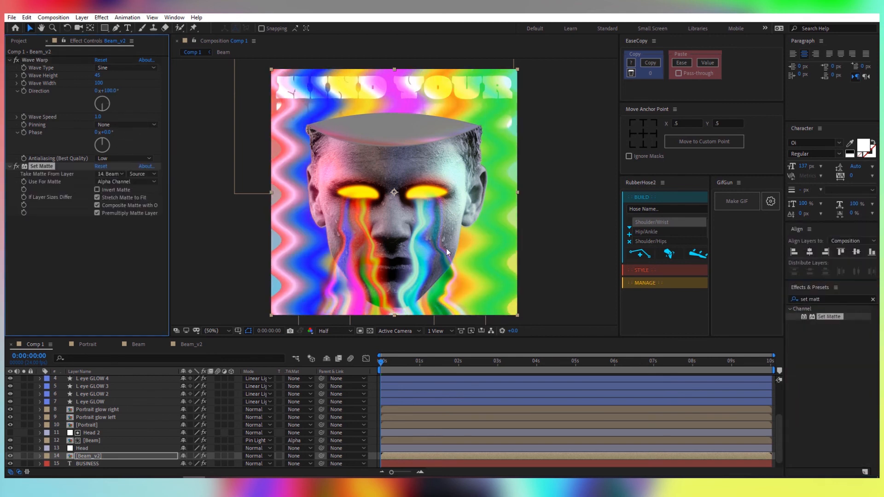
pyautogui.click(115, 174)
pyautogui.click(120, 337)
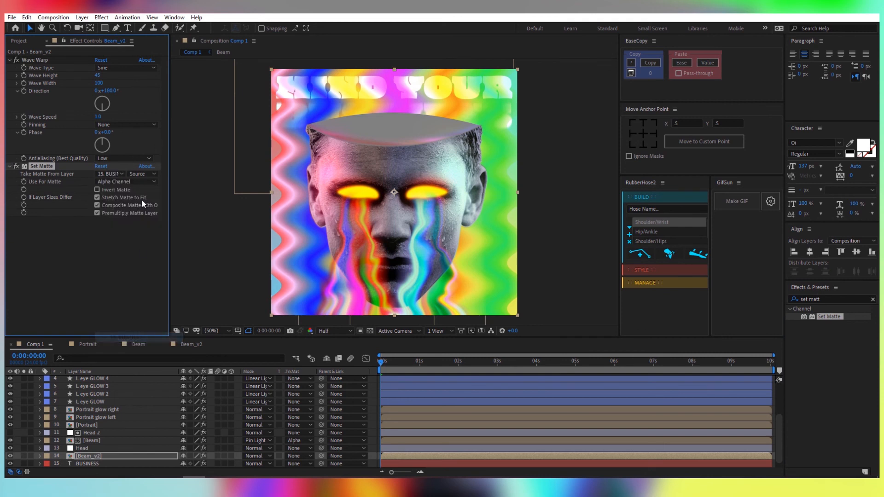
pyautogui.click(140, 173)
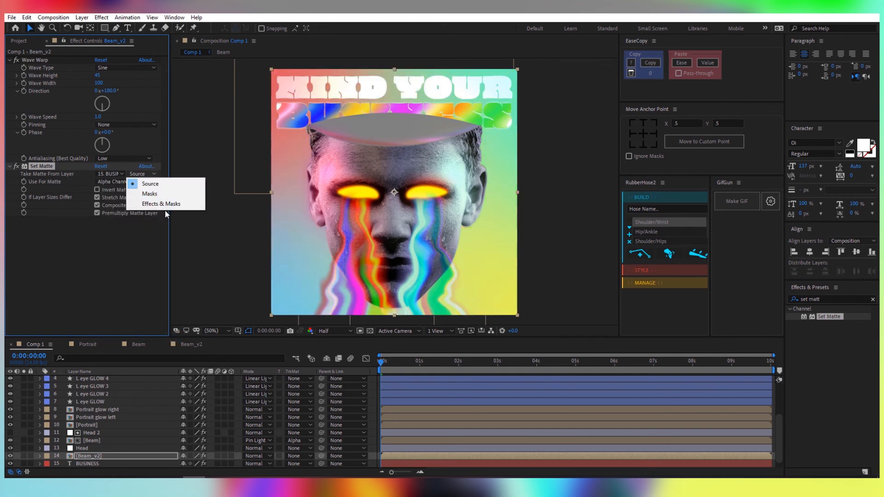
pyautogui.click(154, 202)
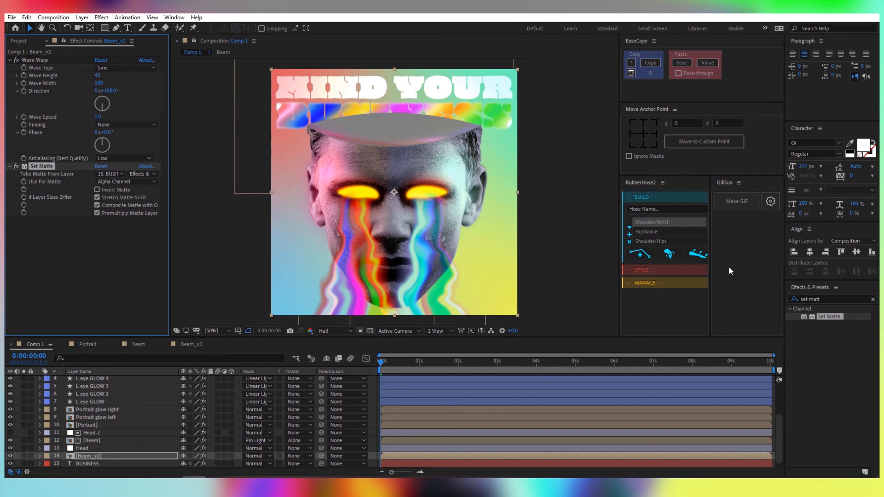
# Add the Liquify effect to the Beam_v2 layer below Set Matte.
pyautogui.click(832, 300)
pyautogui.write('liqu')
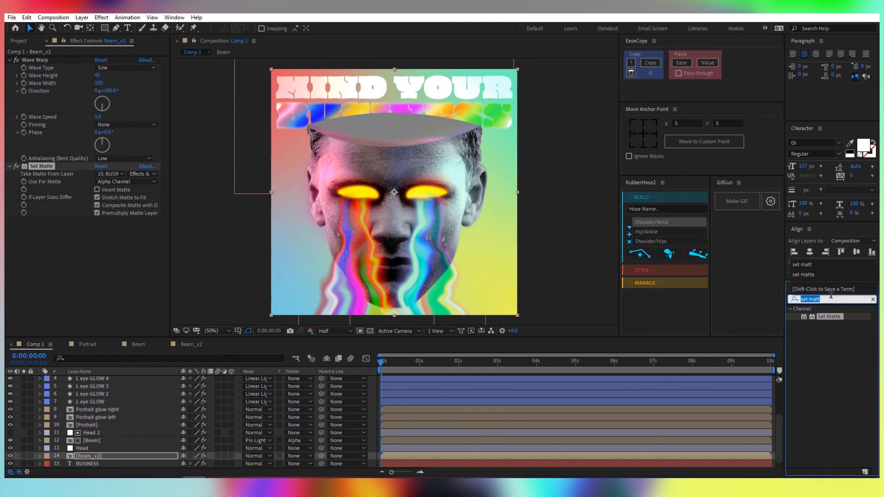
pyautogui.write('i')
pyautogui.moveTo(816, 318)
pyautogui.mouseDown()
pyautogui.moveTo(138, 221)
pyautogui.moveTo(151, 228)
pyautogui.mouseUp()
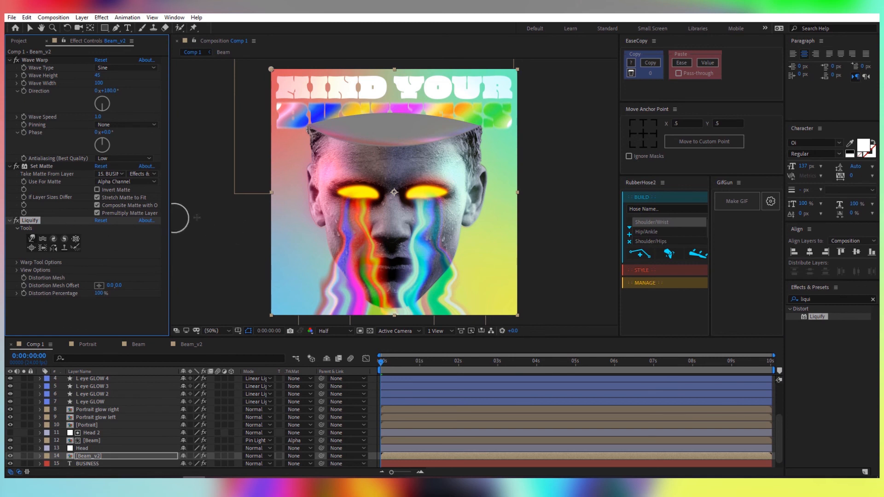
# Hide the BUSINESS text layer.
pyautogui.click(92, 463)
pyautogui.scroll(-1, 10, 458)
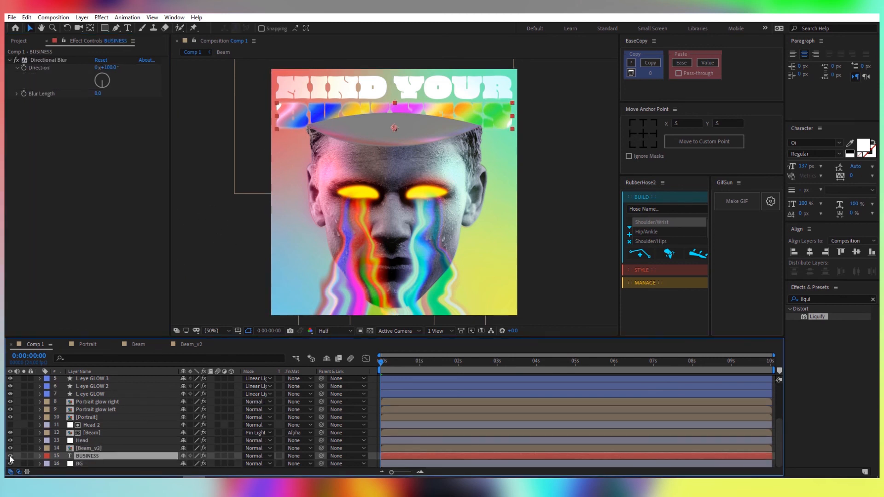
pyautogui.click(10, 456)
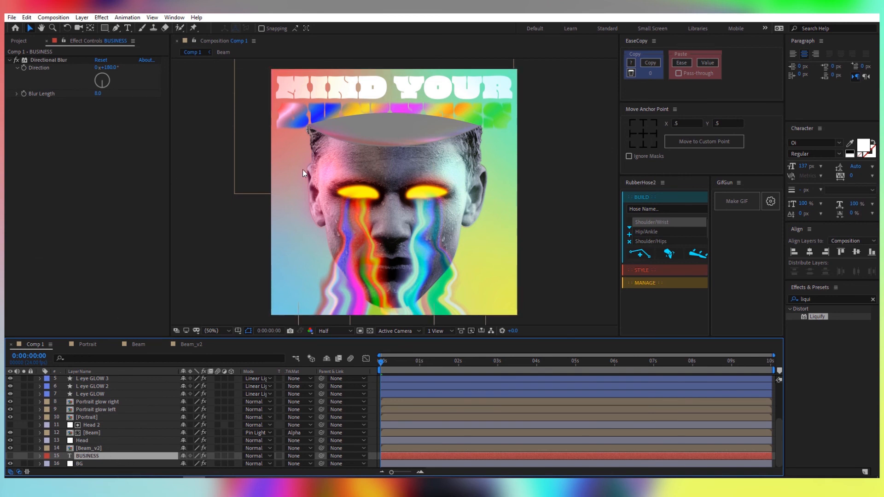
# Keyframe Liquify's Distortion Mesh and Distortion Percentage at 0:00:00:00 on the Beam_v2 layer and reveal its keyframes.
pyautogui.hotkey('ctrl', 'Up')
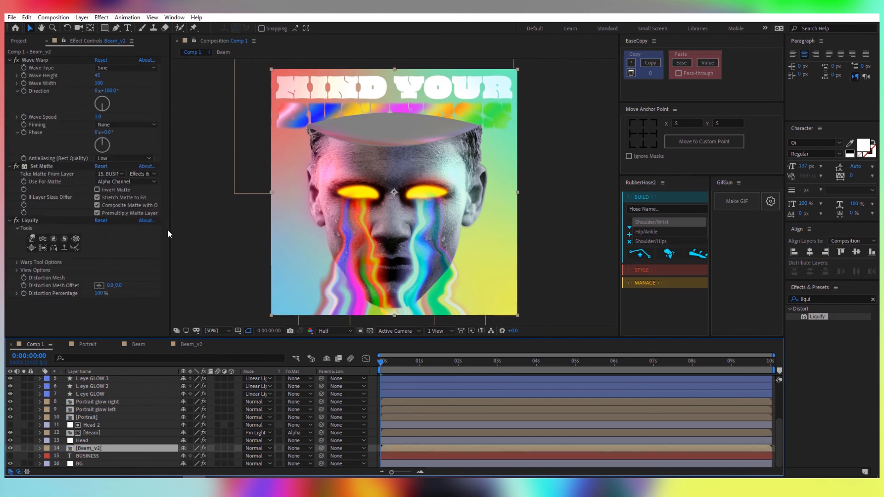
pyautogui.click(25, 247)
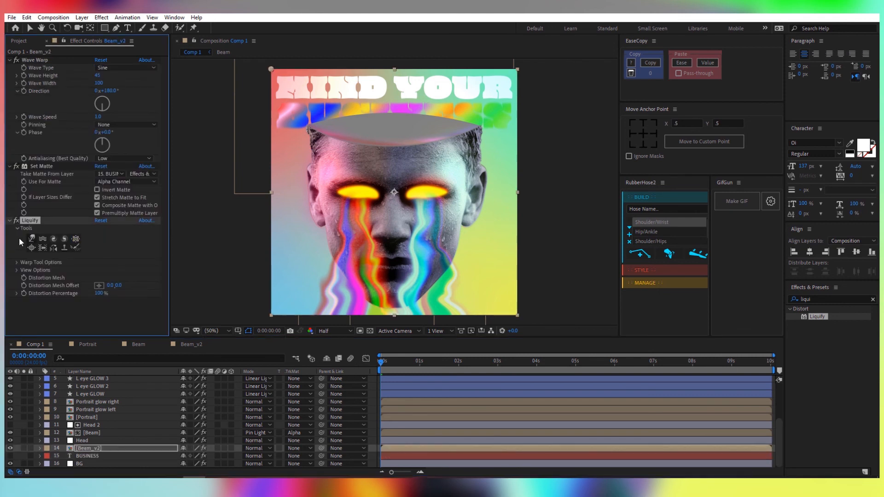
pyautogui.click(33, 240)
pyautogui.click(109, 449)
pyautogui.press('v')
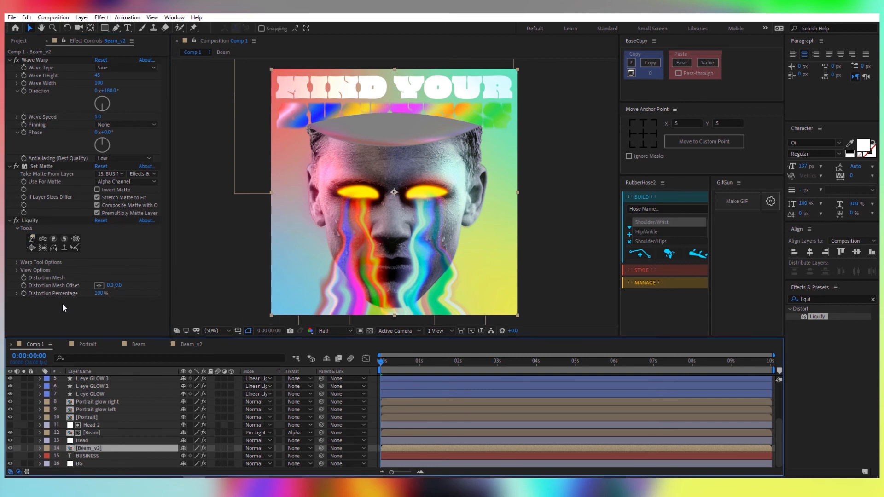
pyautogui.click(24, 277)
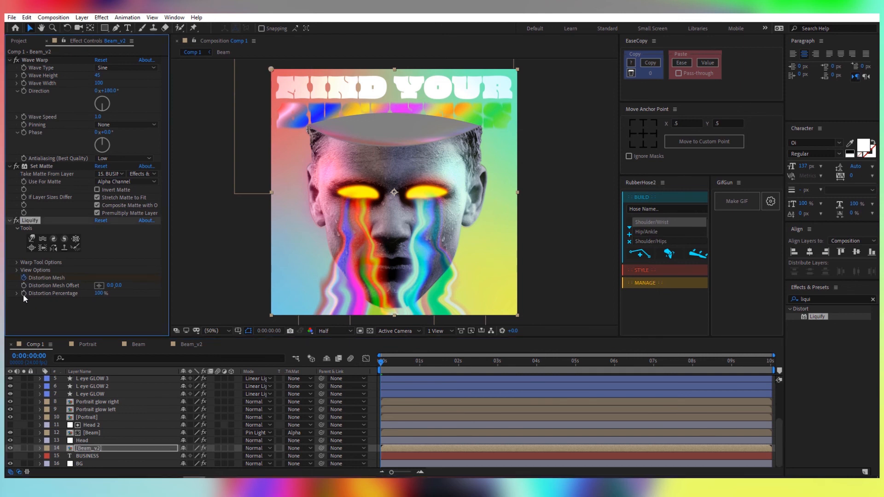
pyautogui.click(139, 450)
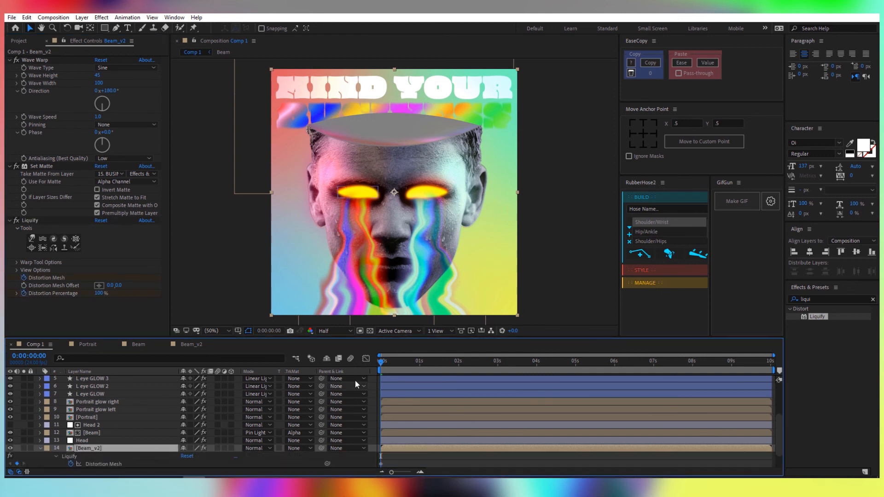
pyautogui.press('u')
# At 0:00:10:00, pull the first letter of BUSINESS downward into long drips with Liquify's Warp tool.
pyautogui.press('space')
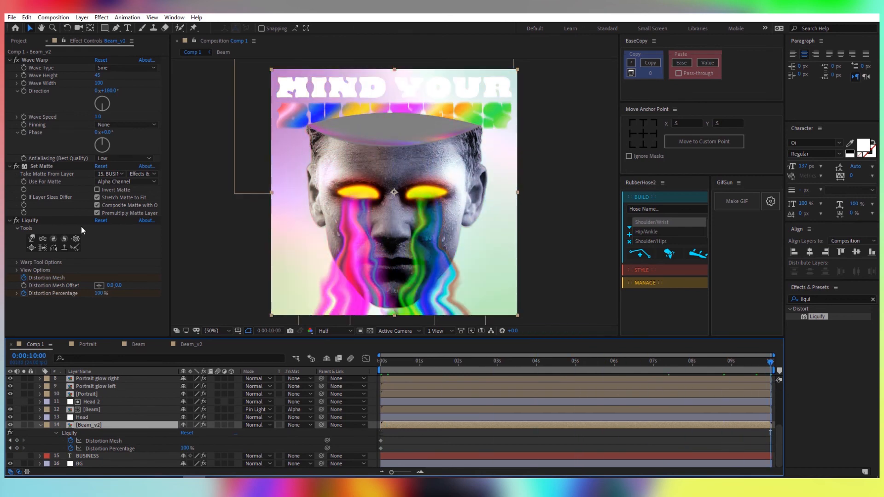
pyautogui.click(31, 238)
pyautogui.scroll(2, 292, 119)
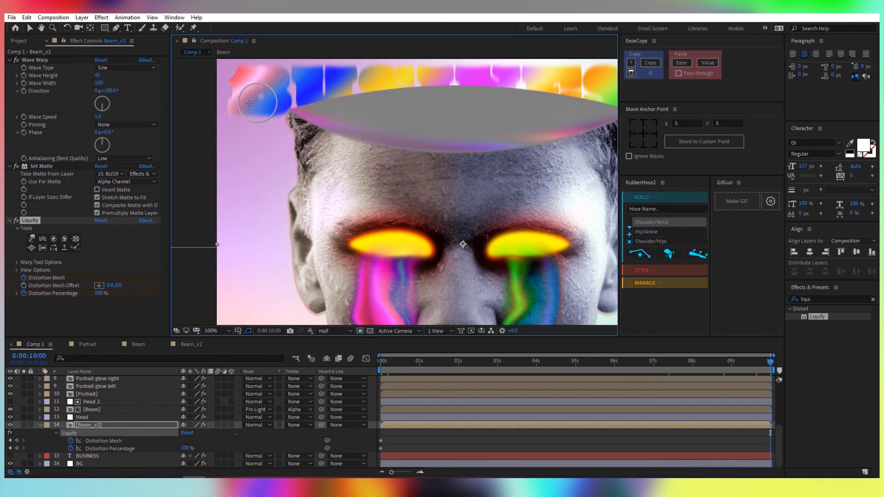
pyautogui.moveTo(251, 102)
pyautogui.mouseDown()
pyautogui.moveTo(227, 213)
pyautogui.moveTo(268, 117)
pyautogui.moveTo(269, 148)
pyautogui.moveTo(262, 108)
pyautogui.moveTo(255, 181)
pyautogui.moveTo(254, 104)
pyautogui.moveTo(247, 201)
pyautogui.mouseUp()
pyautogui.moveTo(240, 112)
pyautogui.mouseDown()
pyautogui.moveTo(241, 222)
pyautogui.moveTo(254, 119)
pyautogui.moveTo(268, 189)
pyautogui.mouseUp()
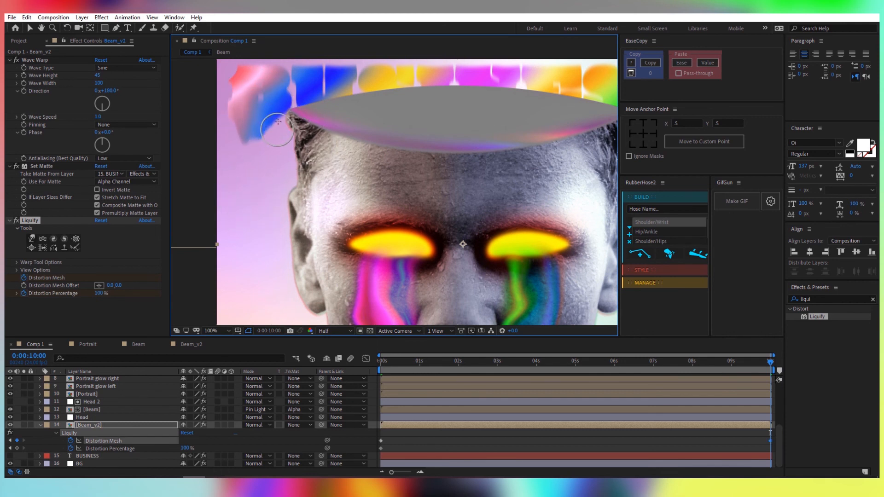
pyautogui.moveTo(271, 124); pyautogui.dragTo(258, 208)
pyautogui.moveTo(252, 128)
pyautogui.mouseDown()
pyautogui.moveTo(228, 208)
pyautogui.moveTo(256, 142)
pyautogui.moveTo(260, 246)
pyautogui.moveTo(241, 137)
pyautogui.moveTo(236, 245)
pyautogui.mouseUp()
pyautogui.moveTo(260, 145)
pyautogui.mouseDown()
pyautogui.moveTo(266, 209)
pyautogui.moveTo(265, 192)
pyautogui.mouseUp()
pyautogui.moveTo(268, 124); pyautogui.dragTo(231, 212)
pyautogui.moveTo(278, 159); pyautogui.dragTo(266, 177)
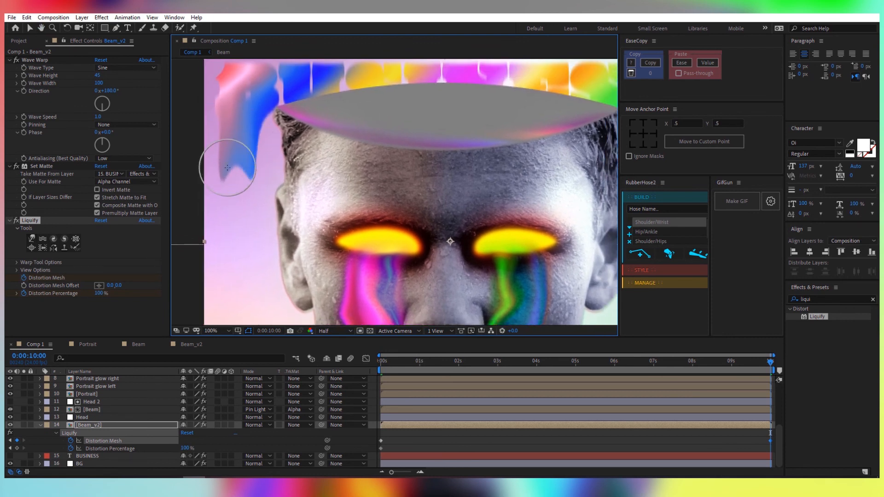
# Set the Beam_v2 layer's Wave Warp Pinning to All Edges.
pyautogui.click(131, 124)
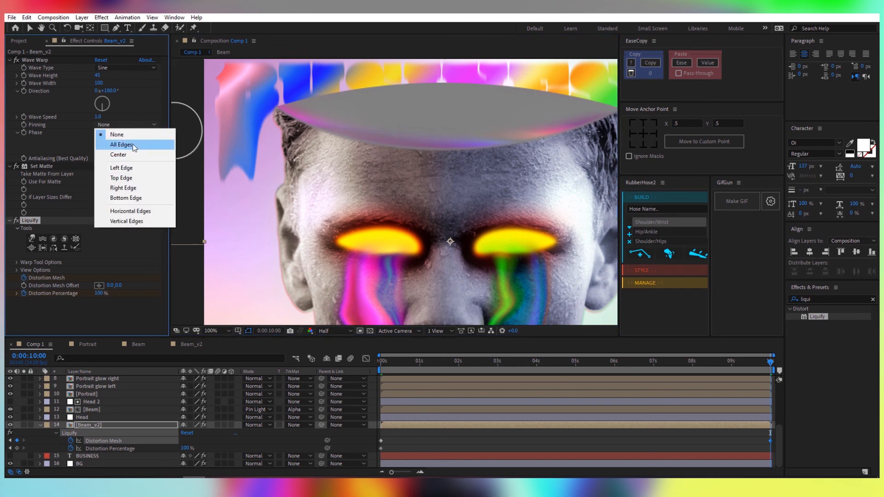
pyautogui.click(132, 143)
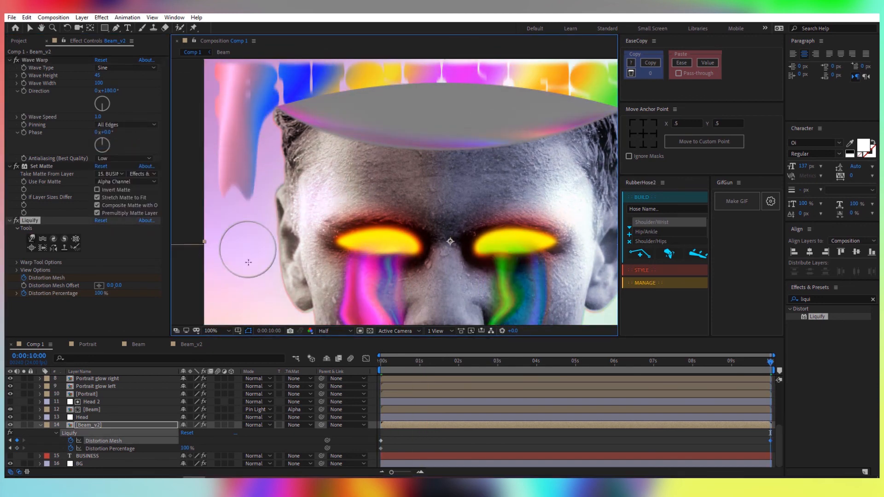
# Pull the last letter of BUSINESS downward into long green drips with Liquify's Warp tool at 0:00:10:00.
pyautogui.moveTo(310, 175)
pyautogui.mouseDown()
pyautogui.moveTo(303, 145)
pyautogui.moveTo(150, 186)
pyautogui.mouseUp()
pyautogui.moveTo(508, 138); pyautogui.dragTo(499, 286)
pyautogui.moveTo(479, 122)
pyautogui.mouseDown()
pyautogui.moveTo(510, 165)
pyautogui.moveTo(477, 263)
pyautogui.mouseUp()
pyautogui.moveTo(502, 143); pyautogui.dragTo(498, 267)
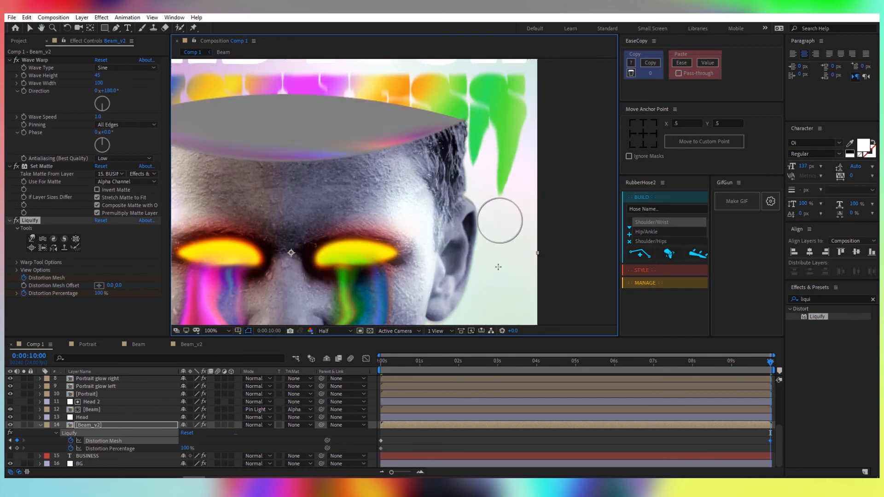
pyautogui.press(',')
pyautogui.moveTo(459, 245); pyautogui.dragTo(445, 223)
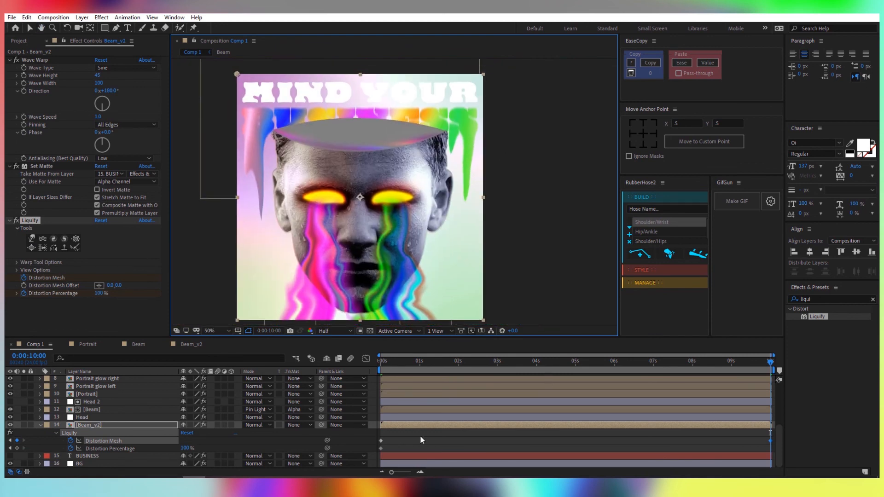
# Keyframe Beam_v2's Liquify Distortion Percentage at 0:00:10:00, set it to 0% at 0:00:00:00, and preview the drips growing.
pyautogui.click(17, 448)
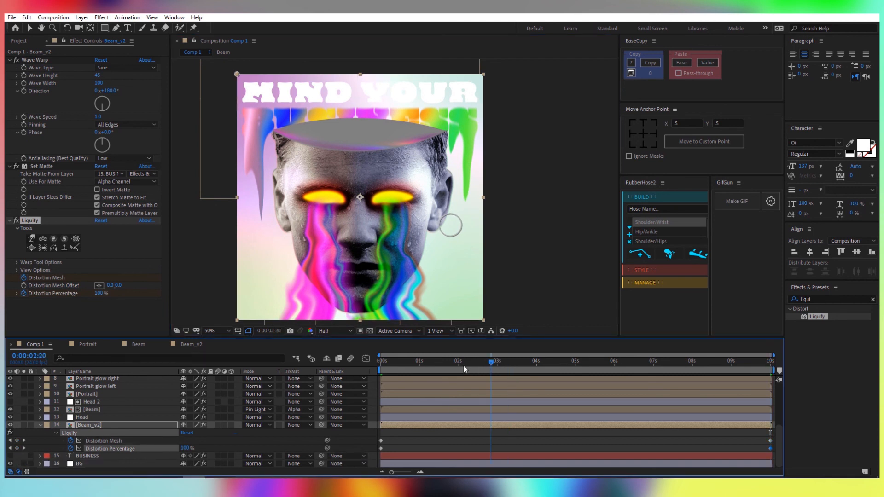
pyautogui.moveTo(463, 365); pyautogui.dragTo(371, 364)
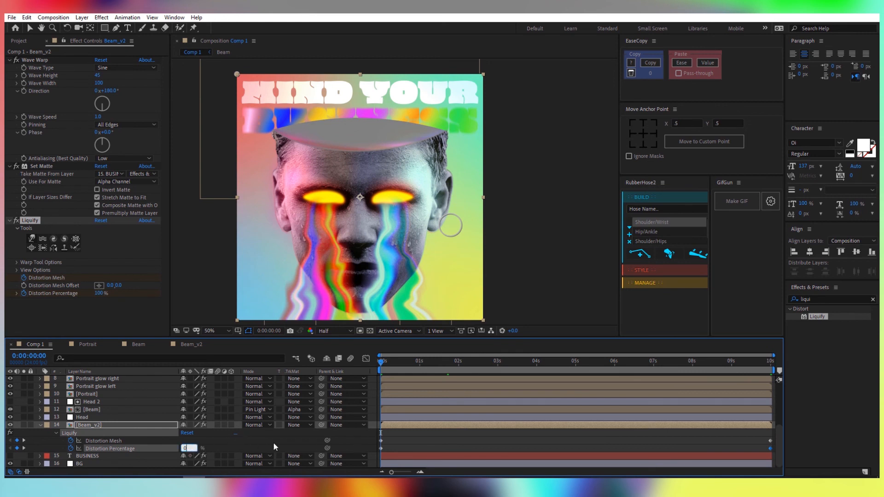
pyautogui.press('Return')
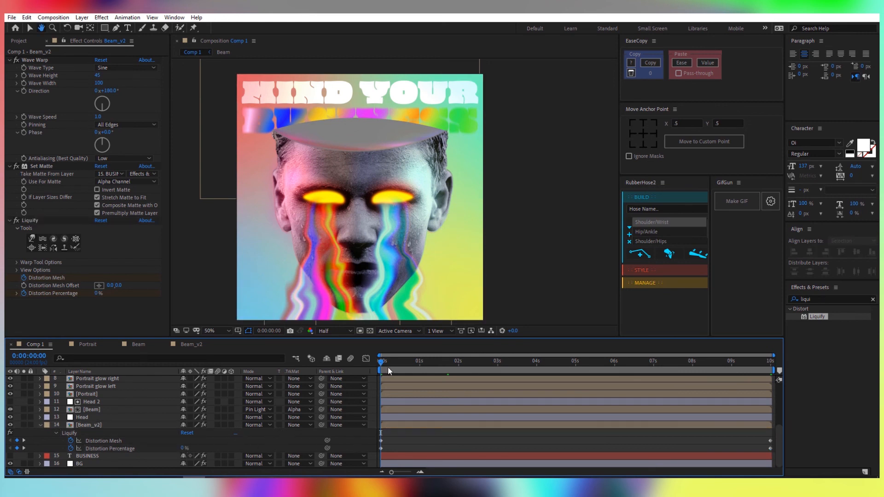
pyautogui.moveTo(389, 363); pyautogui.dragTo(575, 361)
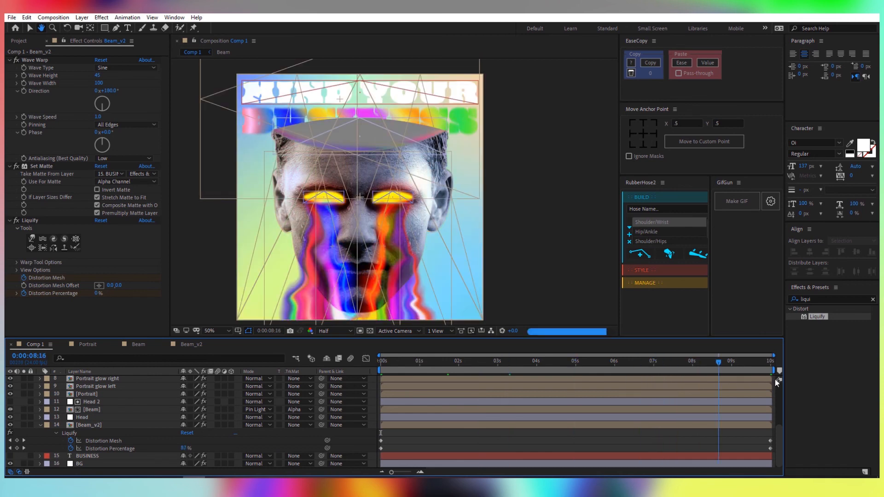
pyautogui.press('End')
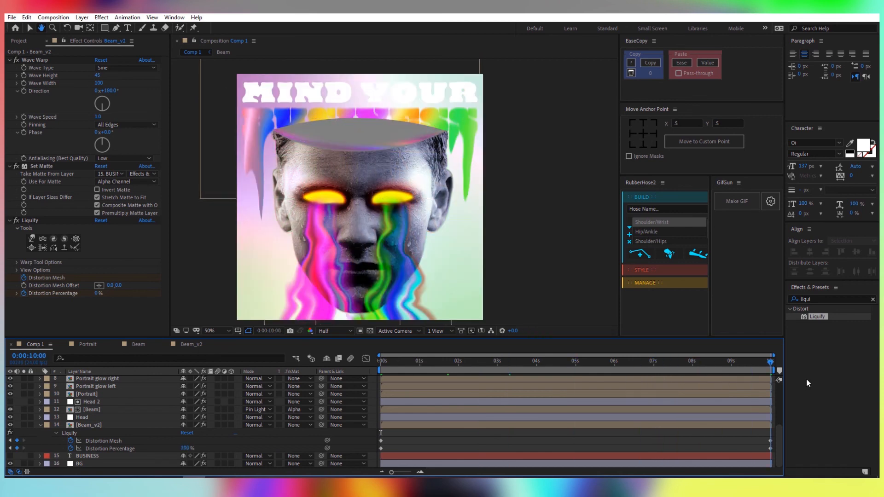
pyautogui.moveTo(773, 381); pyautogui.dragTo(580, 386)
pyautogui.press('Home')
# Move the final Distortion Mesh keyframe on Beam_v2 earlier to about 4 seconds and scrub through the drips.
pyautogui.click(106, 441)
pyautogui.press('v')
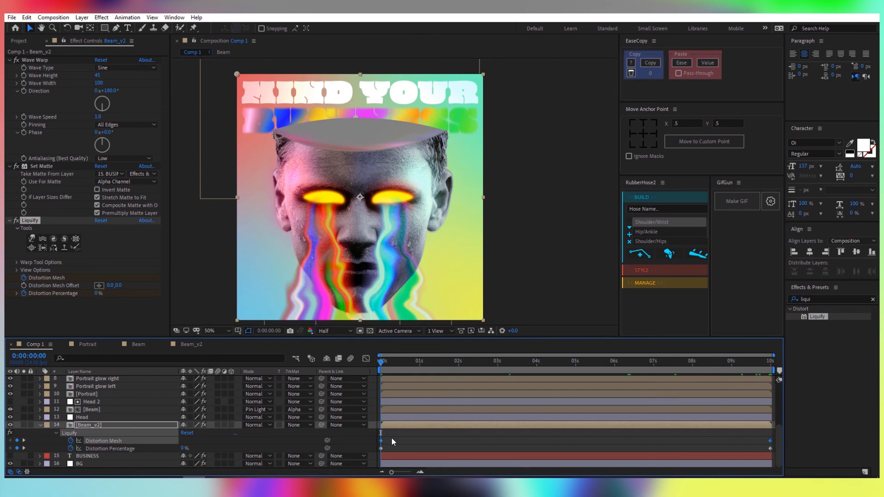
pyautogui.click(394, 440)
pyautogui.moveTo(770, 441); pyautogui.dragTo(486, 441)
pyautogui.click(486, 362)
pyautogui.click(622, 441)
pyautogui.click(632, 441)
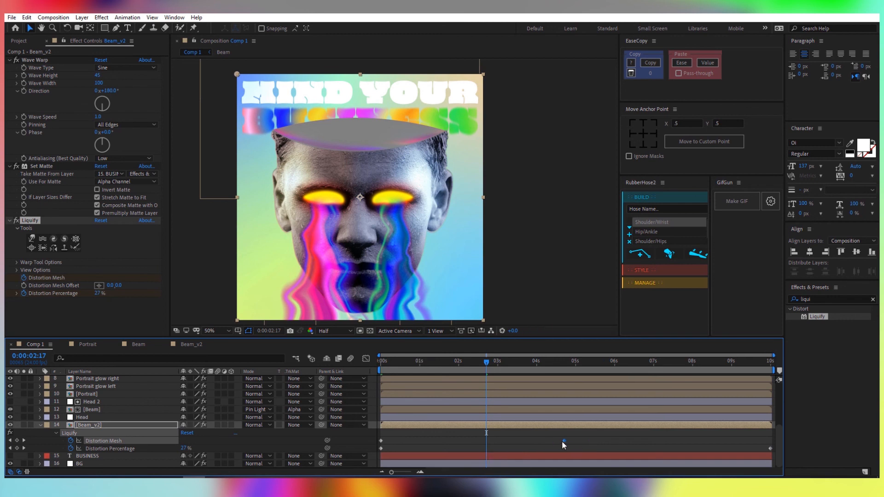
pyautogui.moveTo(542, 439); pyautogui.dragTo(536, 440)
pyautogui.moveTo(492, 364); pyautogui.dragTo(413, 380)
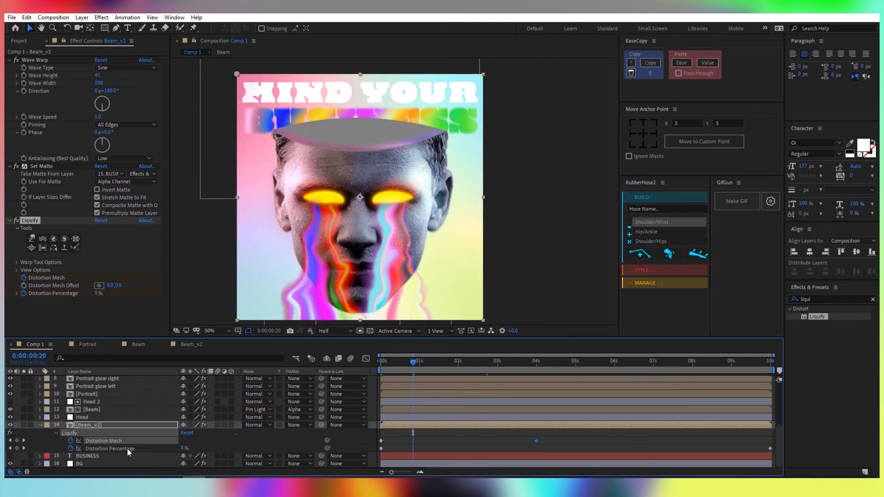
# Ease the Distortion Percentage keyframes, extend the end keyframe's influence so the speed peaks early, and preview the animation.
pyautogui.click(126, 449)
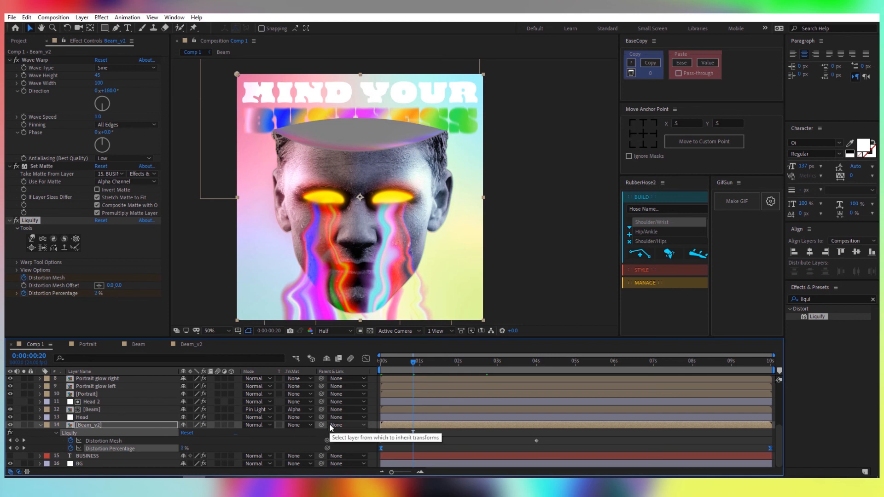
pyautogui.click(366, 359)
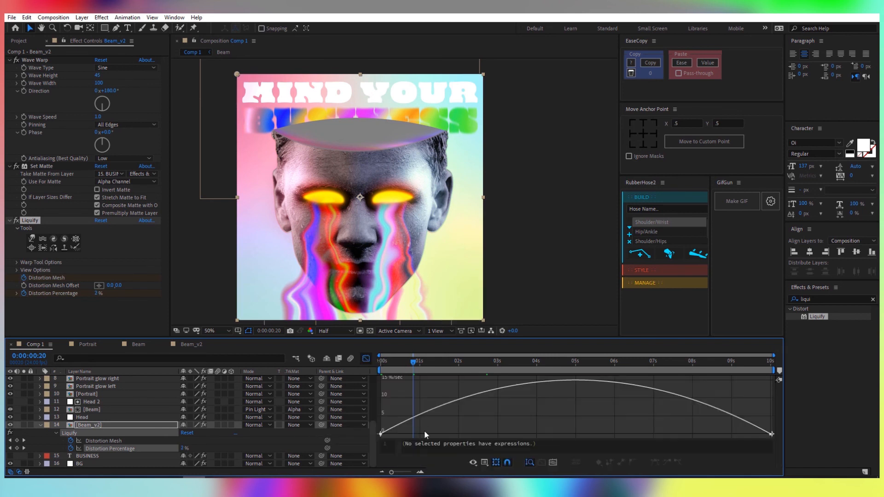
pyautogui.moveTo(670, 430); pyautogui.dragTo(747, 396)
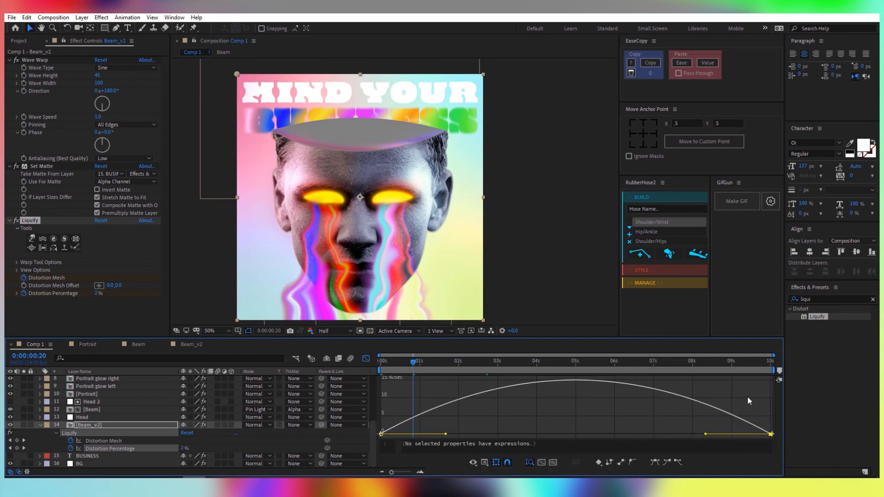
pyautogui.moveTo(705, 434); pyautogui.dragTo(547, 431)
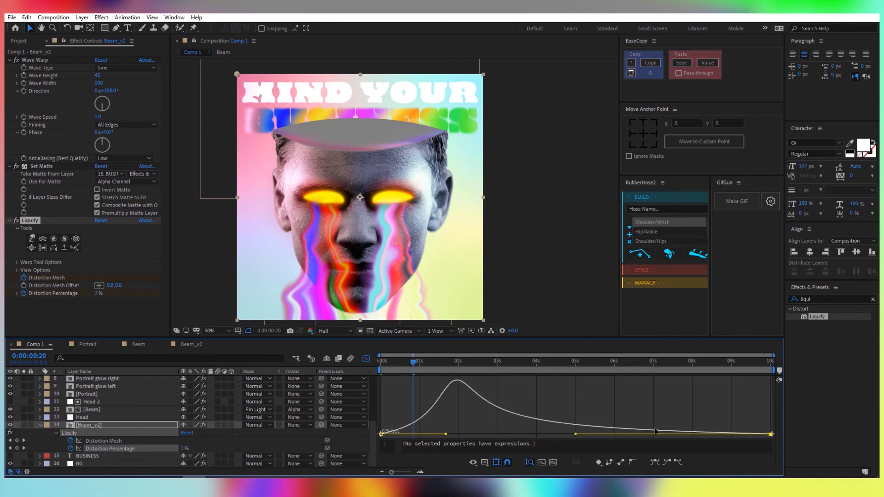
pyautogui.hotkey('shift', 'F3')
pyautogui.press('space')
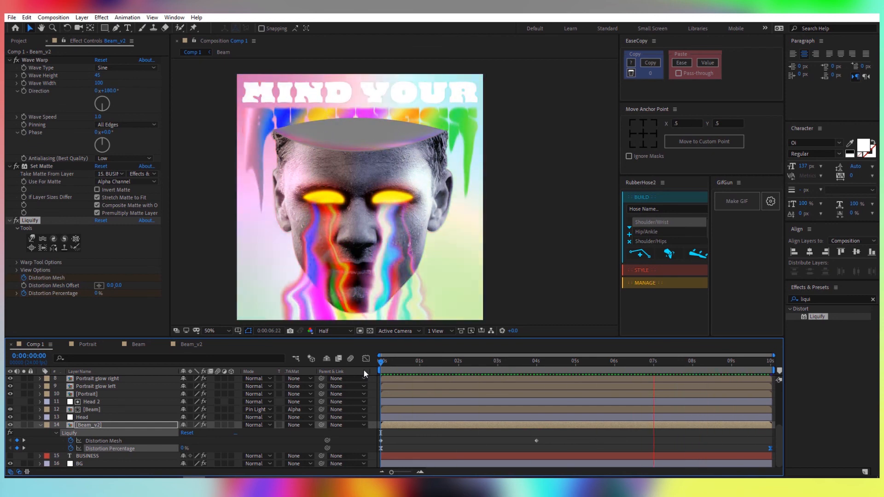
pyautogui.press('space')
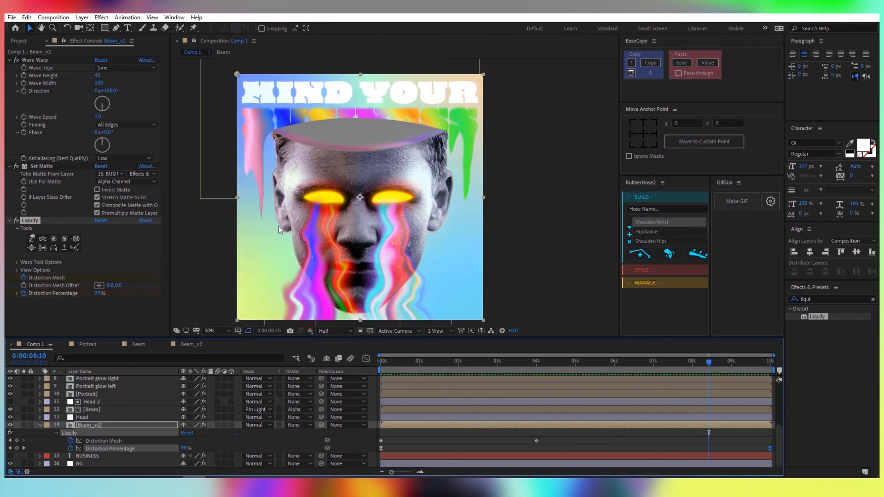
# Set Beam_v2's Wave Warp Wave Speed to 0.3 and check the motion near the start.
pyautogui.click(98, 117)
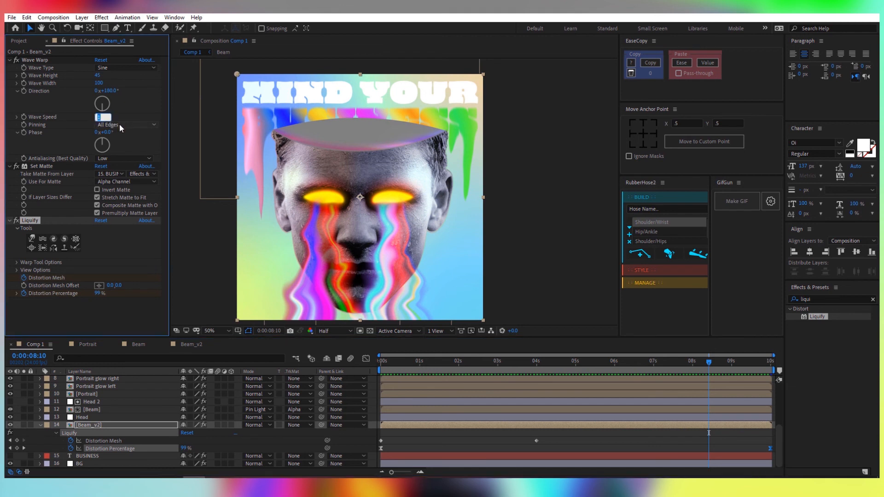
pyautogui.write('0.3')
pyautogui.press('Return')
pyautogui.click(392, 365)
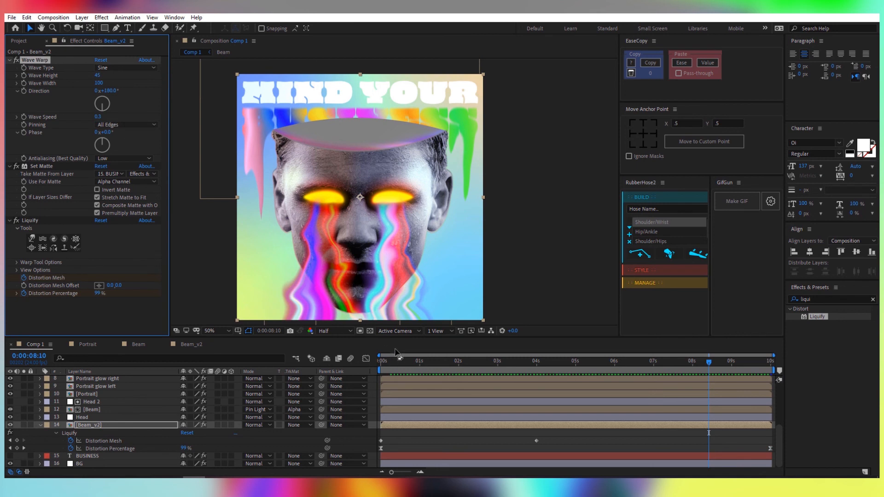
pyautogui.moveTo(392, 365); pyautogui.dragTo(397, 366)
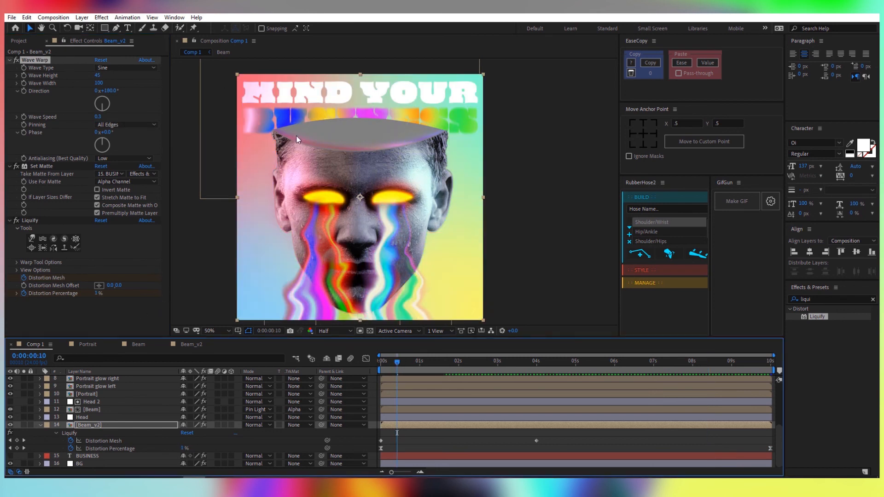
# Cycle the Beam_v2 layer's blending mode to Color Burn and scrub through the first second.
pyautogui.click(138, 424)
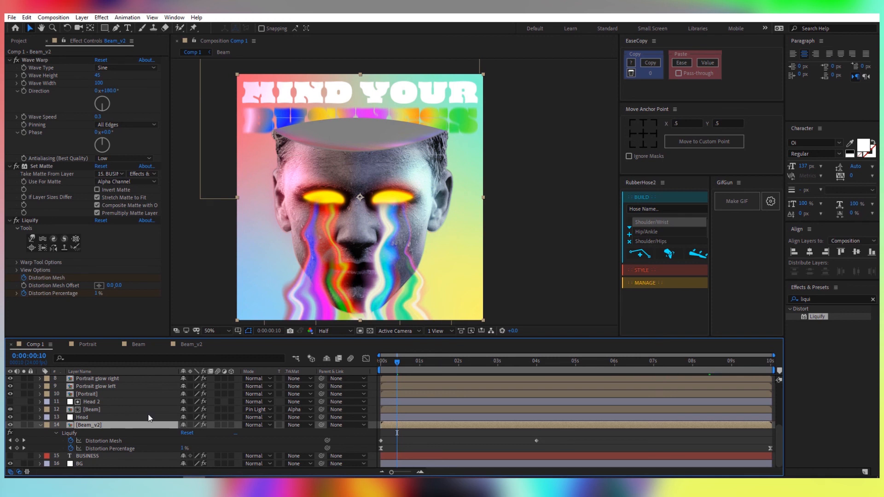
pyautogui.hotkey('shift', '=')
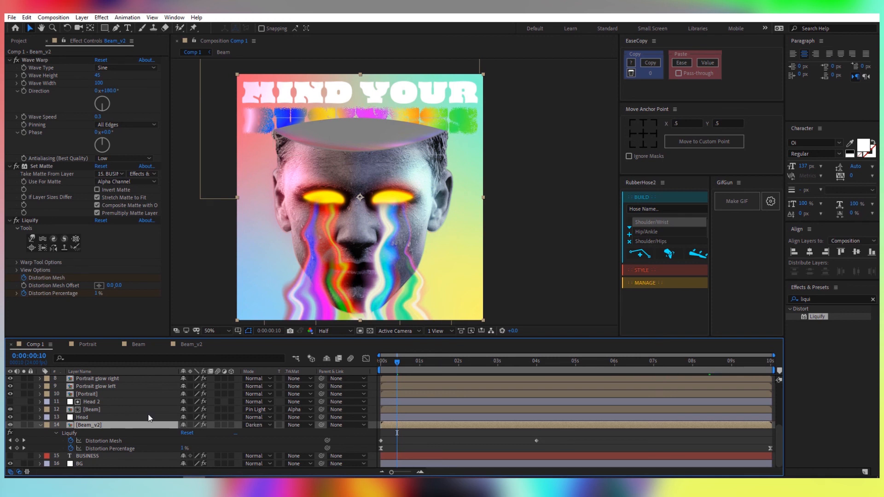
pyautogui.hotkey('shift', '=')
pyautogui.hotkey('shift', '=')
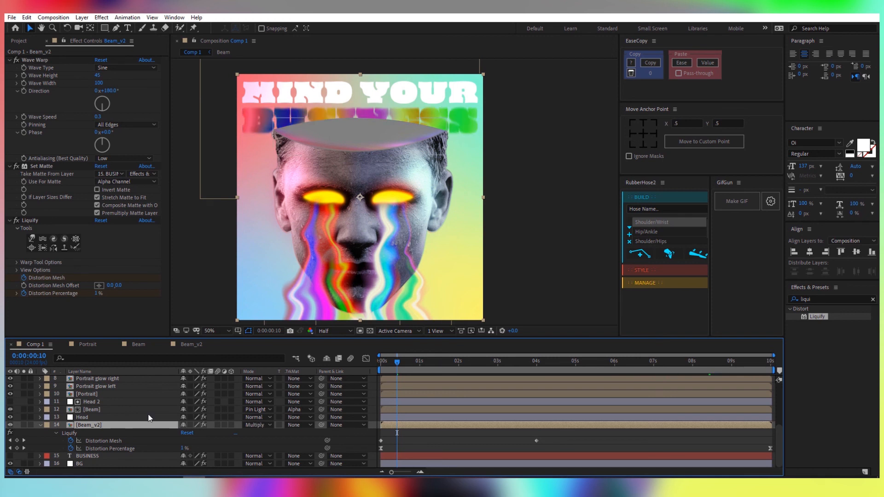
pyautogui.hotkey('shift', '-')
pyautogui.hotkey('shift', '=')
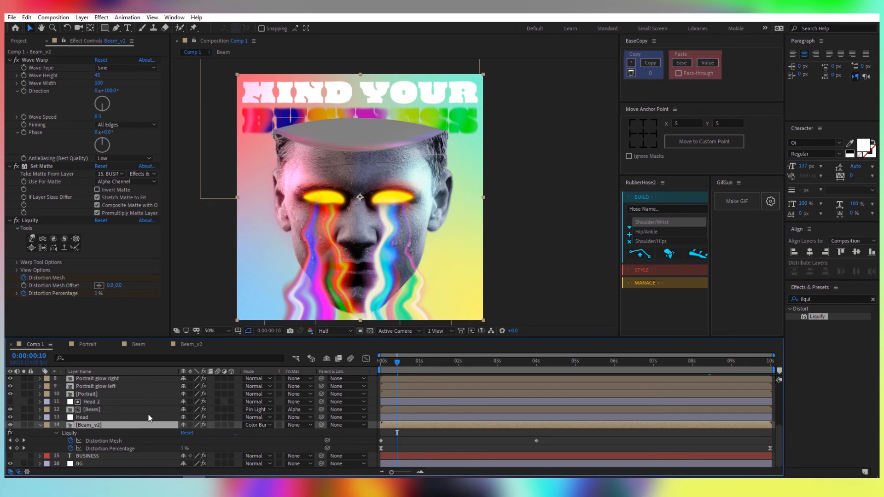
pyautogui.moveTo(391, 366); pyautogui.dragTo(499, 375)
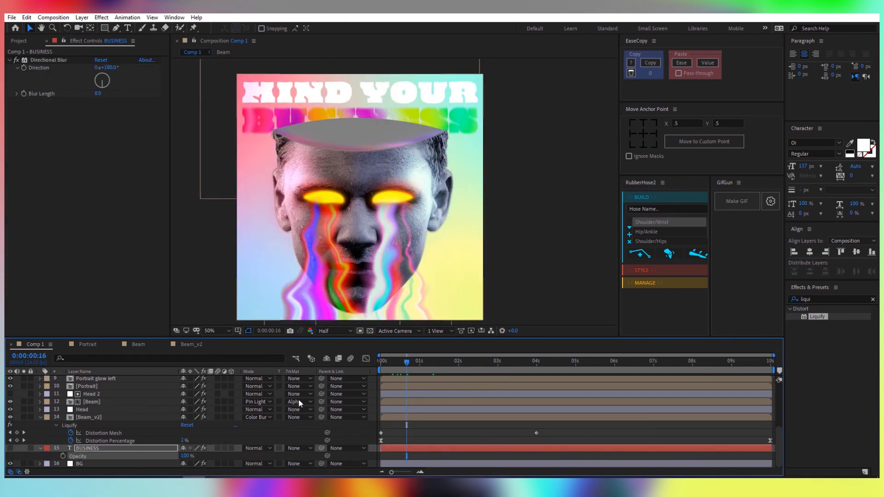
pyautogui.moveTo(410, 375)
pyautogui.mouseDown()
pyautogui.moveTo(458, 368)
pyautogui.moveTo(423, 371)
pyautogui.mouseUp()
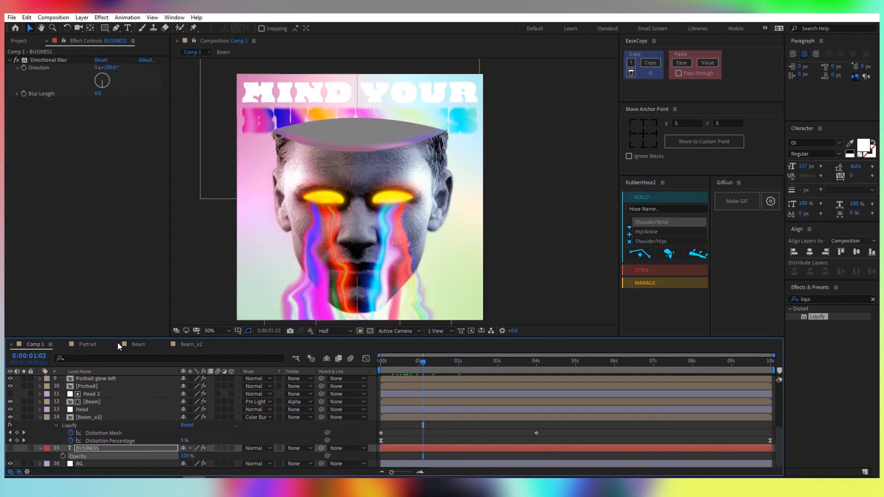
# Create a new 1080 x 1080 composition named Final, keeping the 24 fps frame rate and 0:00:10:01 duration.
pyautogui.click(19, 40)
pyautogui.click(47, 304)
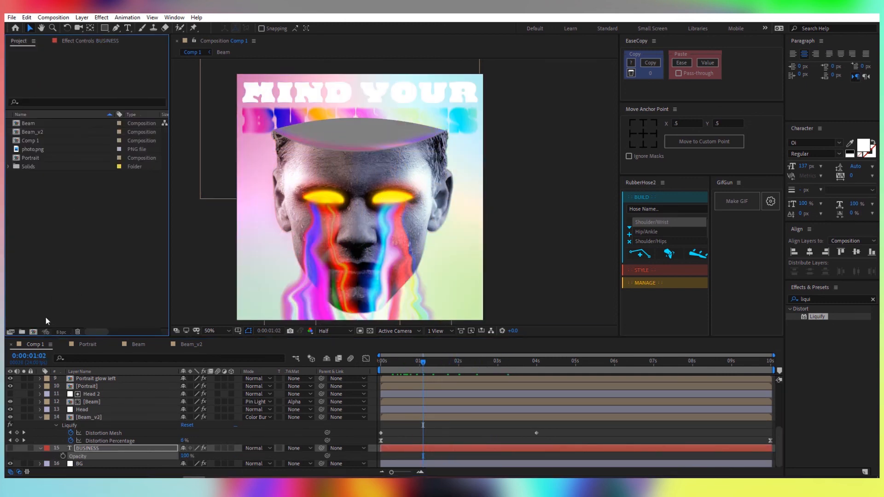
pyautogui.click(34, 332)
pyautogui.write('F')
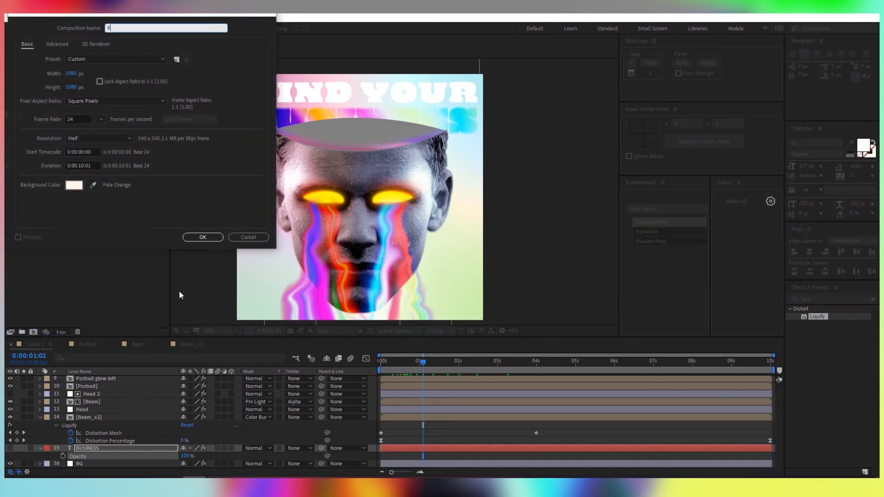
pyautogui.write('inal')
pyautogui.press('Return')
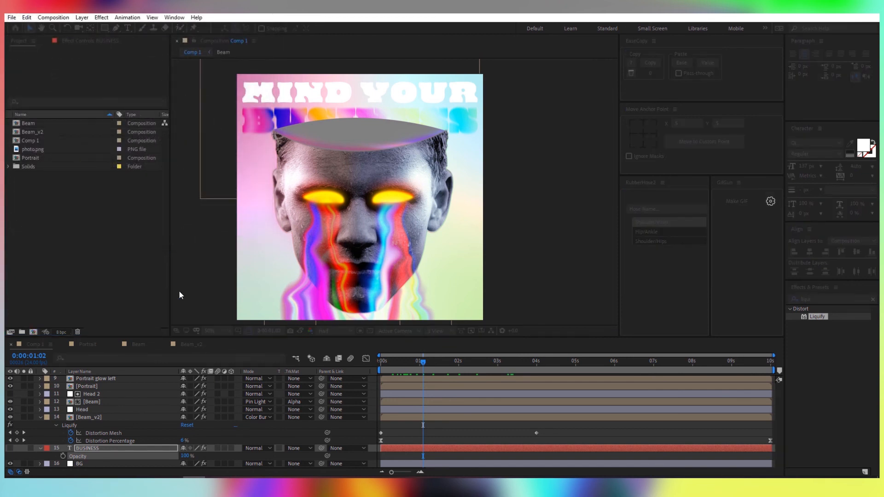
# Rename the Comp 1 composition as Pre-final.
pyautogui.click(28, 347)
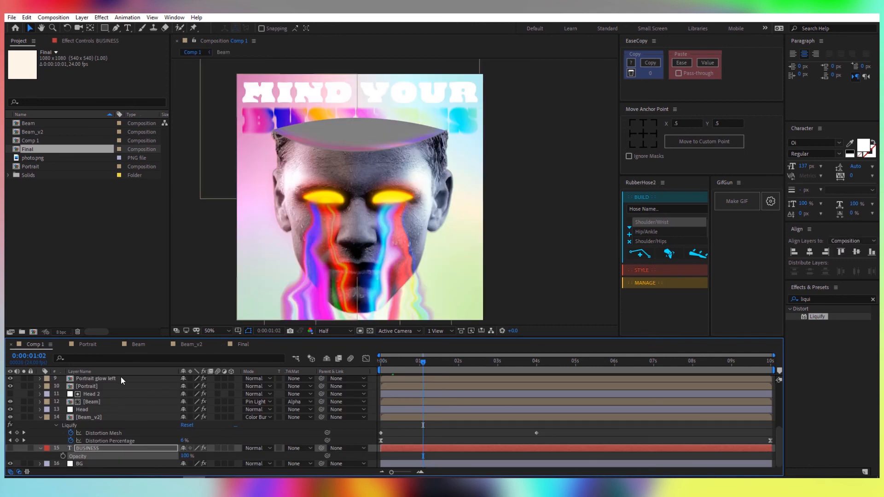
pyautogui.hotkey('ctrl', 'k')
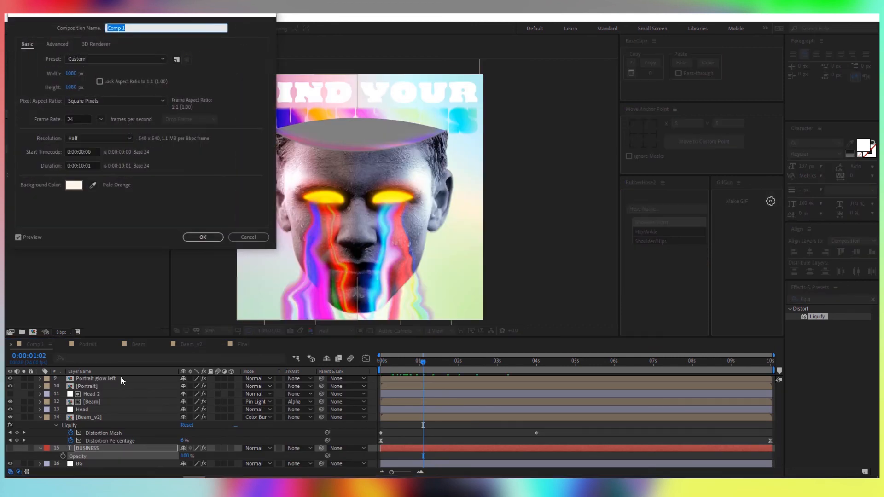
pyautogui.write('Pre-final')
pyautogui.press('Return')
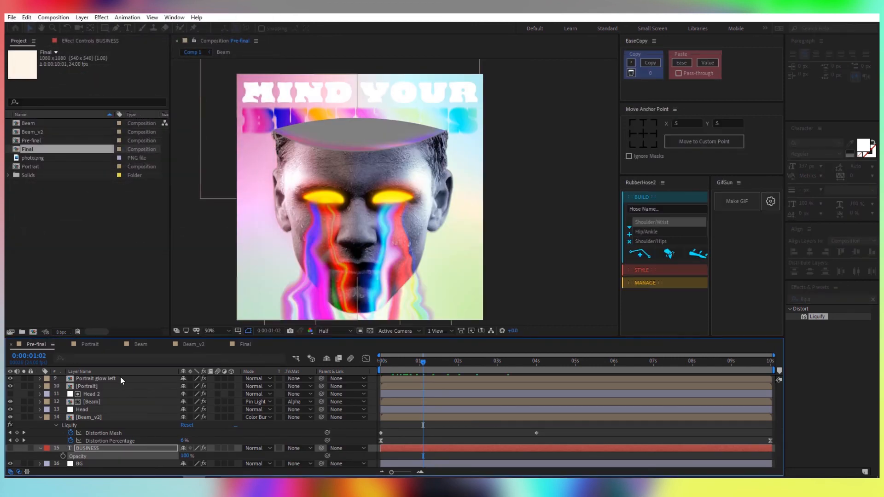
# Place the Pre-final composition in the Final composition and add an adjustment layer above it.
pyautogui.click(244, 345)
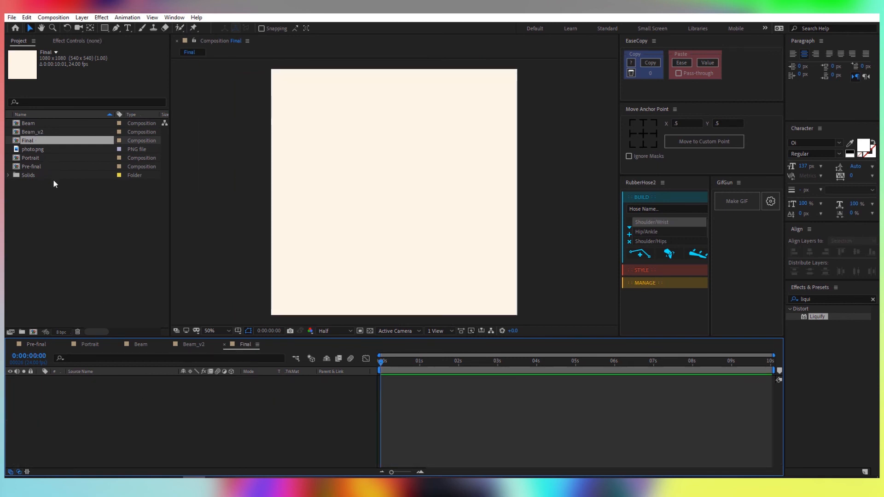
pyautogui.moveTo(42, 169); pyautogui.dragTo(181, 412)
pyautogui.rightClick(192, 413)
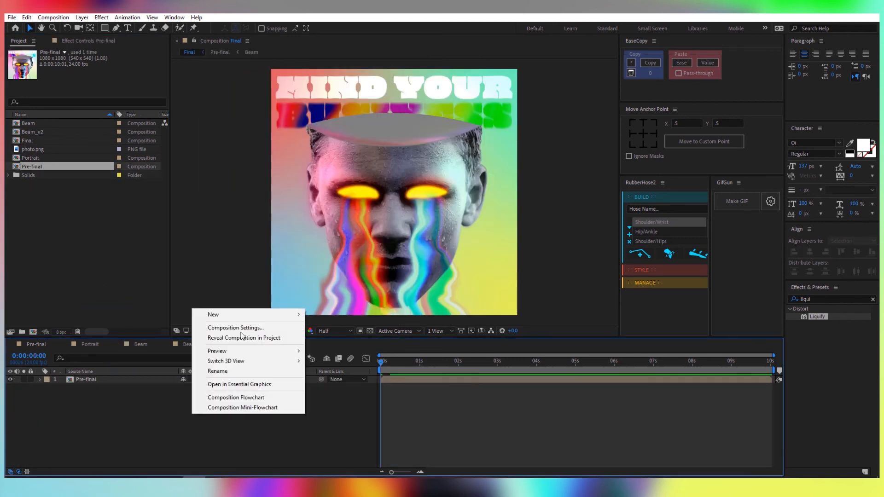
pyautogui.moveTo(243, 317)
pyautogui.click(340, 388)
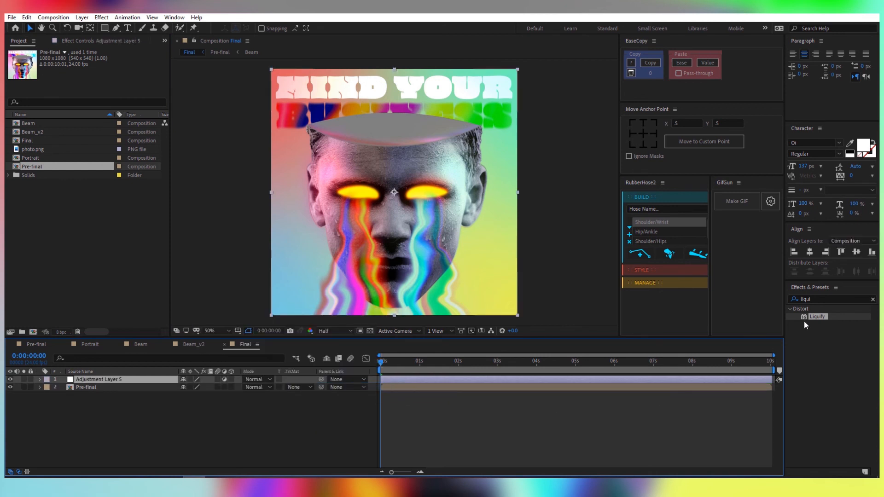
# Find the Noise HLS effect and apply it to the adjustment layer in the Final composition.
pyautogui.click(819, 297)
pyautogui.write('liqui')
pyautogui.press('BackSpace')
pyautogui.press('BackSpace')
pyautogui.press('BackSpace')
pyautogui.press('BackSpace')
pyautogui.press('BackSpace')
pyautogui.write('add')
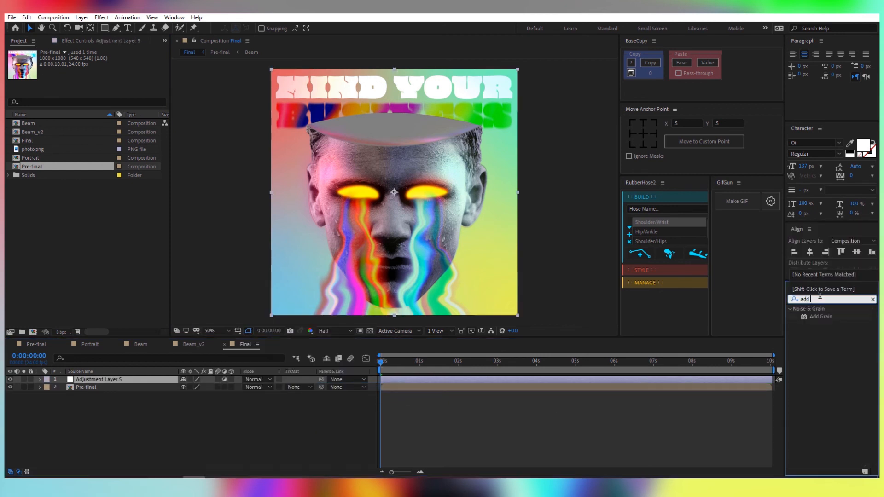
pyautogui.press('BackSpace')
pyautogui.press('BackSpace')
pyautogui.press('BackSpace')
pyautogui.write('noise')
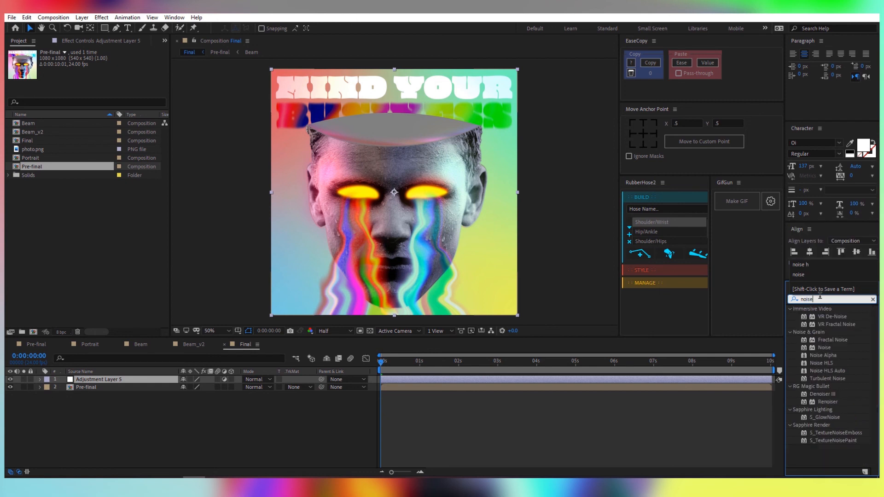
pyautogui.doubleClick(826, 363)
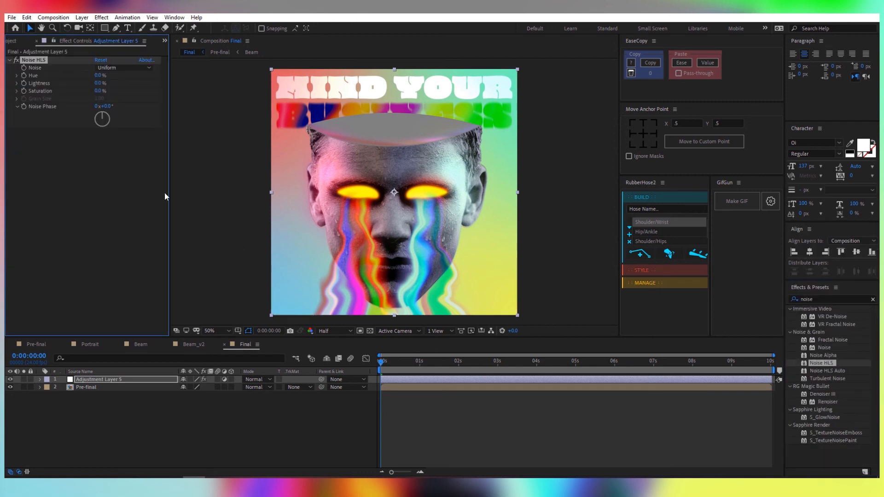
# Set the Noise HLS noise type to Squared and its Lightness to 10%.
pyautogui.click(122, 68)
pyautogui.click(121, 88)
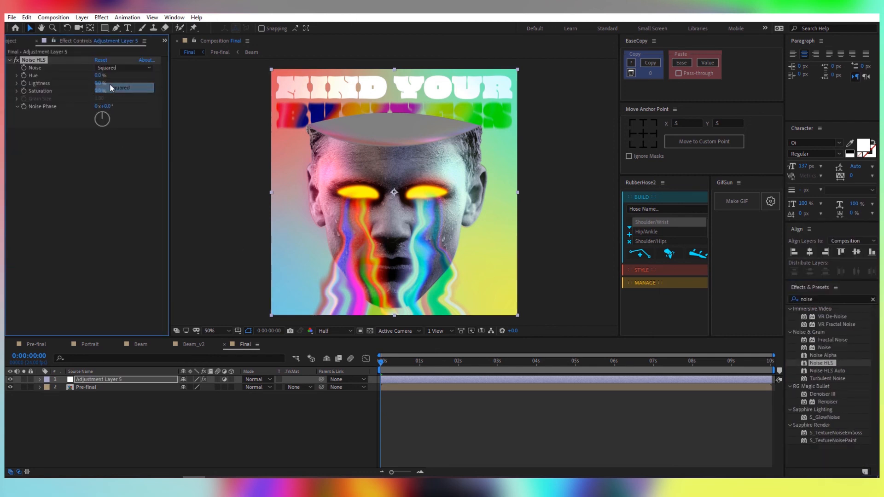
pyautogui.moveTo(98, 85); pyautogui.dragTo(109, 85)
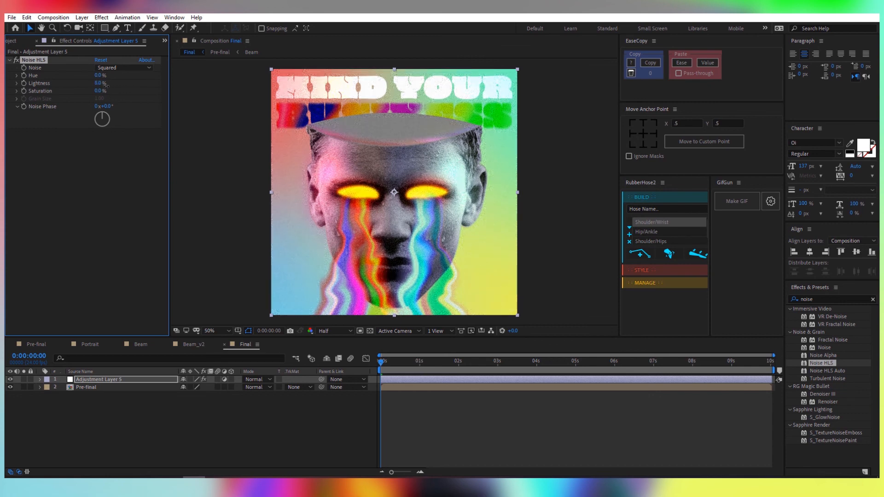
pyautogui.click(105, 84)
pyautogui.write('10')
pyautogui.press('Return')
# Keyframe Noise Phase at the first frame and animate it with the expression time*500.
pyautogui.click(25, 107)
pyautogui.click(81, 379)
pyautogui.press('u')
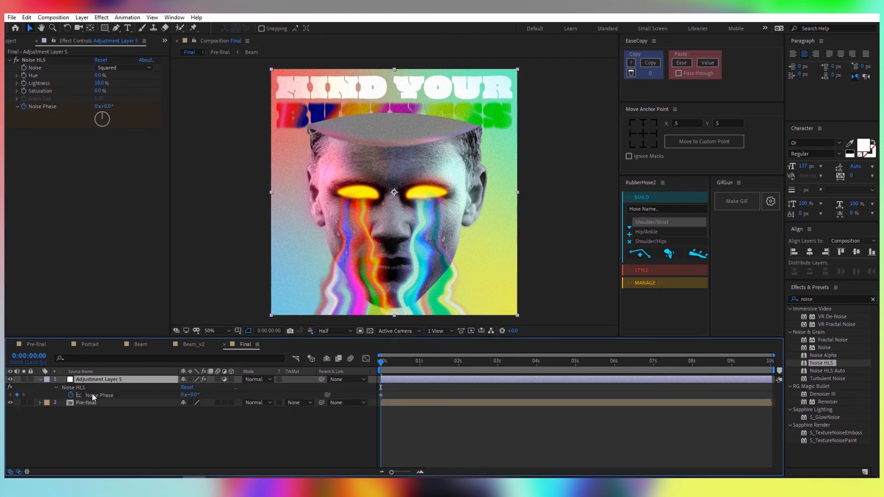
pyautogui.keyDown('alt'); pyautogui.click(70, 395); pyautogui.keyUp('alt')
pyautogui.write('time*')
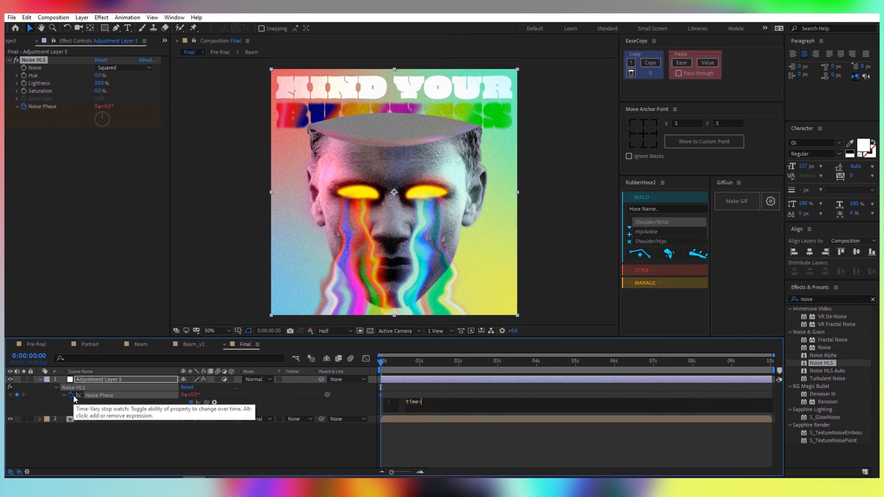
pyautogui.write('1500')
pyautogui.click(400, 387)
pyautogui.moveTo(380, 362)
pyautogui.mouseDown()
pyautogui.moveTo(460, 369)
pyautogui.moveTo(368, 363)
pyautogui.mouseUp()
pyautogui.click(97, 218)
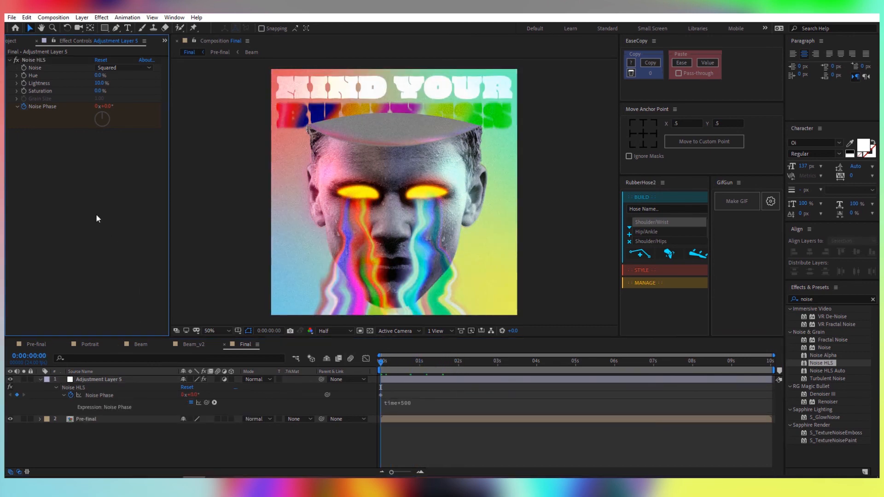
# Find the Curves effect and apply it to the adjustment layer beneath Noise HLS.
pyautogui.click(806, 299)
pyautogui.write('curve')
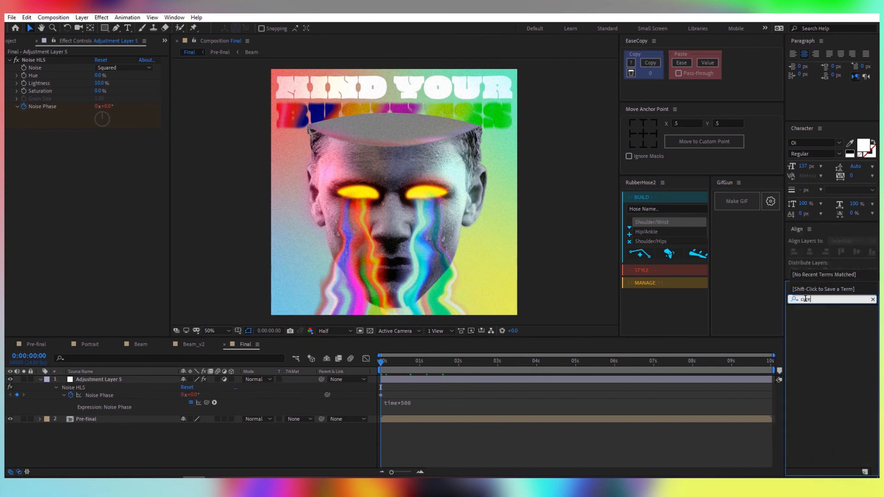
pyautogui.write('s')
pyautogui.click(822, 347)
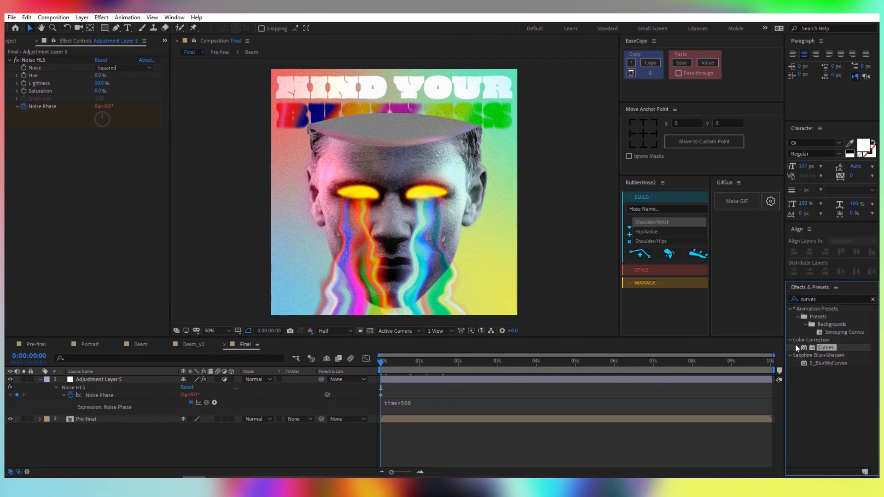
pyautogui.click(152, 380)
pyautogui.doubleClick(822, 347)
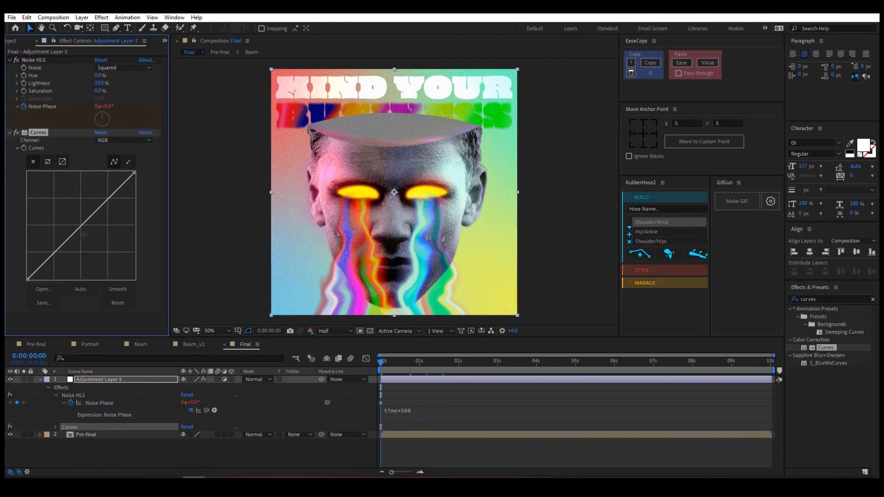
# Shape the RGB curve into a gentle S, anchoring the midpoint, lowering the shadows and raising the highlights.
pyautogui.click(81, 226)
pyautogui.moveTo(54, 252); pyautogui.dragTo(57, 256)
pyautogui.moveTo(107, 197); pyautogui.dragTo(102, 194)
pyautogui.moveTo(57, 256)
pyautogui.mouseDown()
pyautogui.moveTo(62, 267)
pyautogui.moveTo(56, 260)
pyautogui.mouseUp()
pyautogui.click(329, 453)
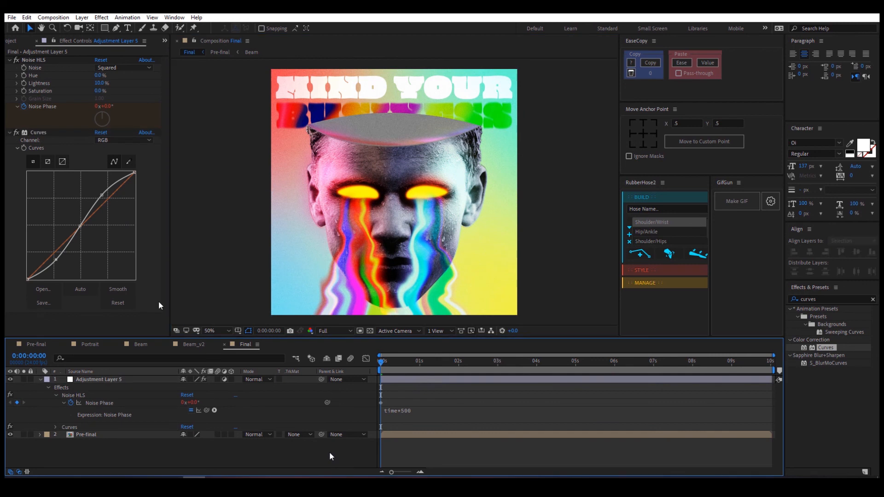